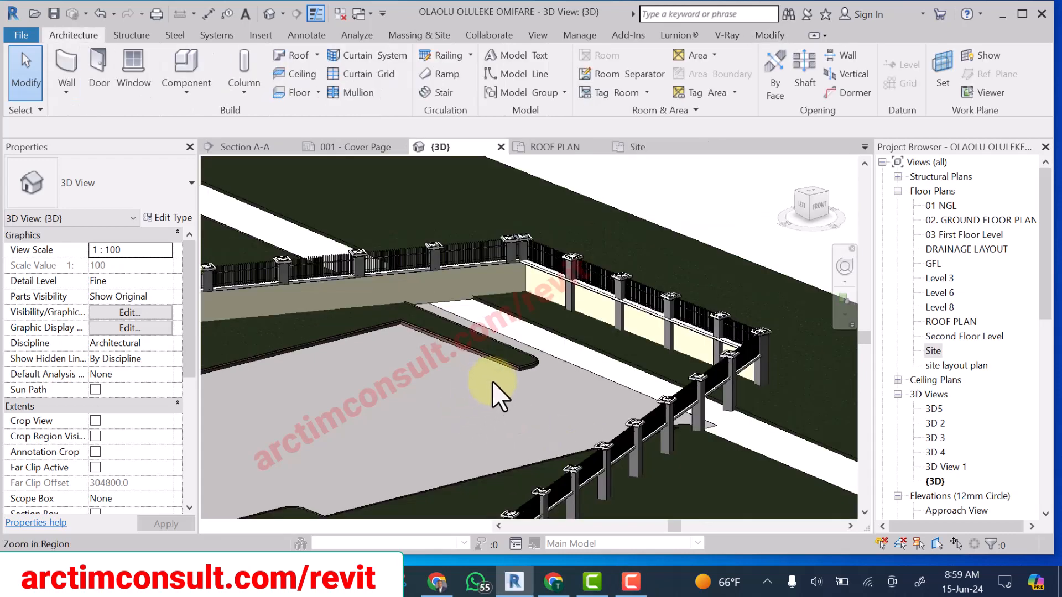
# - Create a new family from the Metric Casework template
pyautogui.click(492, 381)
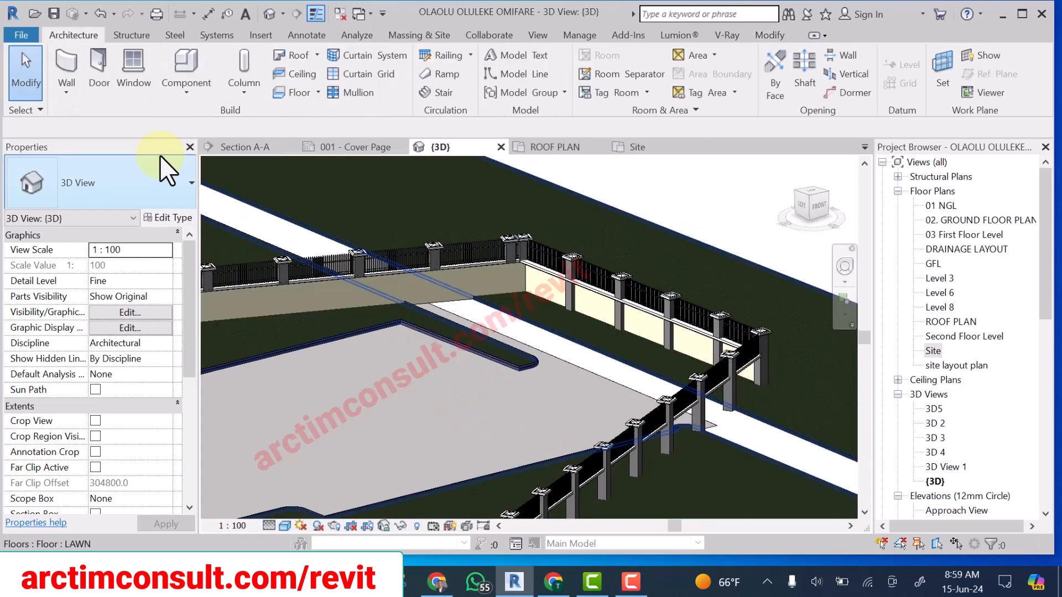
pyautogui.click(14, 35)
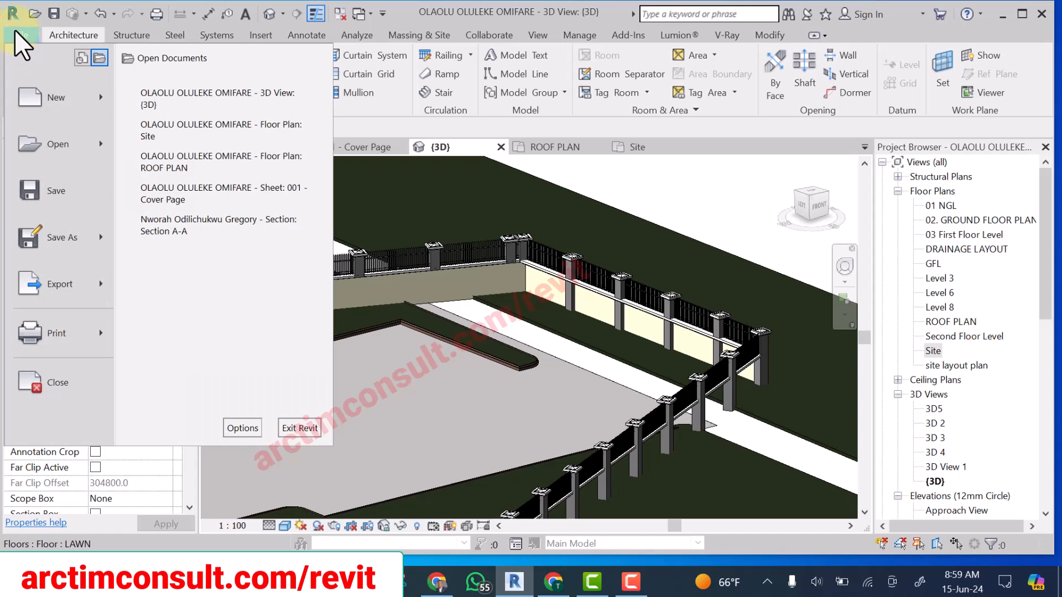
pyautogui.click(103, 94)
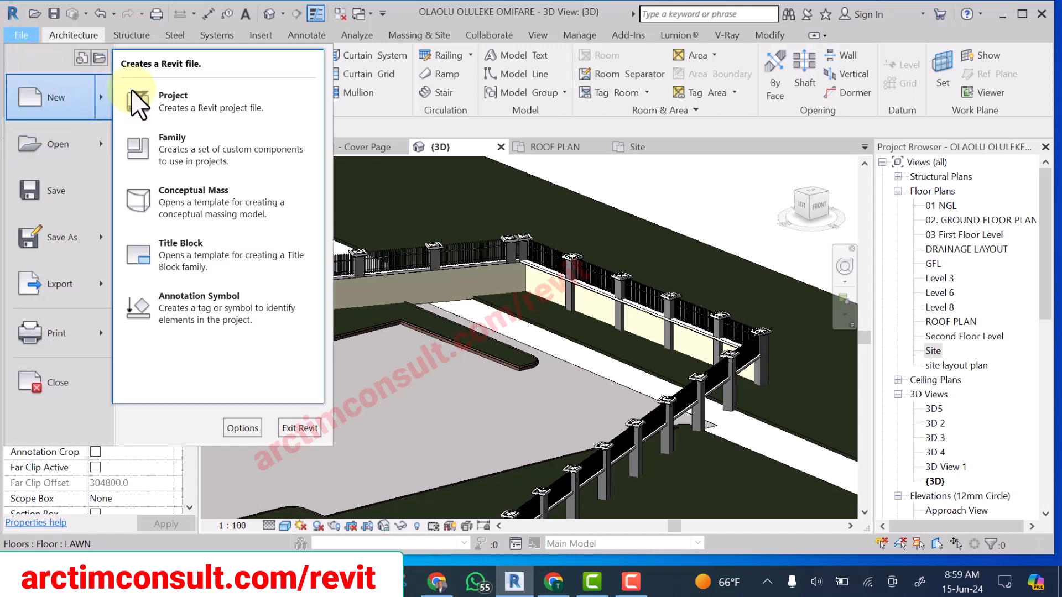
pyautogui.click(174, 146)
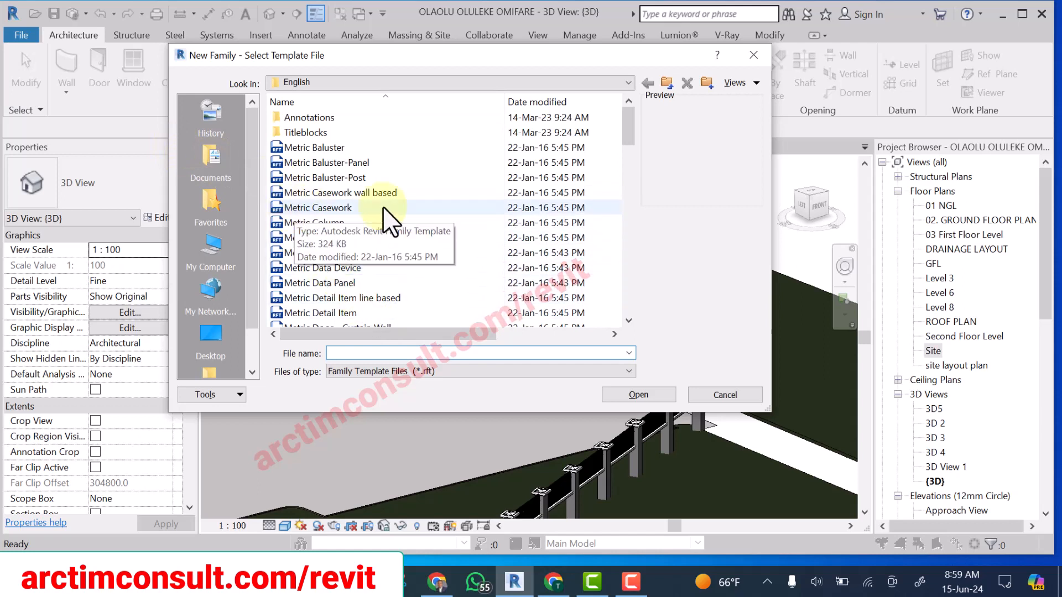
pyautogui.click(307, 209)
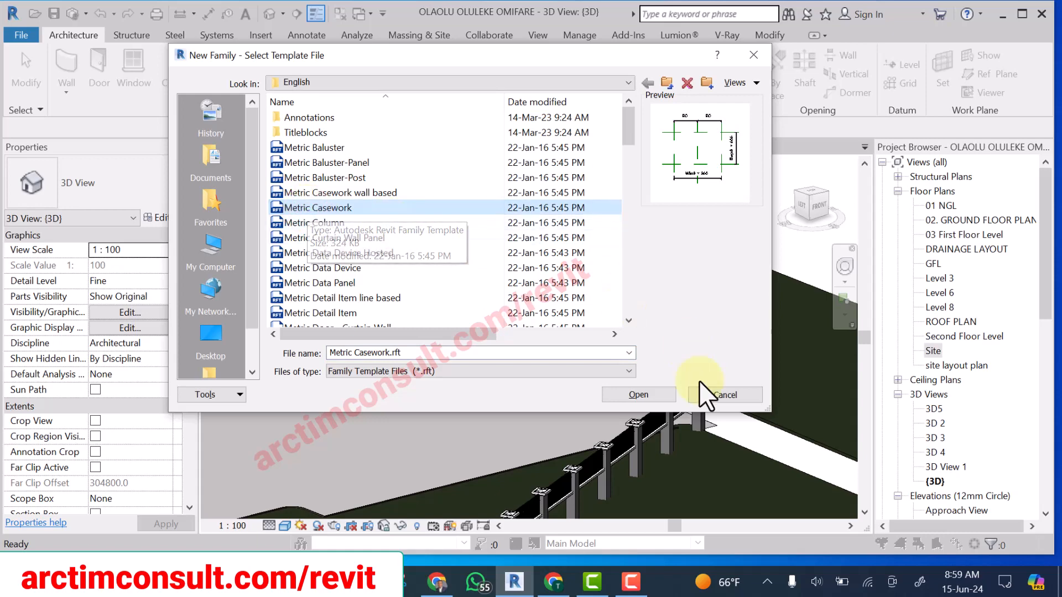
pyautogui.click(642, 394)
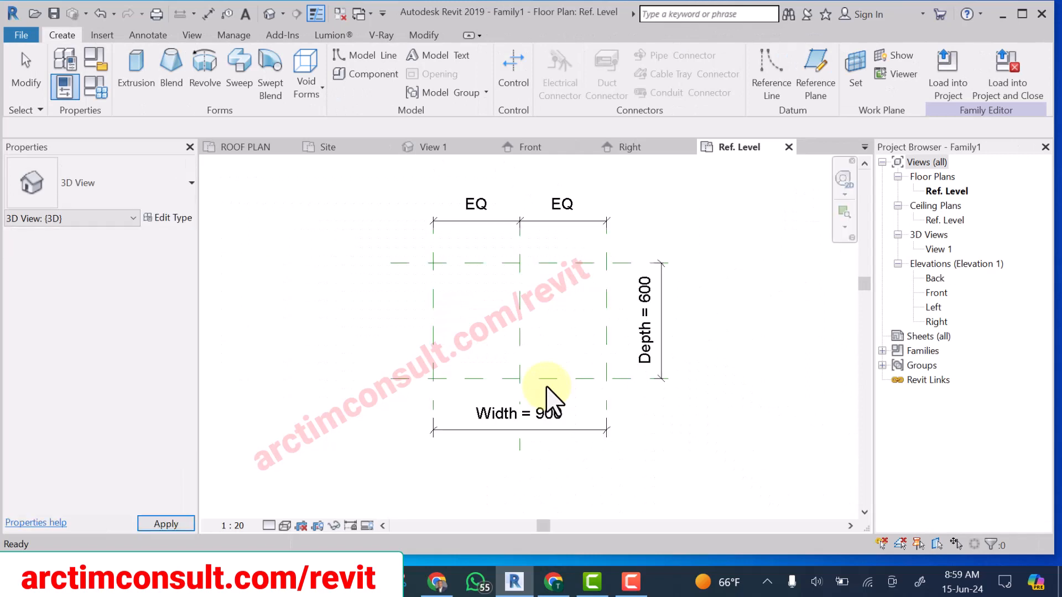
# - Open the Right elevation view of the new family
pyautogui.moveTo(541, 351); pyautogui.dragTo(509, 359, button='middle')
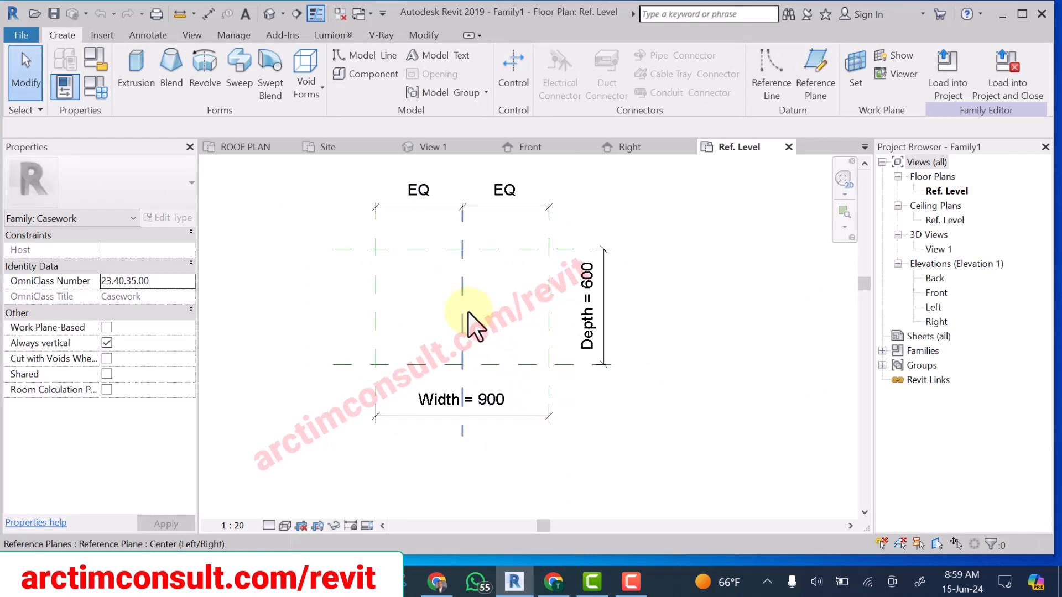
pyautogui.click(933, 309)
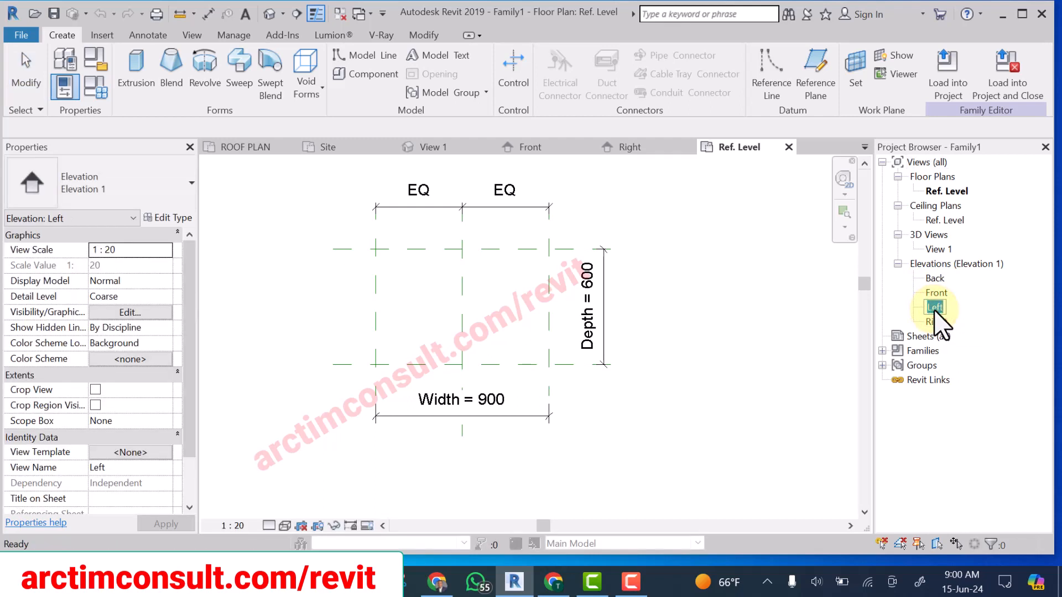
pyautogui.doubleClick(936, 323)
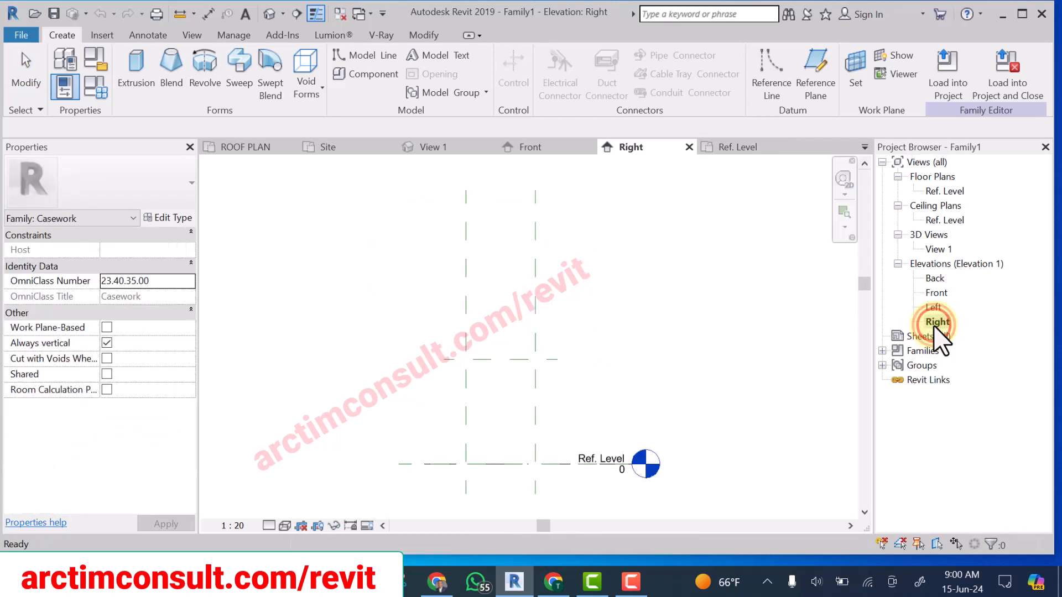
pyautogui.moveTo(578, 384); pyautogui.dragTo(532, 262, button='middle')
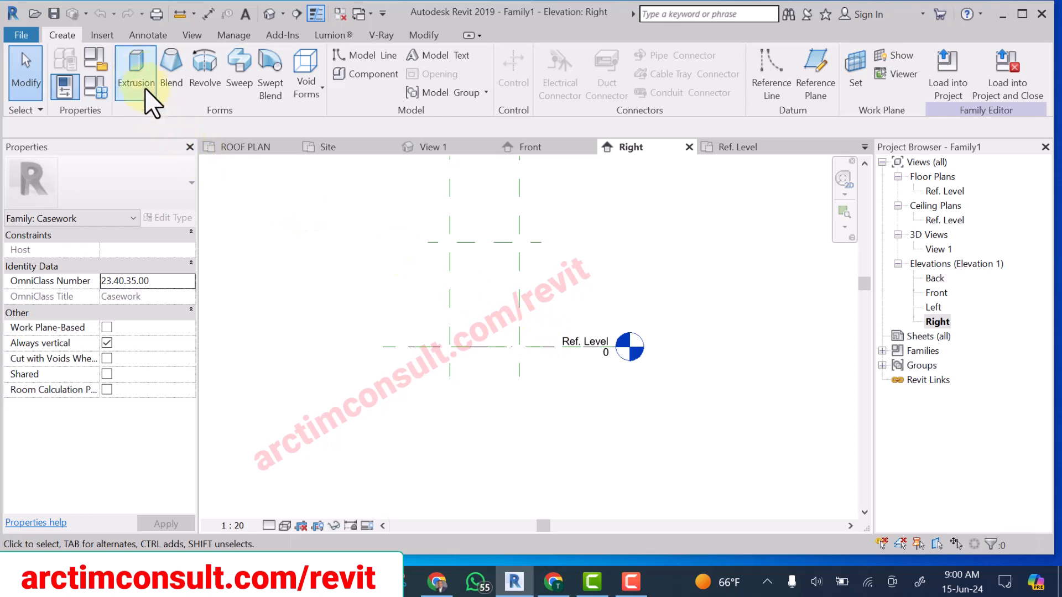
# - Start an extrusion and sketch a rectangle about 240 mm wide and 640 mm high between the vertical reference planes, above Ref. Level
pyautogui.click(132, 60)
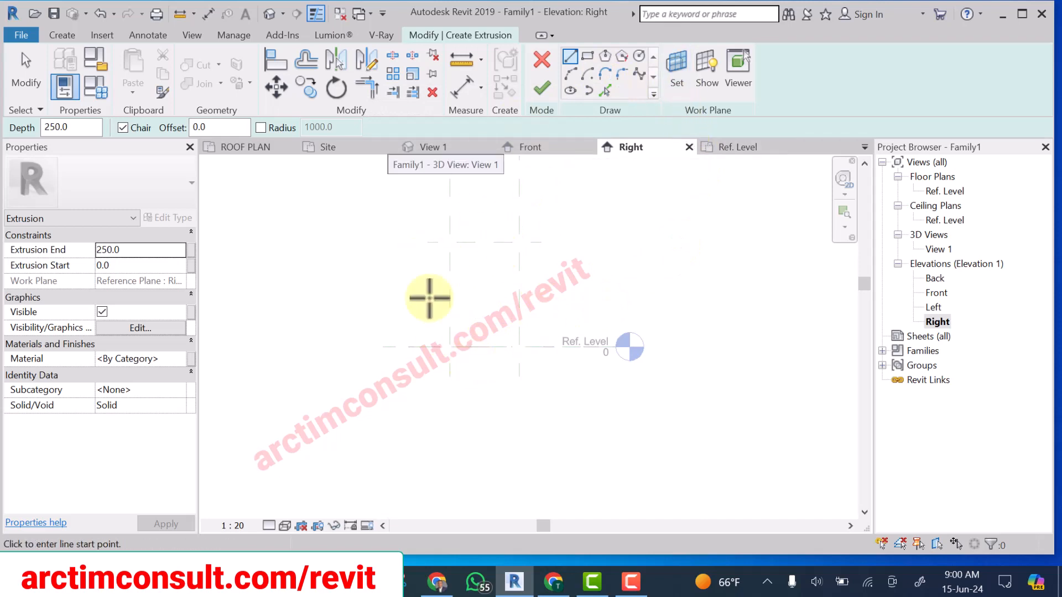
pyautogui.click(587, 55)
pyautogui.click(470, 262)
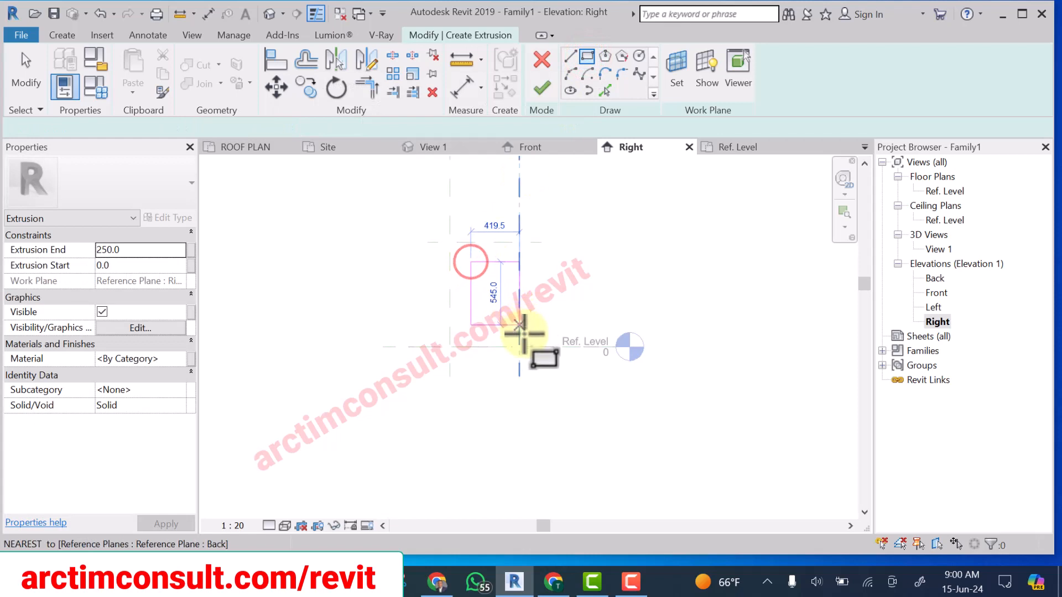
pyautogui.scroll(4, 494, 333)
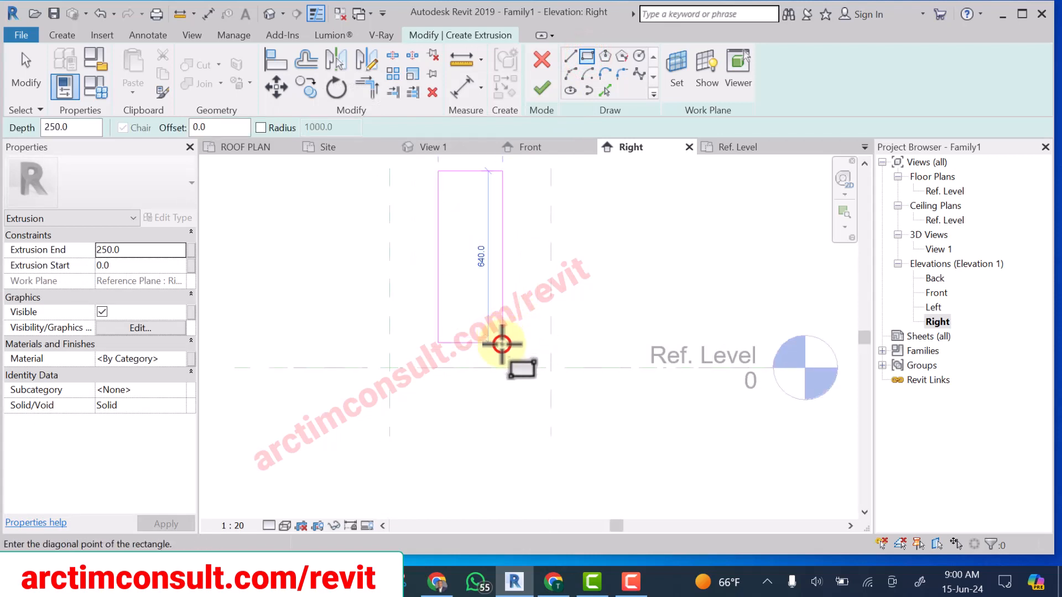
pyautogui.click(502, 344)
pyautogui.press('Escape')
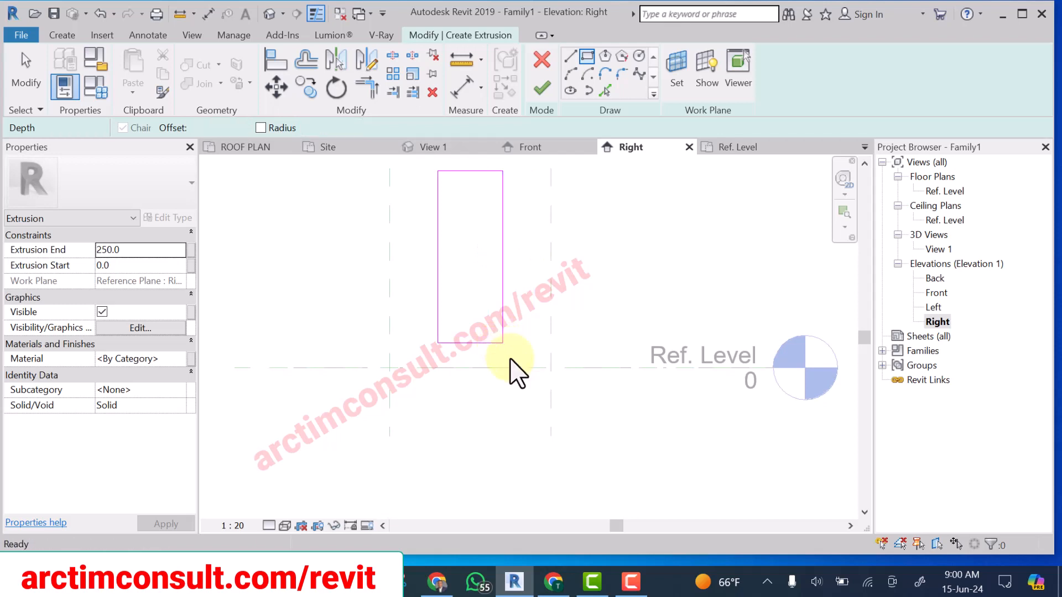
pyautogui.scroll(-3, 527, 355)
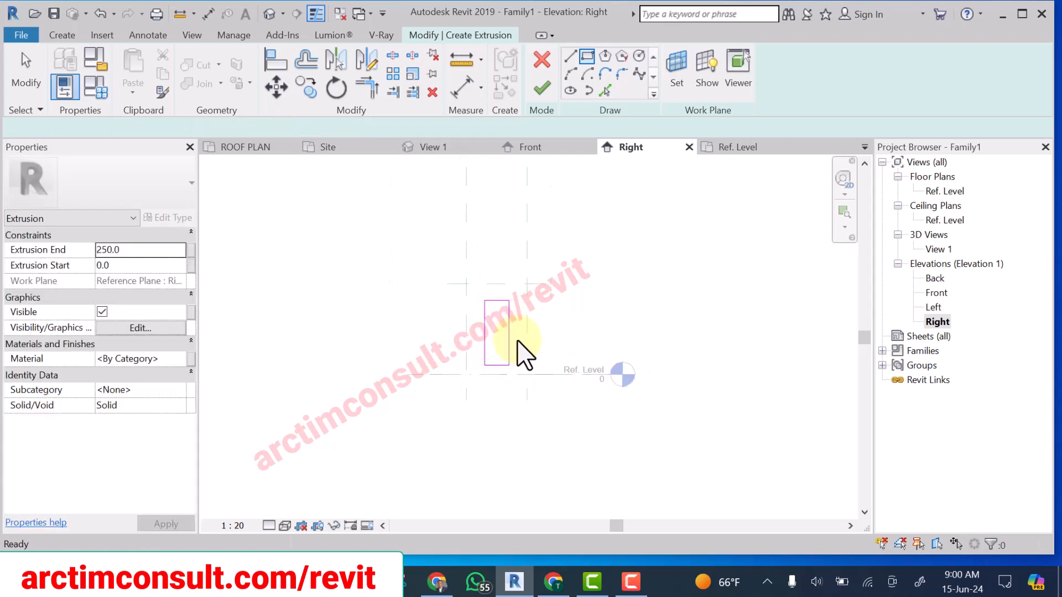
pyautogui.click(460, 86)
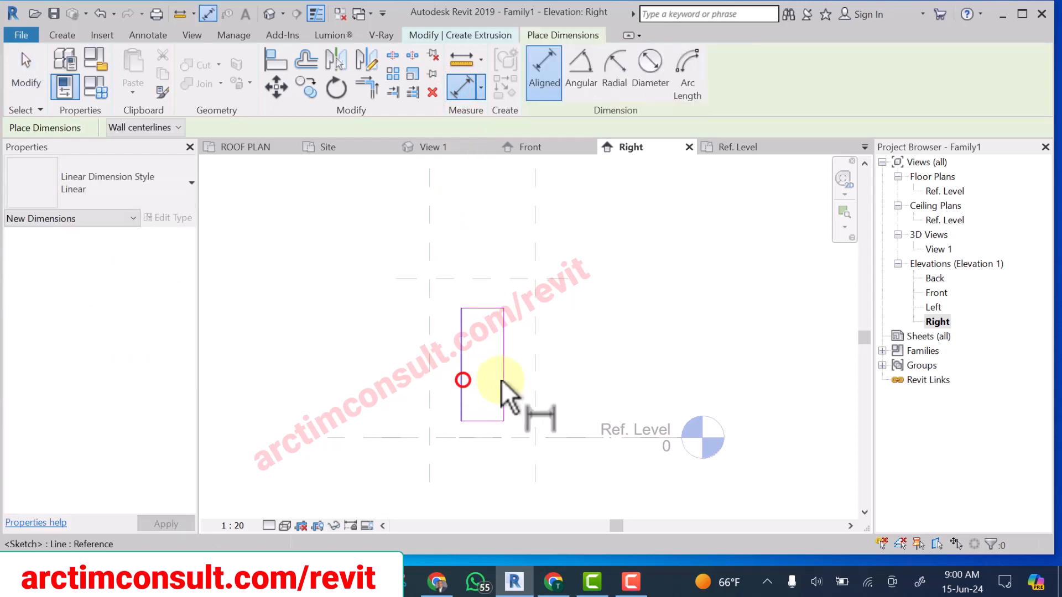
pyautogui.click(504, 380)
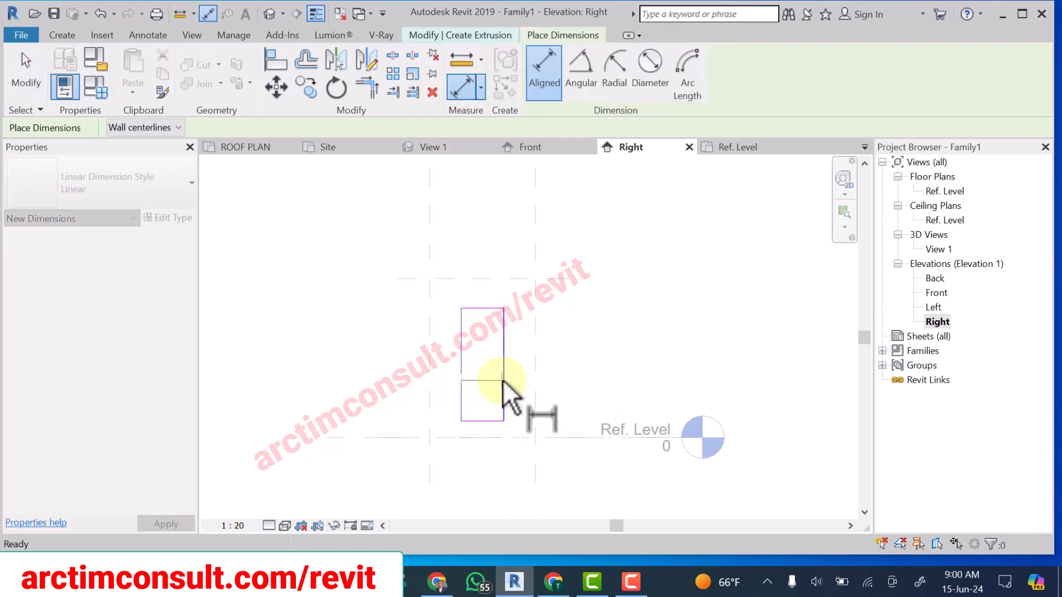
pyautogui.press('Escape')
pyautogui.press('Escape')
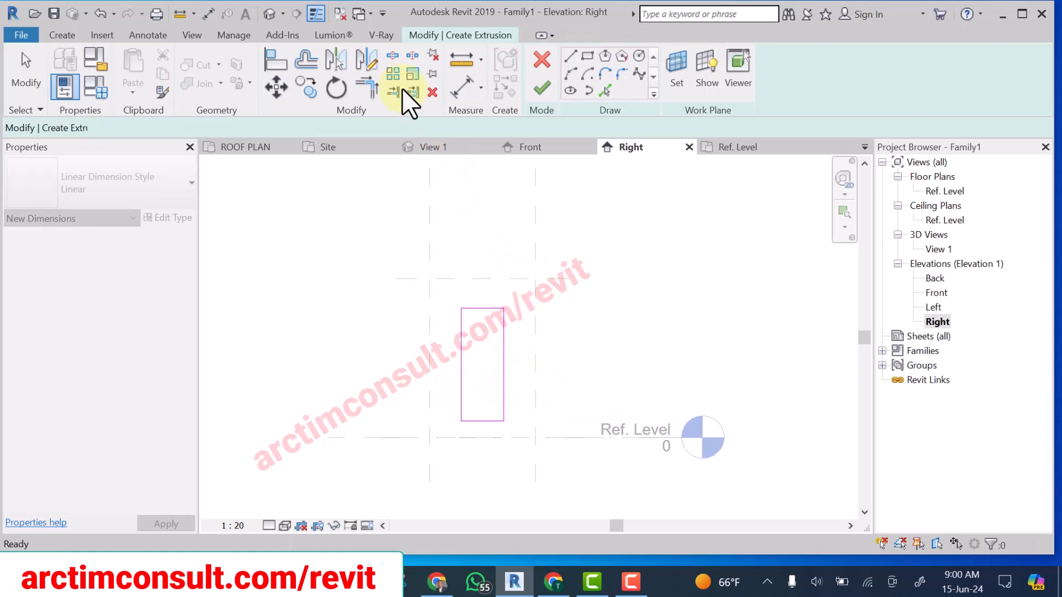
# - Align the rectangle's bottom edge to Ref. Level and lock the alignment
pyautogui.click(275, 60)
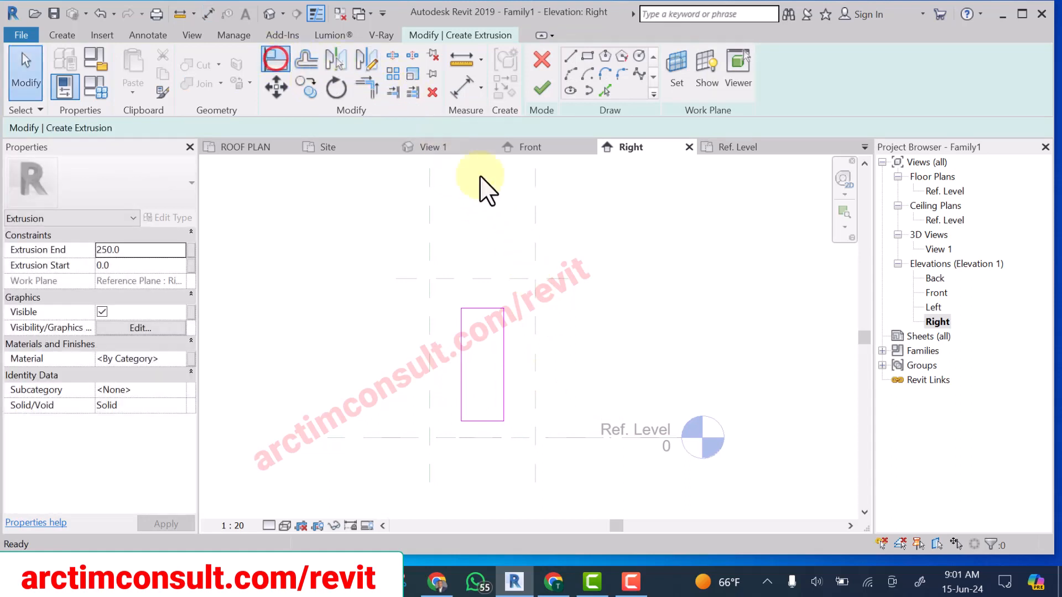
pyautogui.click(561, 436)
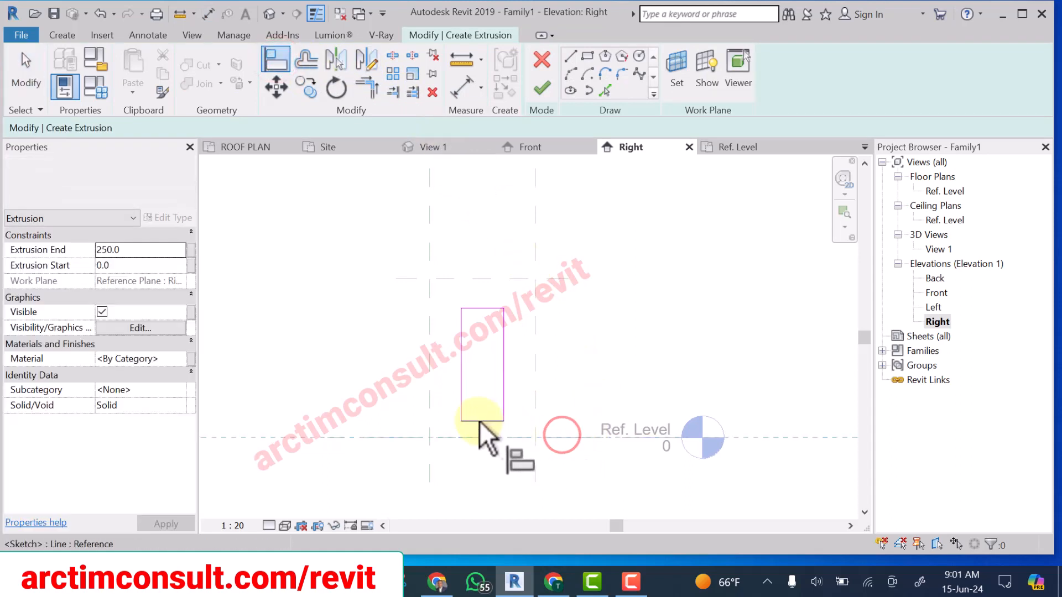
pyautogui.click(480, 421)
pyautogui.click(493, 420)
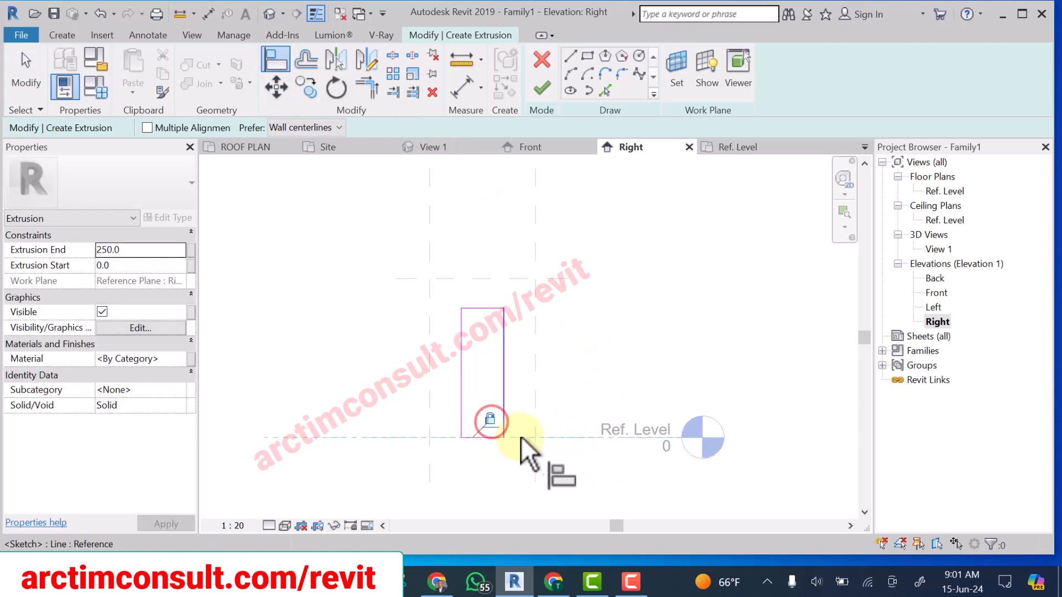
pyautogui.press('Escape')
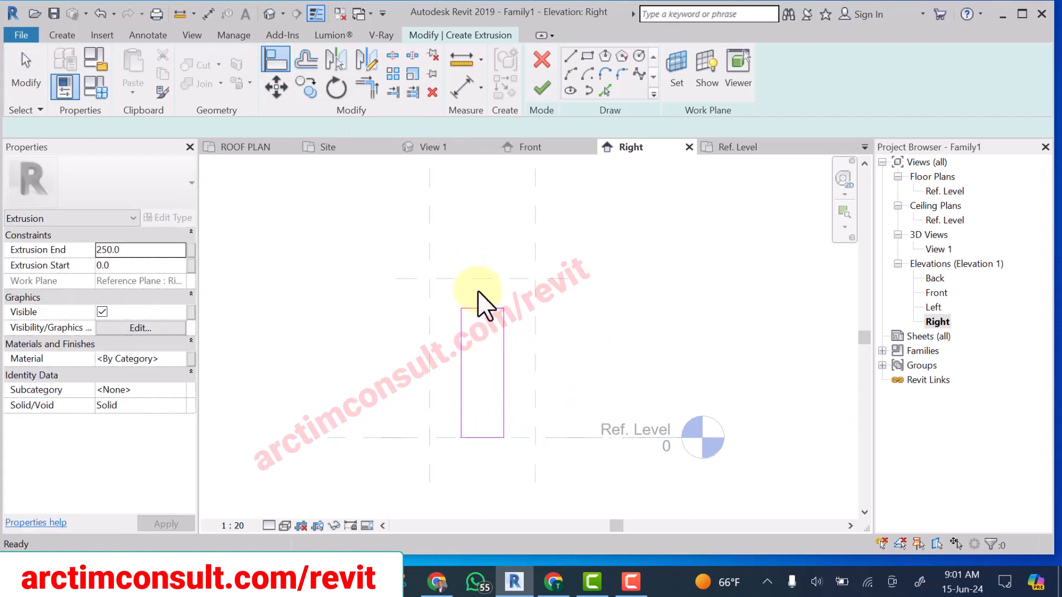
# - Add an aligned dimension for the rectangle's height, placed to the left of the sketch
pyautogui.press('d')
pyautogui.press('i')
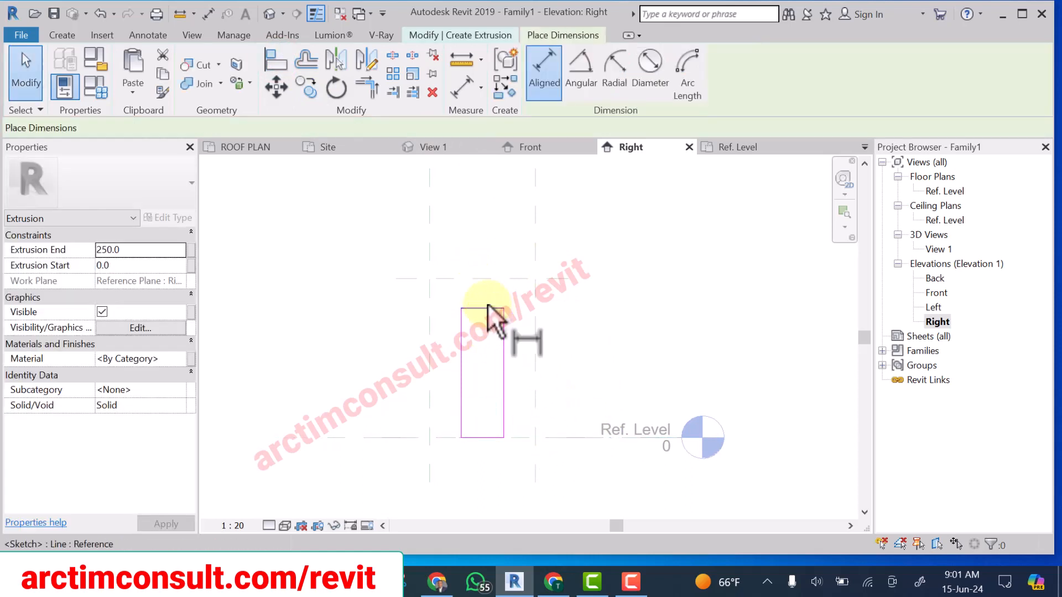
pyautogui.click(488, 303)
pyautogui.scroll(1, 478, 439)
pyautogui.click(481, 437)
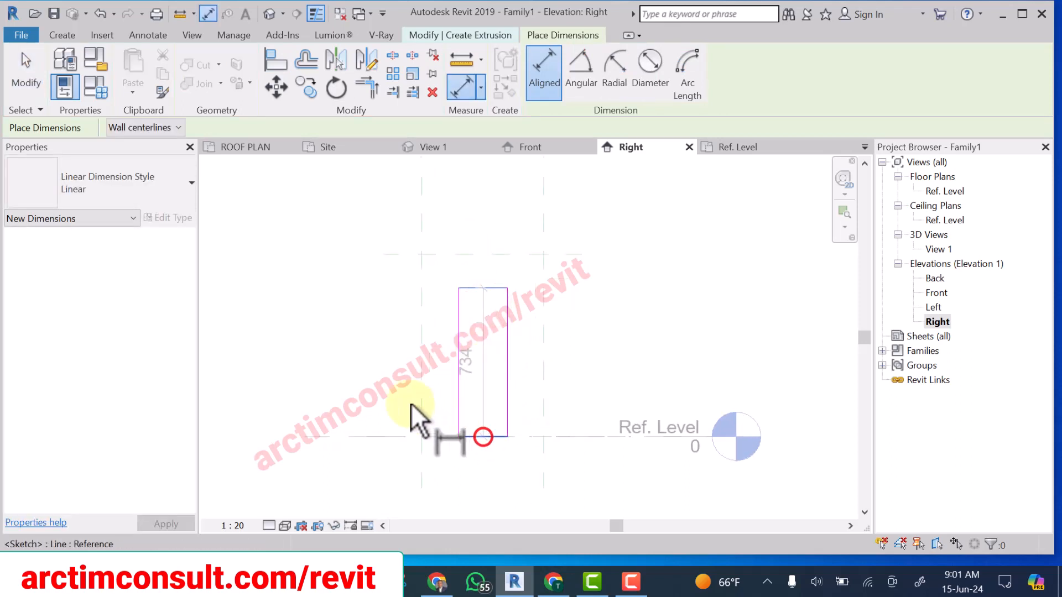
pyautogui.click(385, 371)
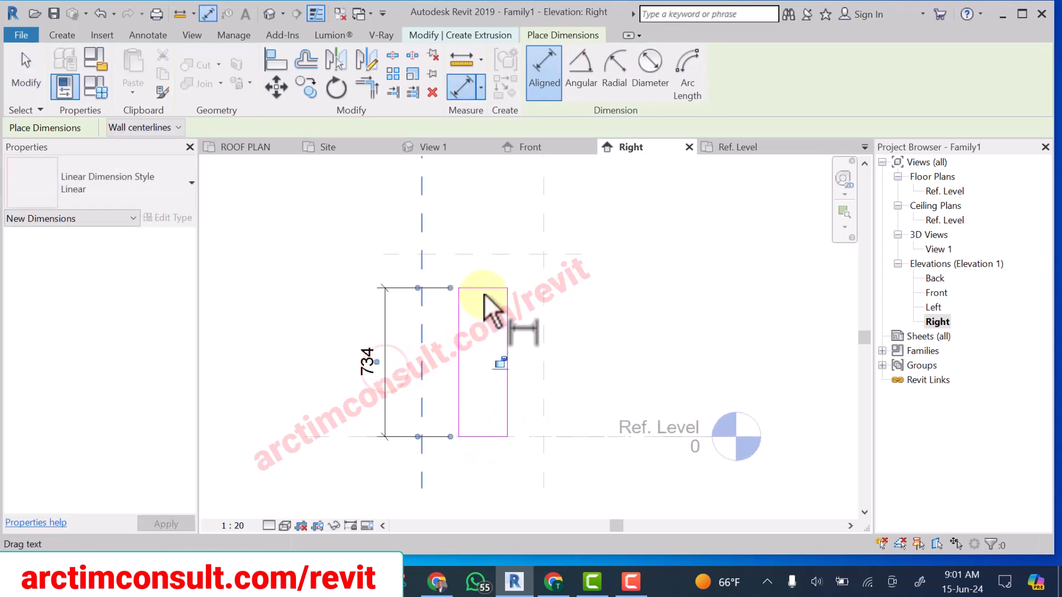
pyautogui.press('Escape')
# - Set the rectangle's height to 200 mm by moving its top edge, and lock that dimension
pyautogui.click(481, 287)
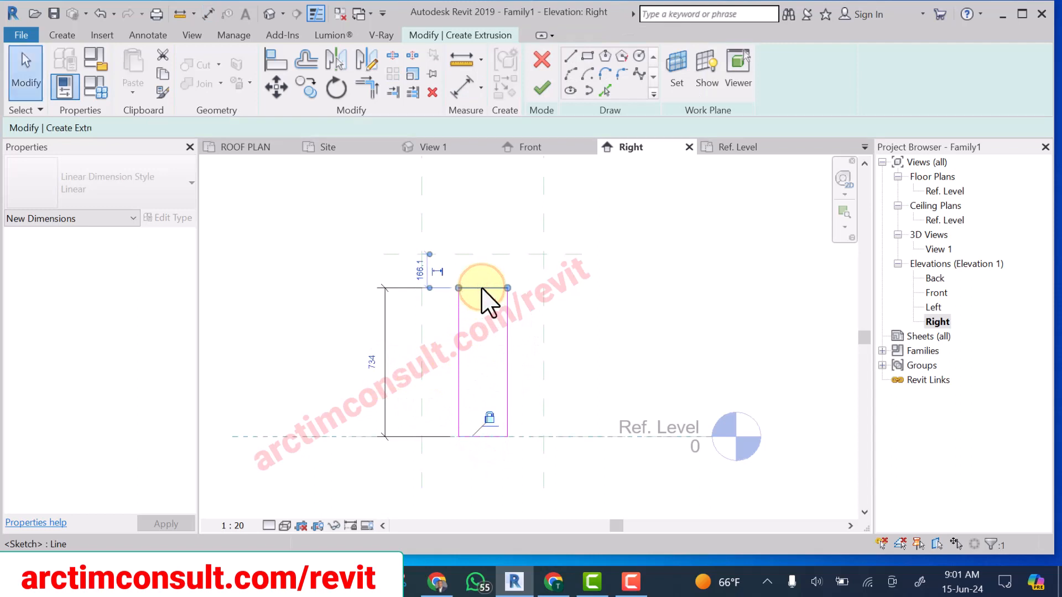
pyautogui.click(371, 358)
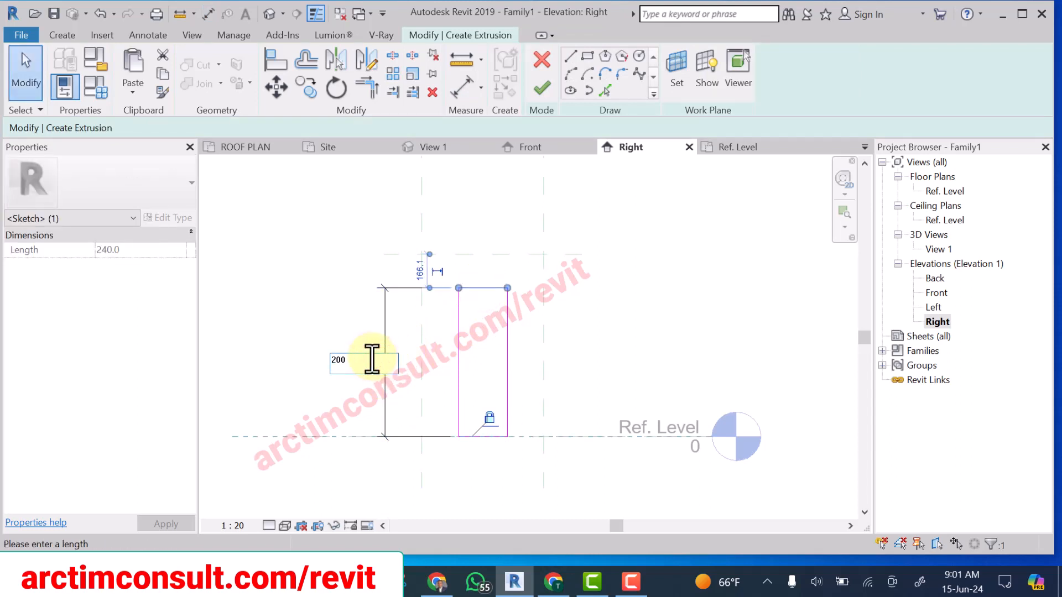
pyautogui.press('Return')
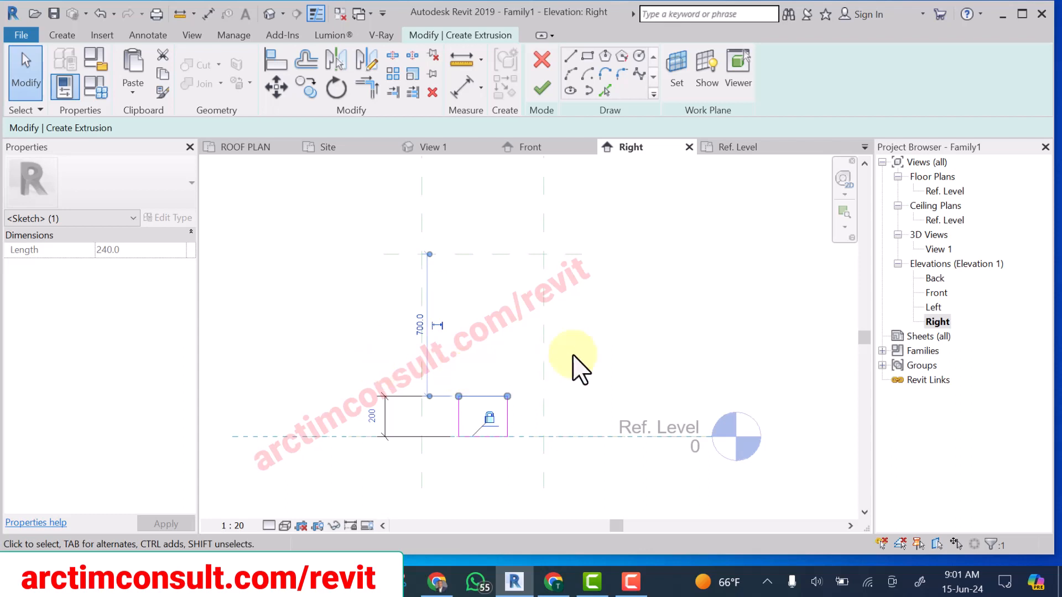
pyautogui.click(618, 323)
pyautogui.scroll(1, 386, 431)
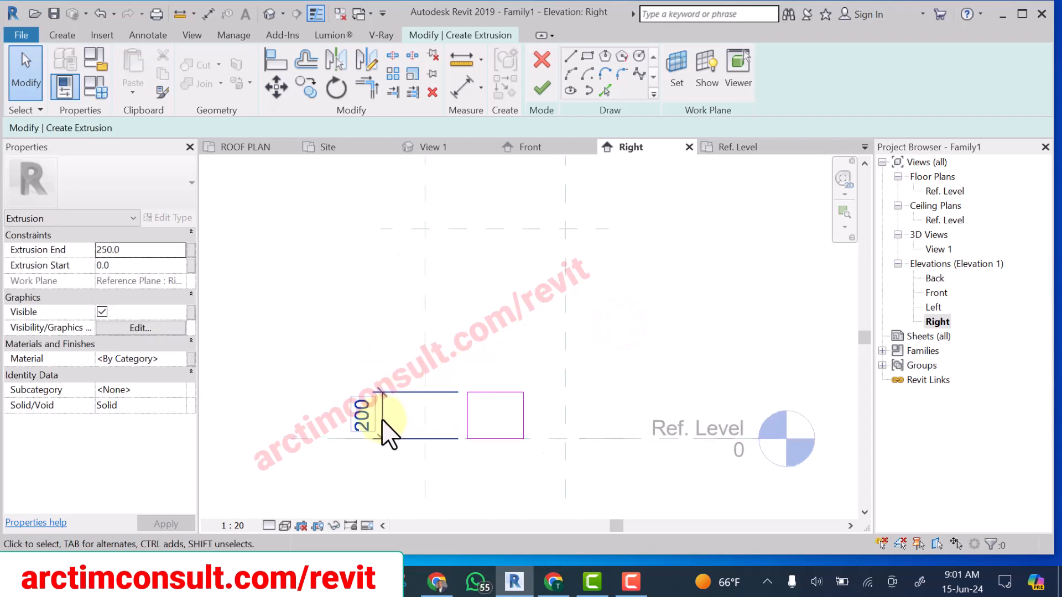
pyautogui.click(382, 420)
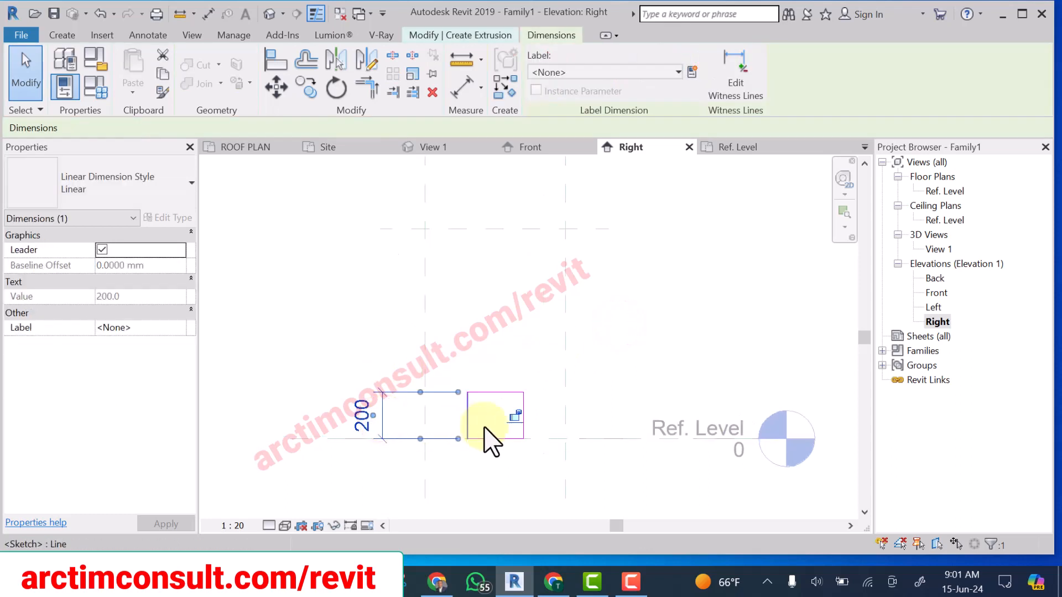
pyautogui.click(693, 290)
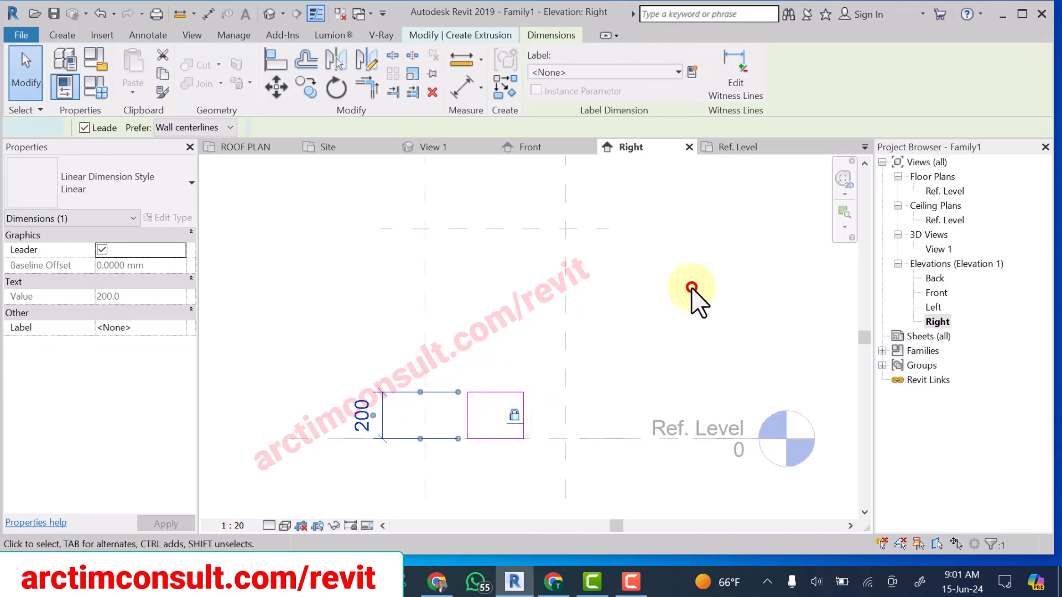
# - Add an aligned dimension for the rectangle's width, placed above the sketch
pyautogui.press('d')
pyautogui.press('i')
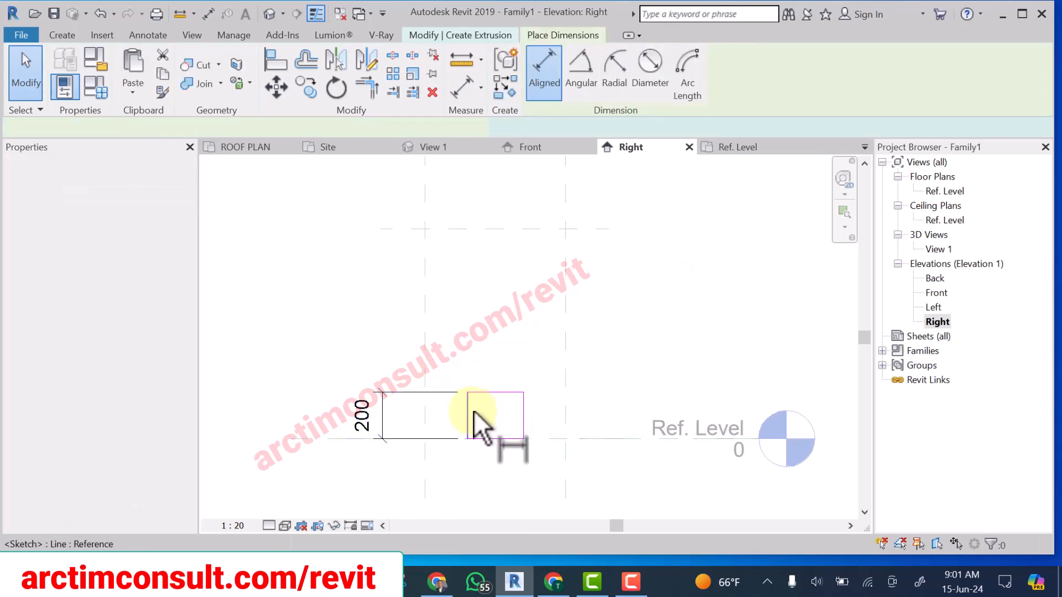
pyautogui.scroll(1, 473, 412)
pyautogui.click(474, 411)
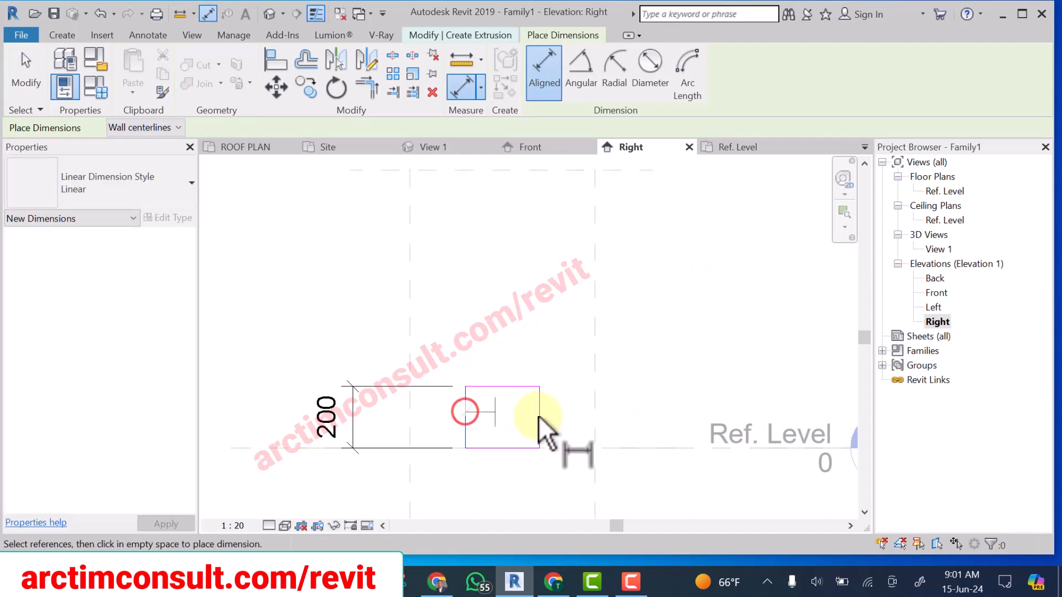
pyautogui.click(539, 416)
pyautogui.scroll(-1, 529, 413)
pyautogui.click(391, 320)
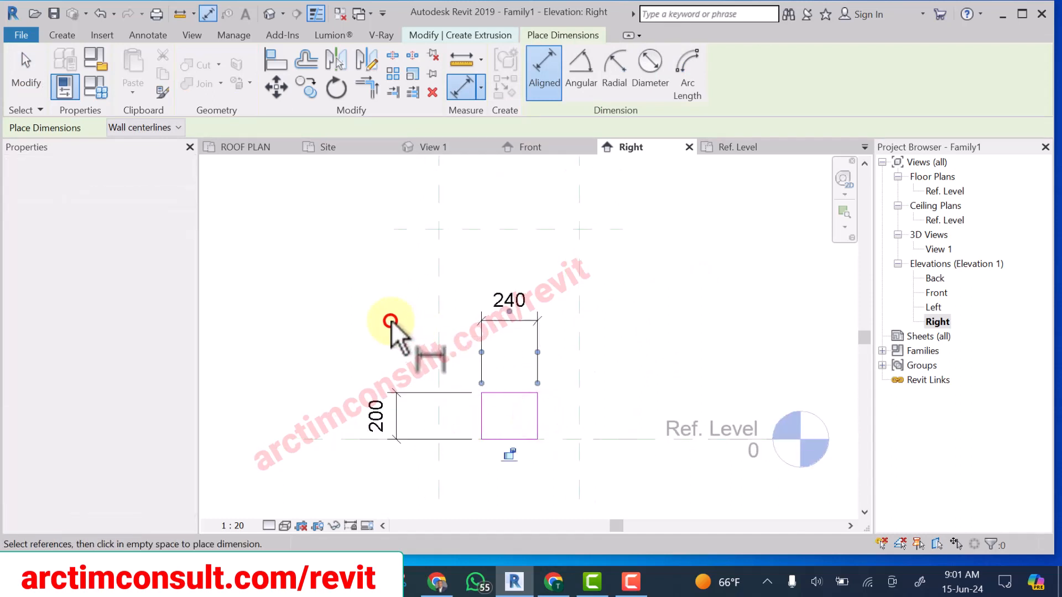
pyautogui.press('Escape')
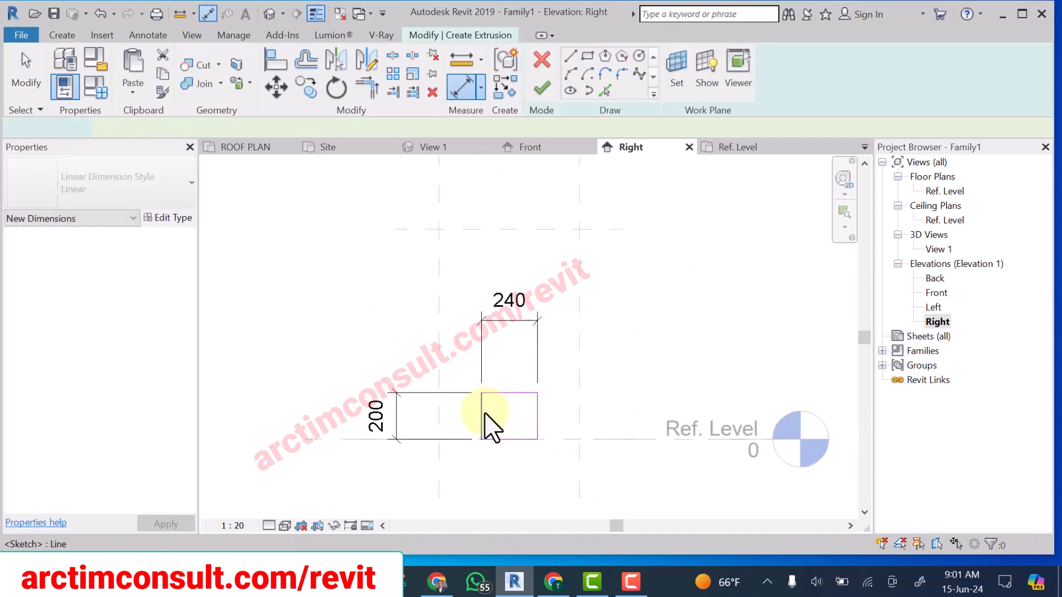
# - Set the rectangle's width to 100 mm by moving its left edge
pyautogui.click(483, 415)
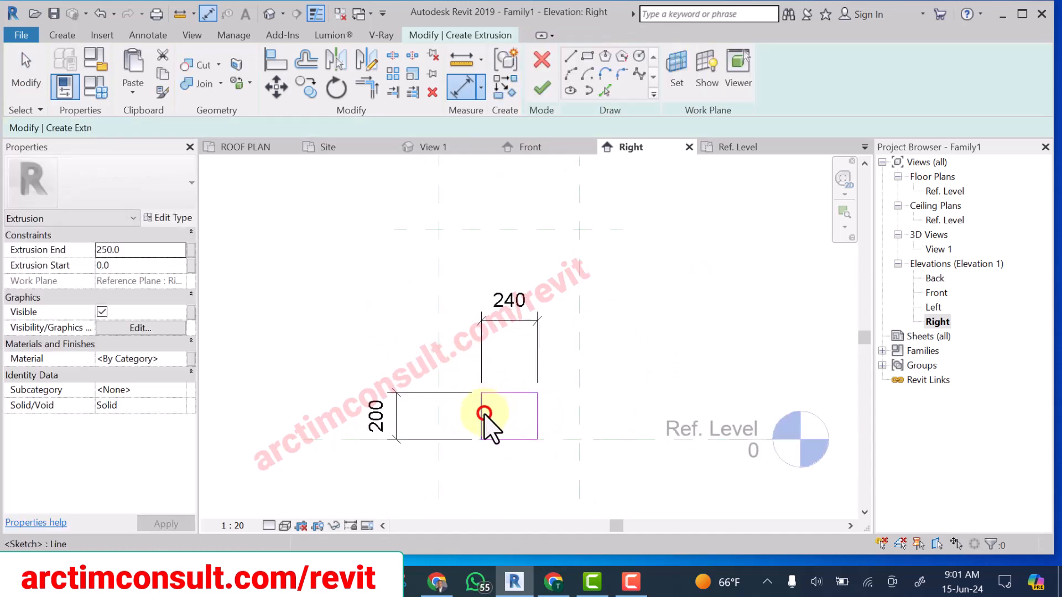
pyautogui.click(505, 305)
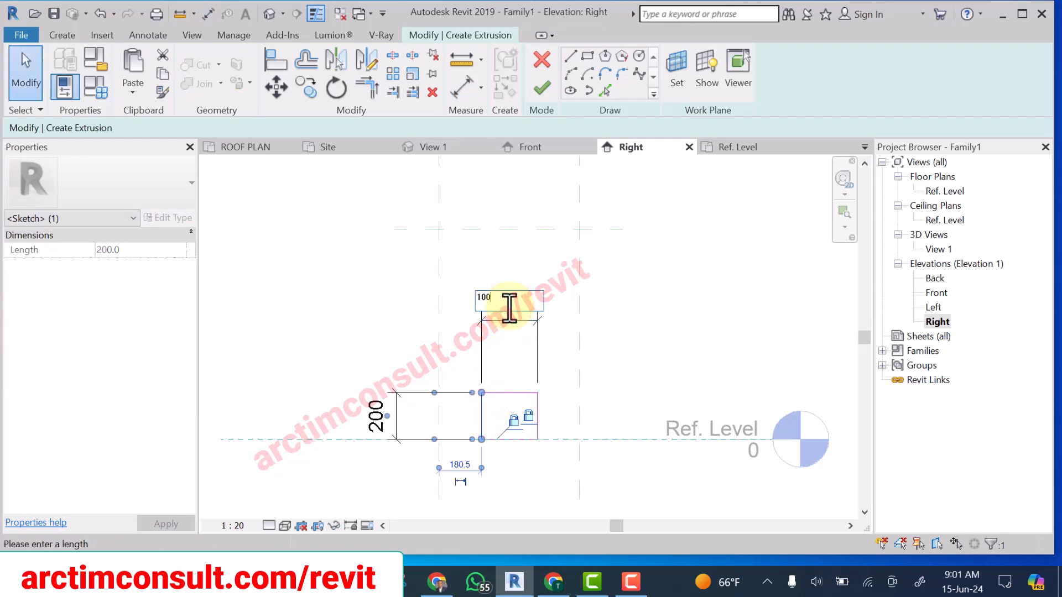
pyautogui.write('100')
pyautogui.press('Return')
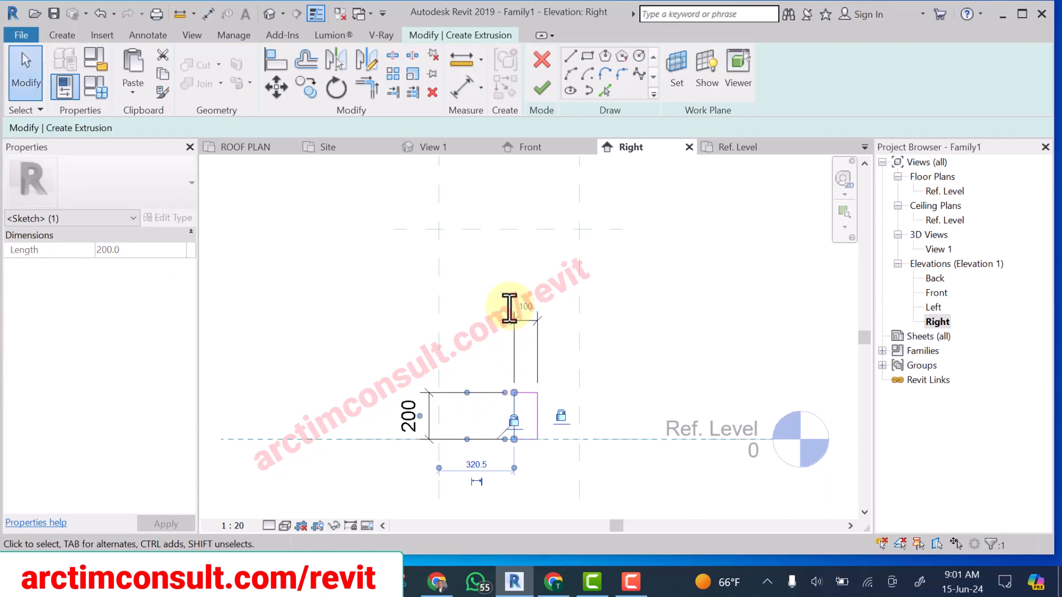
pyautogui.click(637, 327)
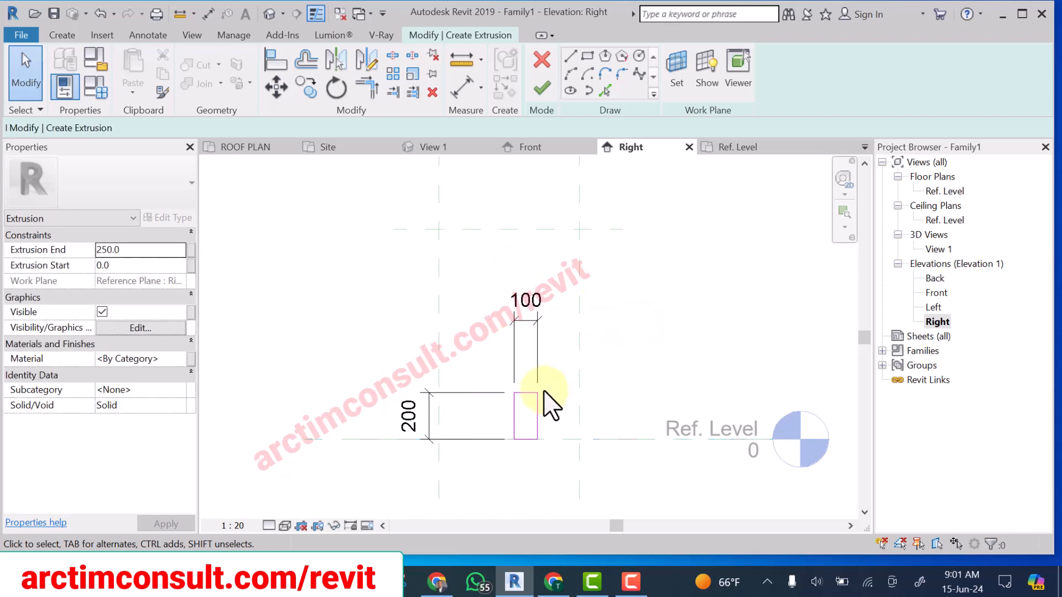
# - Lock the rectangle's 100 mm width dimension
pyautogui.scroll(3, 547, 399)
pyautogui.click(460, 241)
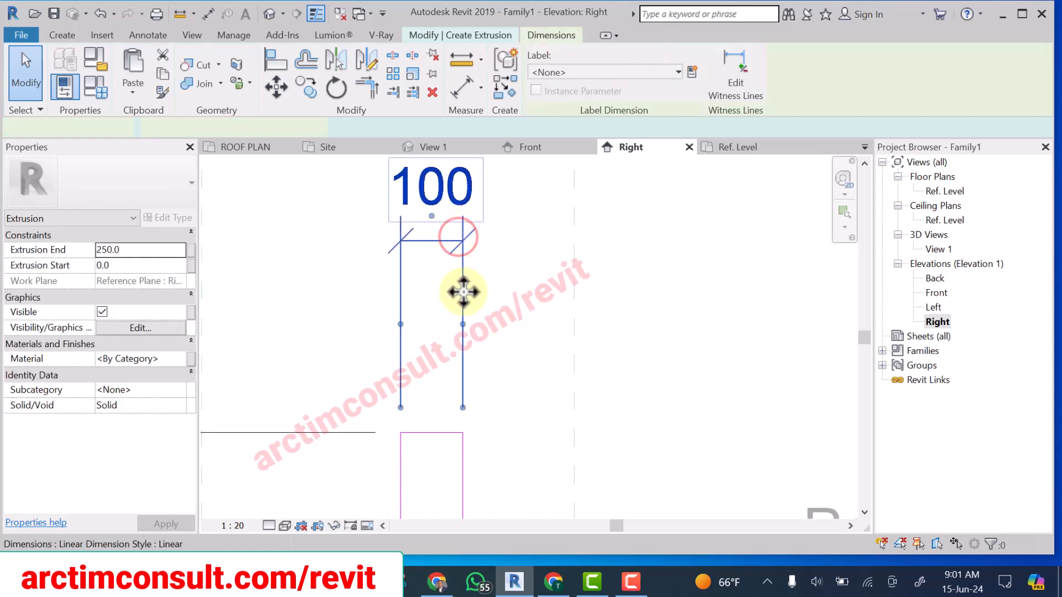
pyautogui.scroll(-3, 474, 339)
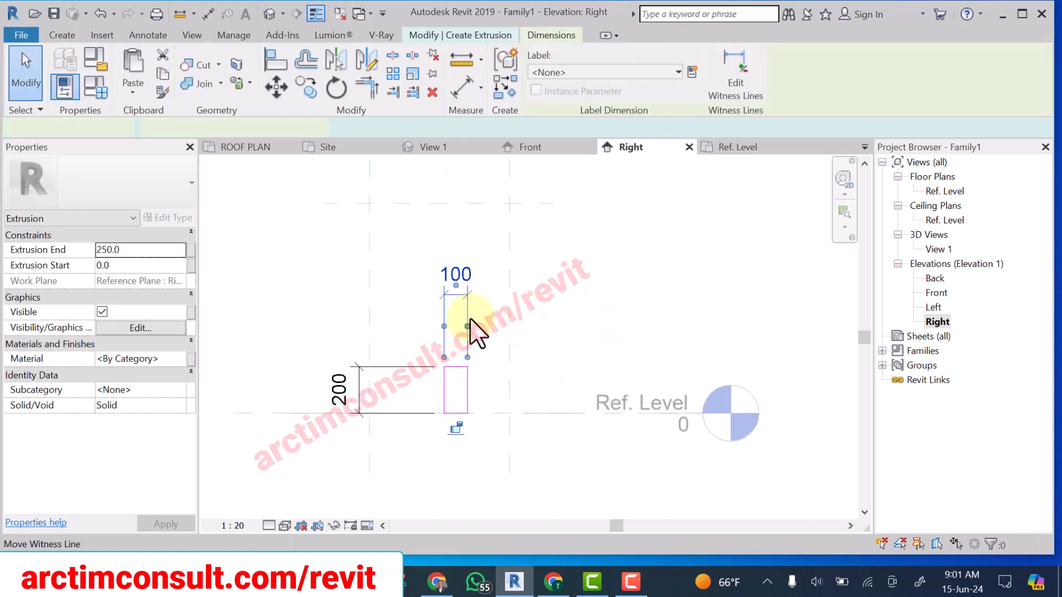
pyautogui.click(456, 428)
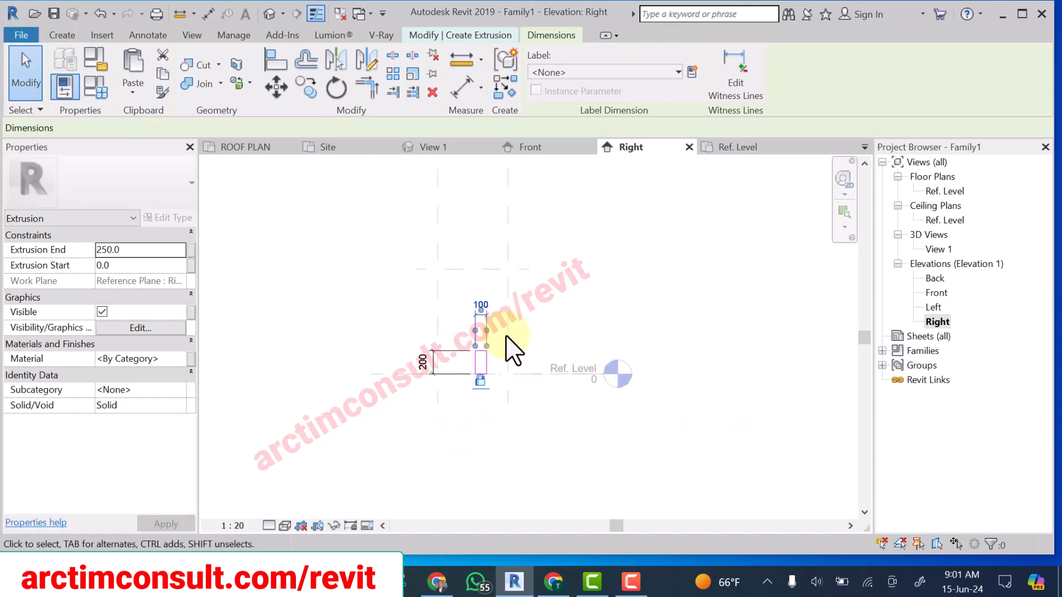
pyautogui.scroll(1, 513, 350)
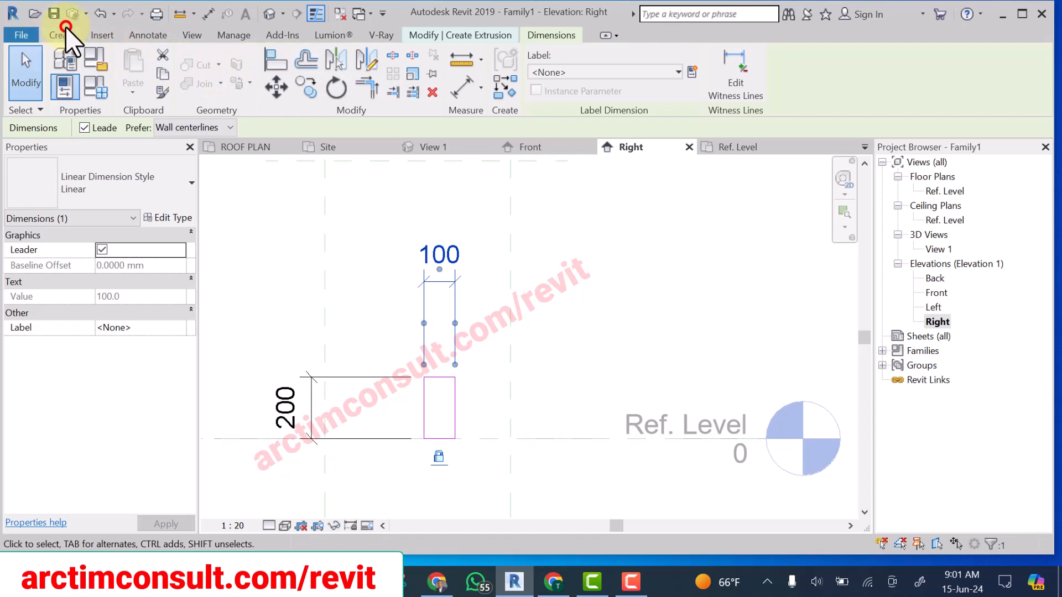
pyautogui.click(491, 379)
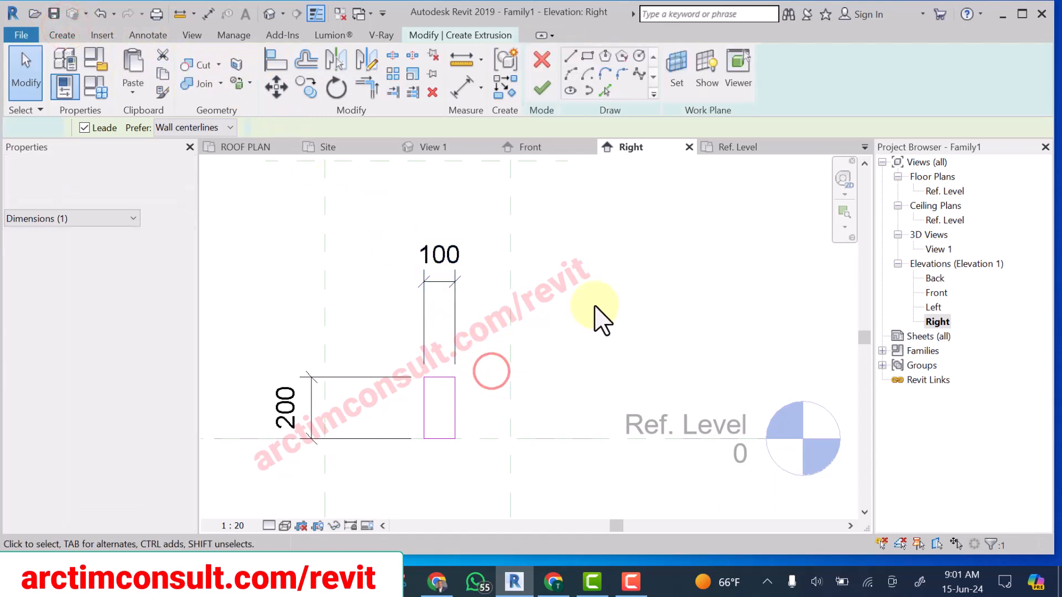
# - Draw a diagonal line from the midpoint of the rectangle's top edge to its right edge, just above that edge's midpoint
pyautogui.click(570, 56)
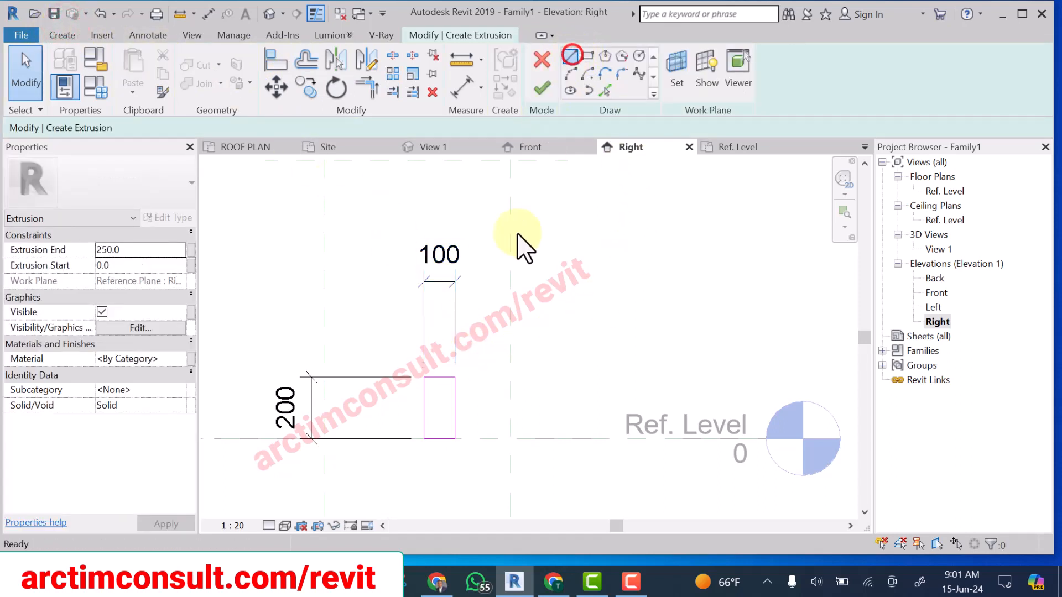
pyautogui.scroll(4, 440, 381)
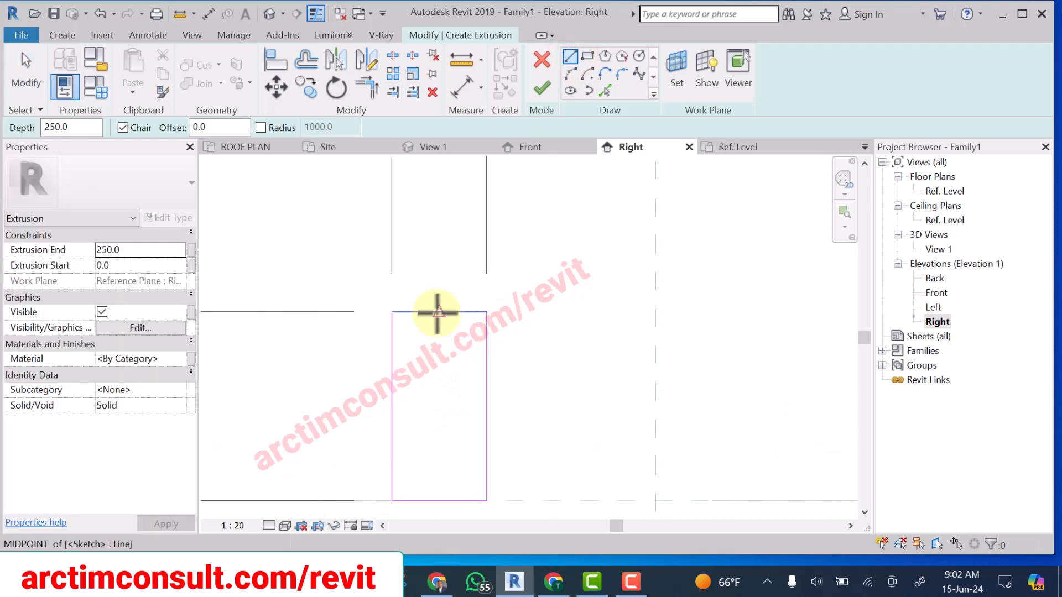
pyautogui.click(437, 312)
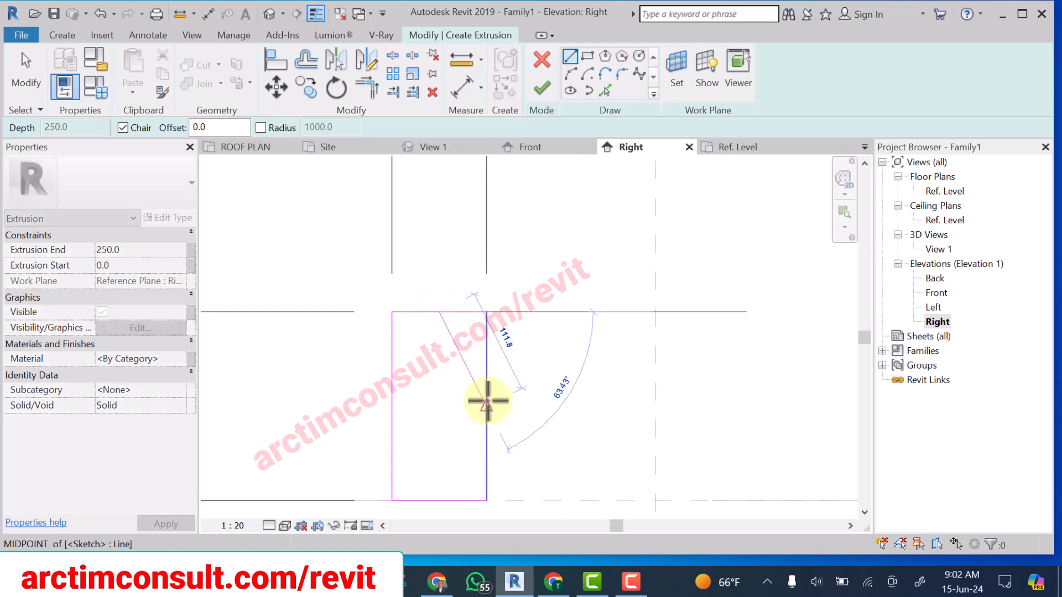
pyautogui.click(486, 394)
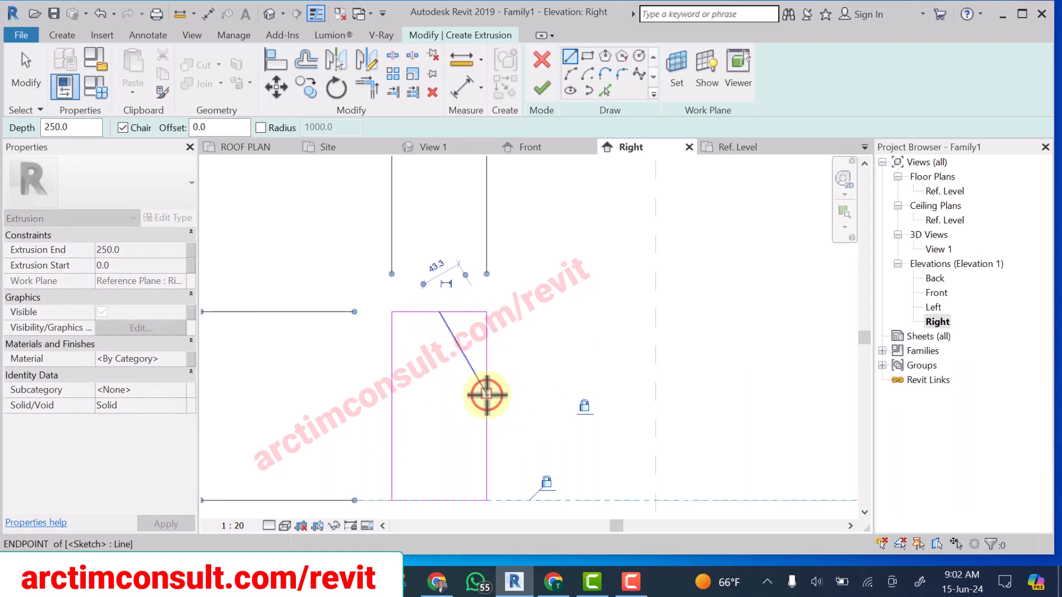
pyautogui.press('Escape')
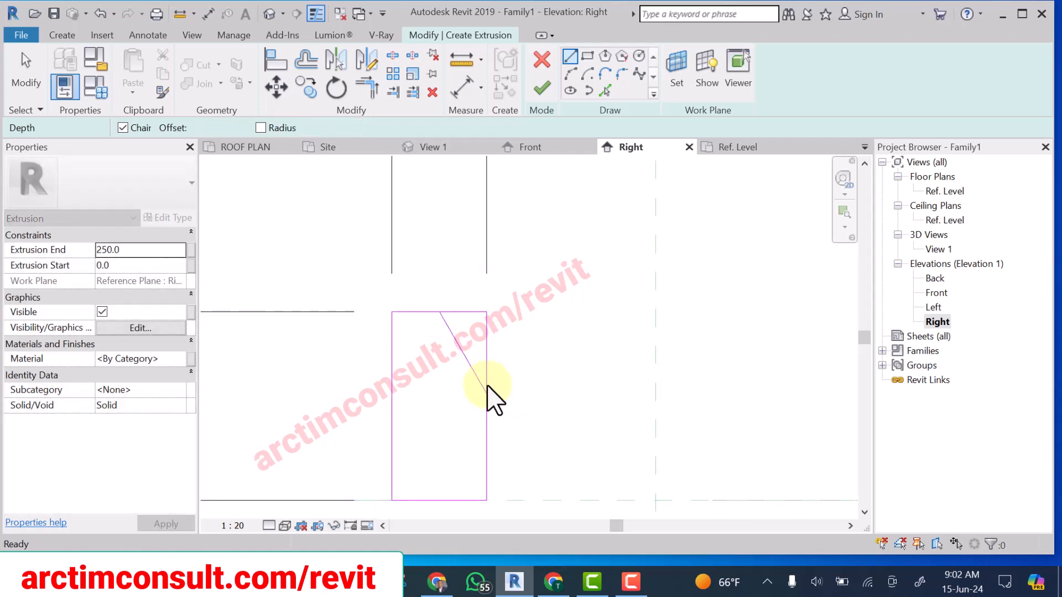
# - Trim the top and right edges to the diagonal line, removing the rectangle's upper-right corner
pyautogui.press('t')
pyautogui.press('r')
pyautogui.click(454, 334)
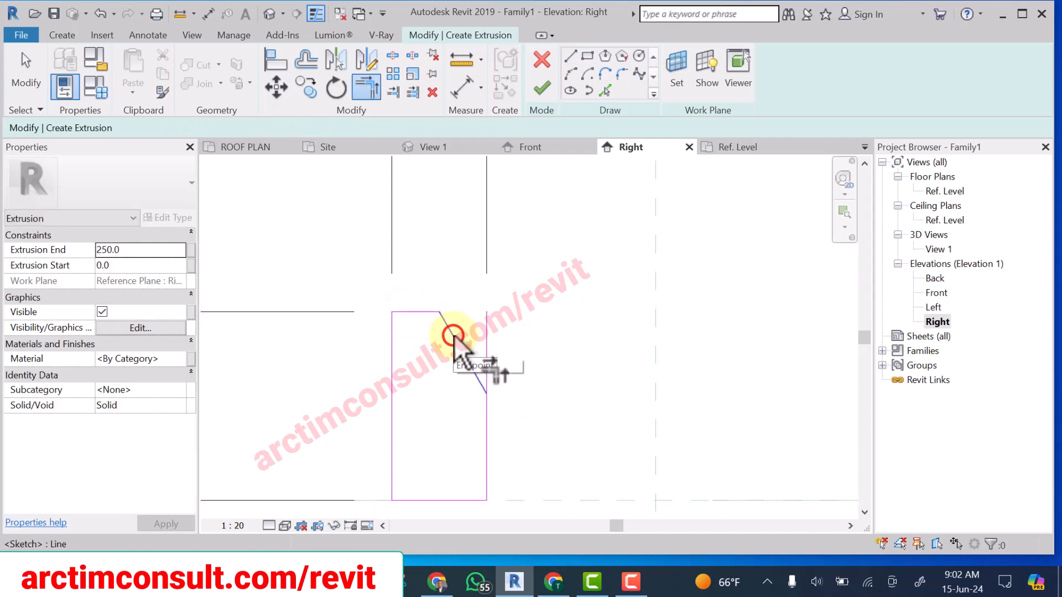
pyautogui.click(462, 358)
pyautogui.click(485, 429)
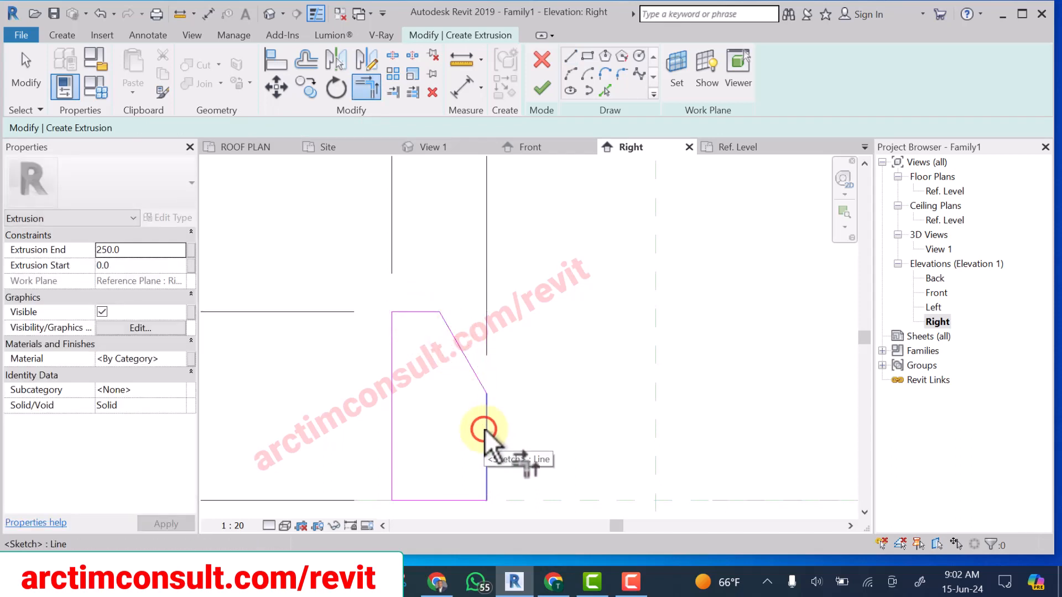
pyautogui.scroll(-3, 485, 410)
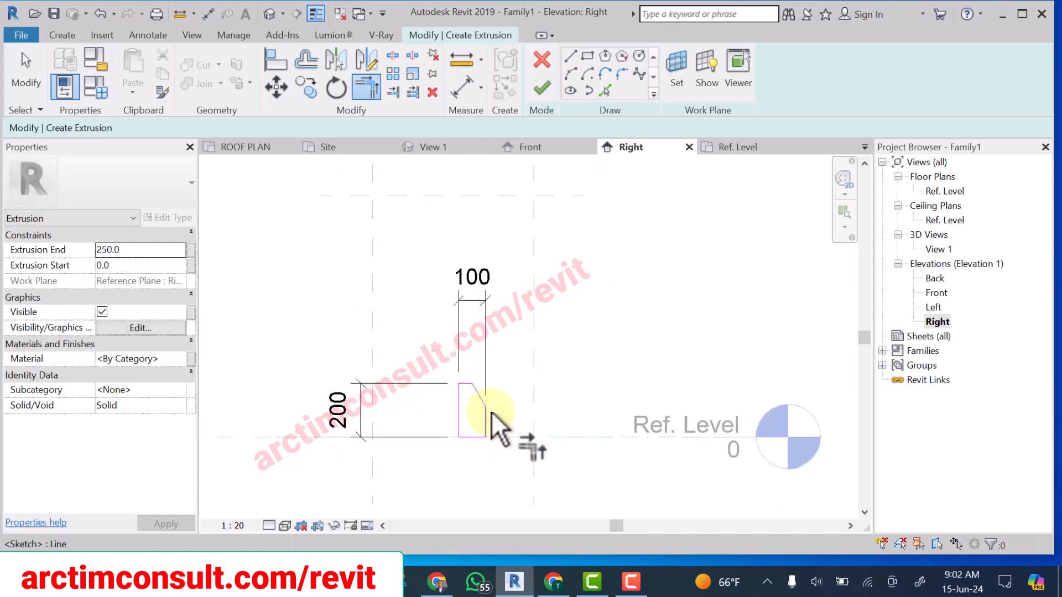
pyautogui.scroll(2, 332, 437)
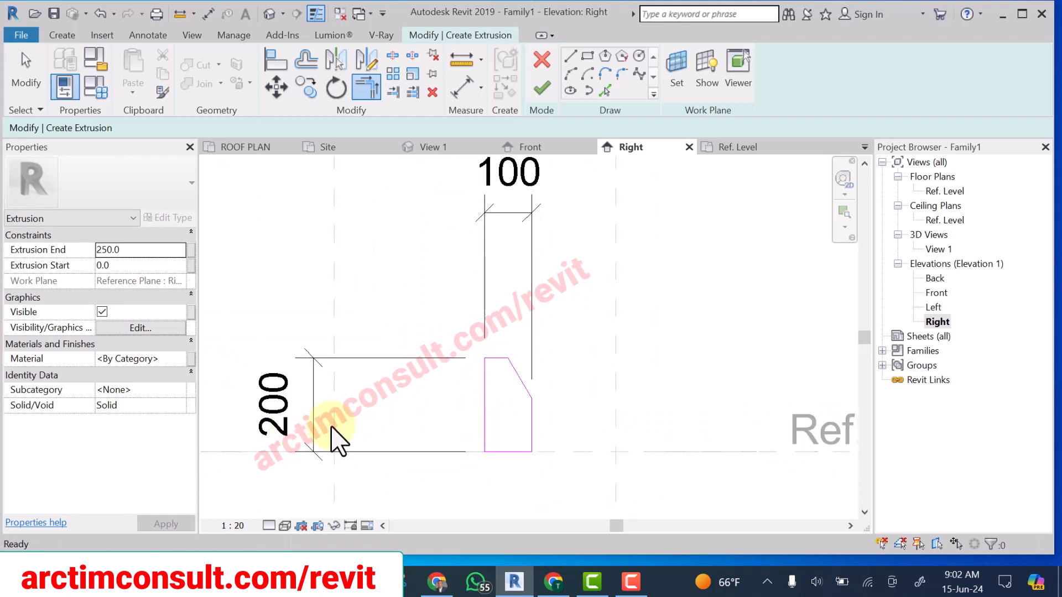
pyautogui.press('Escape')
# - Duplicate the Default material for the extrusion and name the copy Black kerbs
pyautogui.click(179, 357)
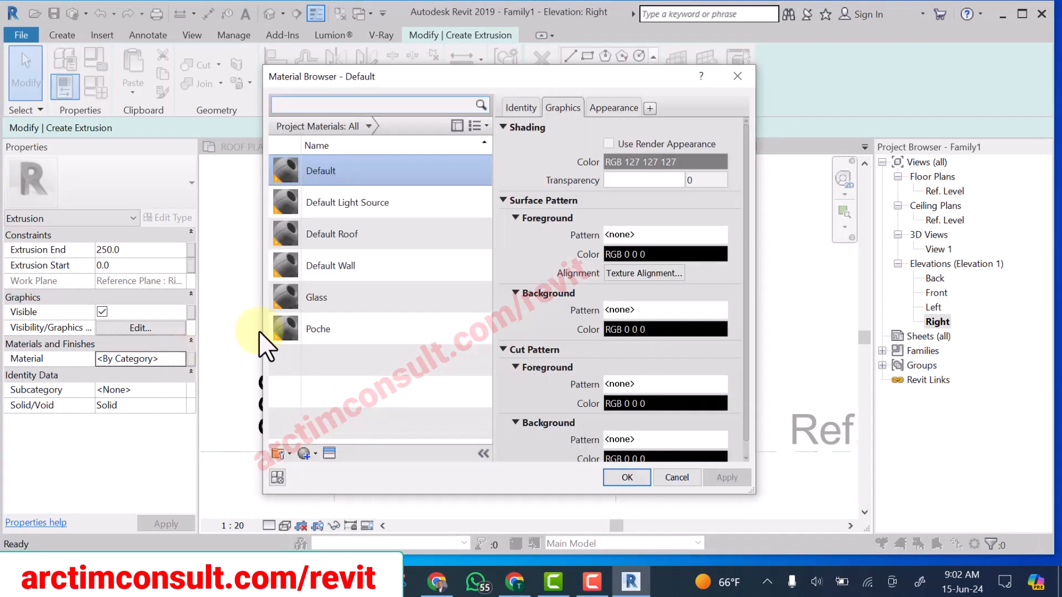
pyautogui.click(309, 165)
pyautogui.rightClick(310, 166)
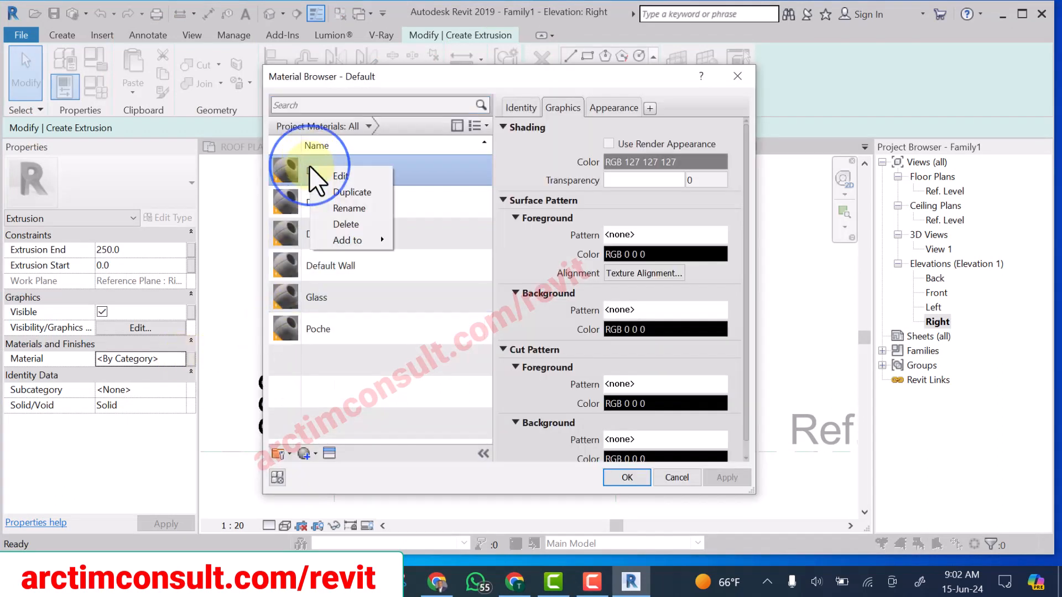
pyautogui.click(354, 195)
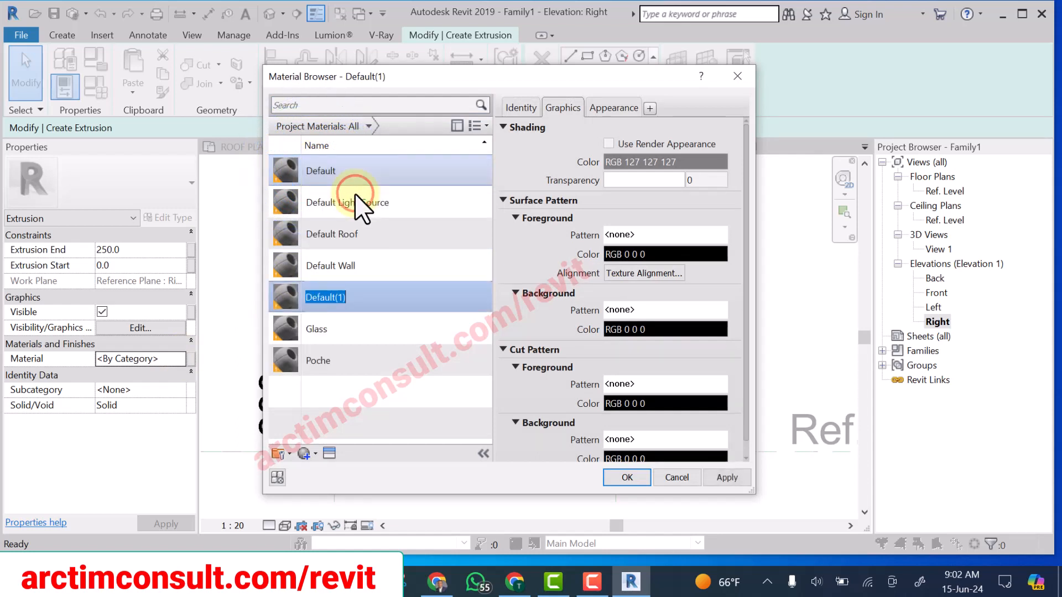
pyautogui.press('BackSpace')
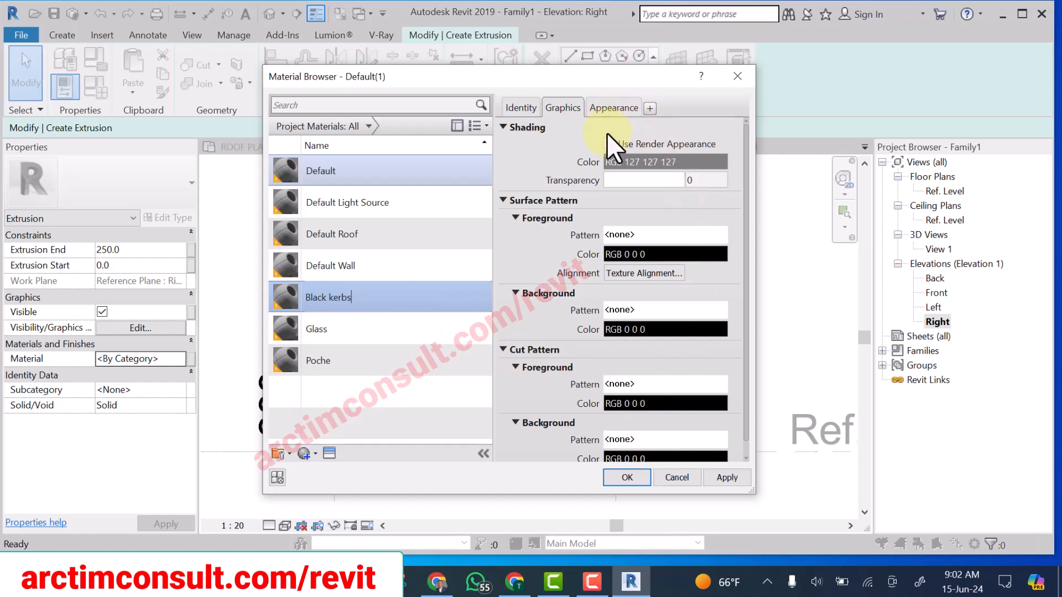
# - Set the Black kerbs shading color to RGB 18 18 18 and assign the material to the extrusion
pyautogui.click(619, 165)
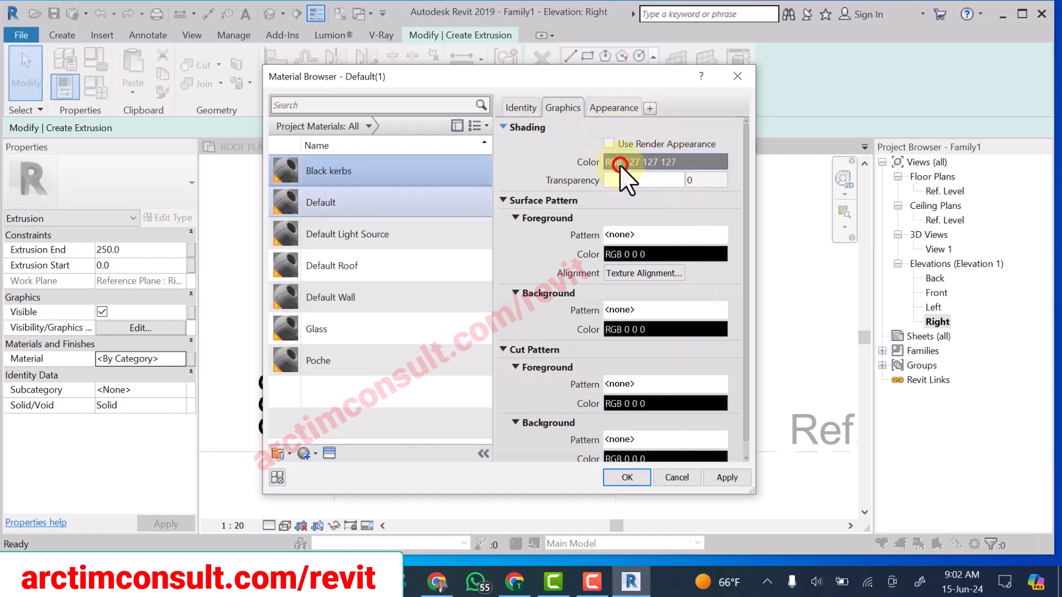
pyautogui.moveTo(684, 239); pyautogui.dragTo(682, 301)
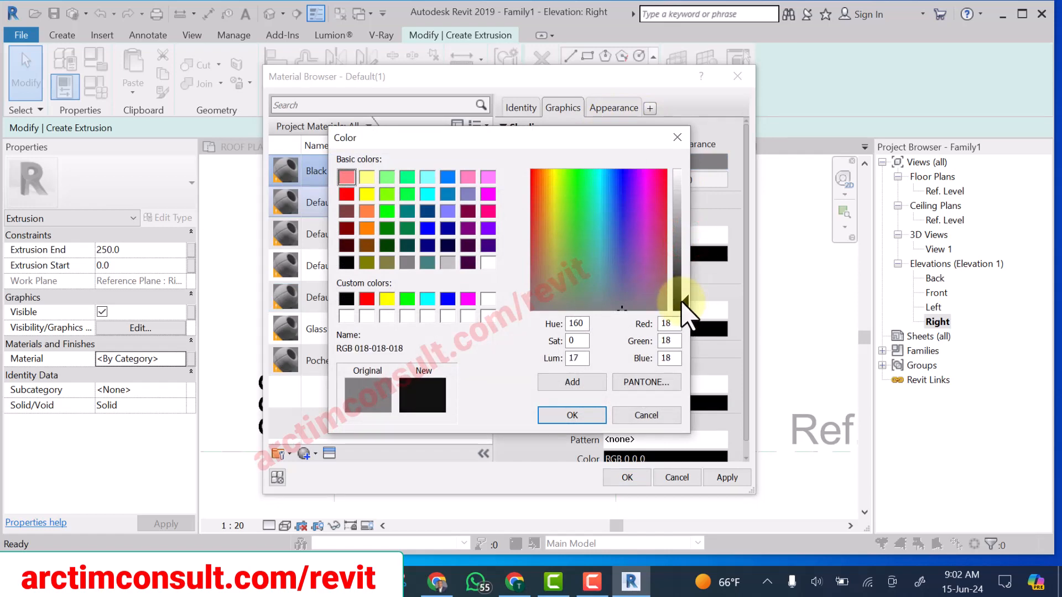
pyautogui.click(575, 418)
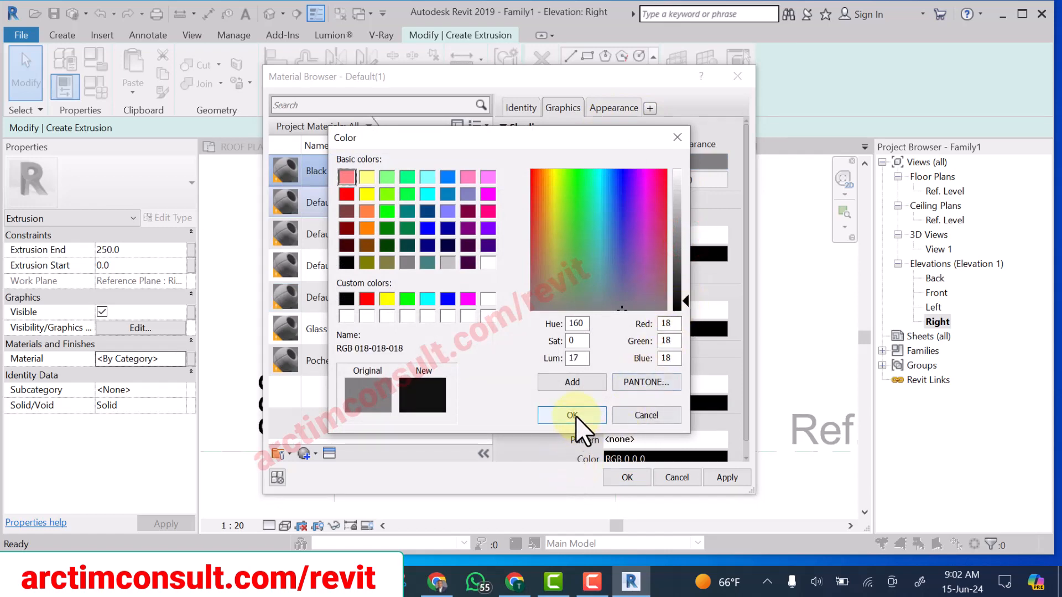
pyautogui.click(727, 478)
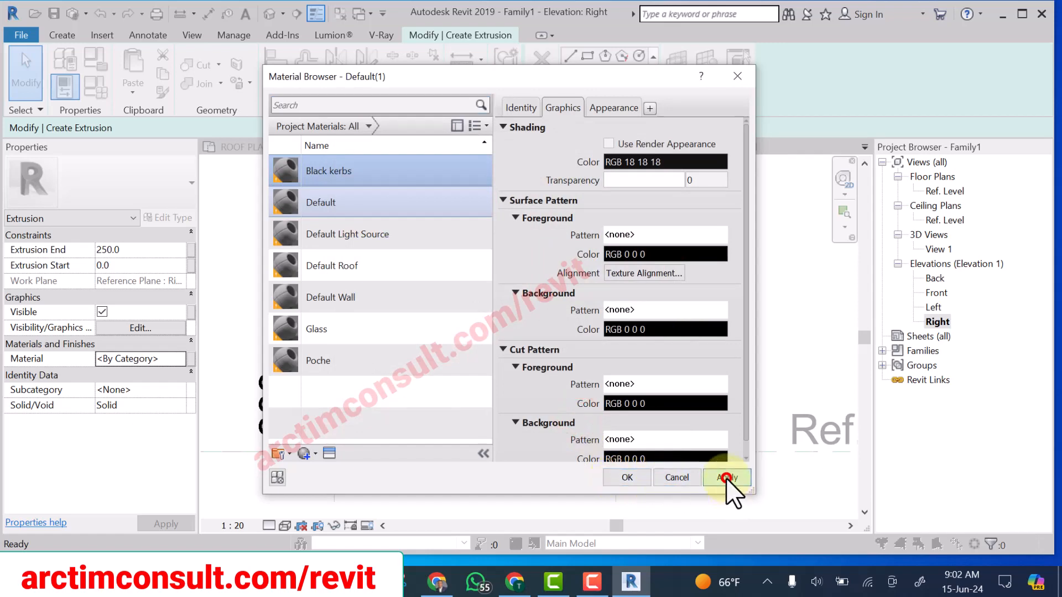
pyautogui.click(626, 479)
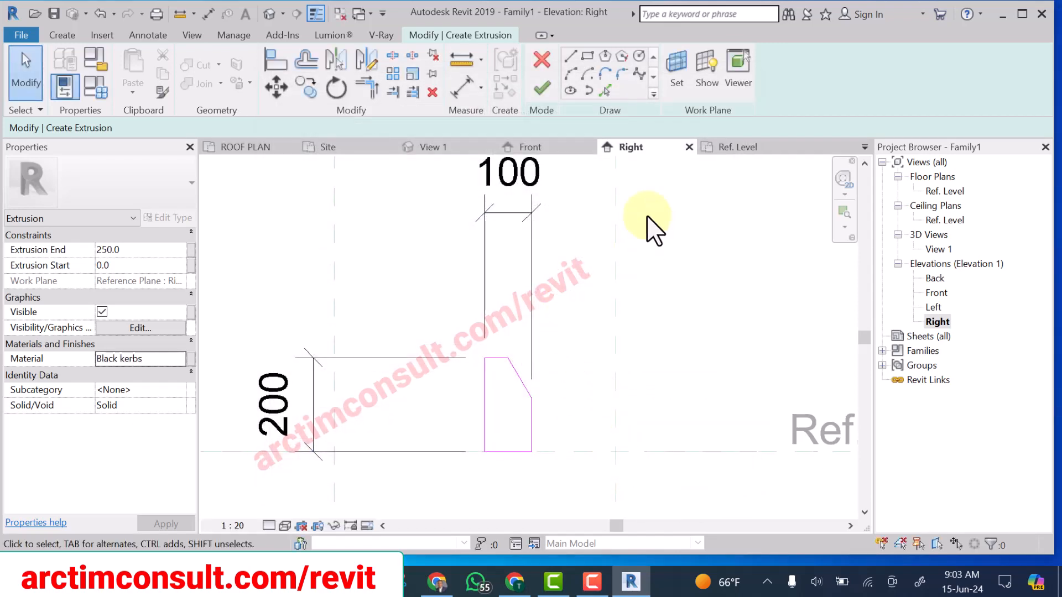
# - Finish the extrusion sketch and examine the solid's position in the Front elevation
pyautogui.click(541, 88)
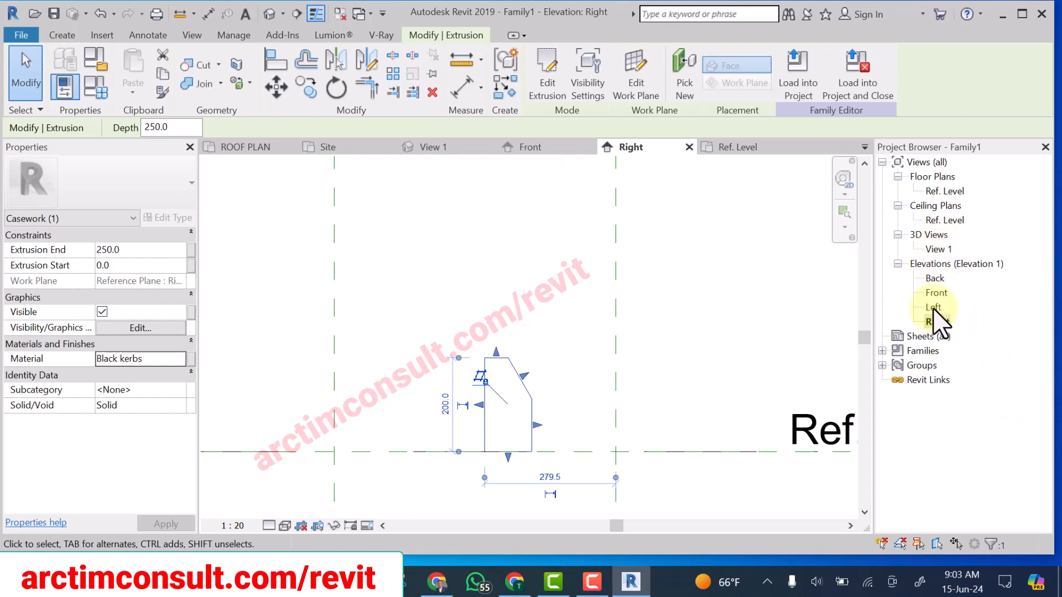
pyautogui.doubleClick(933, 291)
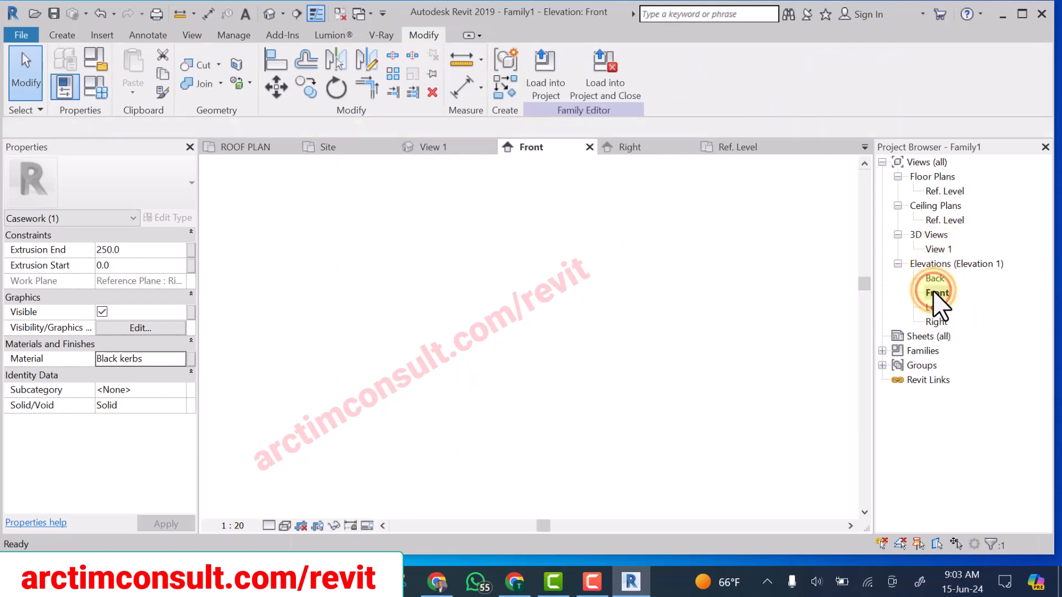
pyautogui.scroll(-5, 696, 369)
pyautogui.scroll(-3, 675, 361)
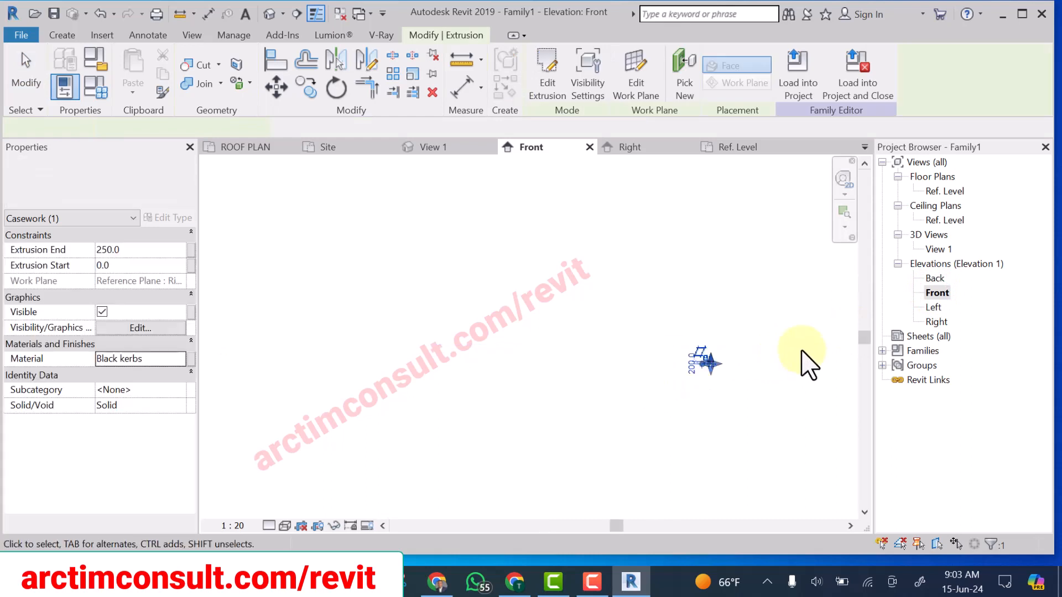
pyautogui.click(611, 359)
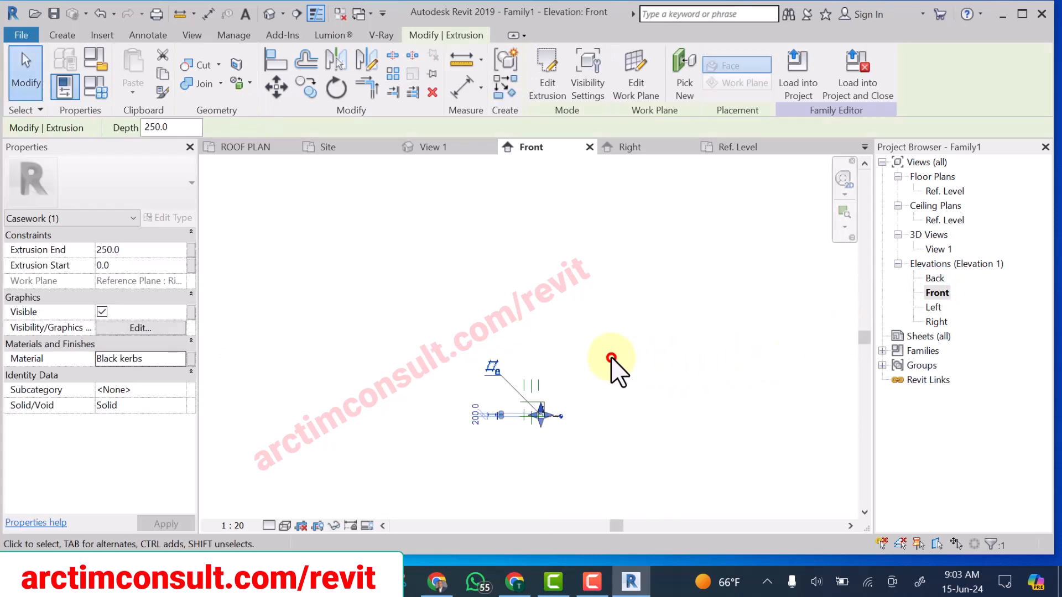
pyautogui.scroll(5, 545, 429)
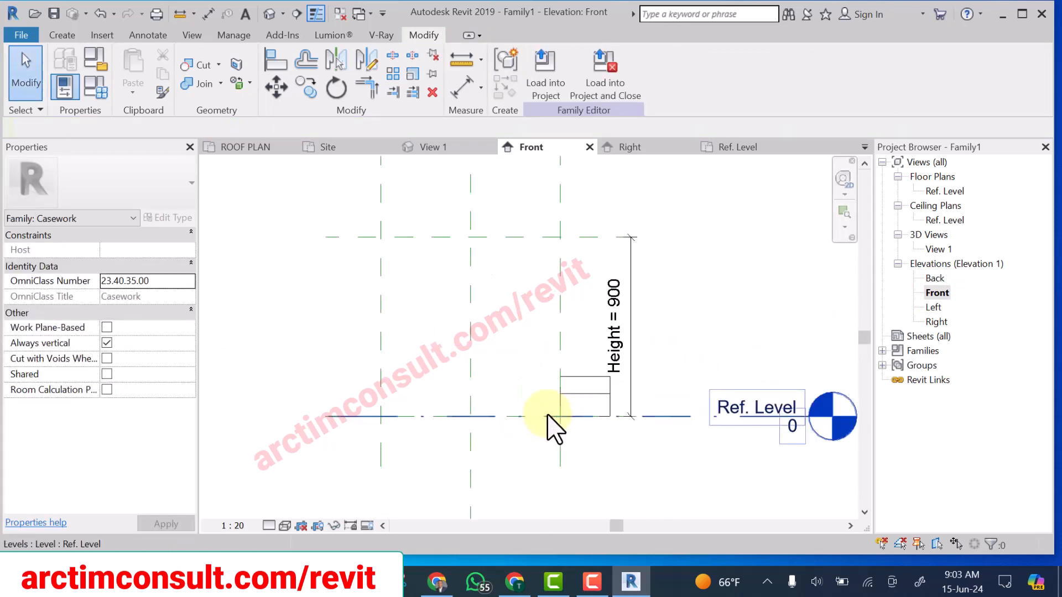
pyautogui.scroll(-5, 619, 395)
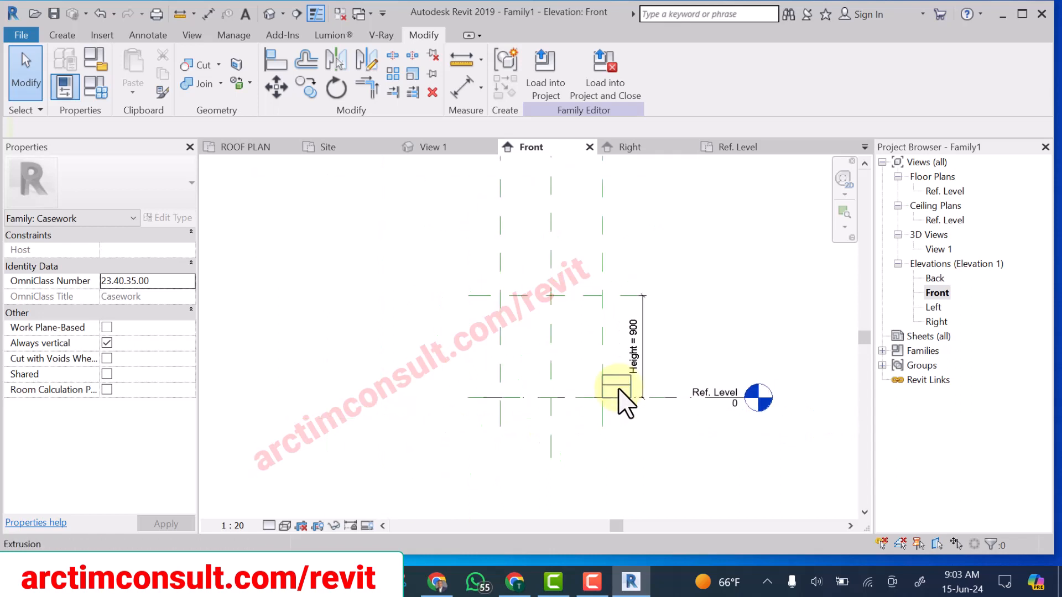
pyautogui.scroll(3, 621, 332)
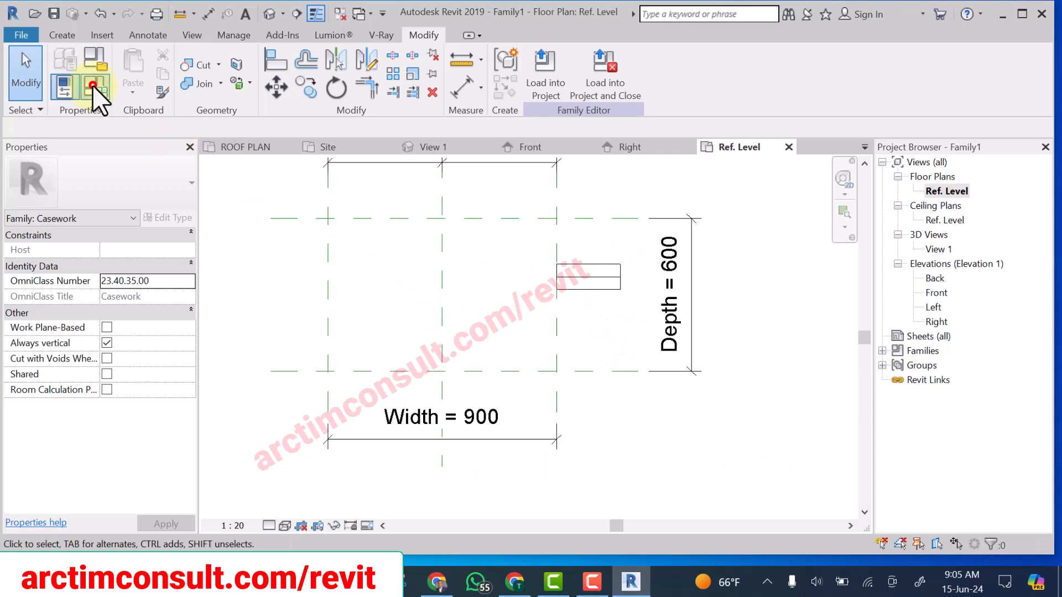
# - Set the family's Width parameter to 500 and apply the change to the reference planes
pyautogui.click(92, 85)
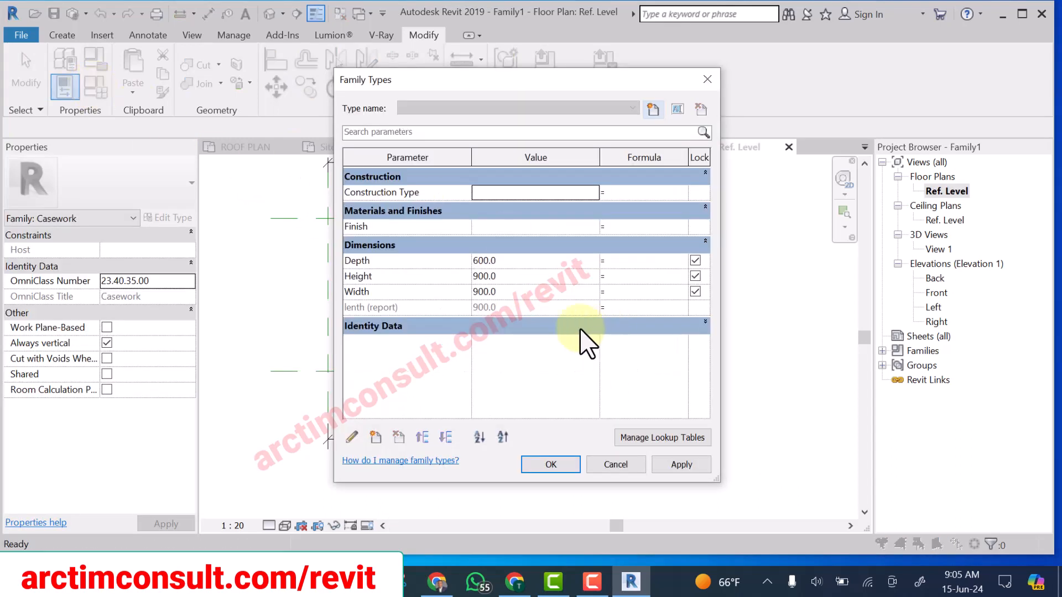
pyautogui.click(514, 291)
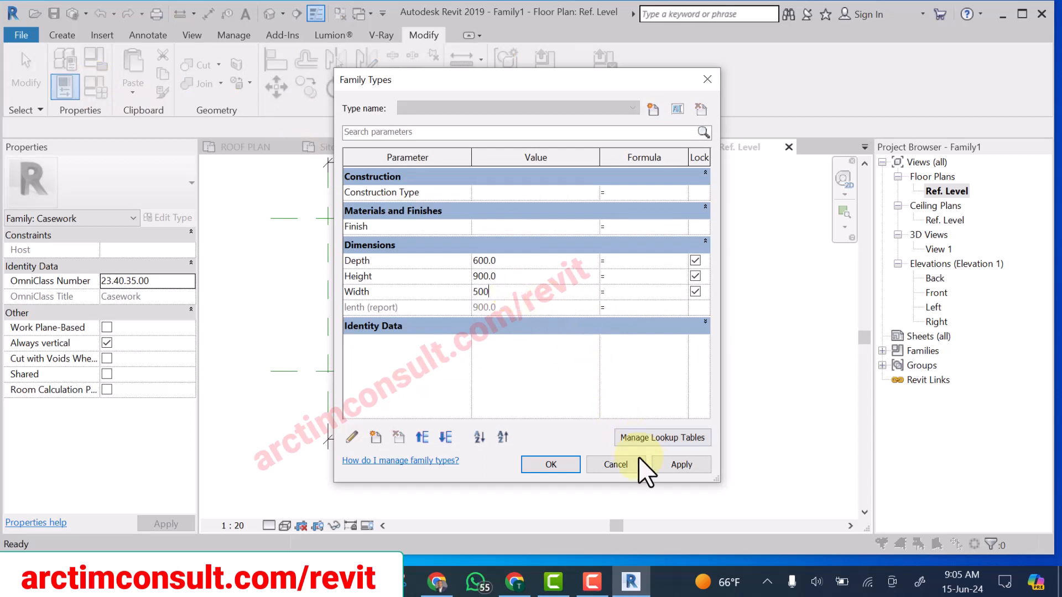
pyautogui.click(674, 465)
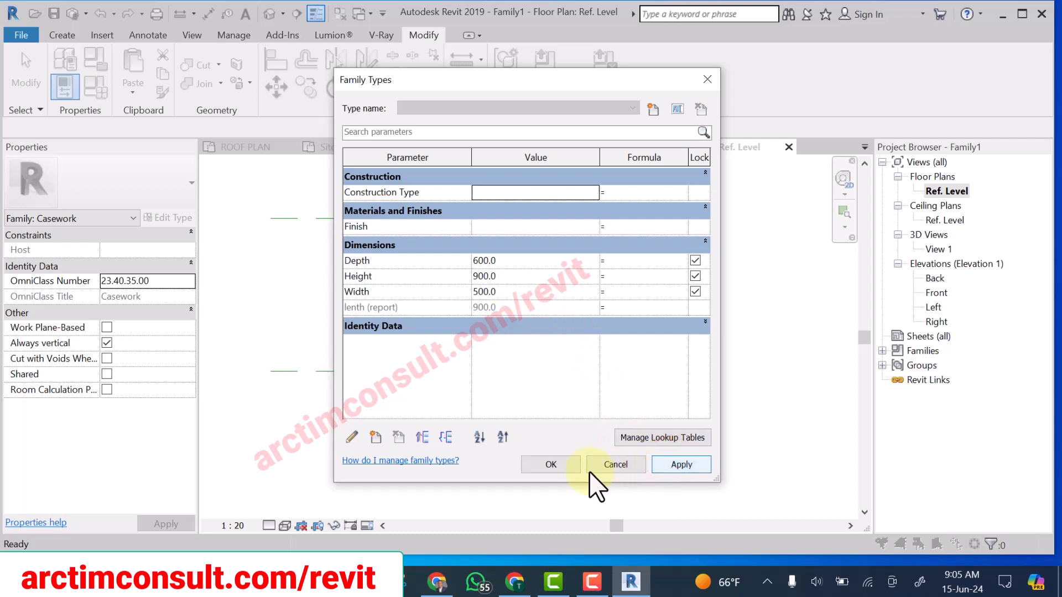
pyautogui.click(551, 464)
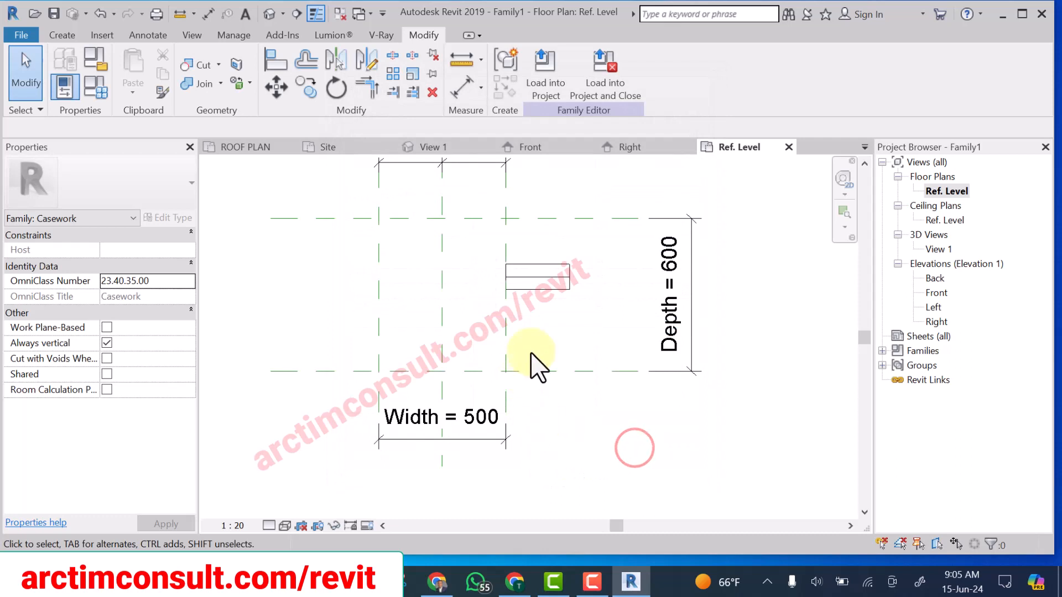
# - Stretch the extrusion's two ends to the Left and Right reference planes and lock each end to its plane
pyautogui.click(540, 279)
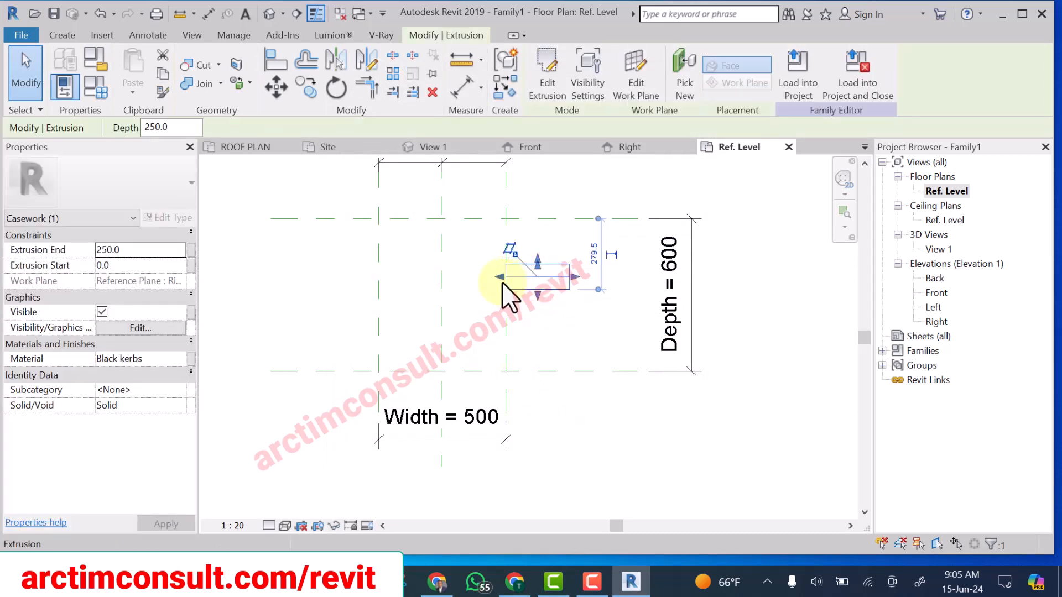
pyautogui.moveTo(499, 279); pyautogui.dragTo(379, 280)
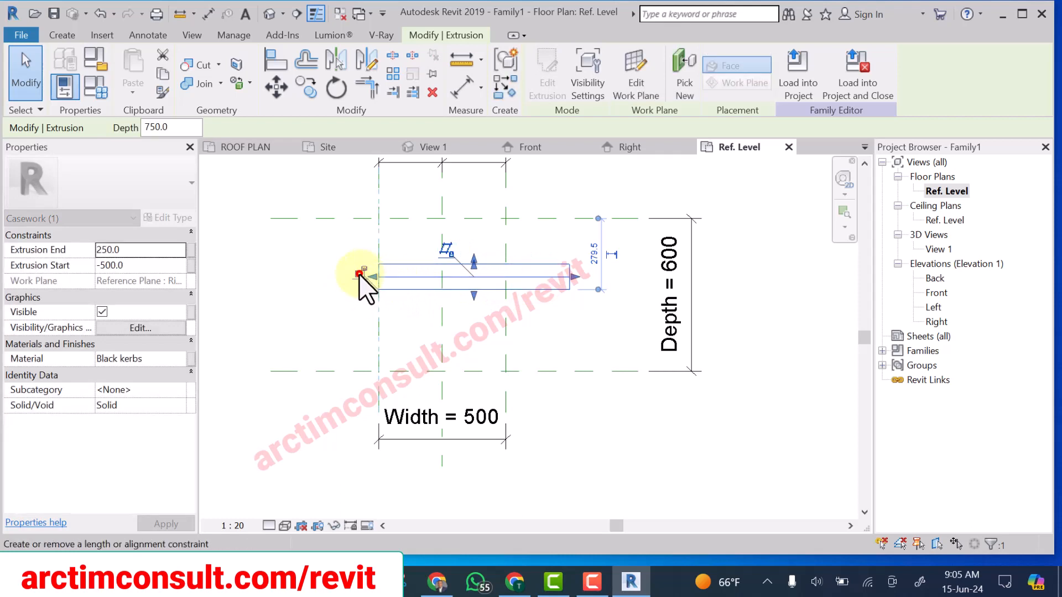
pyautogui.click(359, 272)
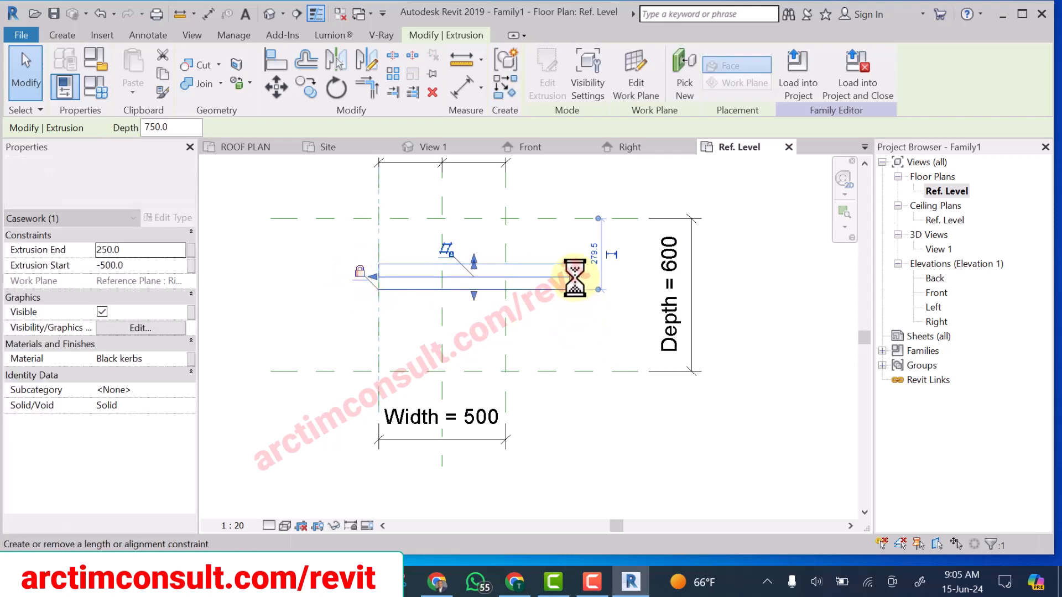
pyautogui.moveTo(575, 276); pyautogui.dragTo(505, 278)
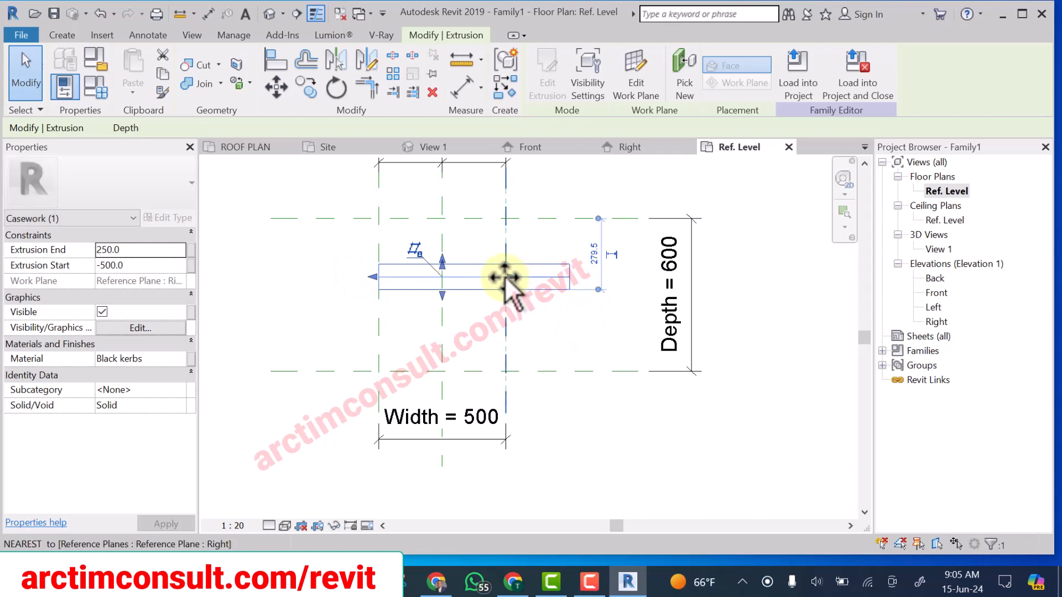
pyautogui.click(524, 307)
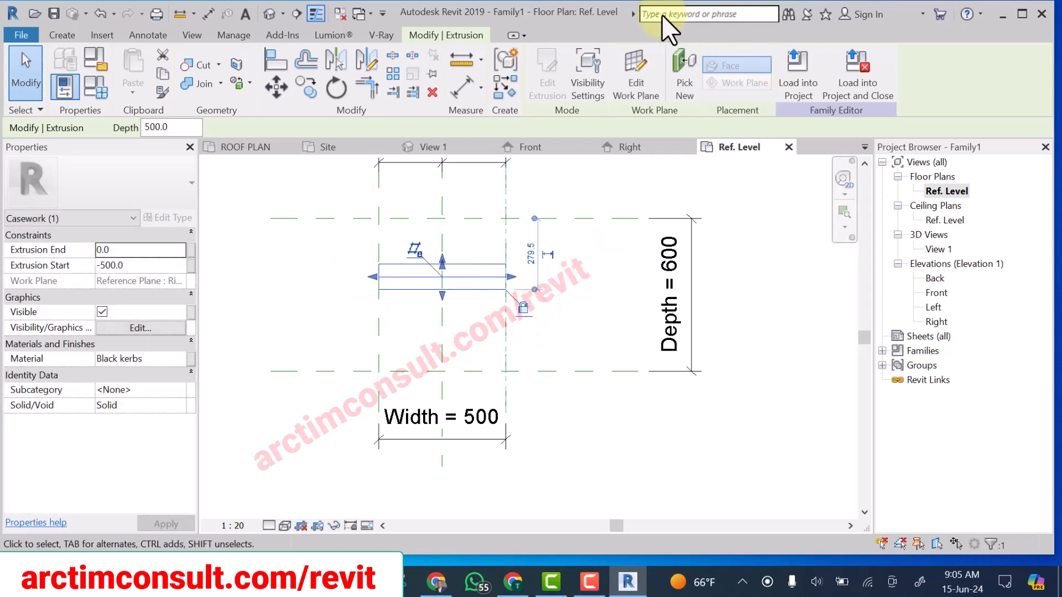
# - Open the default 3D view, set its visual style to Shaded and examine the kerb from several sides
pyautogui.click(275, 16)
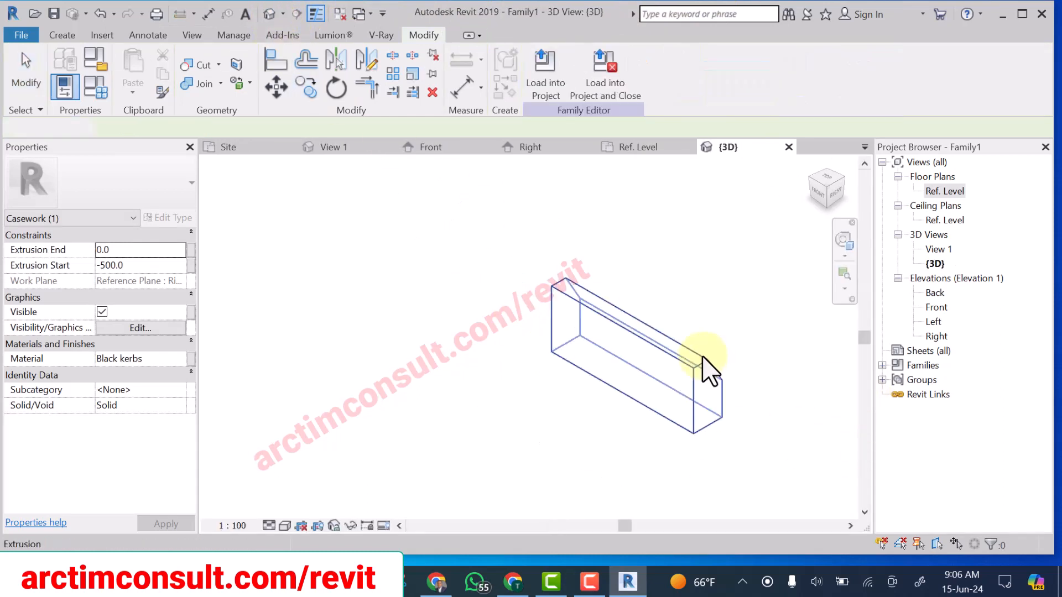
pyautogui.click(718, 369)
pyautogui.keyDown('shift'); pyautogui.moveTo(754, 372); pyautogui.dragTo(313, 495, button='middle'); pyautogui.keyUp('shift')
pyautogui.click(283, 526)
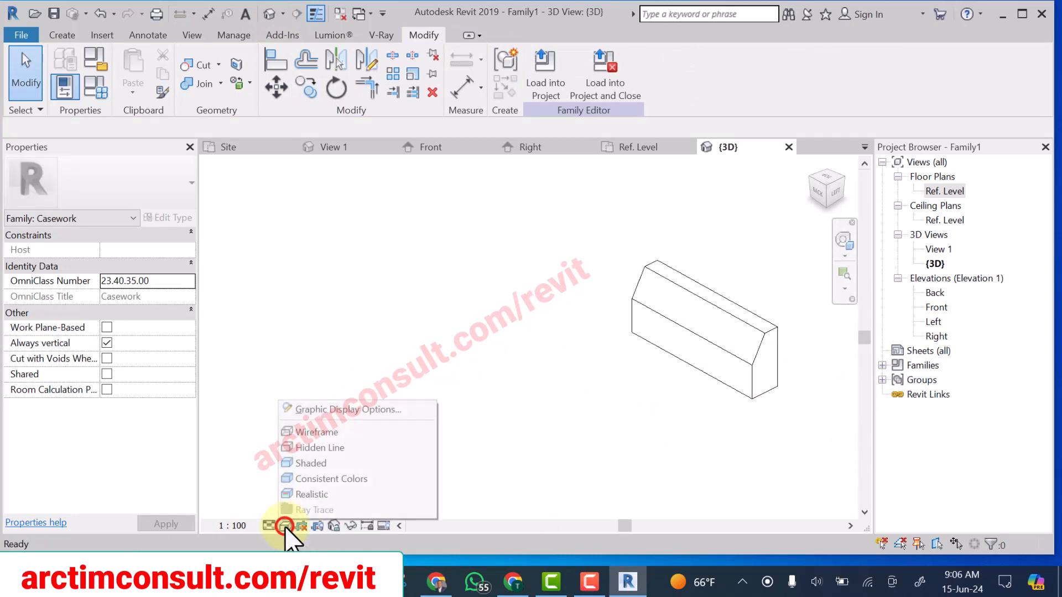
pyautogui.click(292, 464)
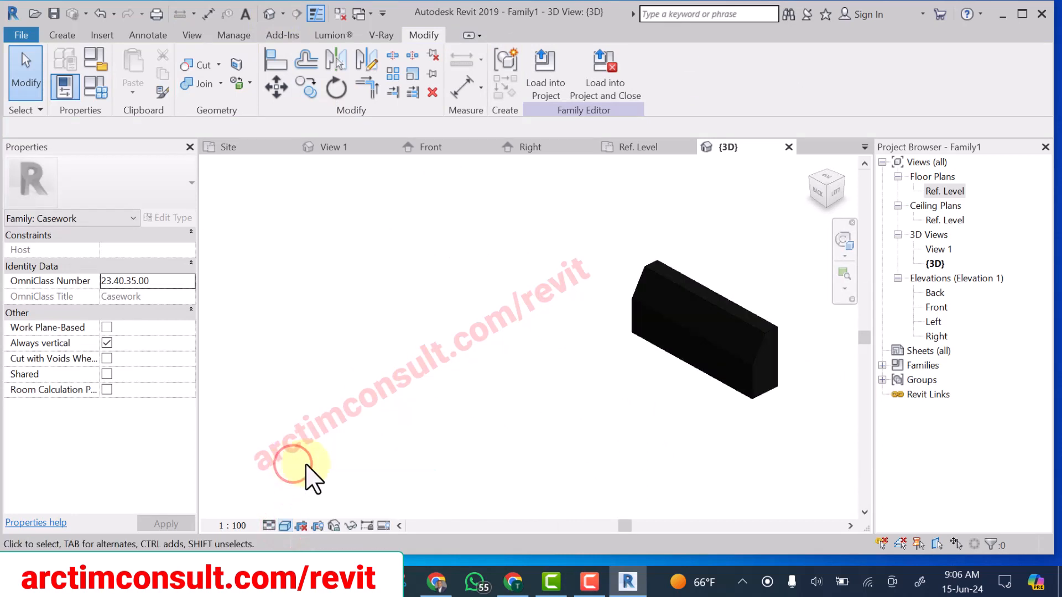
pyautogui.moveTo(612, 486)
pyautogui.keyDown('shift'); pyautogui.mouseDown(button='middle')
pyautogui.moveTo(818, 460)
pyautogui.moveTo(858, 375)
pyautogui.moveTo(431, 373)
pyautogui.moveTo(593, 417)
pyautogui.moveTo(645, 403)
pyautogui.moveTo(801, 422)
pyautogui.moveTo(688, 406)
pyautogui.mouseUp(button='middle'); pyautogui.keyUp('shift')
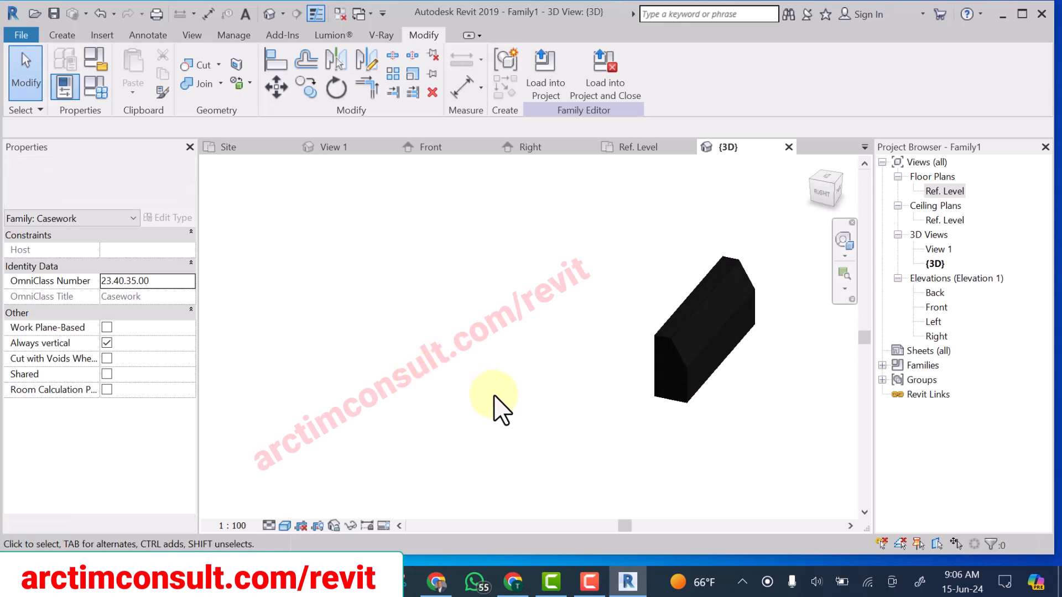
pyautogui.keyDown('shift'); pyautogui.moveTo(501, 409); pyautogui.dragTo(545, 398, button='middle'); pyautogui.keyUp('shift')
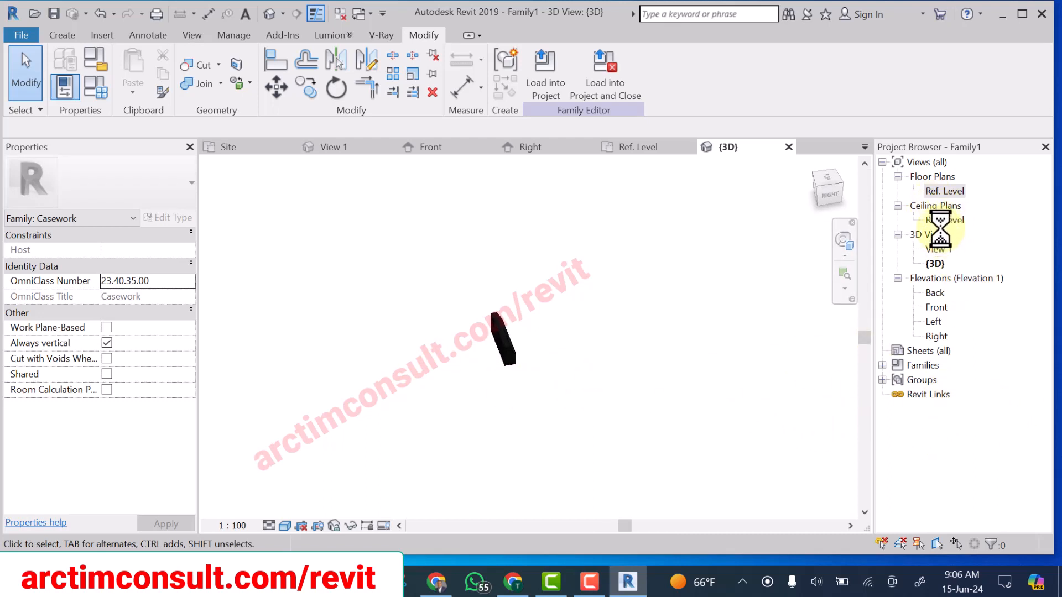
# - Open the Front elevation and start saving the model as a new family file
pyautogui.doubleClick(936, 308)
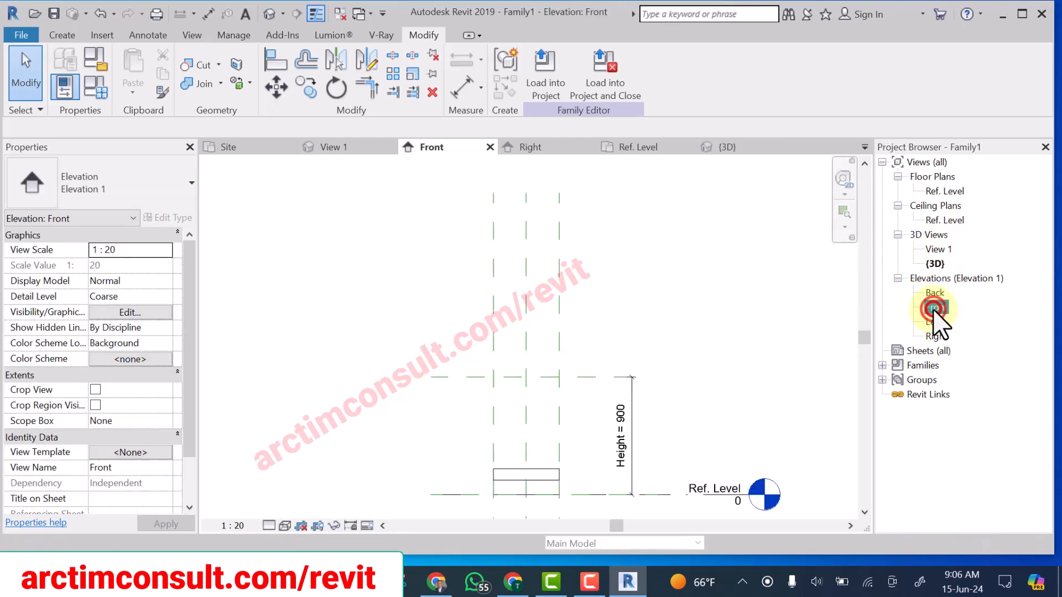
pyautogui.click(21, 35)
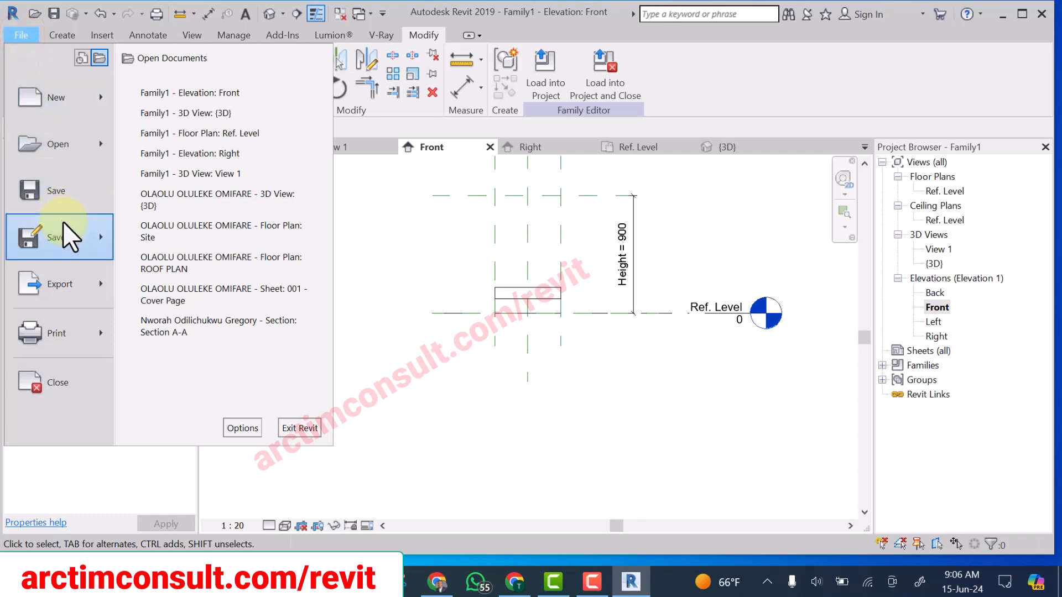
pyautogui.click(68, 237)
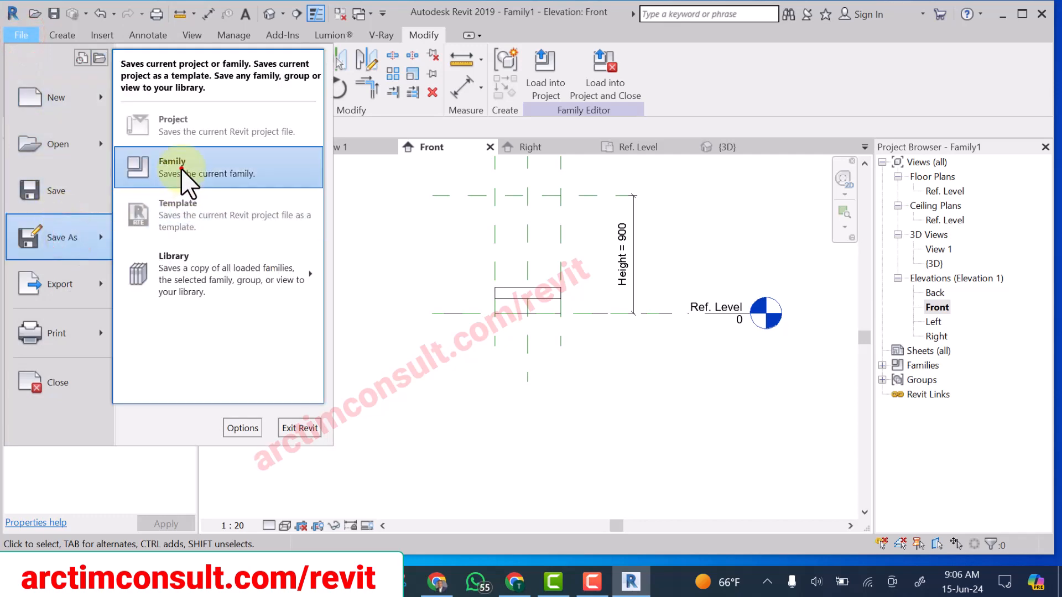
pyautogui.click(181, 168)
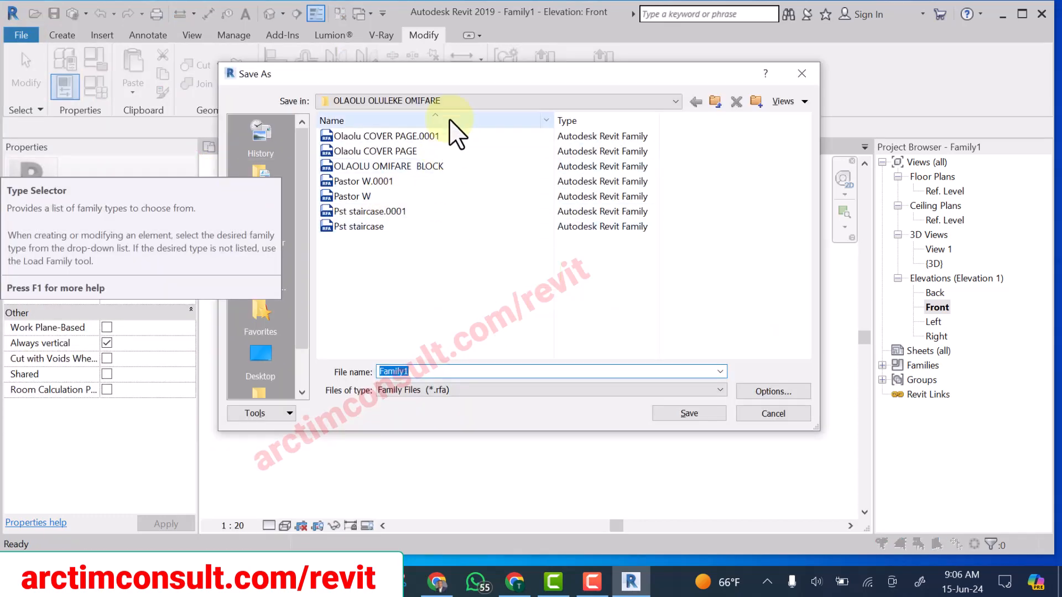
# - Choose the Casework folder inside the US Metric folder of the RVT 2019 Libraries as the save location
pyautogui.click(456, 101)
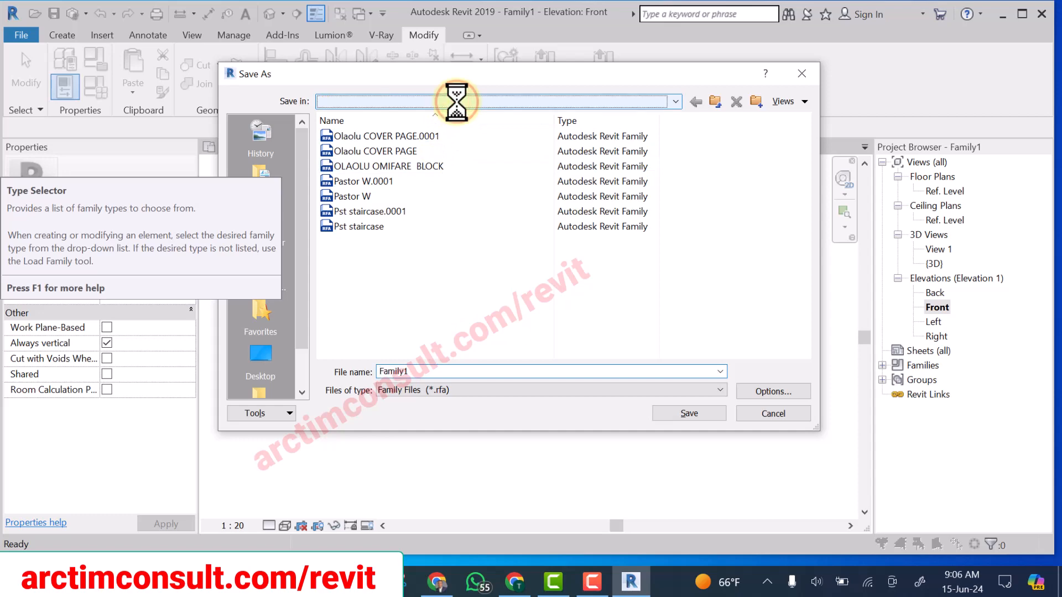
pyautogui.click(459, 102)
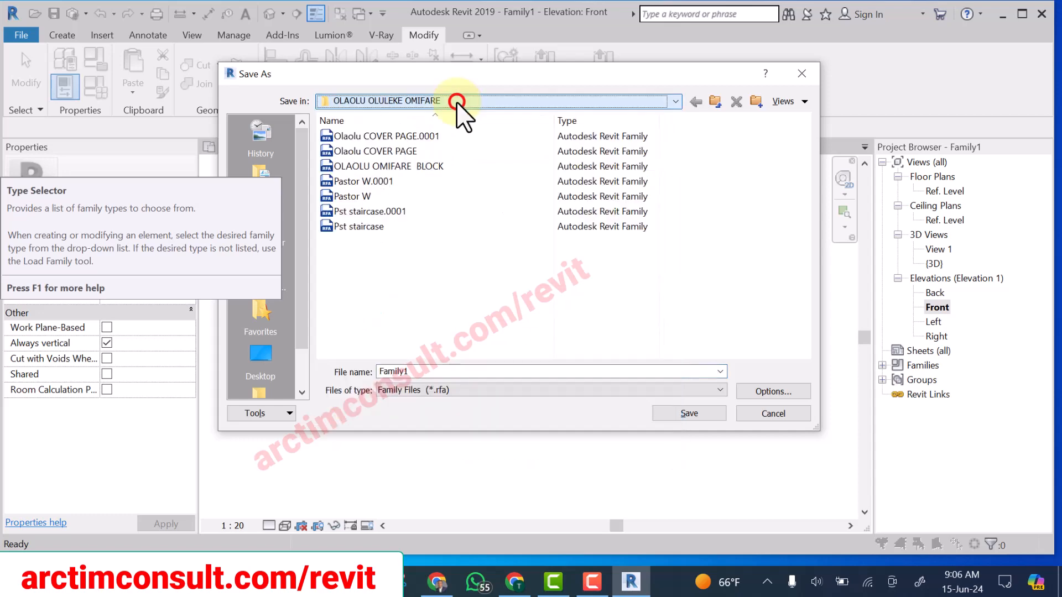
pyautogui.click(301, 320)
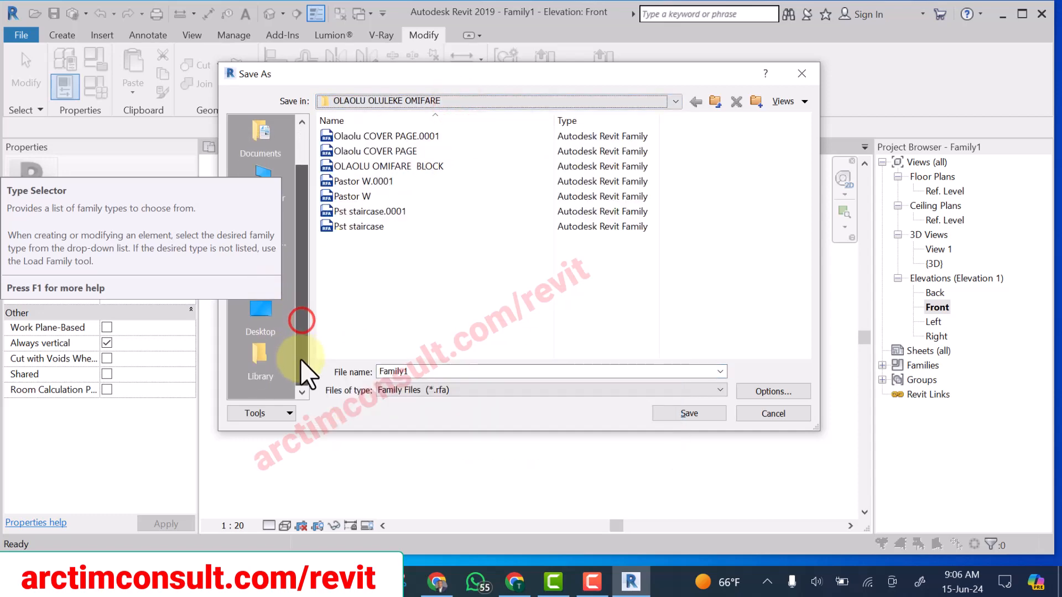
pyautogui.click(259, 361)
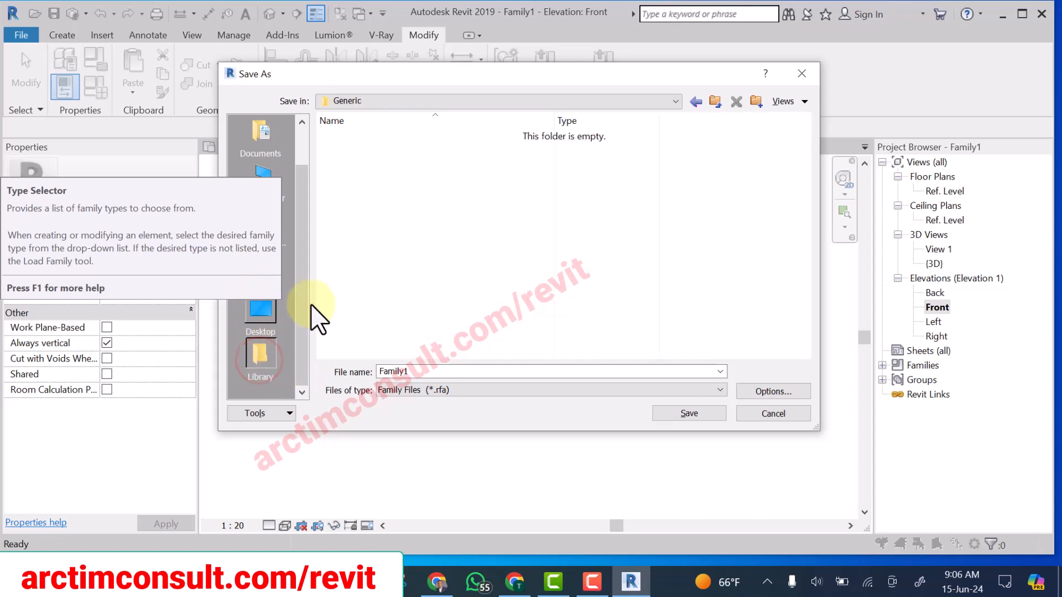
pyautogui.click(416, 103)
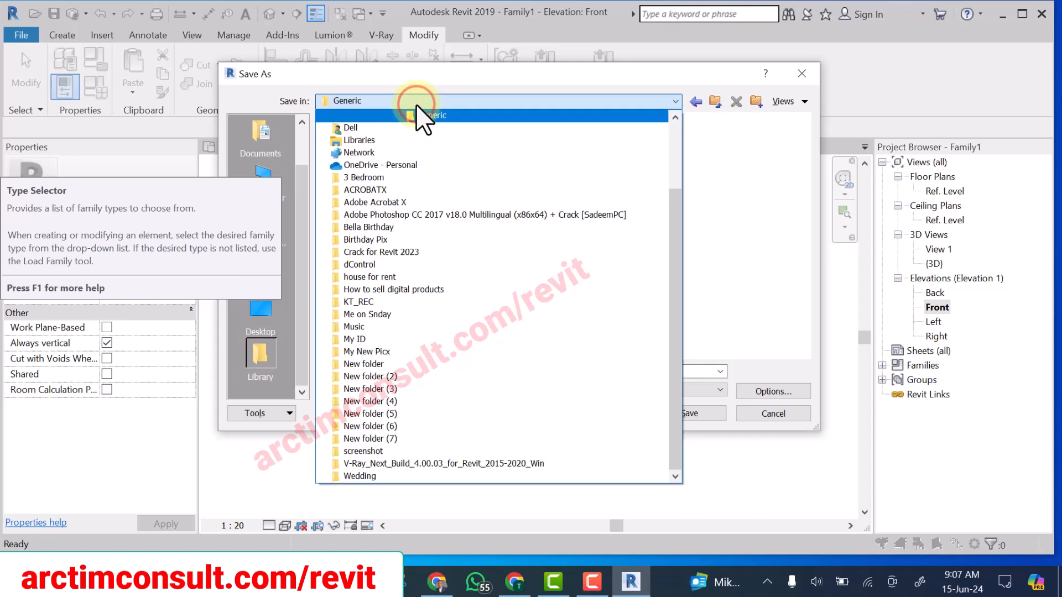
pyautogui.scroll(2, 415, 144)
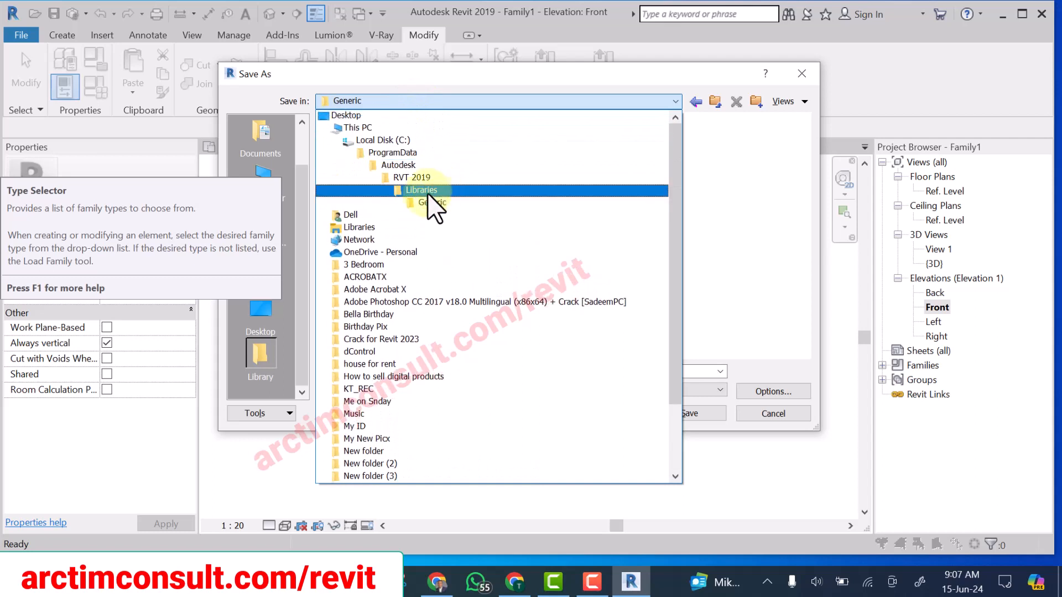
pyautogui.click(423, 191)
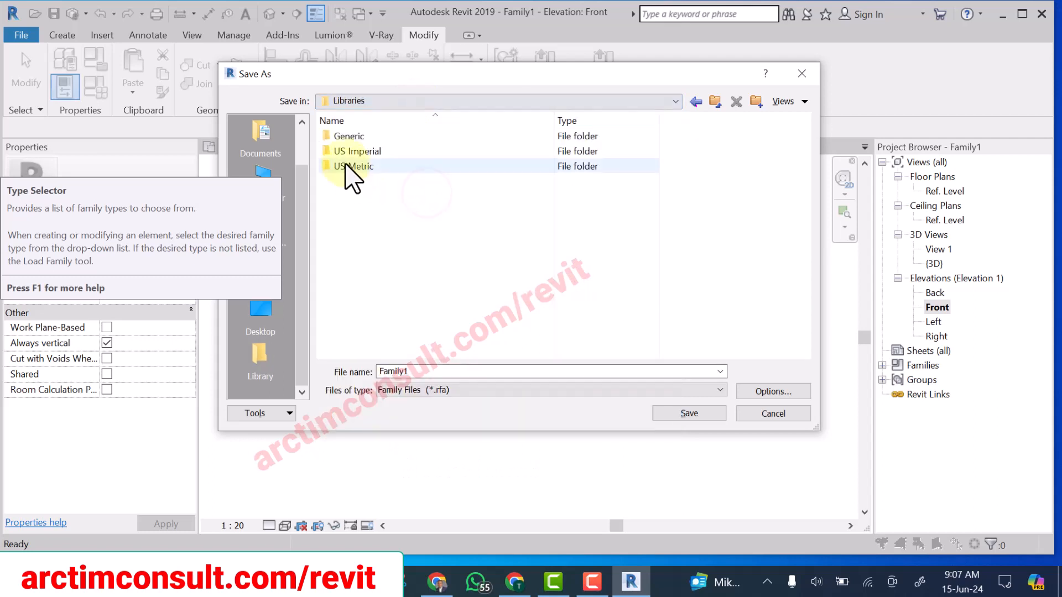
pyautogui.doubleClick(359, 168)
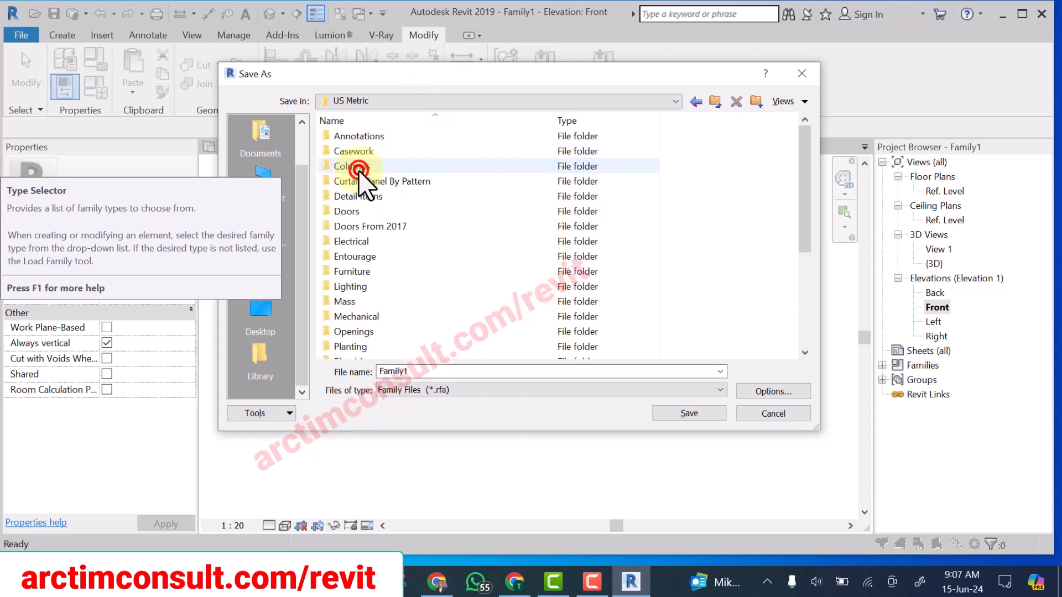
pyautogui.click(356, 152)
pyautogui.doubleClick(356, 154)
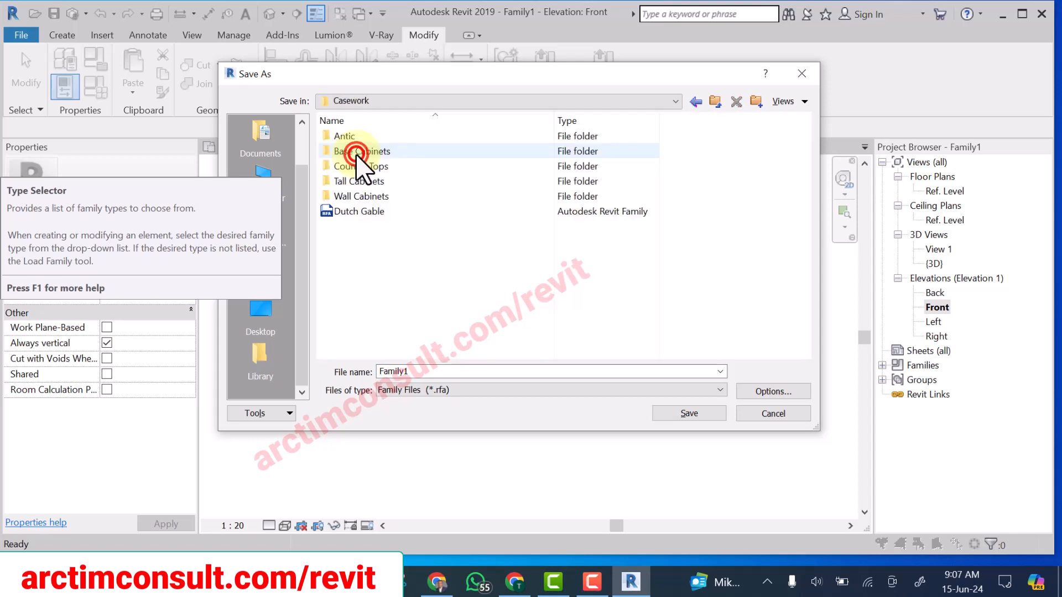
# - Create a folder named Kerbs inside the Casework folder and open it
pyautogui.rightClick(344, 253)
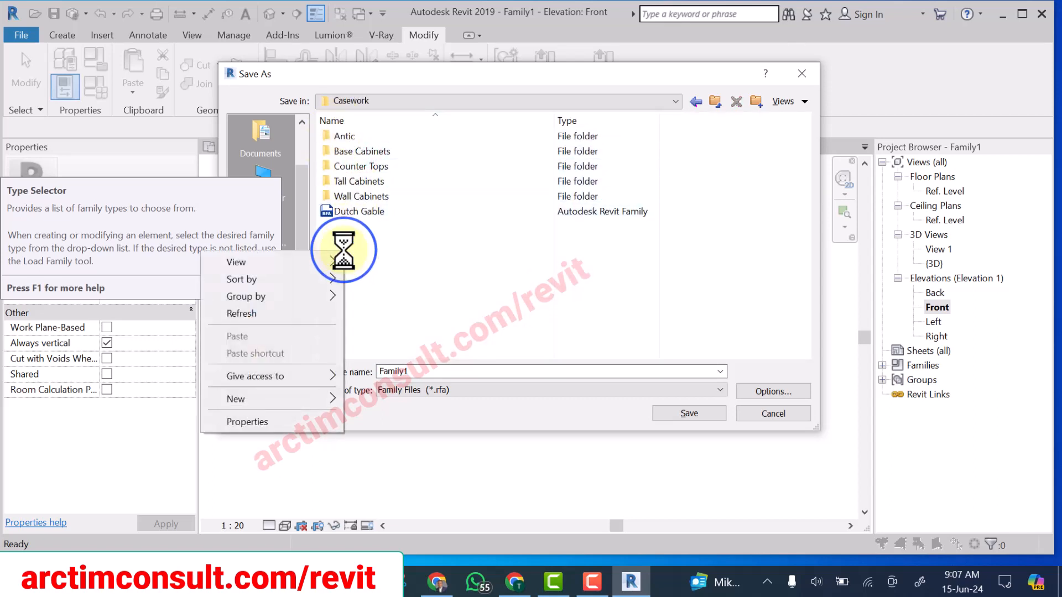
pyautogui.moveTo(330, 401)
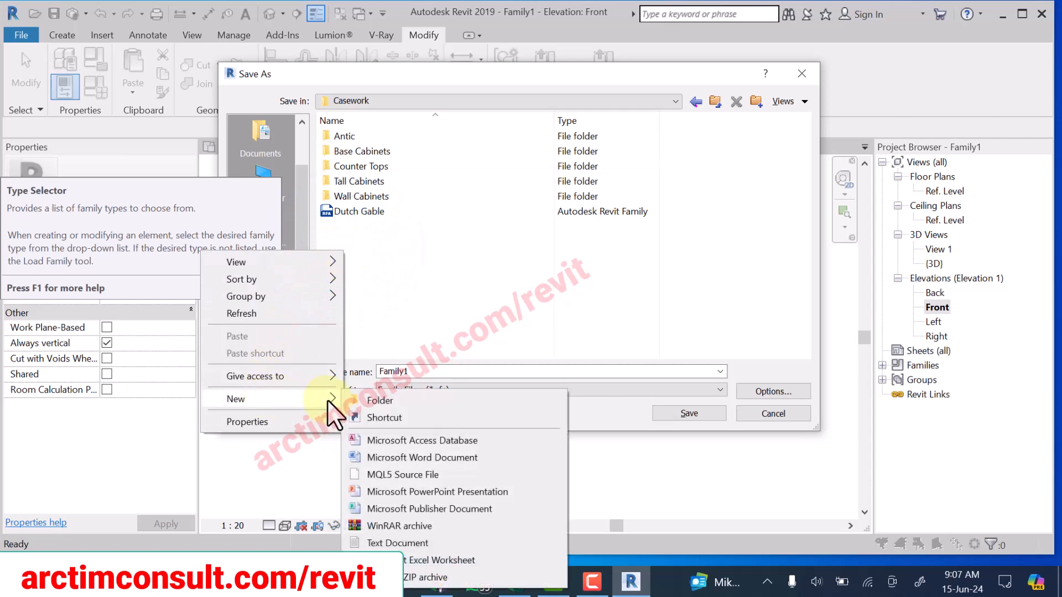
pyautogui.click(404, 401)
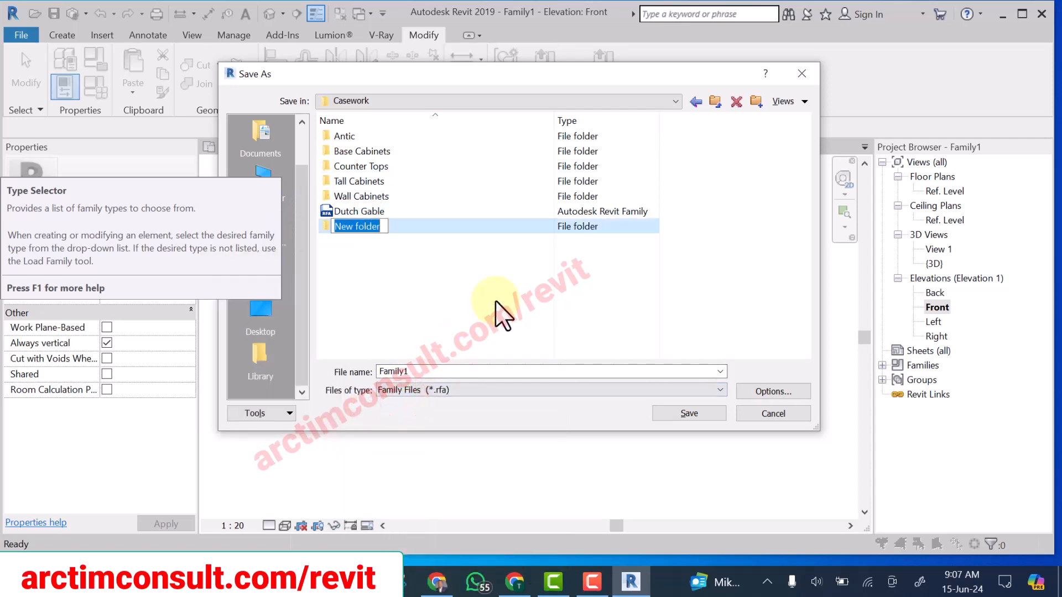
pyautogui.write('Kerbs')
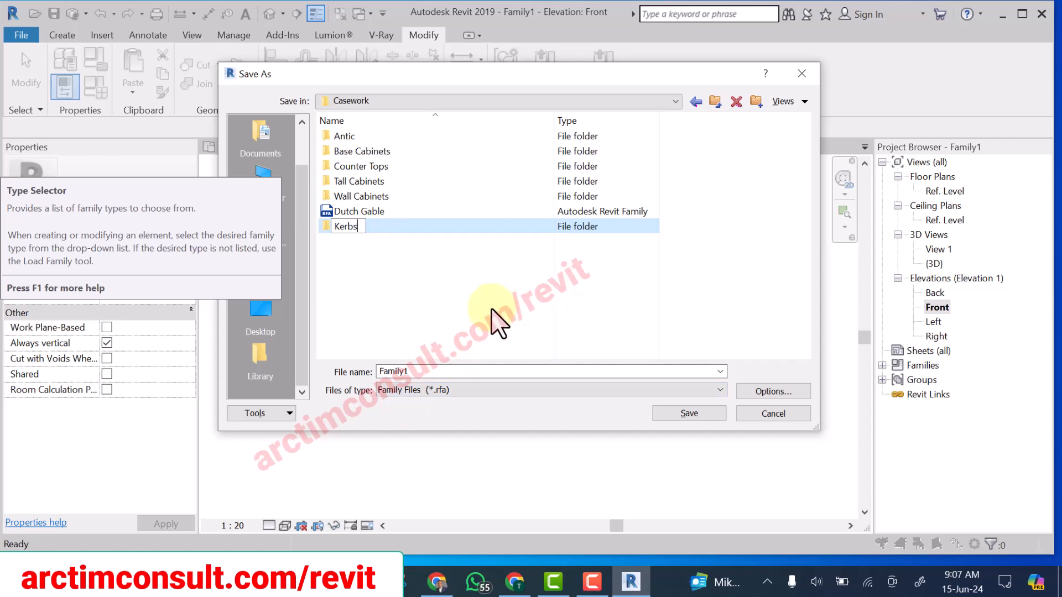
pyautogui.doubleClick(344, 226)
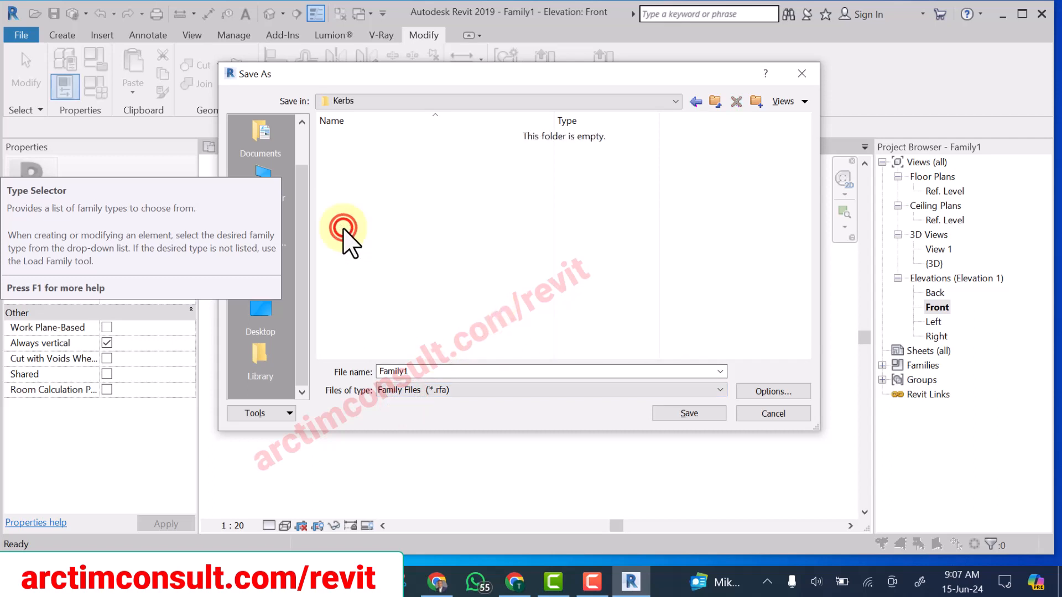
# - Save the family as Black in the Kerbs folder with the maximum backups set to 1
pyautogui.doubleClick(430, 370)
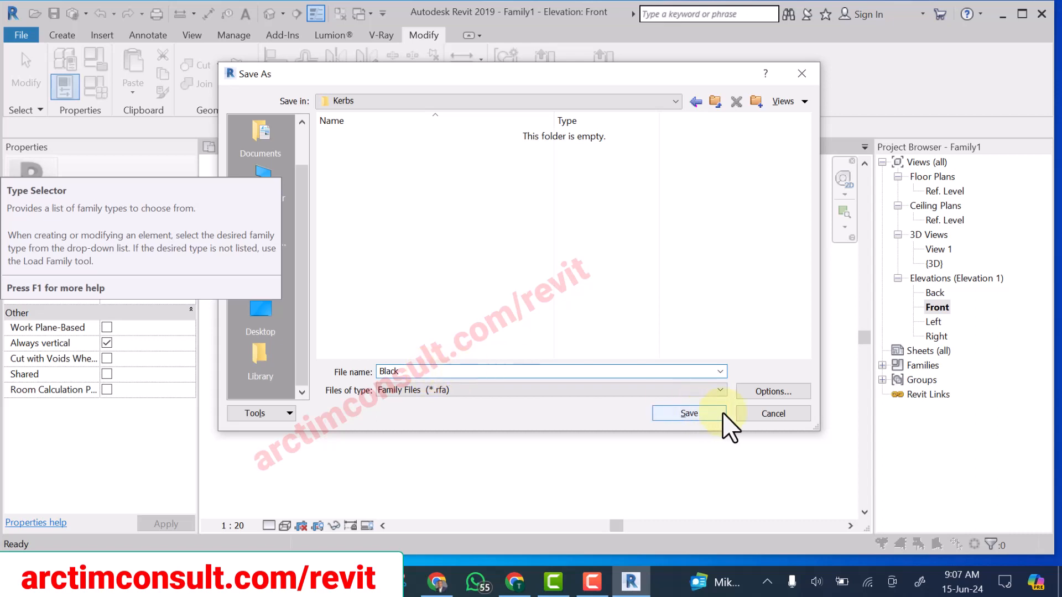
pyautogui.click(755, 386)
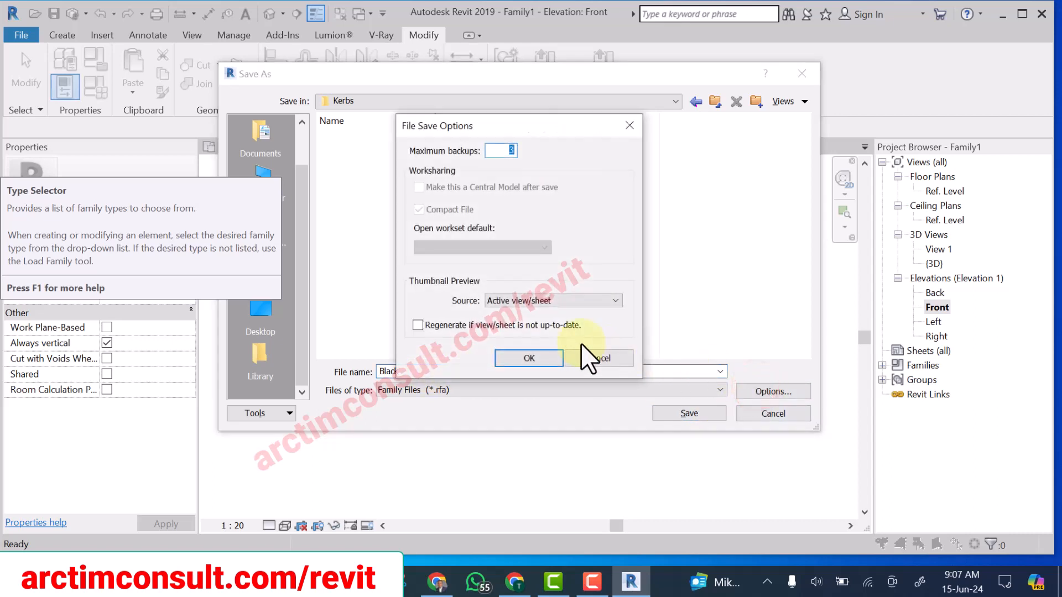
pyautogui.click(518, 353)
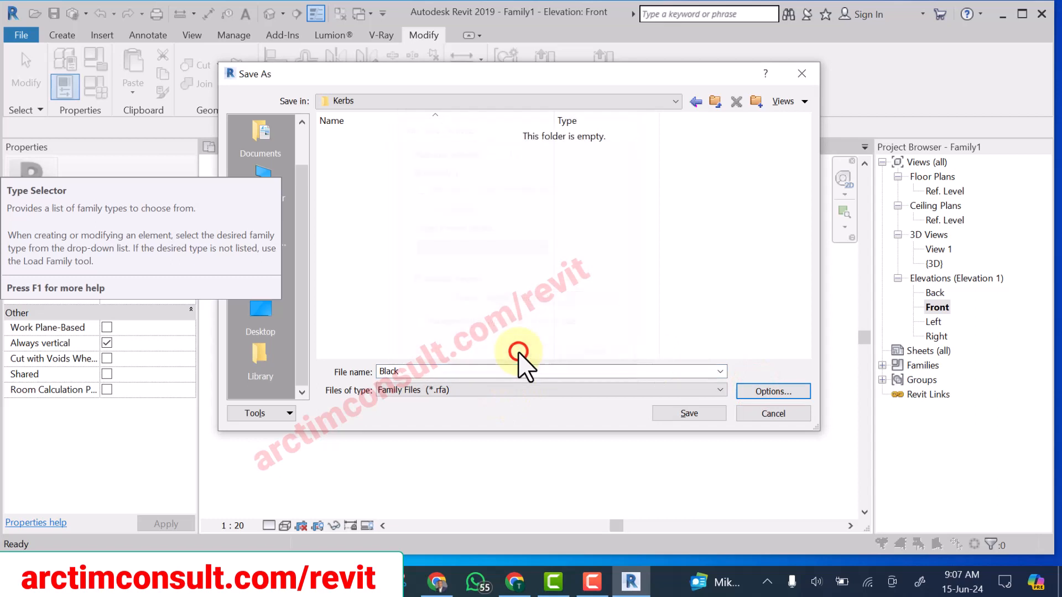
pyautogui.click(685, 415)
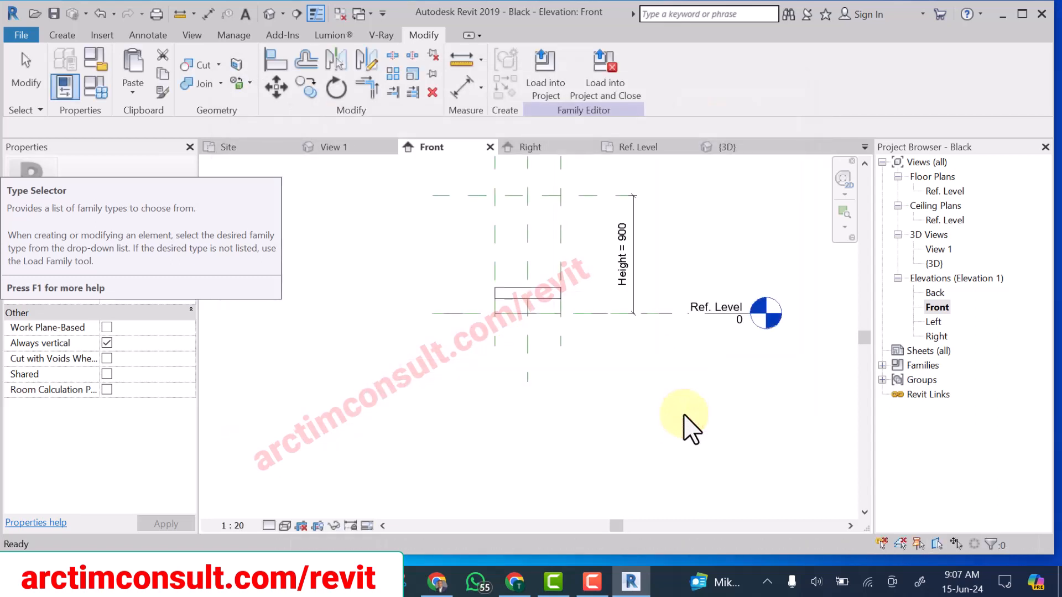
pyautogui.click(357, 248)
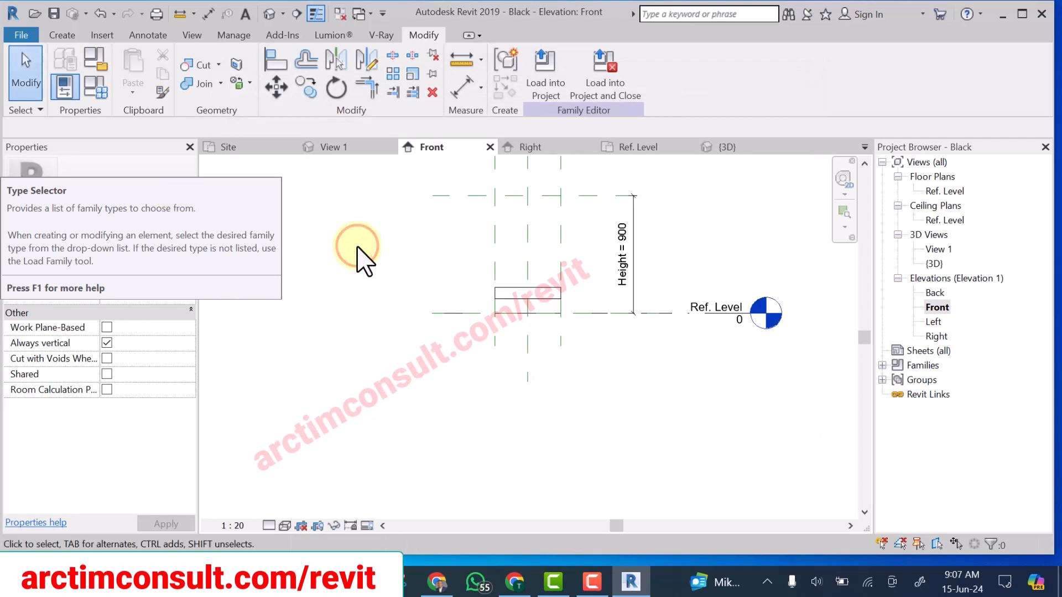
pyautogui.scroll(3, 511, 278)
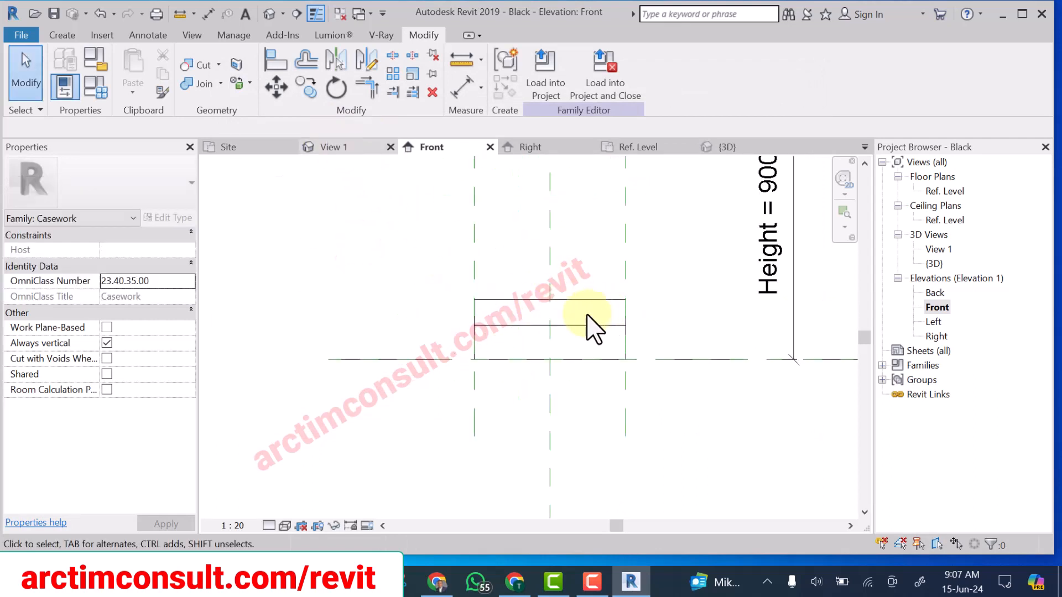
pyautogui.scroll(-4, 509, 326)
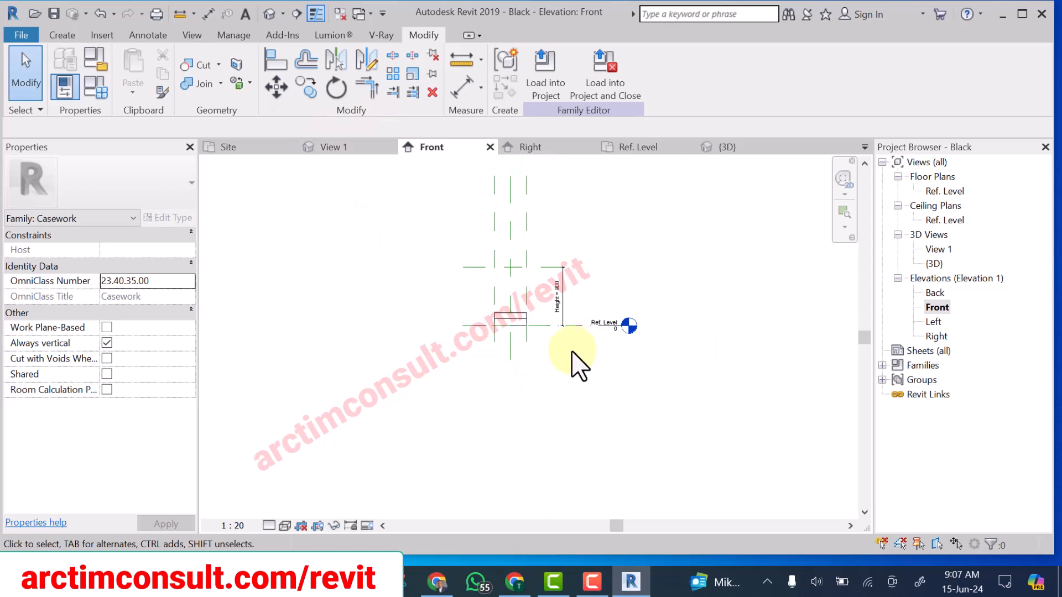
pyautogui.moveTo(575, 365); pyautogui.dragTo(531, 373, button='middle')
pyautogui.scroll(2, 516, 362)
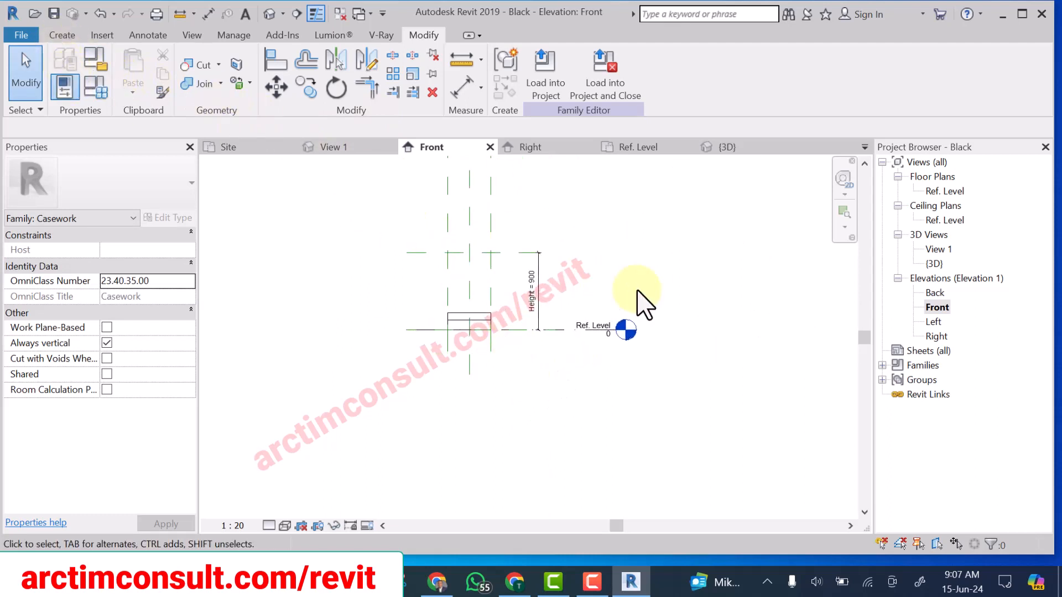
pyautogui.scroll(3, 471, 368)
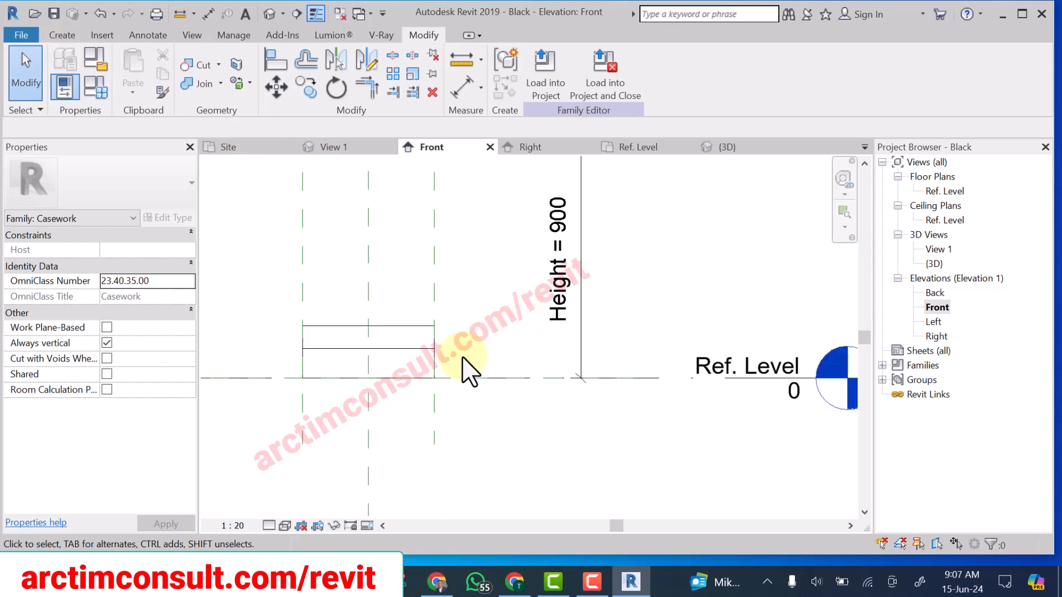
pyautogui.scroll(-5, 599, 252)
pyautogui.moveTo(598, 253); pyautogui.dragTo(562, 285, button='middle')
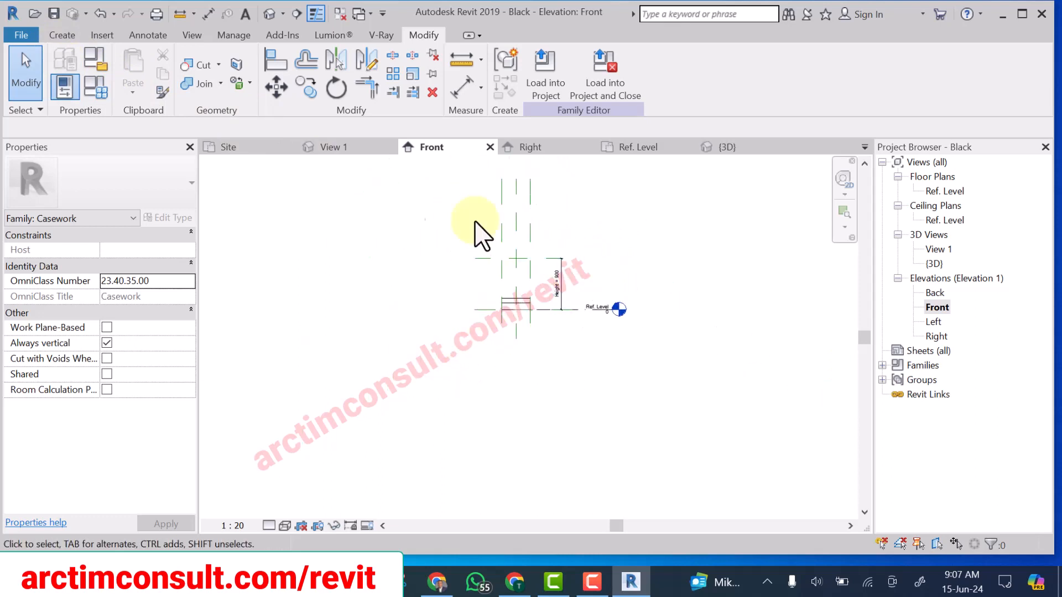
pyautogui.click(23, 36)
pyautogui.click(647, 367)
# - Duplicate the Black kerbs material from the kerb extrusion's material setting and name the copy White kerb
pyautogui.scroll(8, 516, 308)
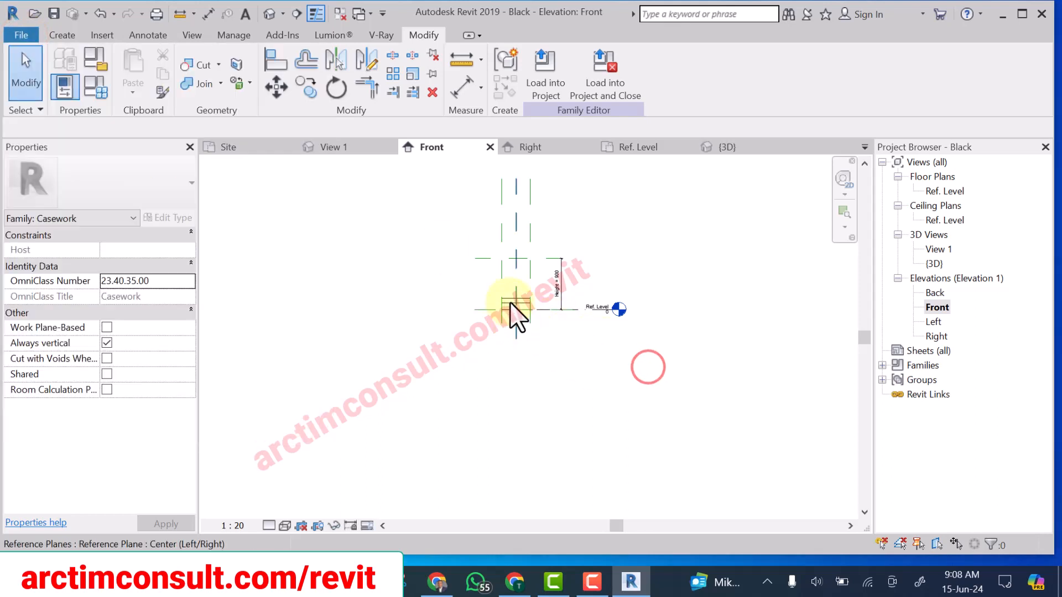
pyautogui.click(558, 307)
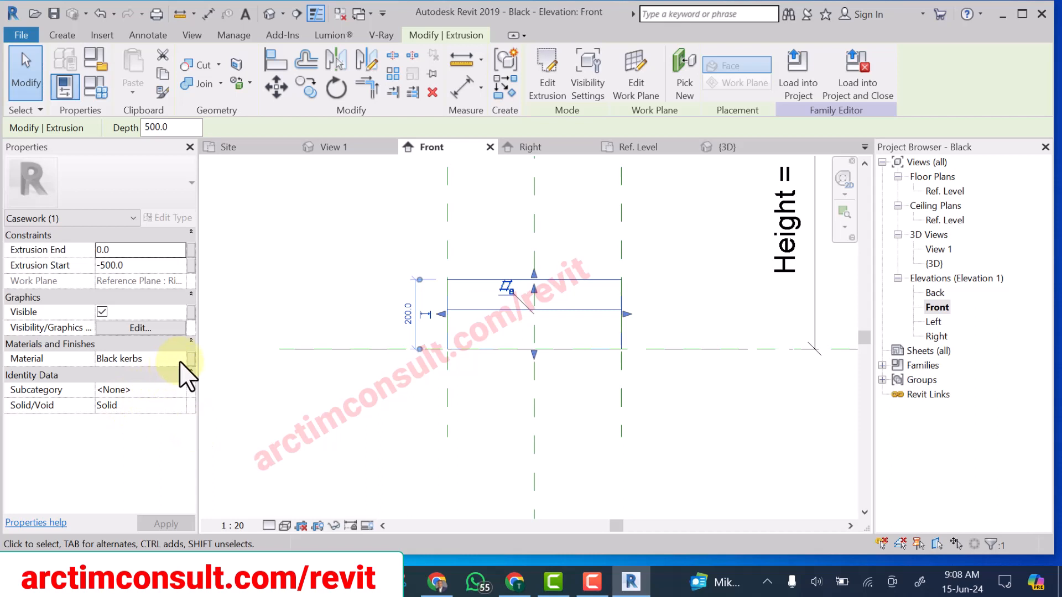
pyautogui.click(181, 358)
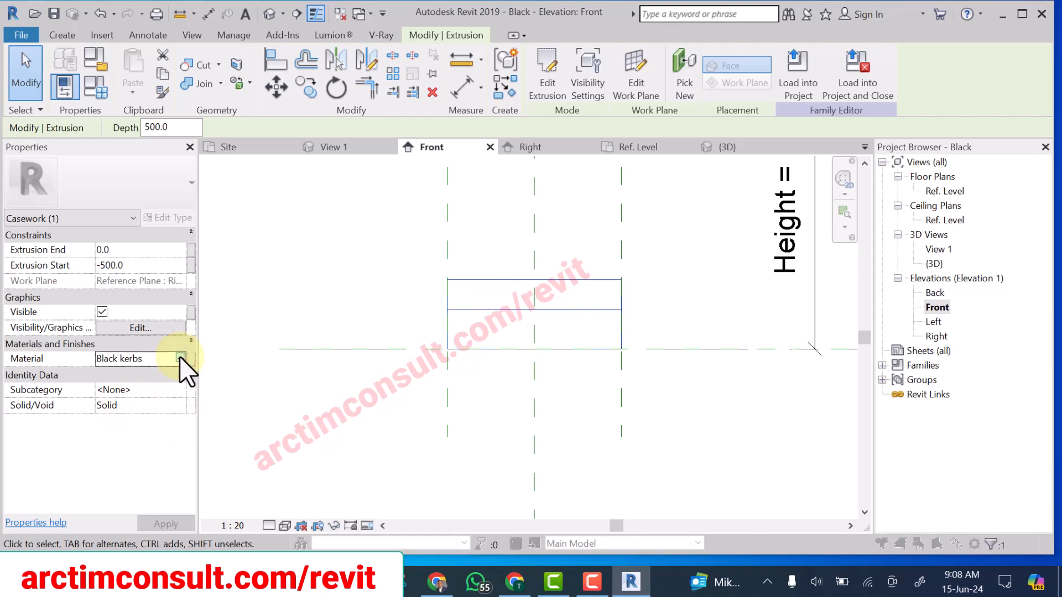
pyautogui.click(181, 358)
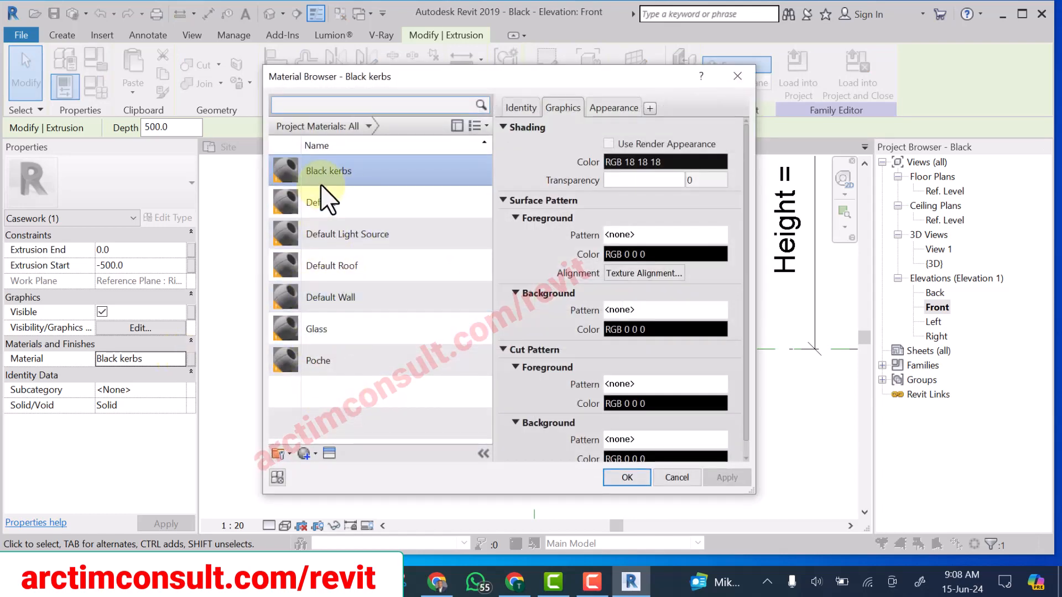
pyautogui.rightClick(325, 168)
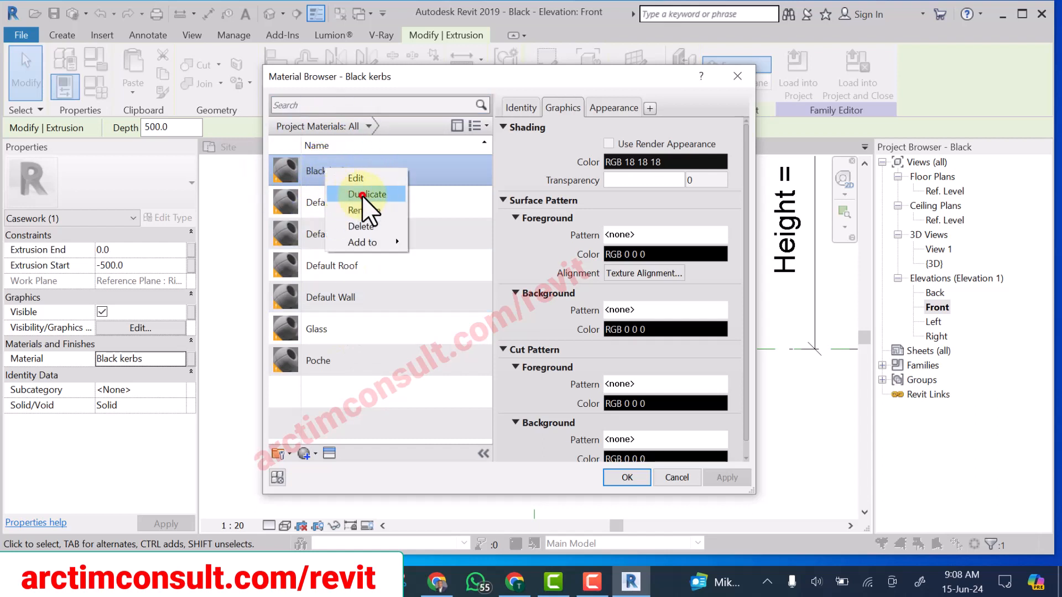
pyautogui.click(362, 197)
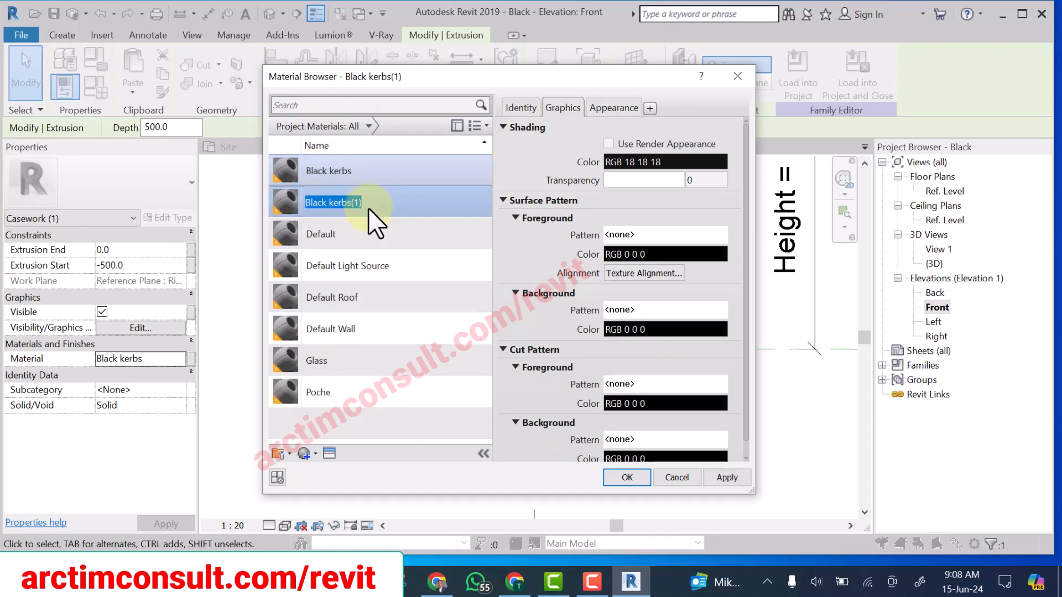
pyautogui.press('BackSpace')
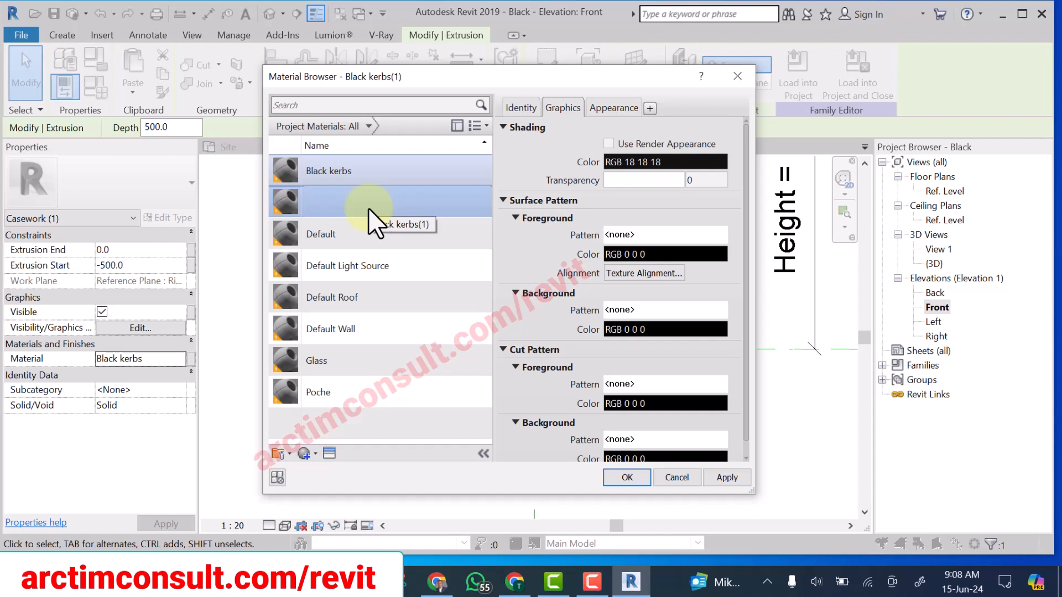
pyautogui.write('White kerbs')
# - Set the White kerb material's shading color to RGB 236 236 236 and assign it to the kerb extrusion
pyautogui.click(669, 162)
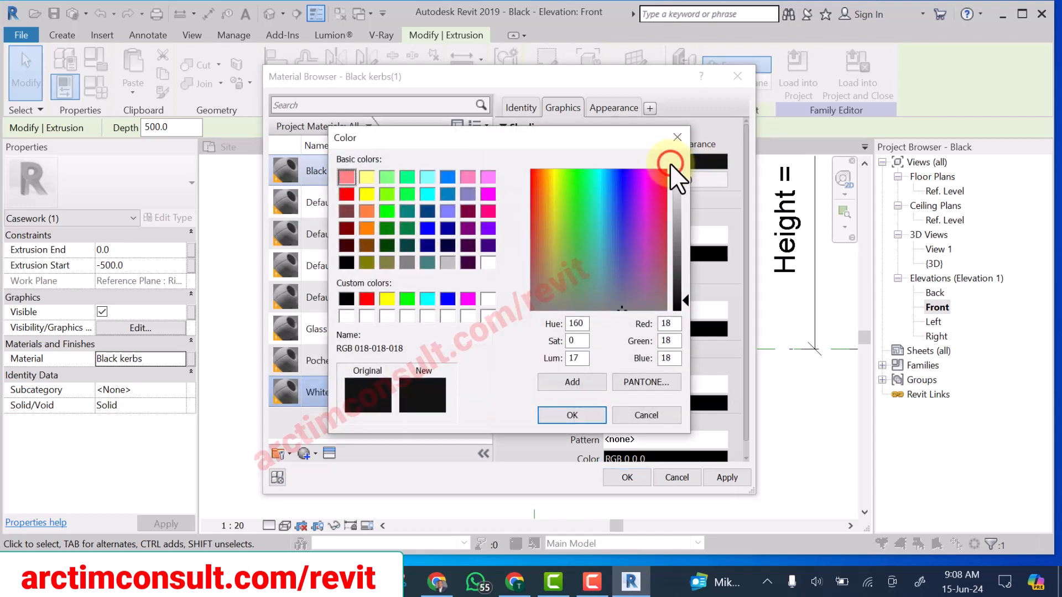
pyautogui.moveTo(687, 299); pyautogui.dragTo(681, 179)
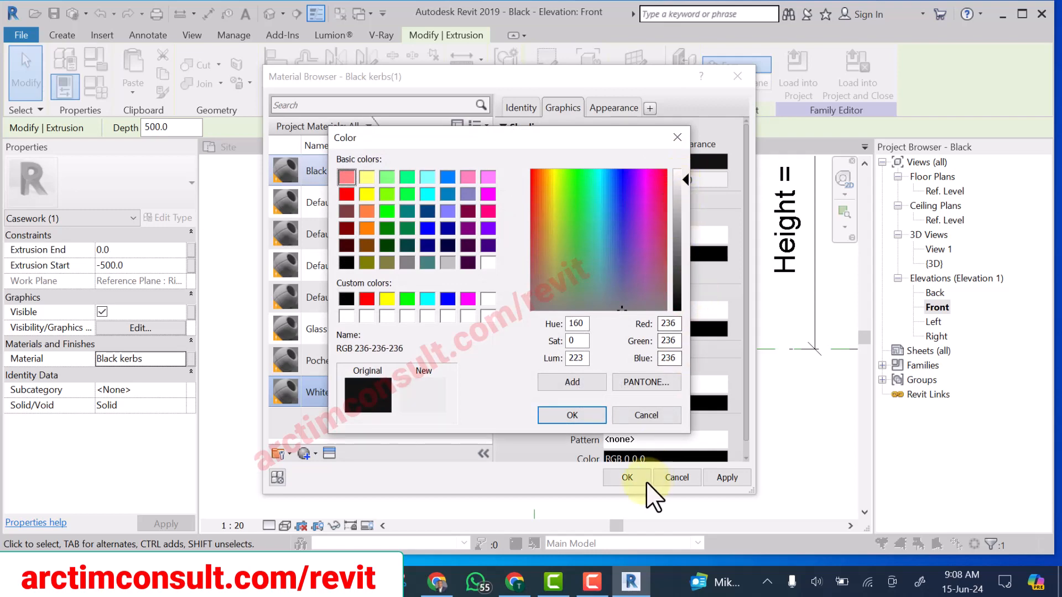
pyautogui.click(578, 413)
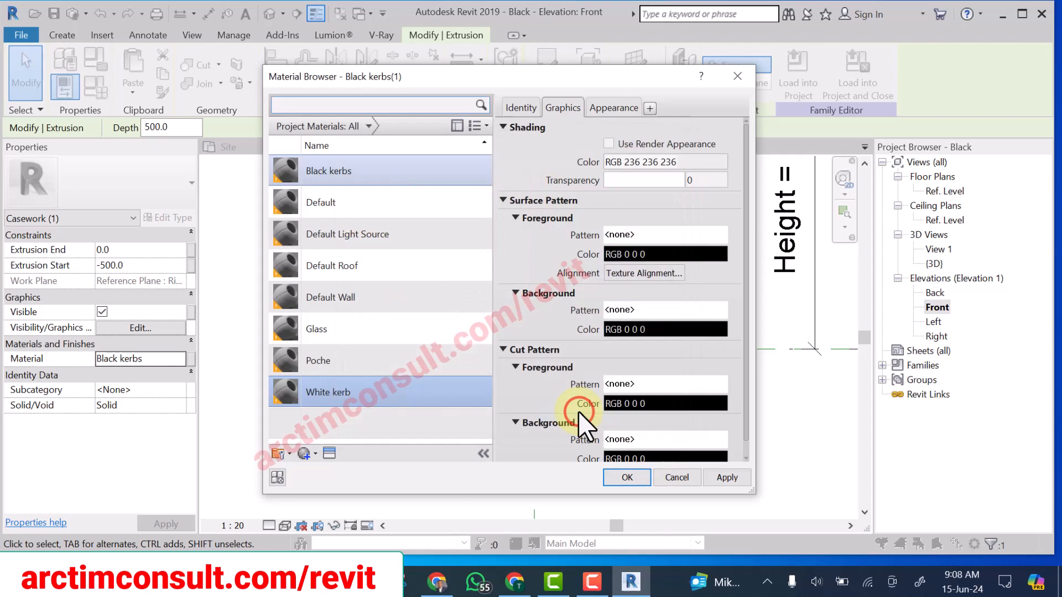
pyautogui.click(725, 477)
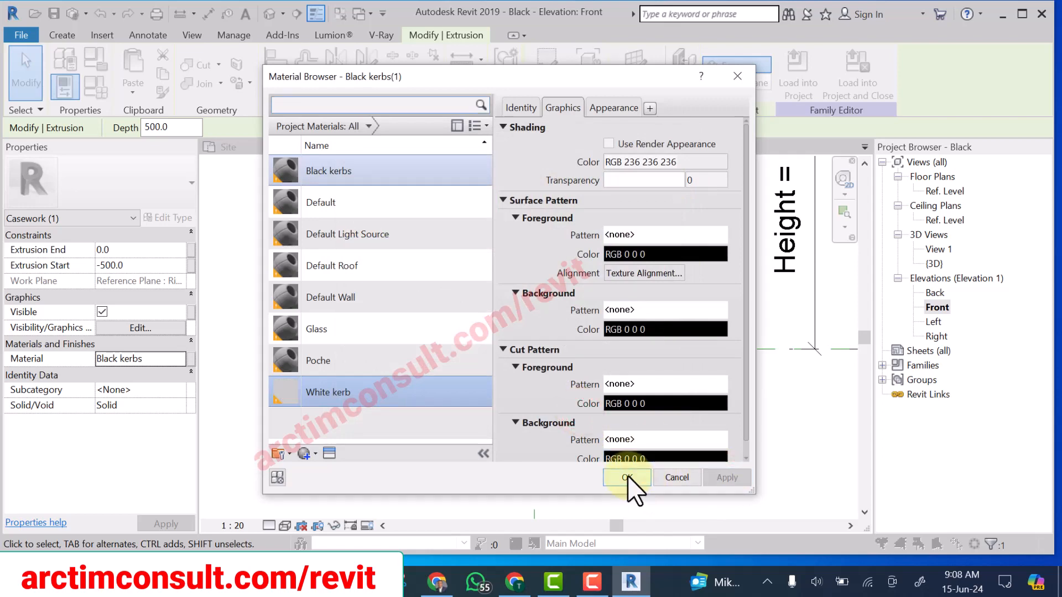
pyautogui.click(627, 477)
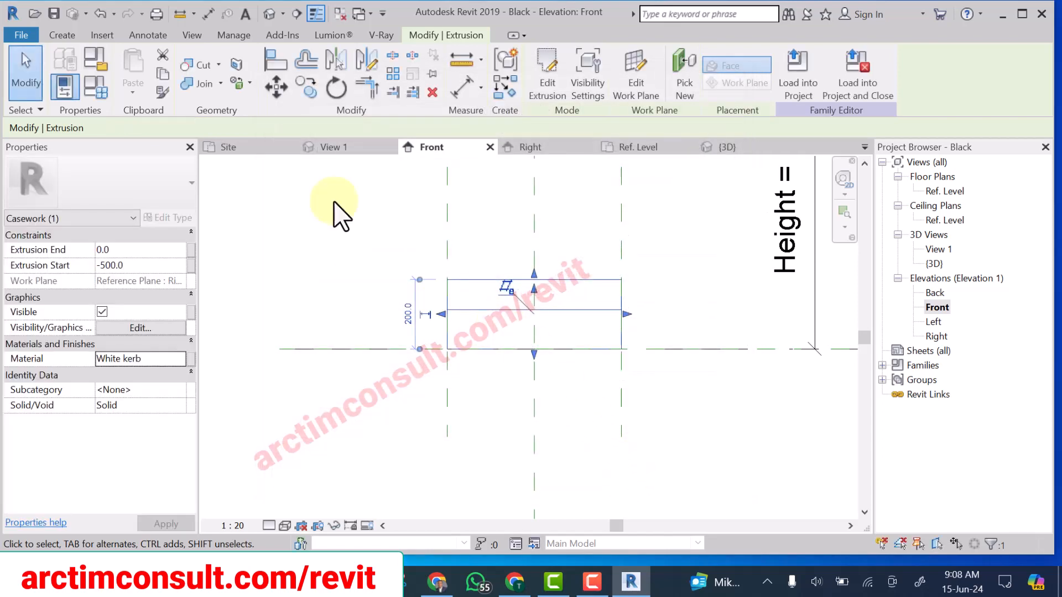
# - Open the default 3D view and examine the kerb with its new material from its chamfered side
pyautogui.click(274, 14)
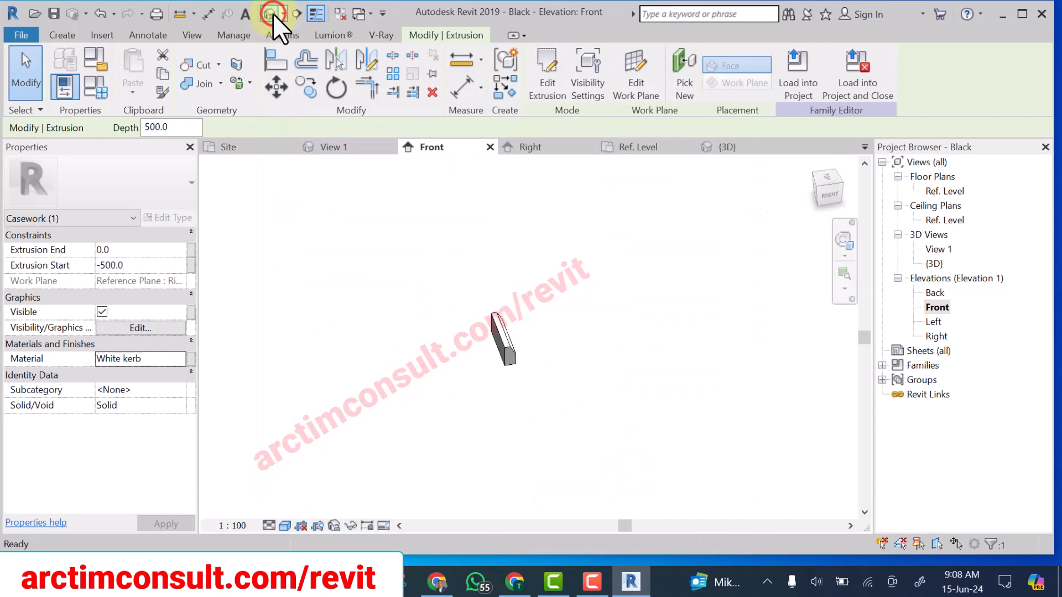
pyautogui.click(532, 359)
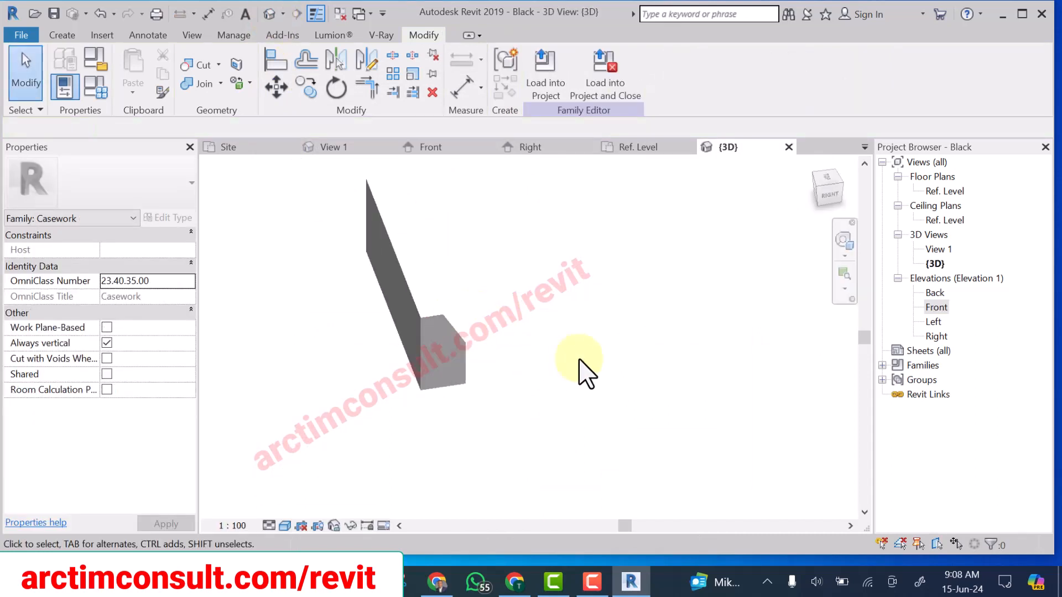
pyautogui.keyDown('shift'); pyautogui.moveTo(604, 367); pyautogui.dragTo(298, 346, button='middle'); pyautogui.keyUp('shift')
pyautogui.click(64, 88)
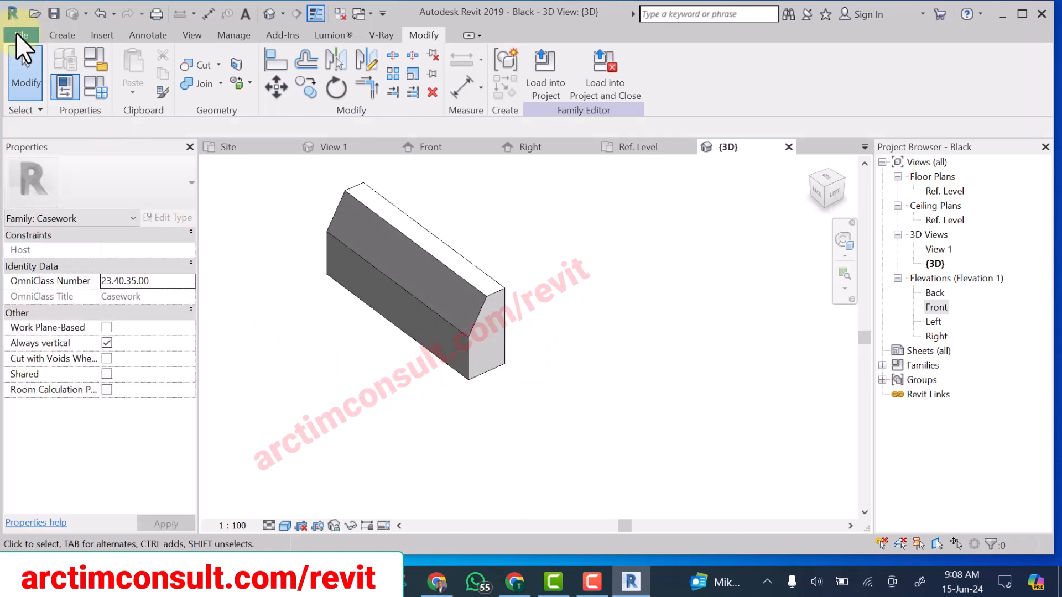
# - Save the family as a new file named White Kerb in the Kerbs folder, keeping a maximum of 1 backup
pyautogui.click(25, 36)
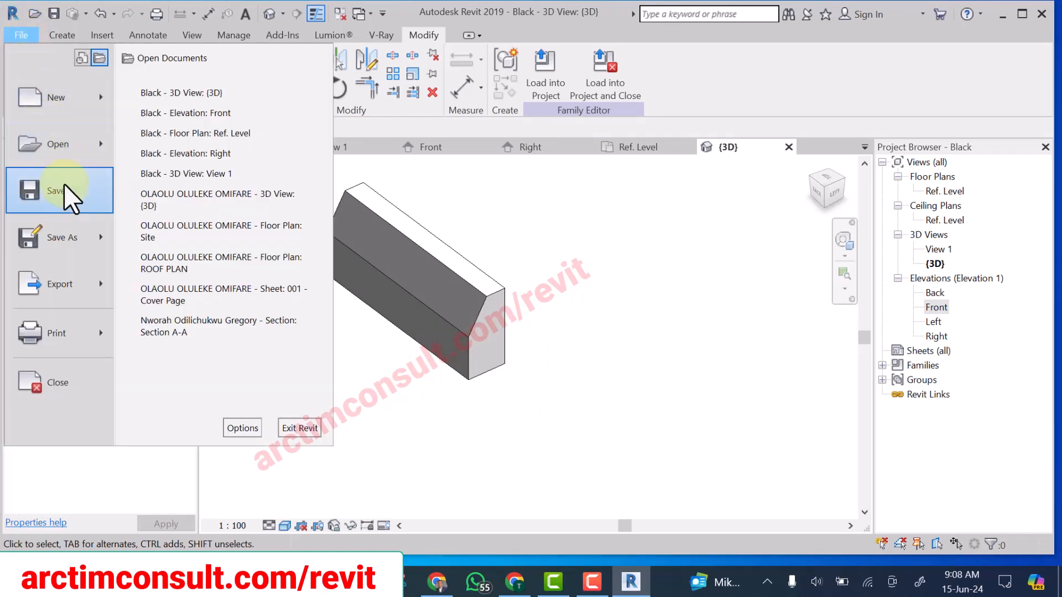
pyautogui.click(65, 239)
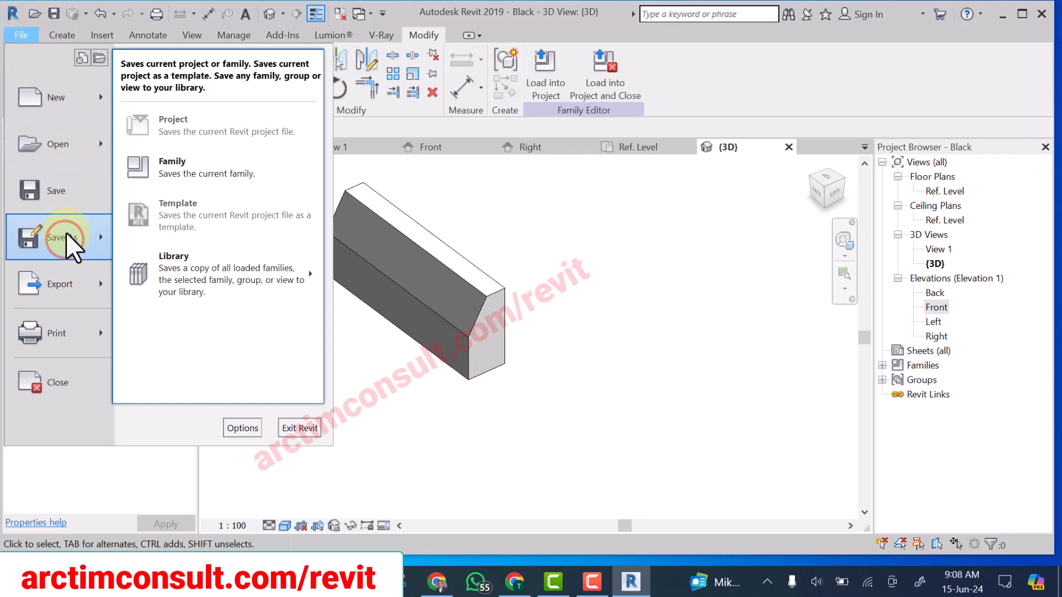
pyautogui.click(171, 169)
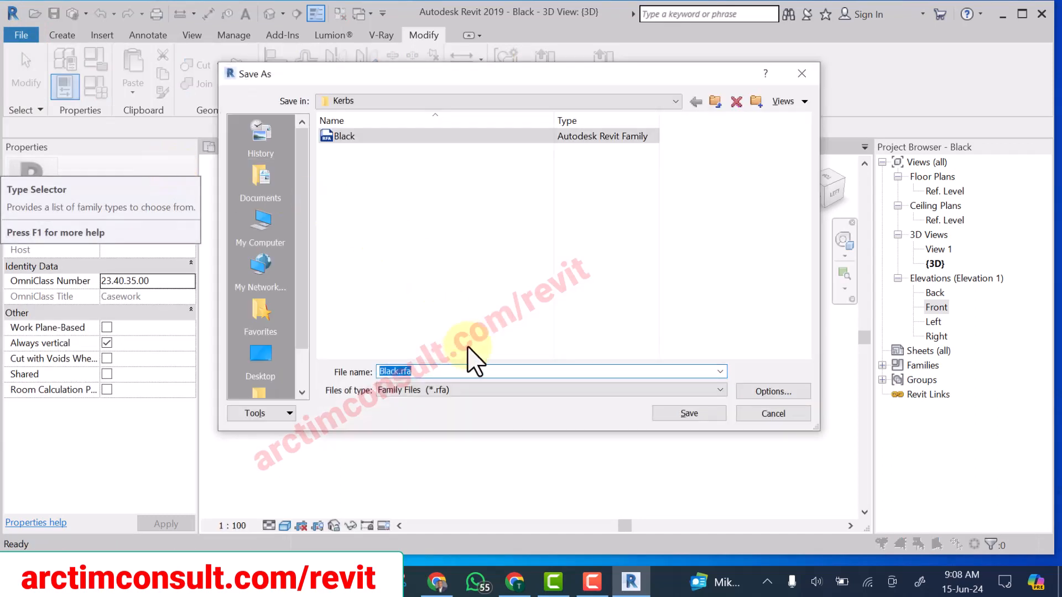
pyautogui.doubleClick(388, 371)
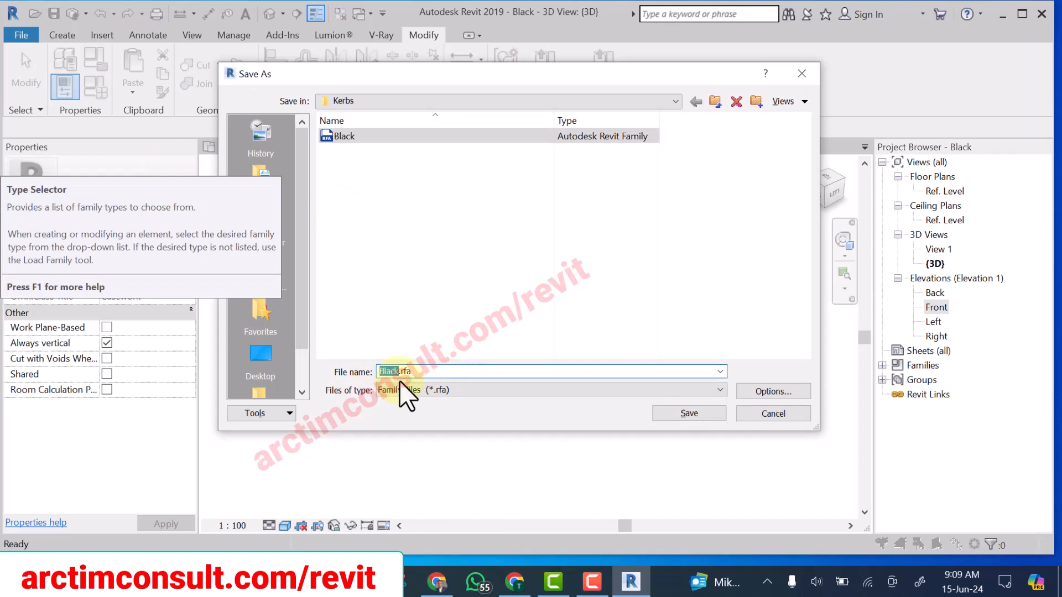
pyautogui.write('White Kerb')
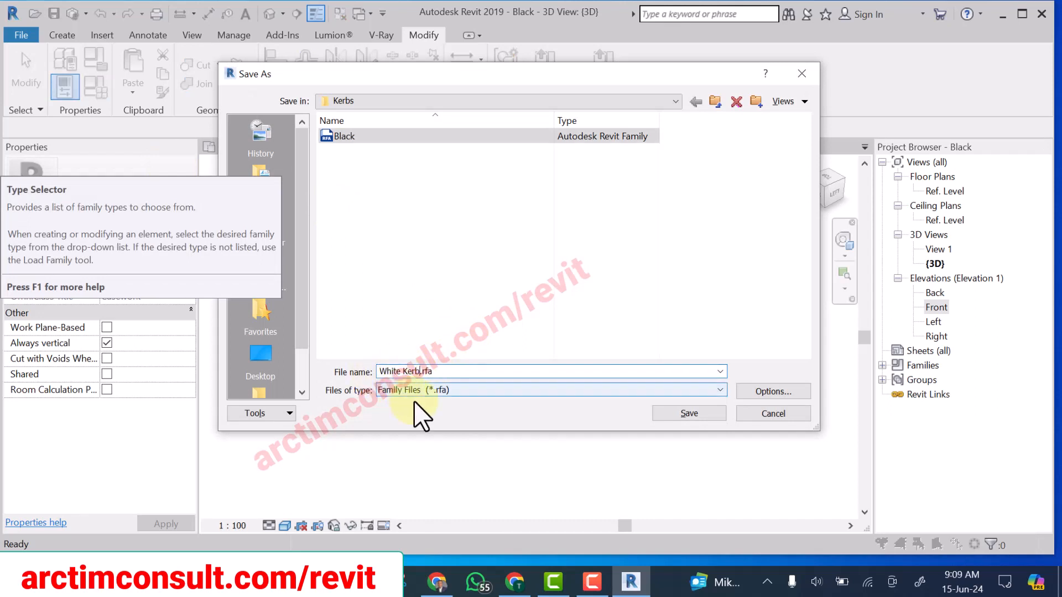
pyautogui.click(782, 389)
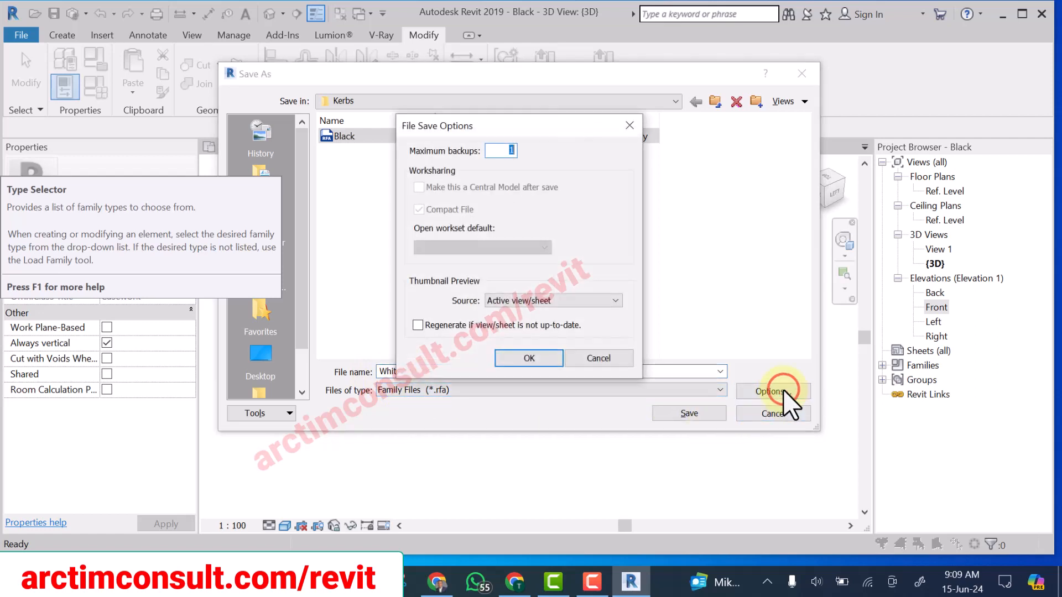
pyautogui.click(520, 360)
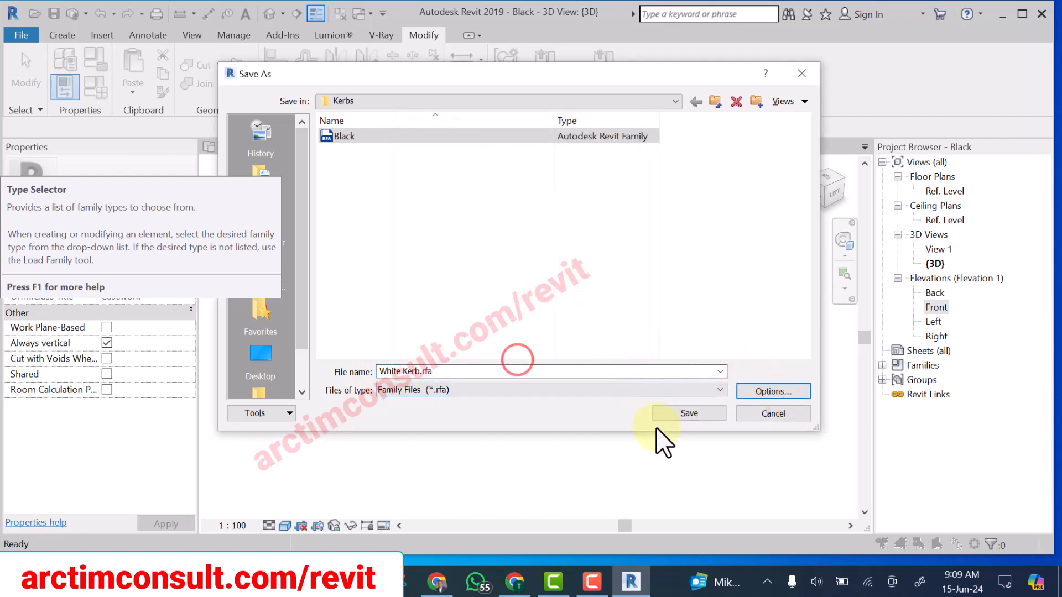
pyautogui.click(671, 416)
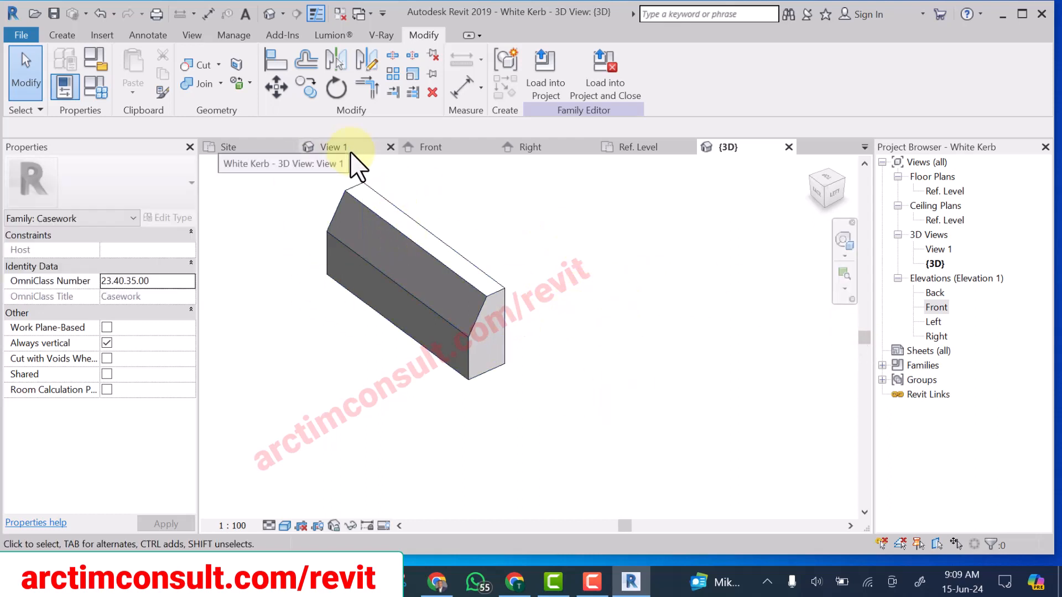
# - Save the family as a new file named White and black Kerb in the Kerbs folder, keeping a maximum of 1 backup
pyautogui.click(22, 32)
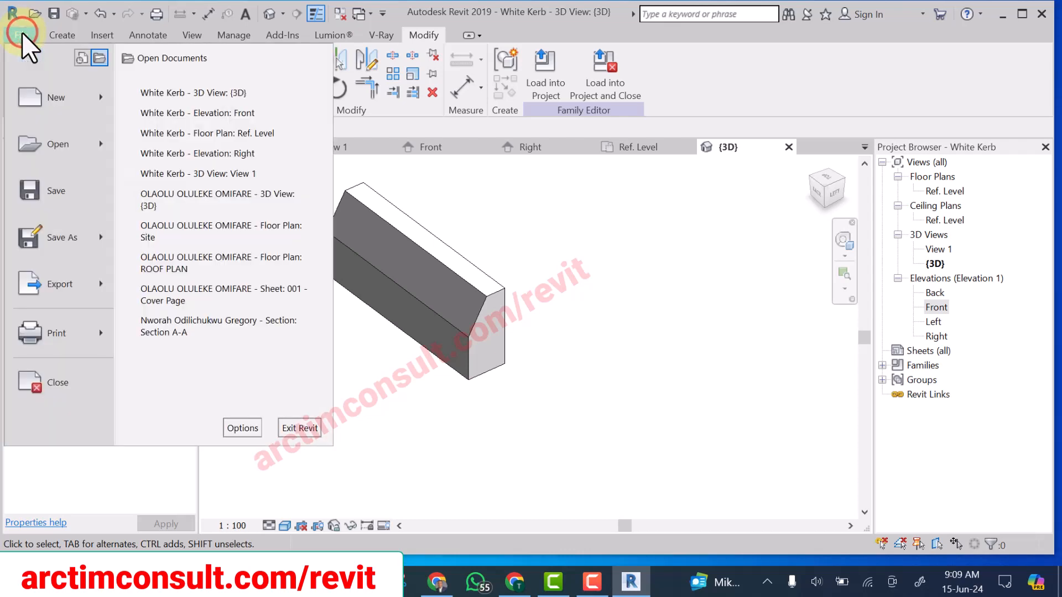
pyautogui.click(69, 236)
pyautogui.click(197, 173)
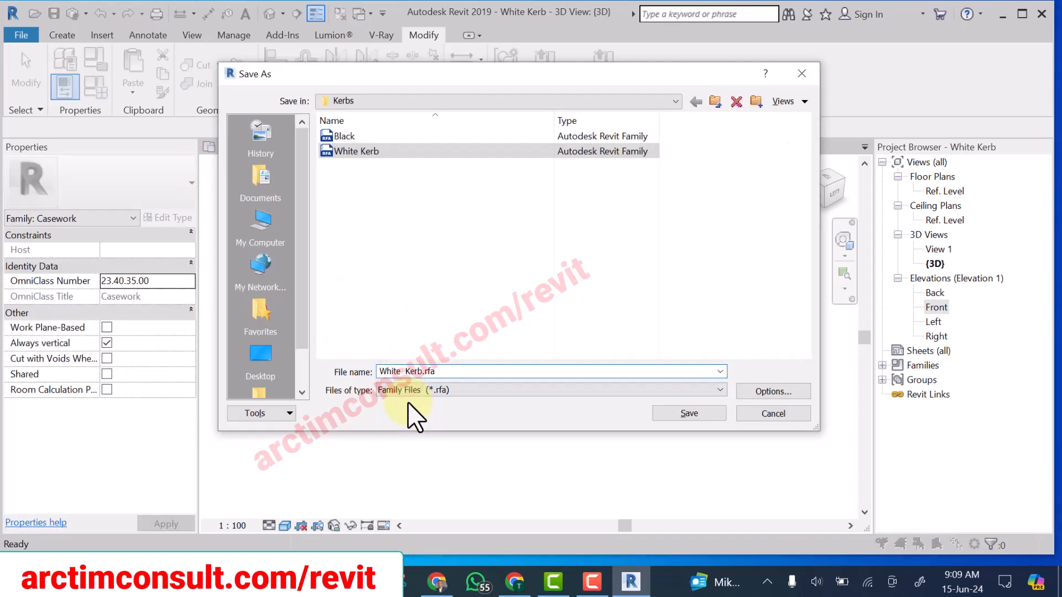
pyautogui.write('and black')
pyautogui.press('BackSpace')
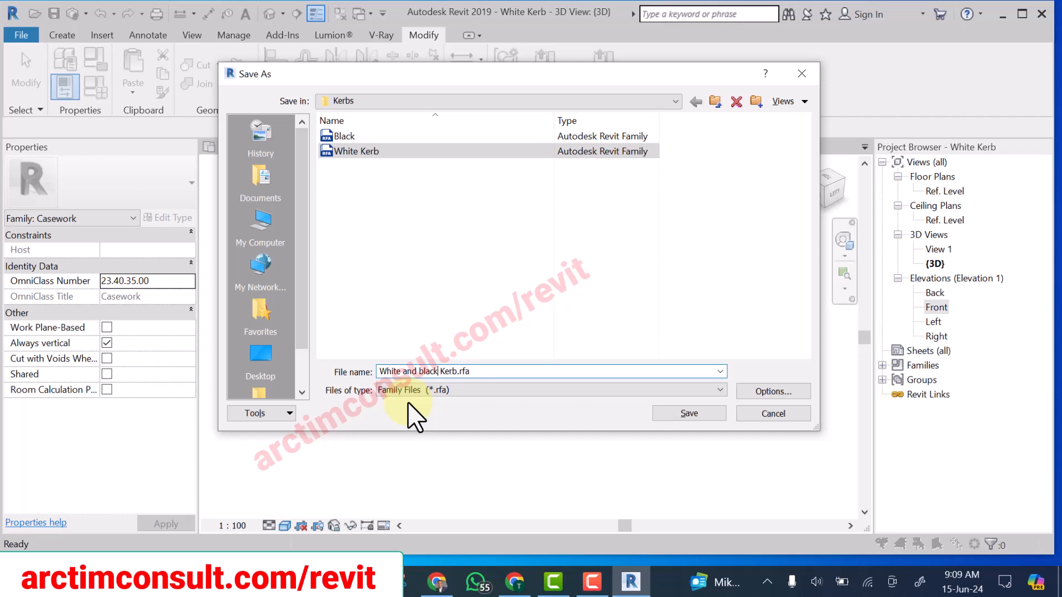
pyautogui.click(769, 393)
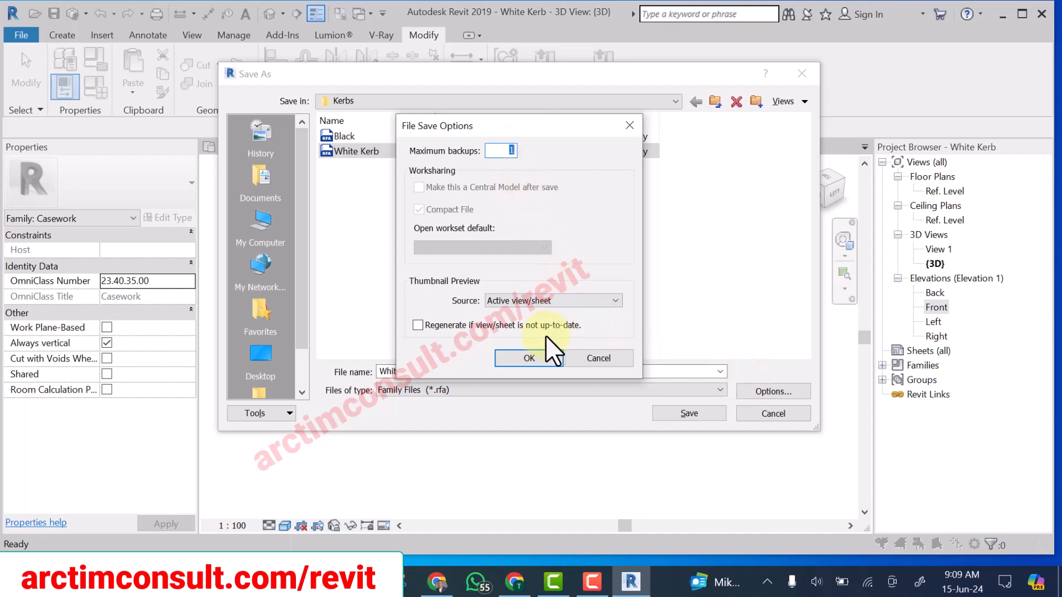
pyautogui.click(536, 354)
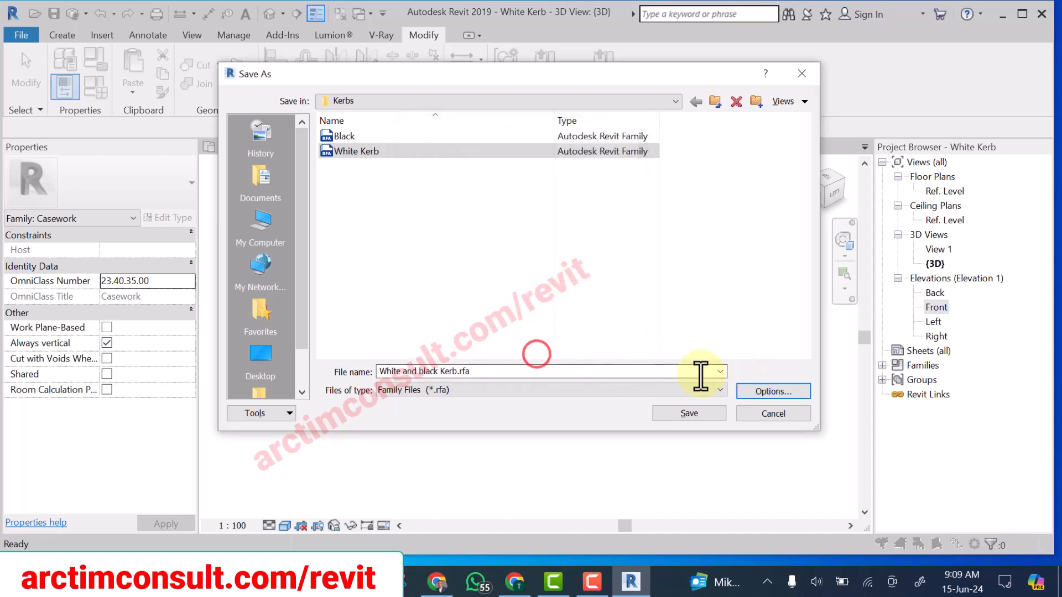
pyautogui.click(699, 412)
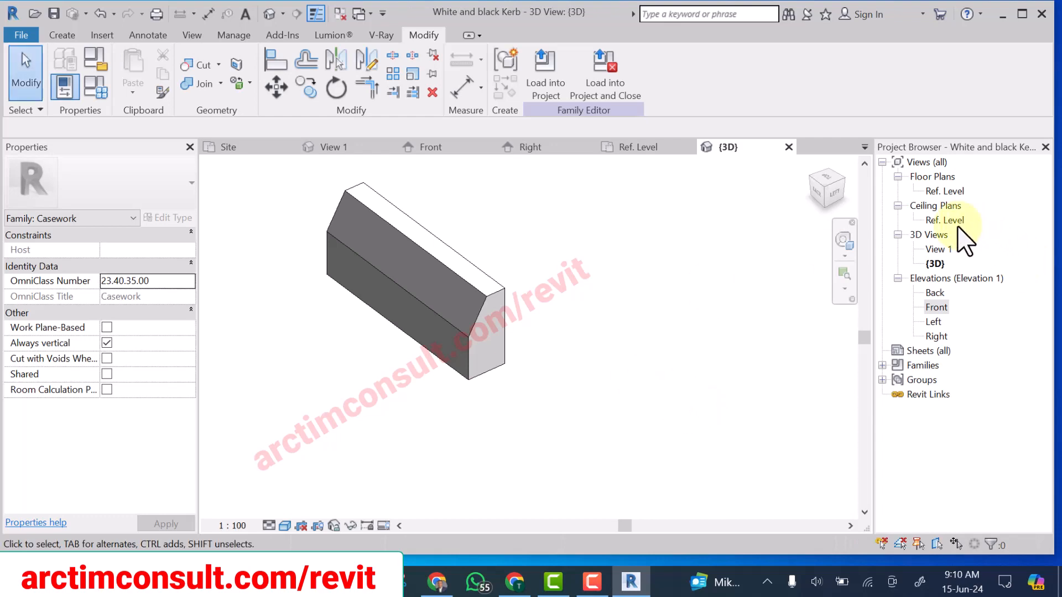
# - Open the Ref. Level floor plan of the new family and close all inactive views
pyautogui.doubleClick(945, 191)
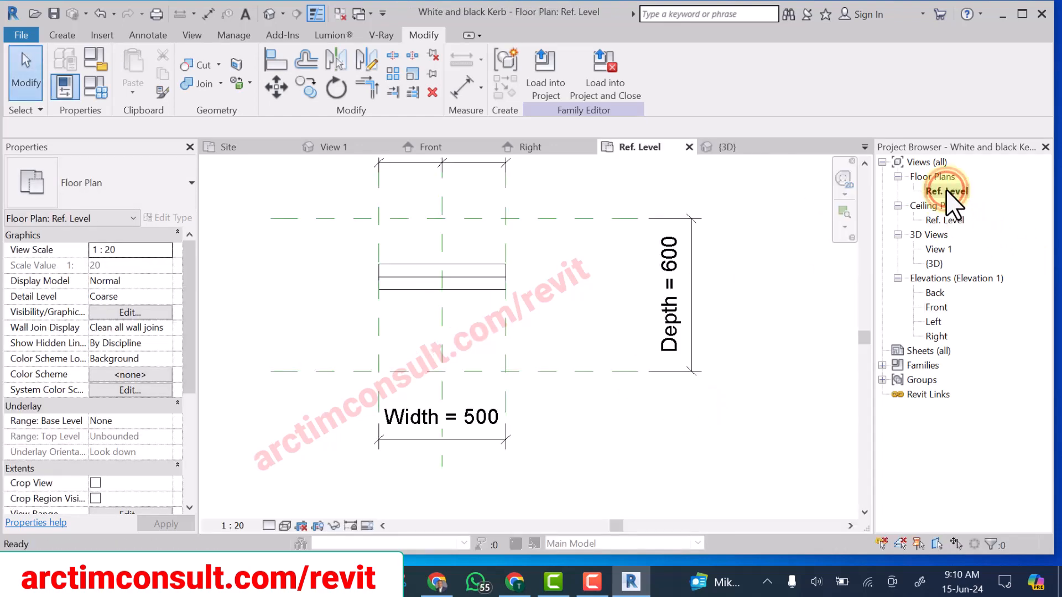
pyautogui.scroll(-4, 559, 346)
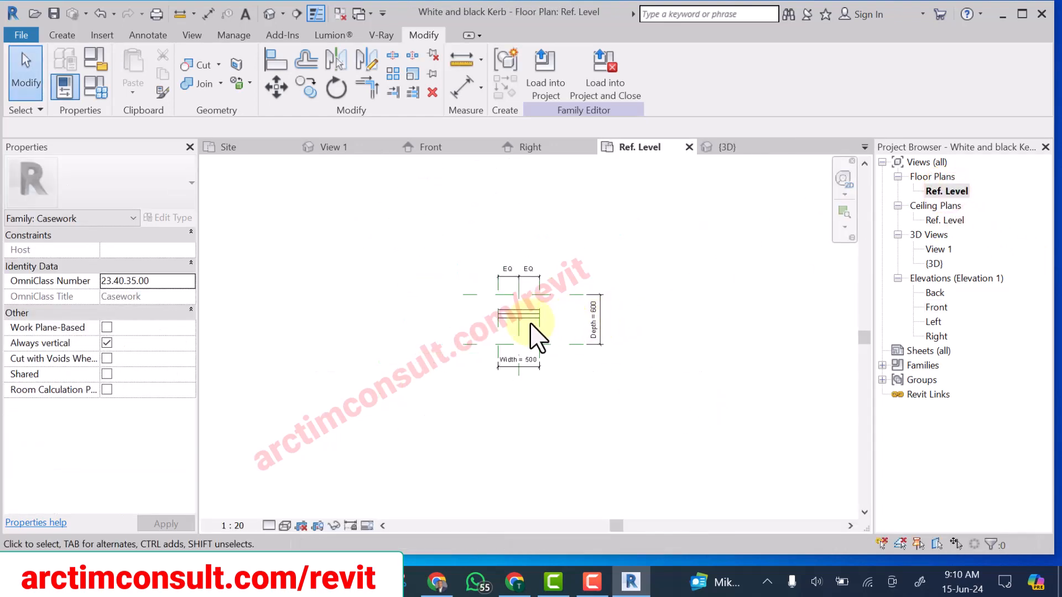
pyautogui.moveTo(529, 323); pyautogui.dragTo(512, 346, button='middle')
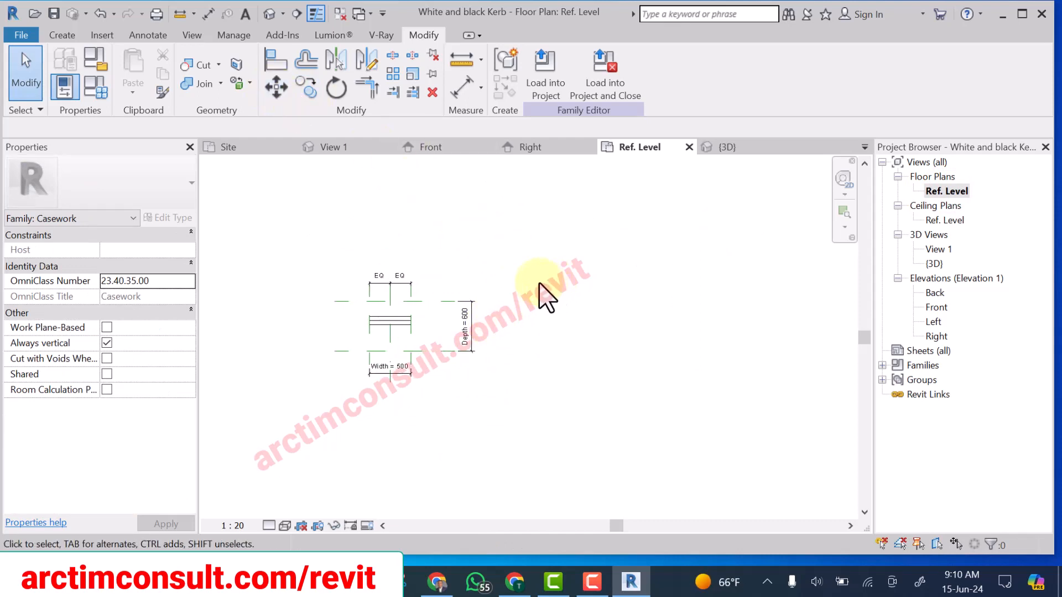
pyautogui.click(338, 12)
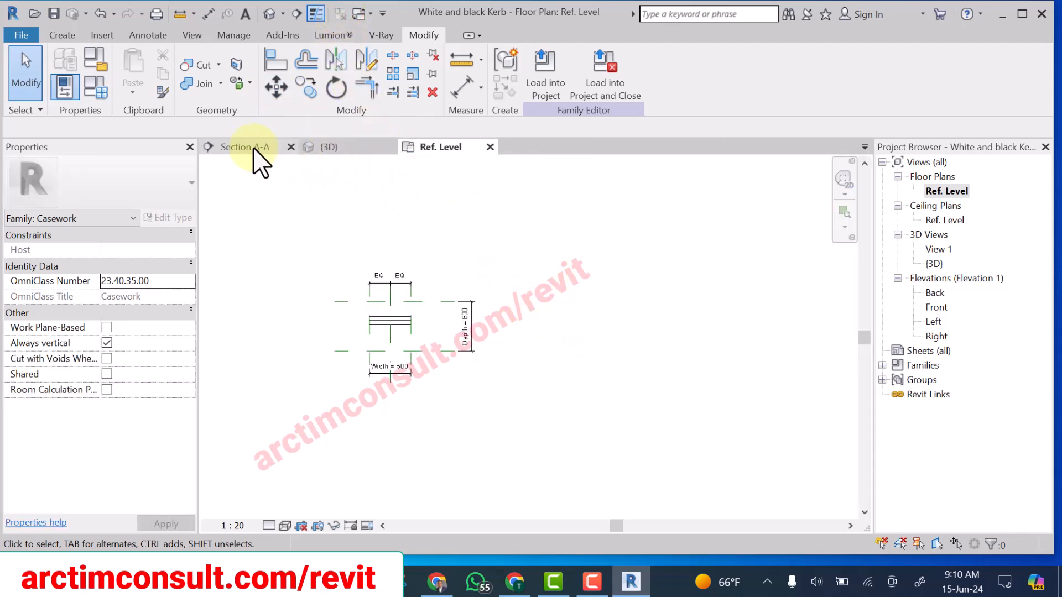
# - Open the Black family file from the Kerbs folder
pyautogui.click(16, 35)
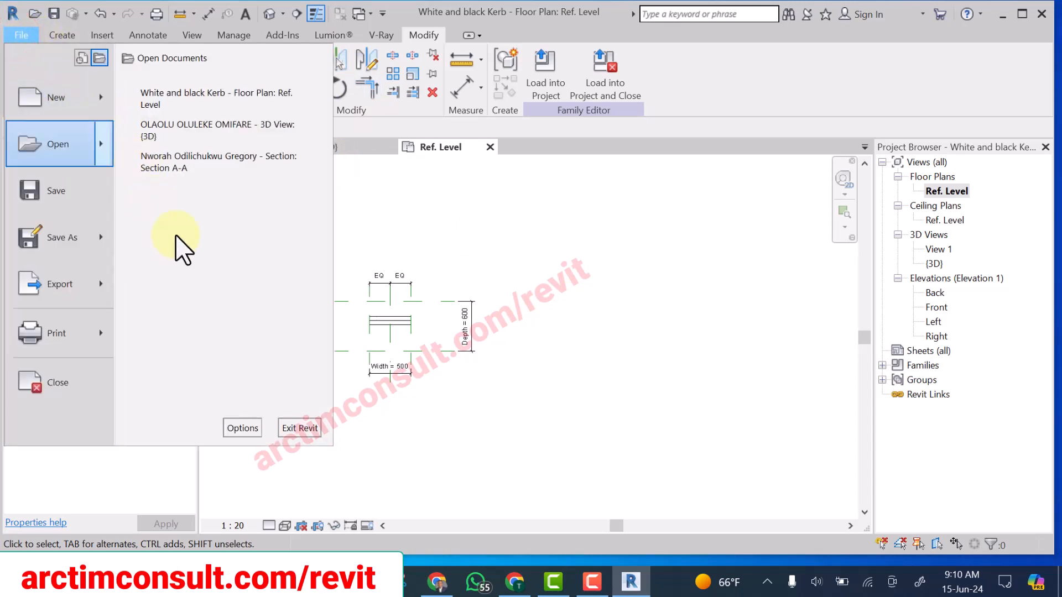
pyautogui.click(54, 146)
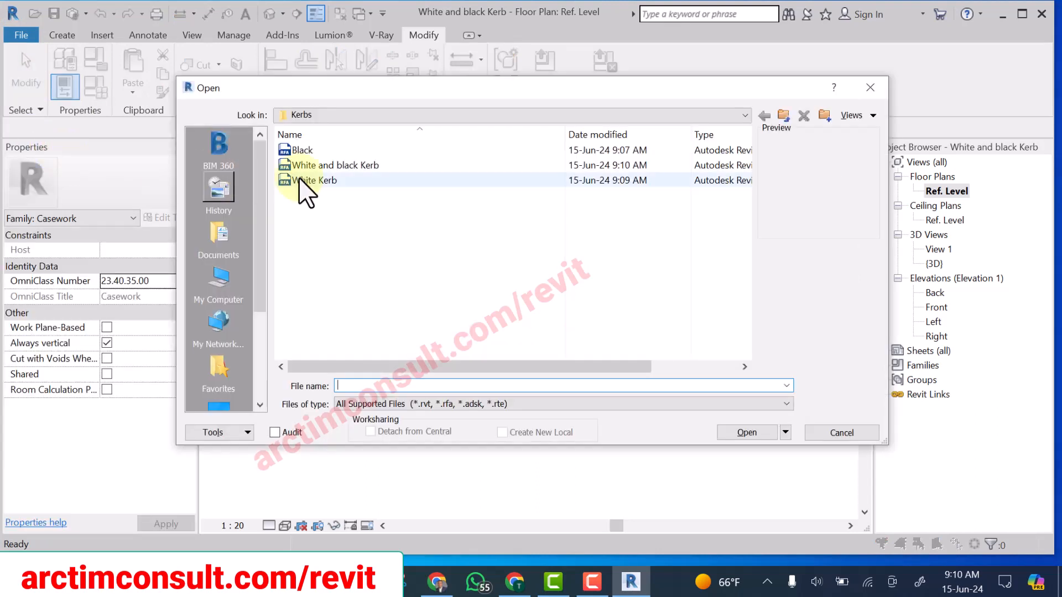
pyautogui.click(303, 150)
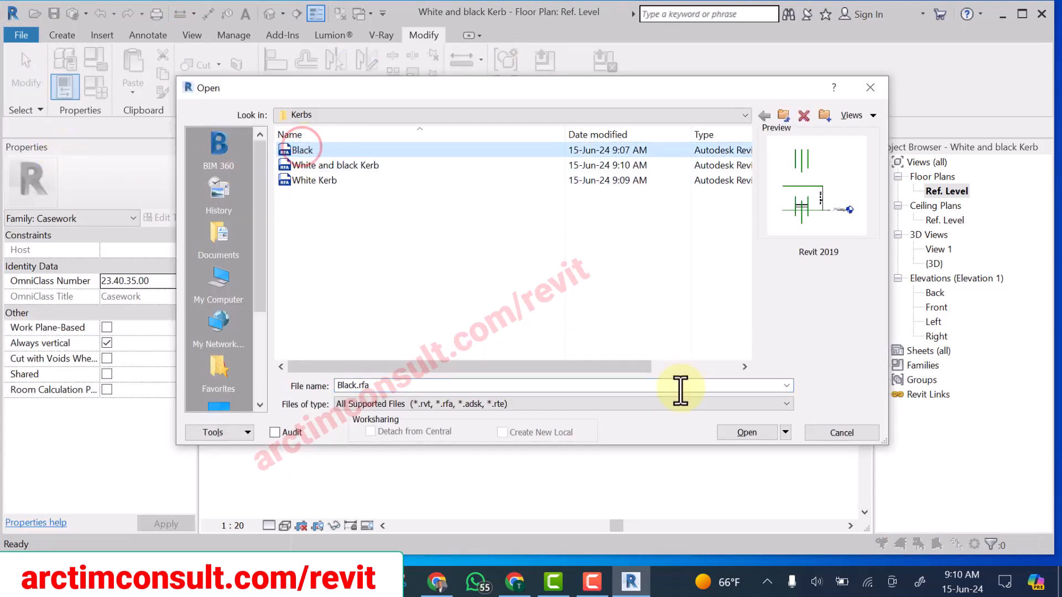
pyautogui.click(748, 431)
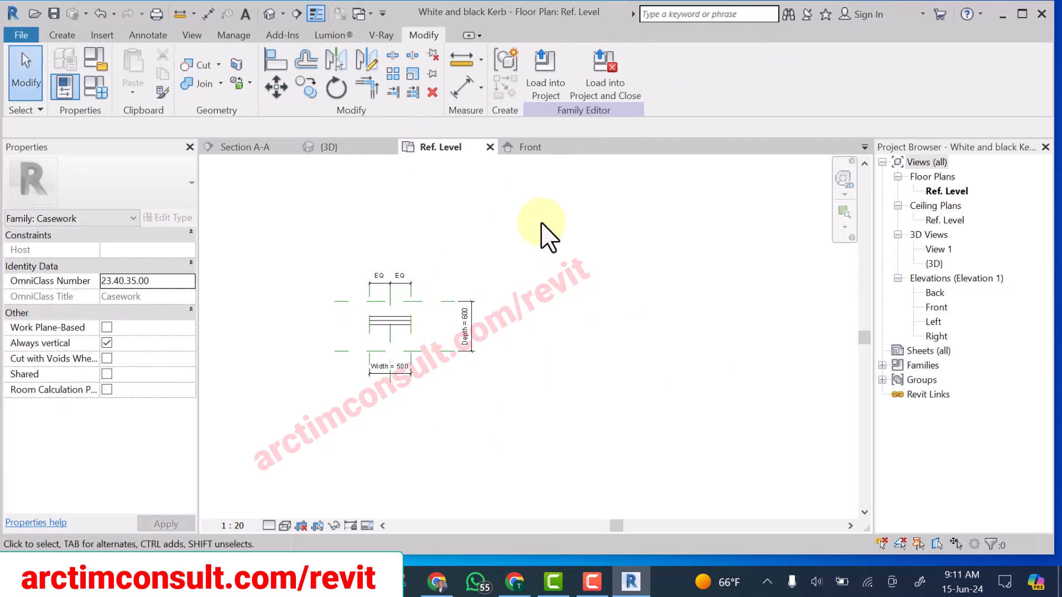
# - Load the Black family into White and black Kerb.rfa and place one instance beside the white kerb in the Ref. Level plan
pyautogui.click(524, 147)
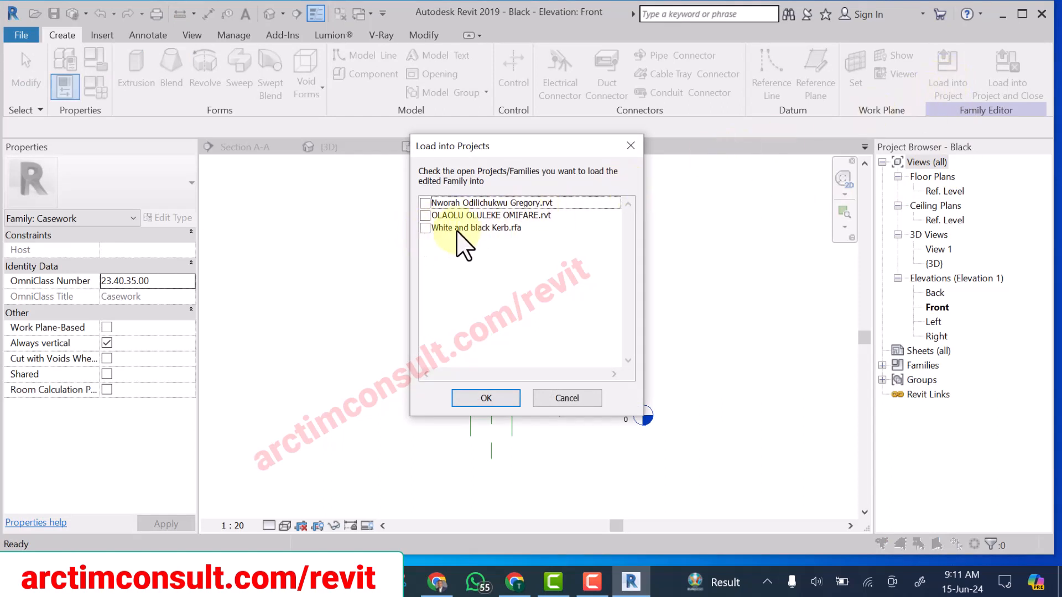
pyautogui.click(424, 227)
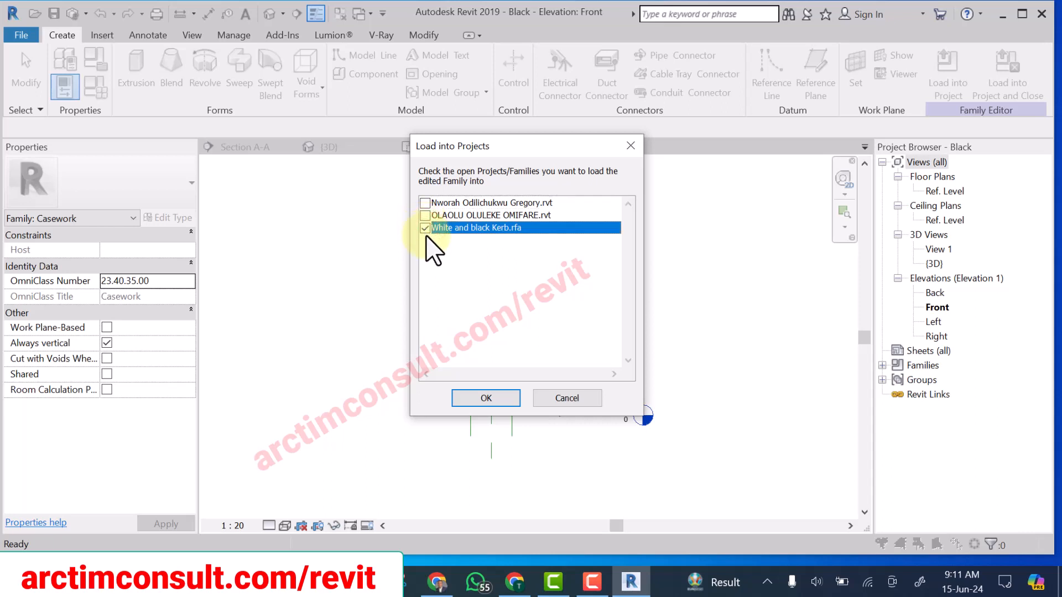
pyautogui.click(487, 398)
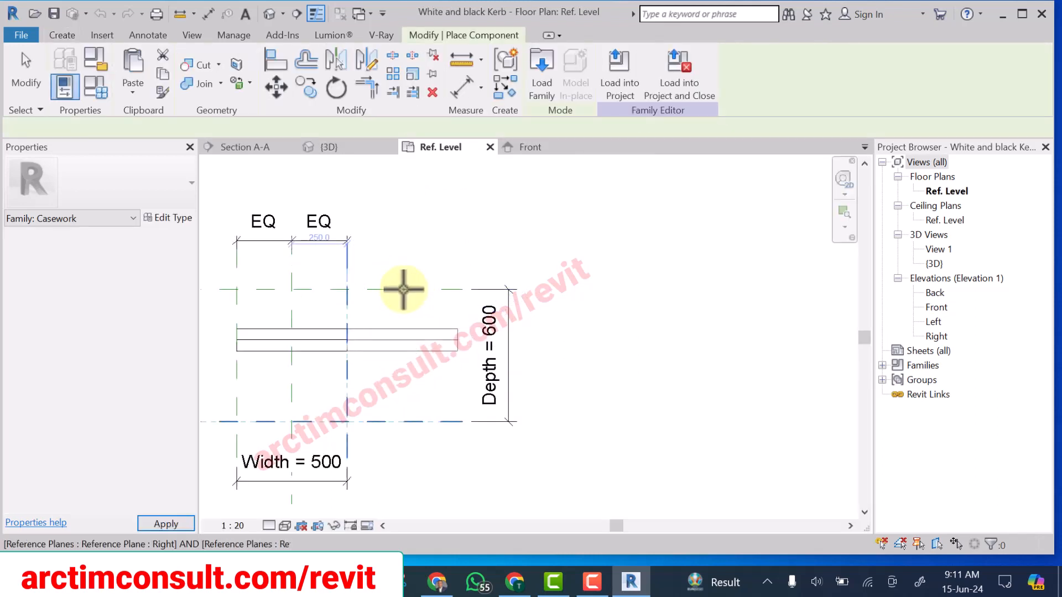
pyautogui.click(403, 289)
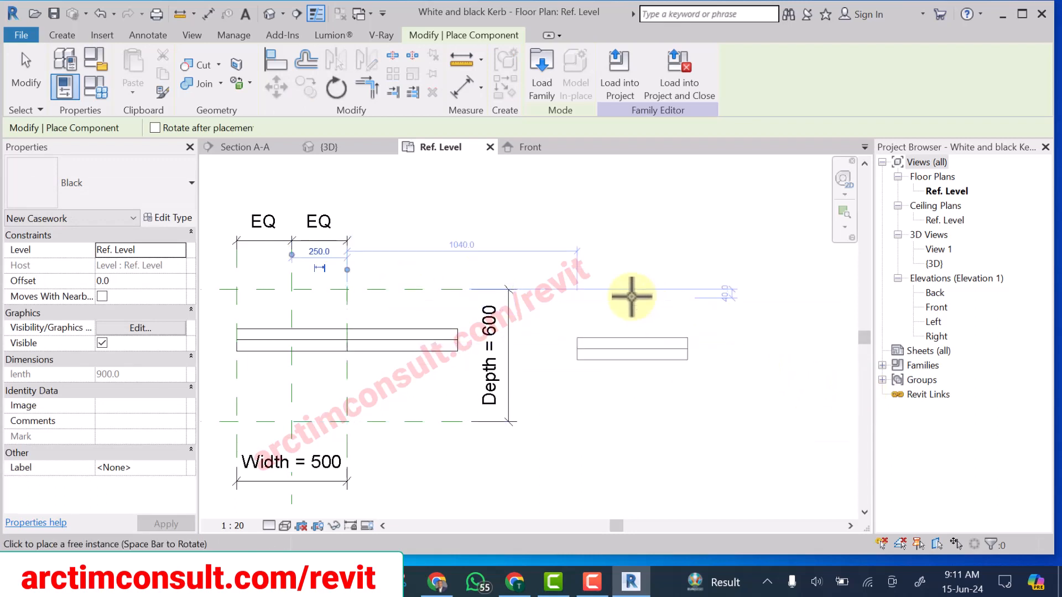
pyautogui.click(12, 80)
# - Align the near end of the Black kerb instance to the right-hand width reference plane and lock the alignment
pyautogui.click(277, 52)
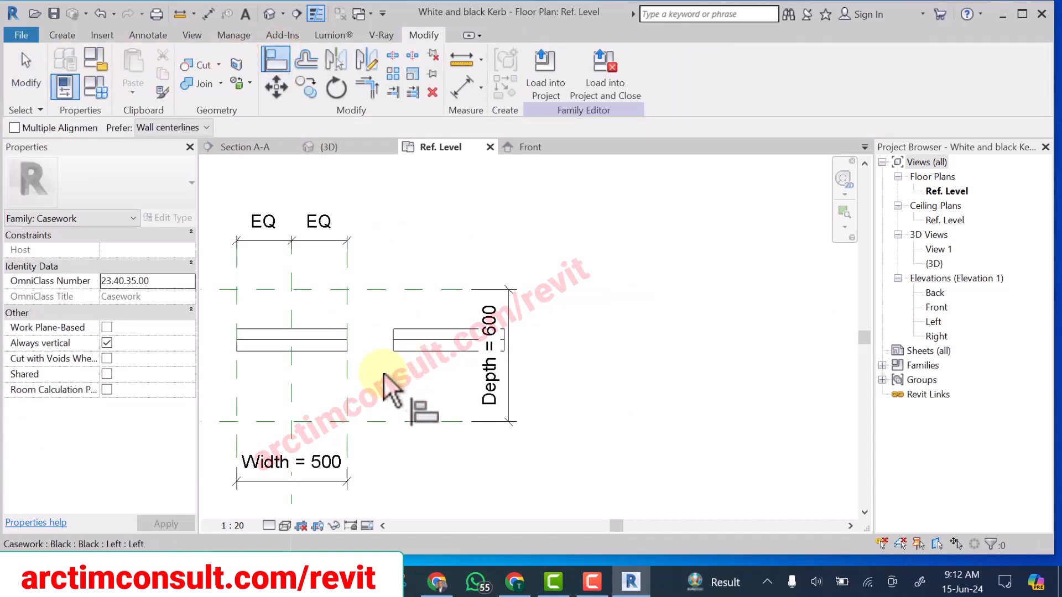
pyautogui.click(347, 369)
pyautogui.click(393, 341)
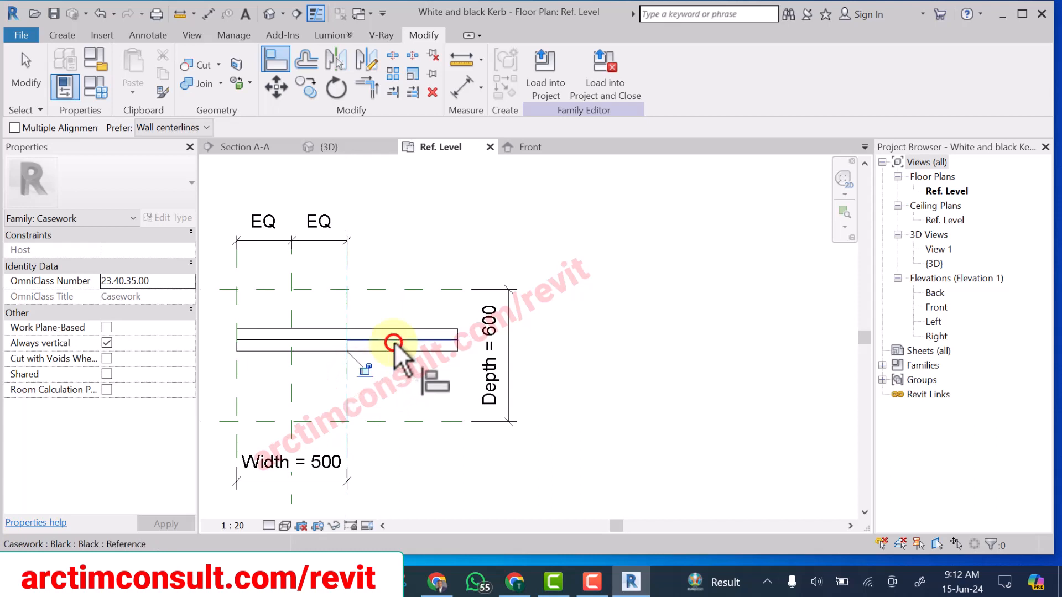
pyautogui.click(364, 371)
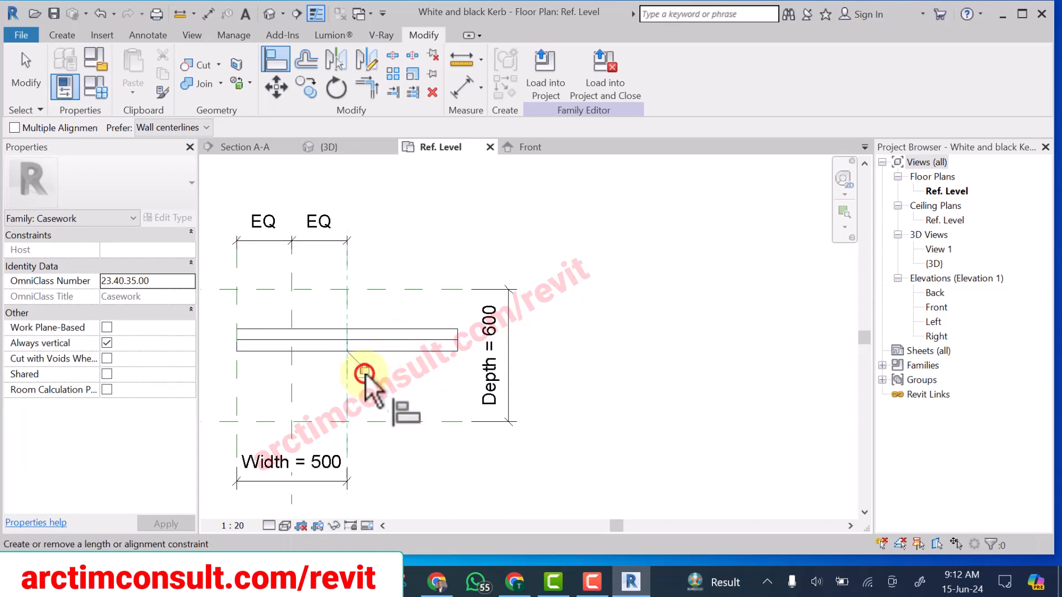
pyautogui.click(587, 282)
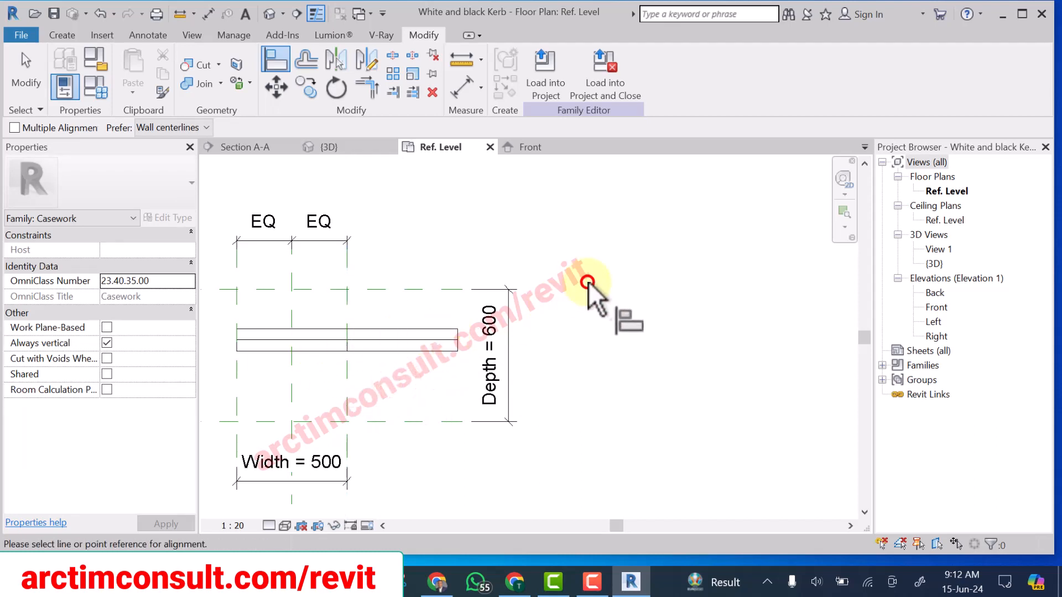
# - Align the lengthwise edges of the two kerbs with each other and lock the alignment
pyautogui.scroll(2, 378, 326)
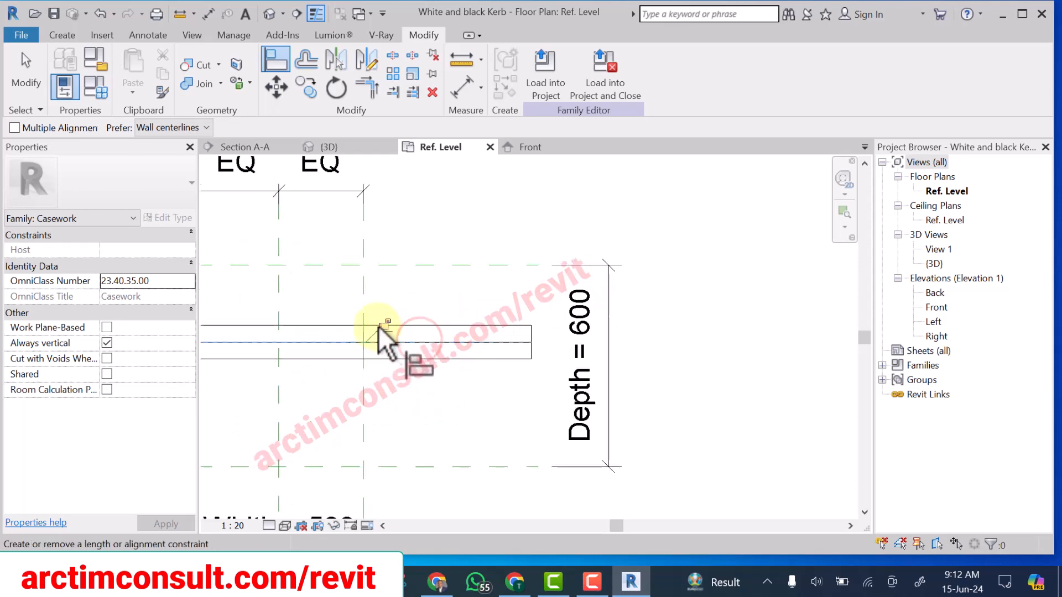
pyautogui.click(379, 326)
pyautogui.press('Escape')
pyautogui.scroll(-2, 496, 440)
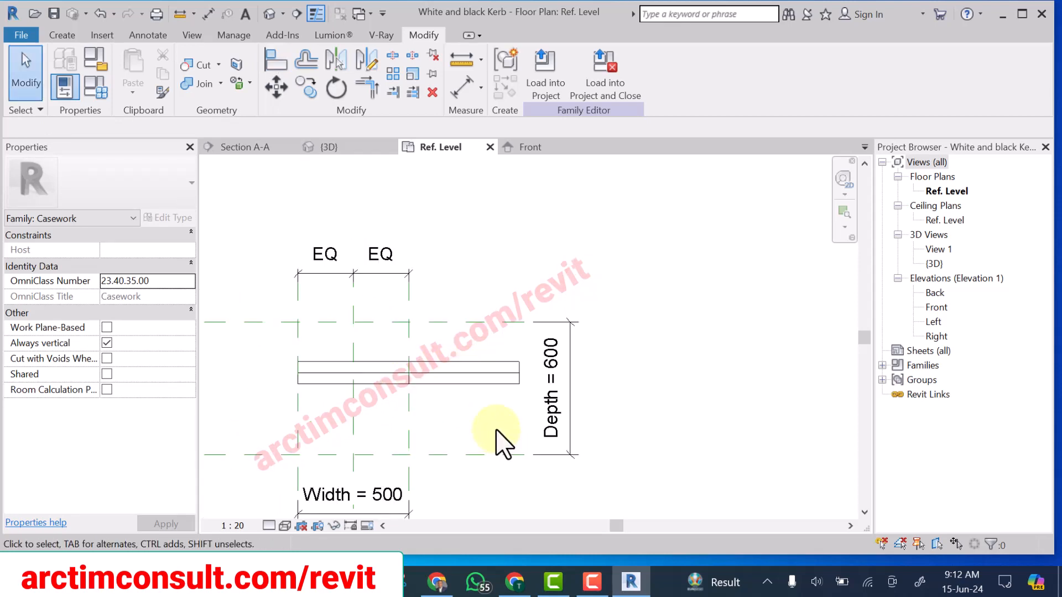
pyautogui.scroll(-2, 497, 433)
pyautogui.scroll(4, 497, 432)
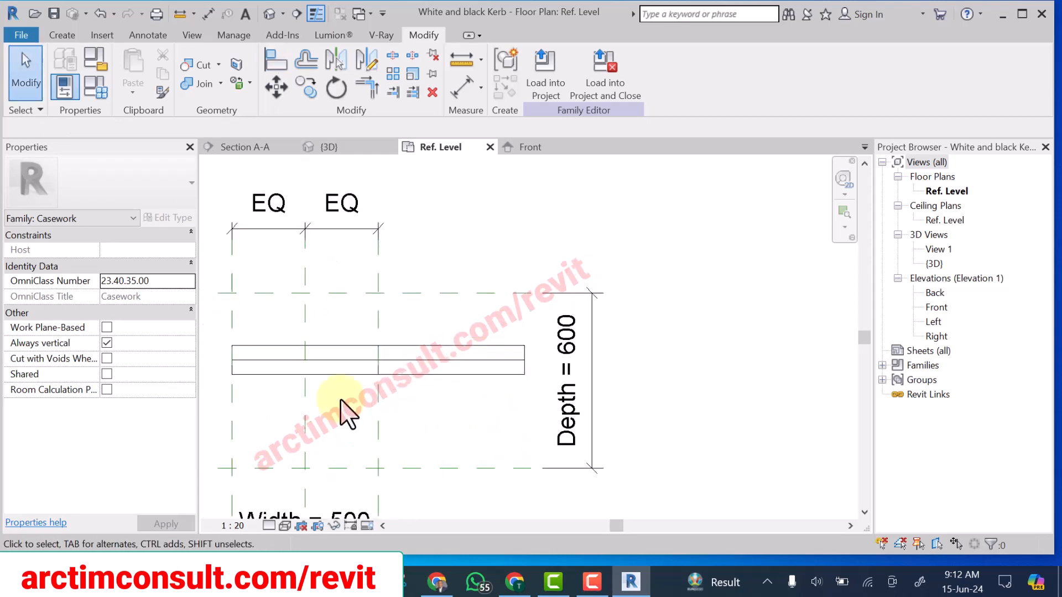
# - Open the default 3D view and examine the joint between the black and white kerbs
pyautogui.click(269, 15)
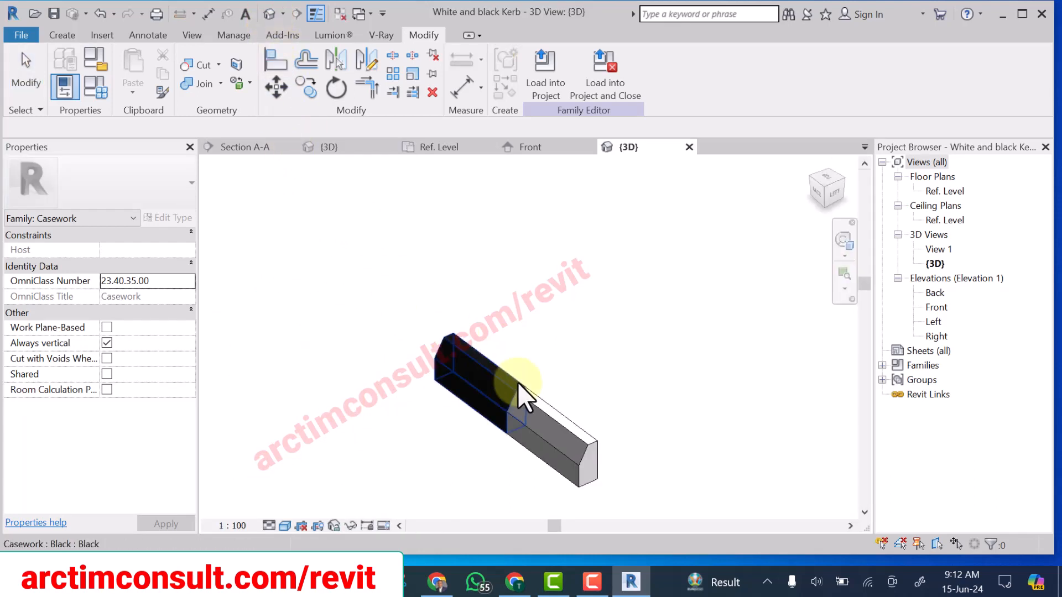
pyautogui.scroll(5, 536, 436)
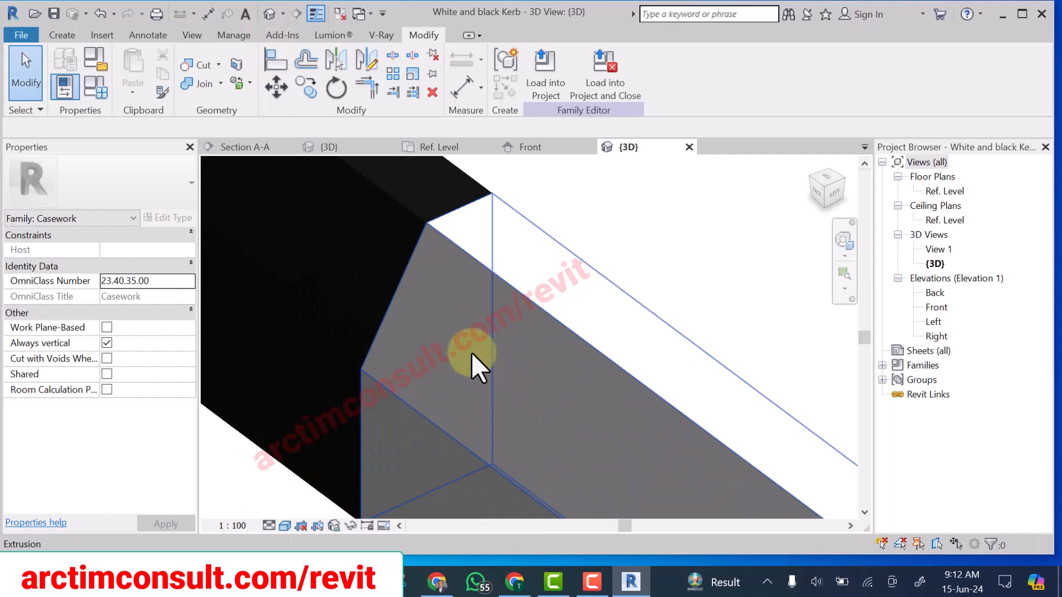
pyautogui.scroll(-8, 470, 348)
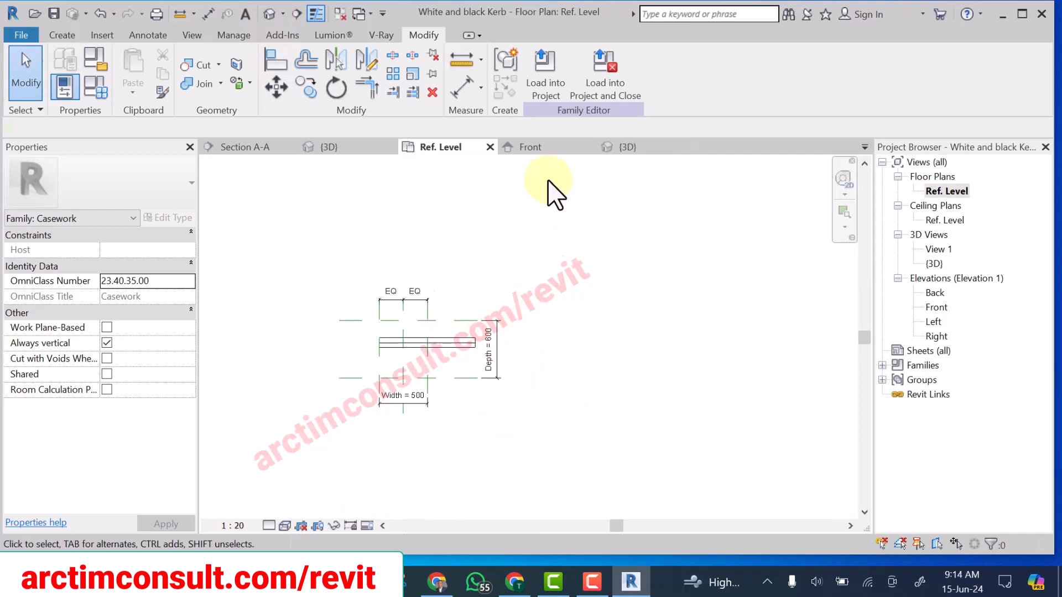
# - Load the White and black Kerb family into the open site project and place one instance near the rounded end of the grass bed
pyautogui.click(533, 75)
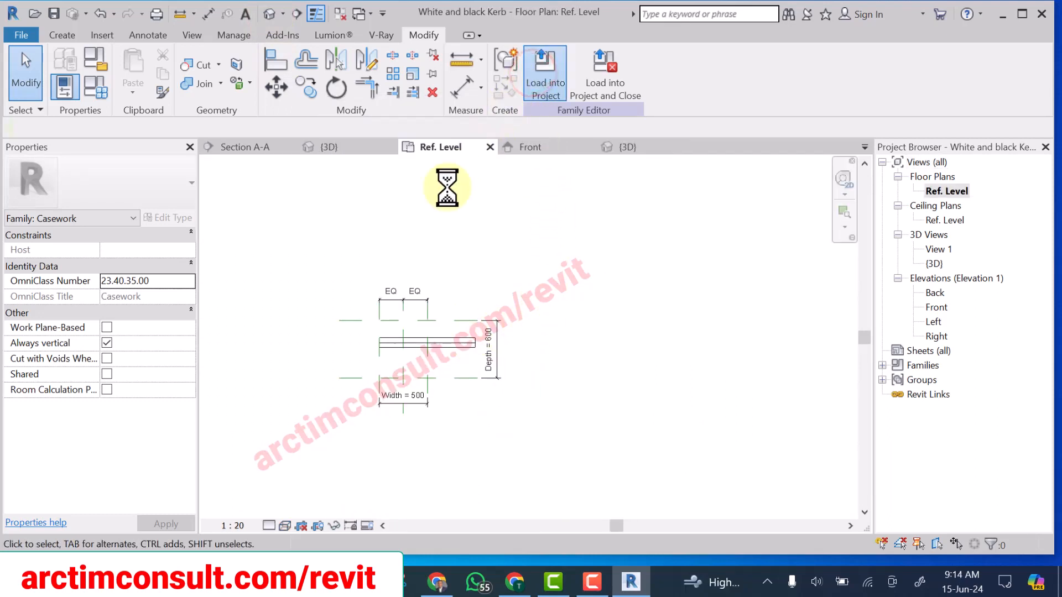
pyautogui.click(425, 215)
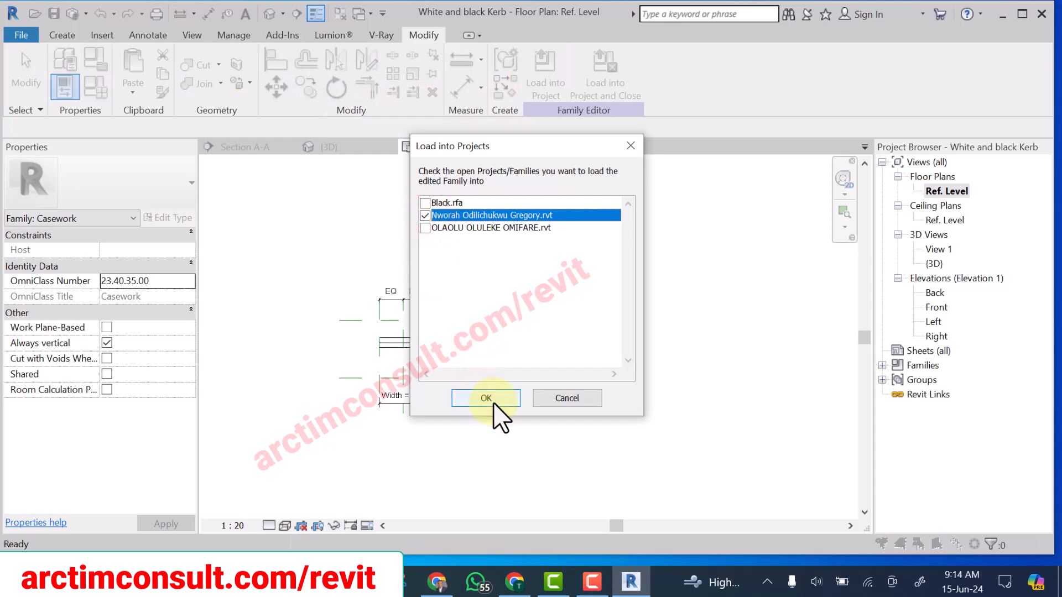
pyautogui.click(424, 228)
pyautogui.click(464, 393)
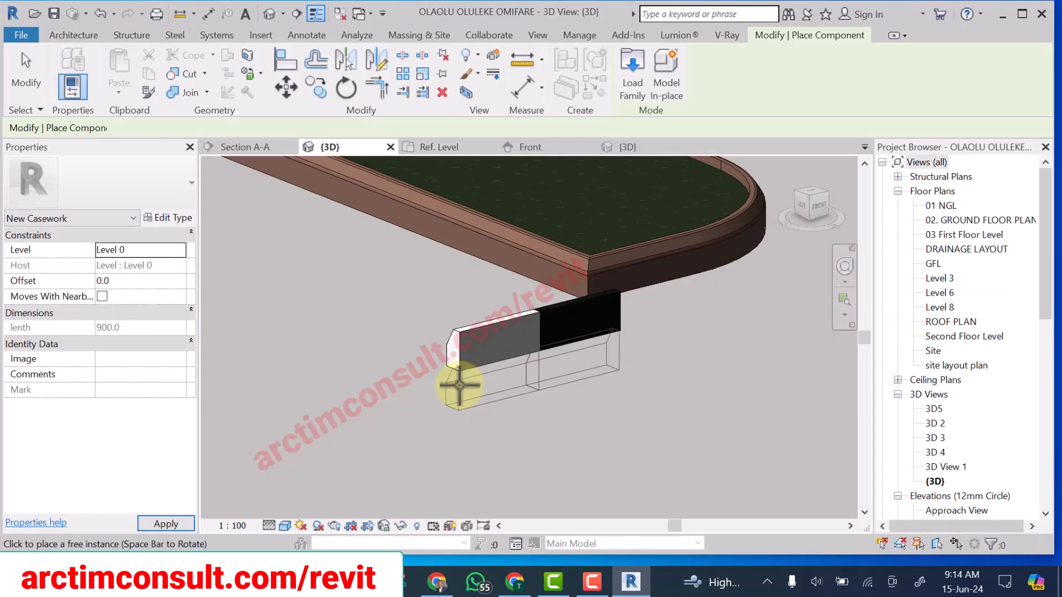
pyautogui.scroll(-5, 417, 362)
pyautogui.press('Escape')
pyautogui.press('Escape')
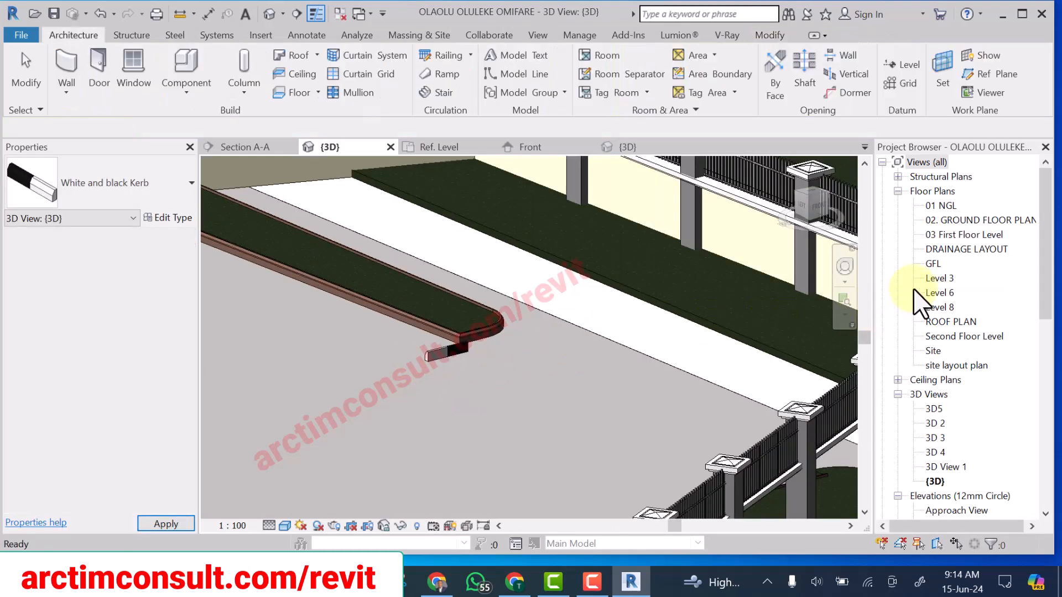
# - Open the project's Site floor plan and locate the placed kerb beside the rounded planting bed
pyautogui.click(937, 204)
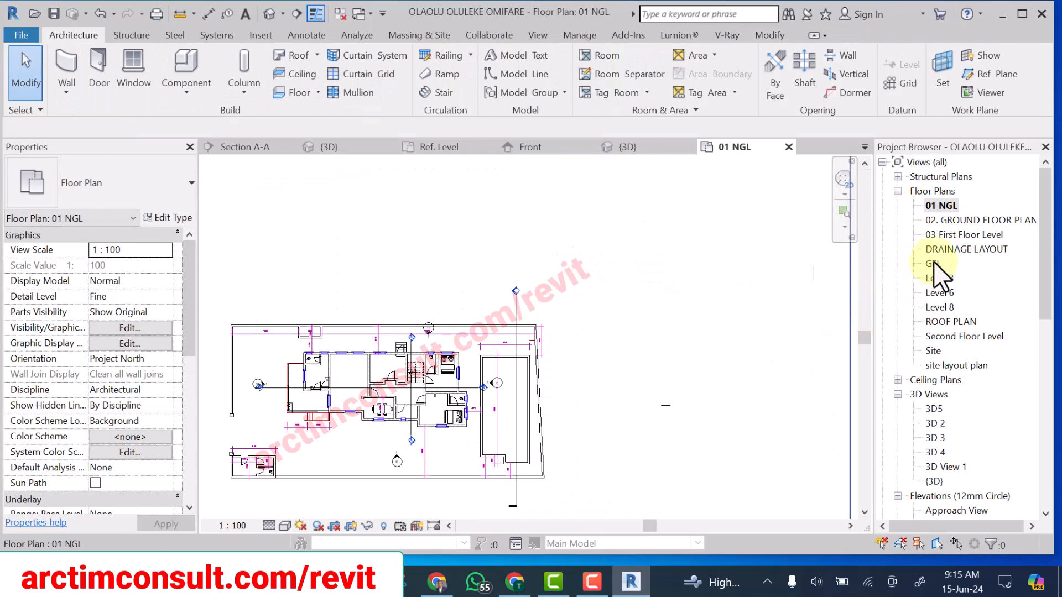
pyautogui.doubleClick(933, 351)
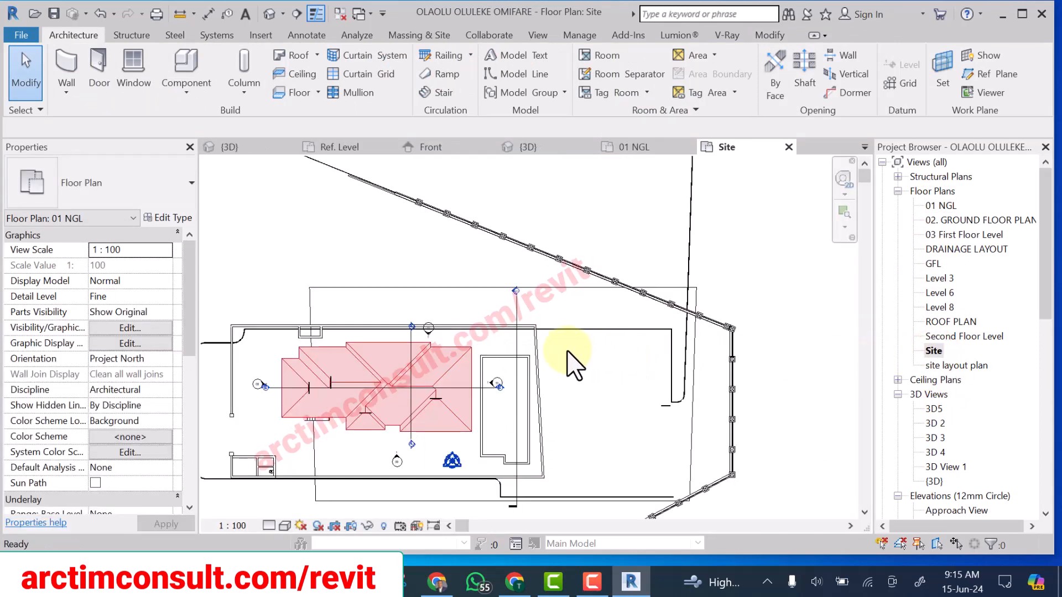
pyautogui.scroll(5, 672, 426)
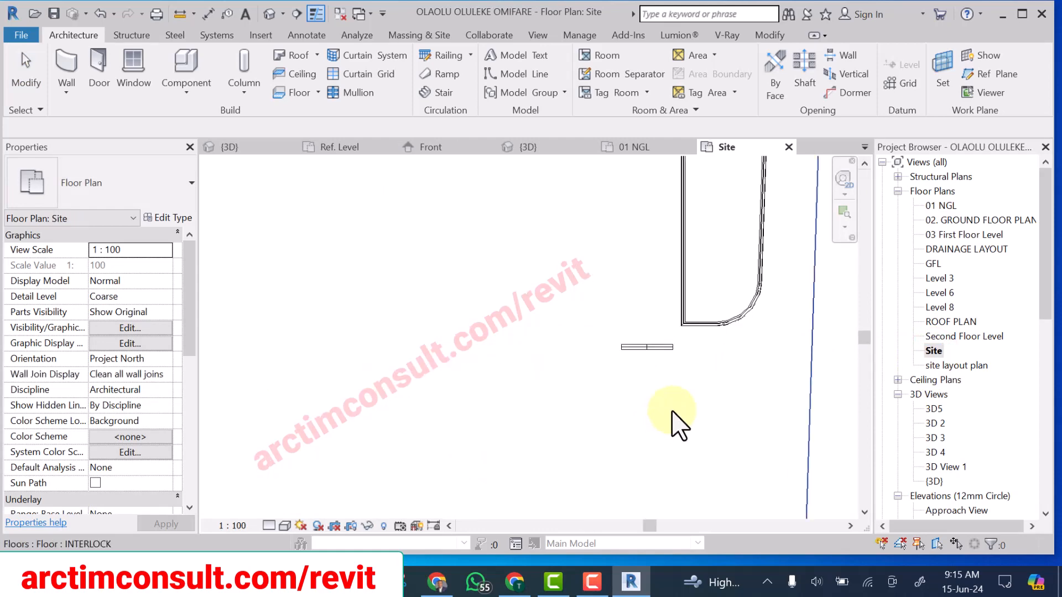
# - Delete the Standard slab edge that outlines the planting bed near the placed kerb
pyautogui.scroll(5, 682, 303)
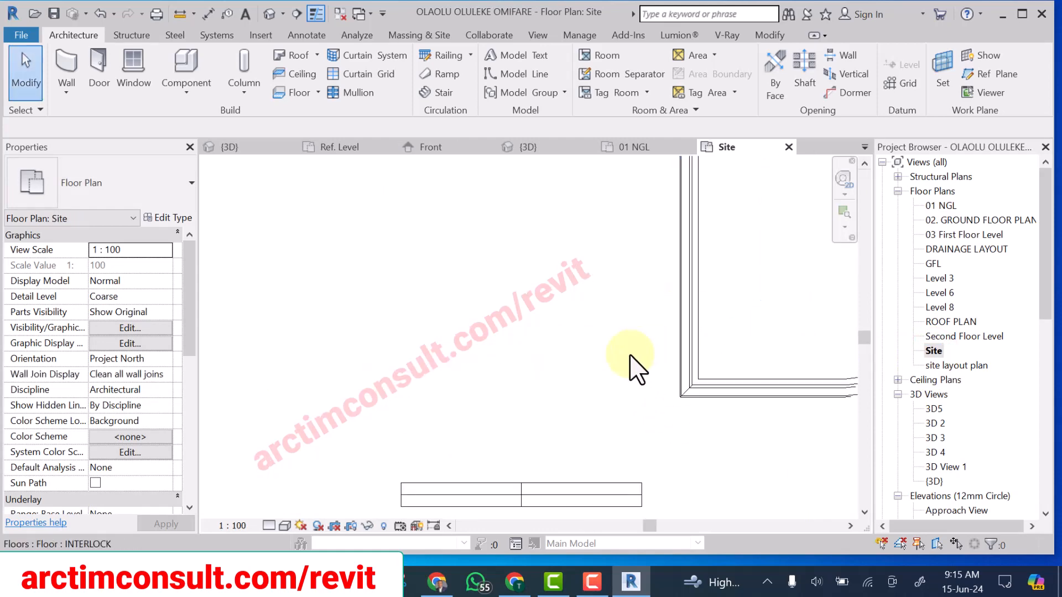
pyautogui.click(690, 353)
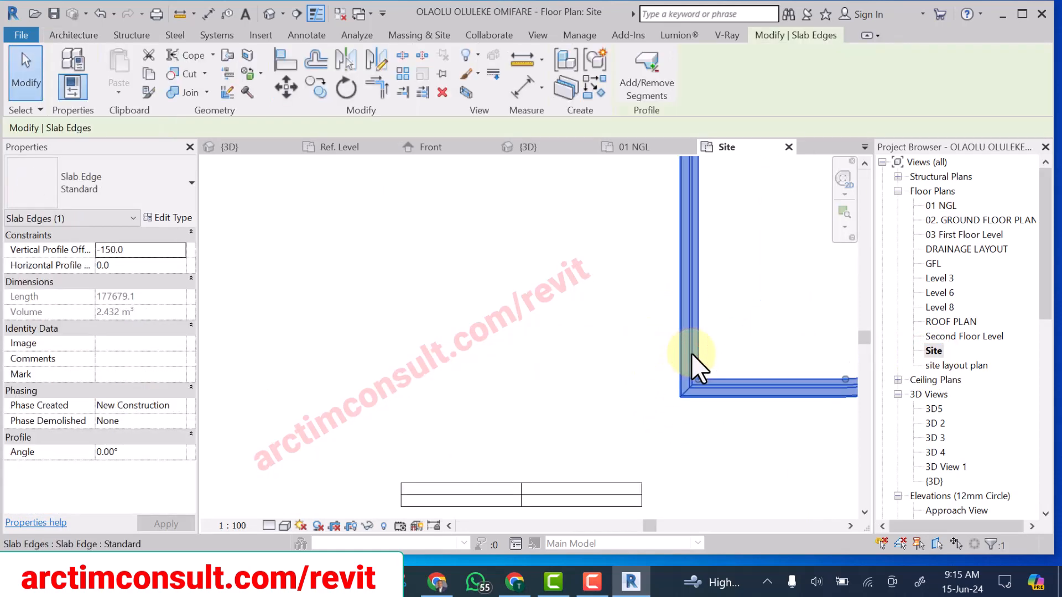
pyautogui.press('Delete')
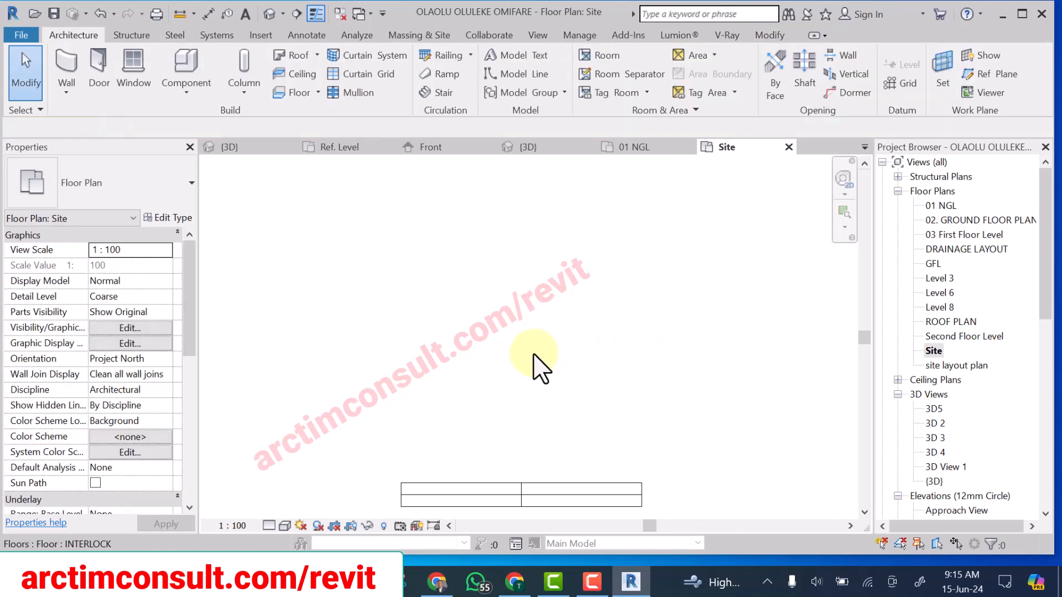
# - Rotate the placed White and black Kerb by 90 degrees
pyautogui.scroll(-4, 534, 357)
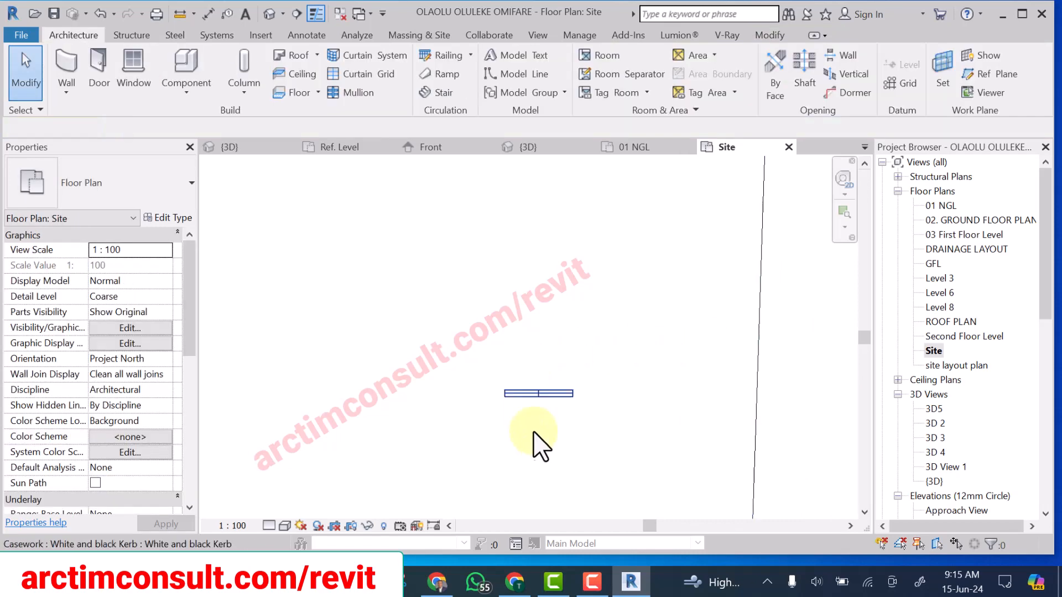
pyautogui.click(541, 392)
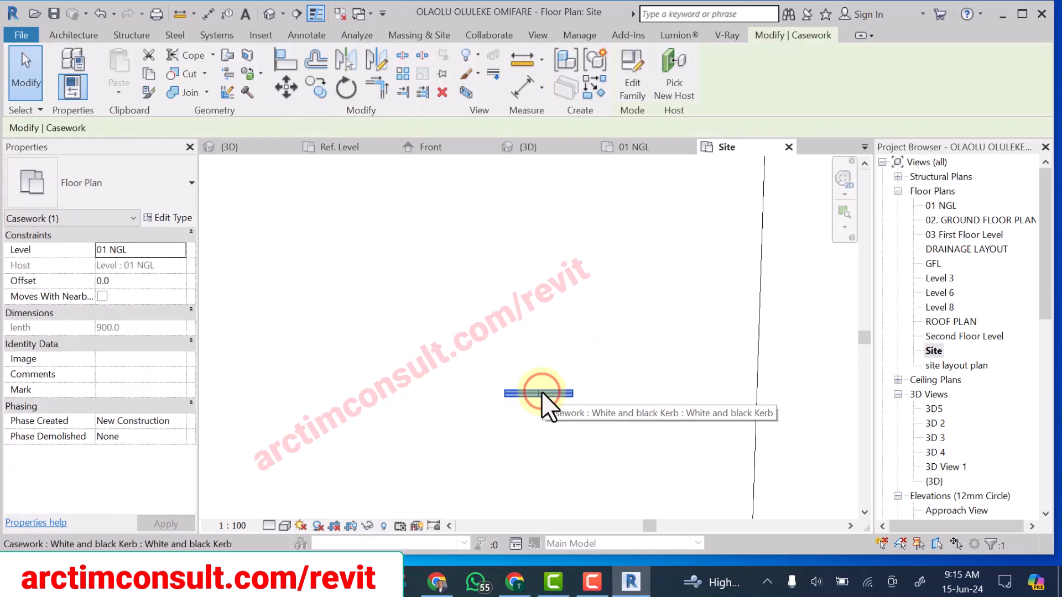
pyautogui.click(352, 91)
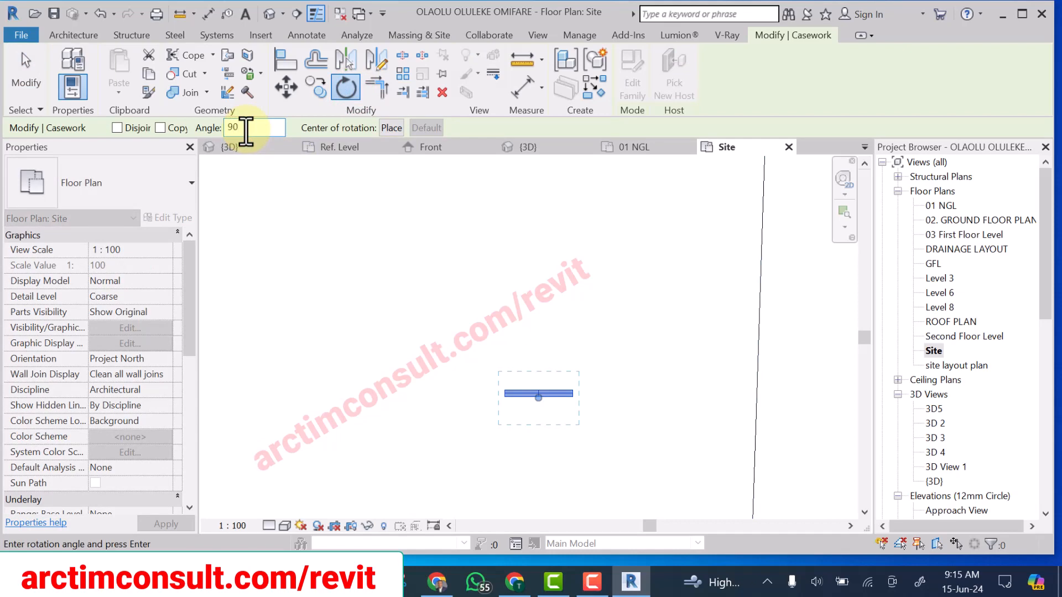
pyautogui.press('Return')
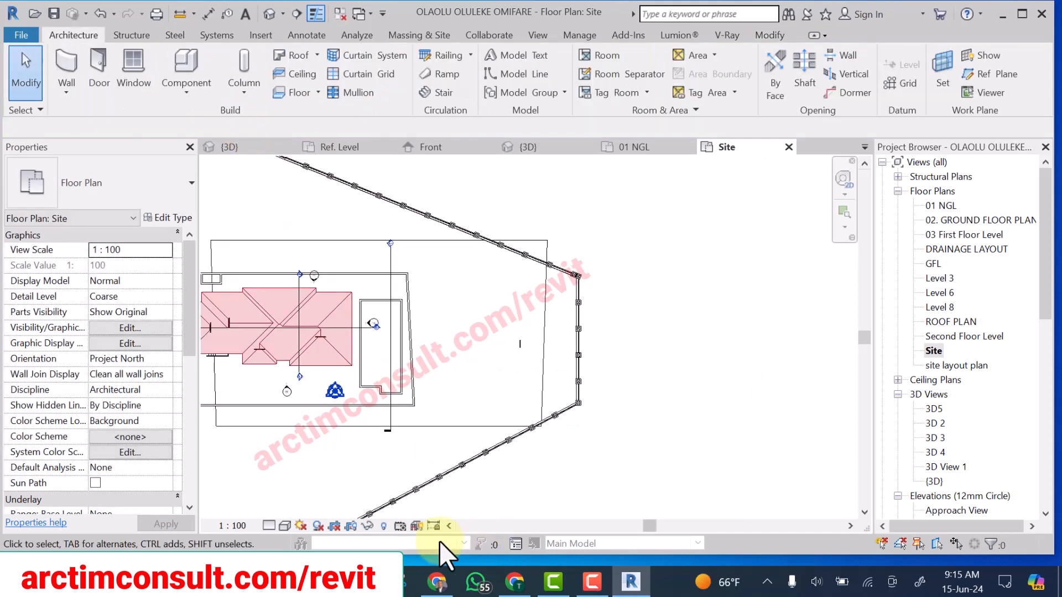
# - Reveal the hidden elements in the Site plan, unhide the LAWN floor and leave the reveal mode
pyautogui.click(383, 526)
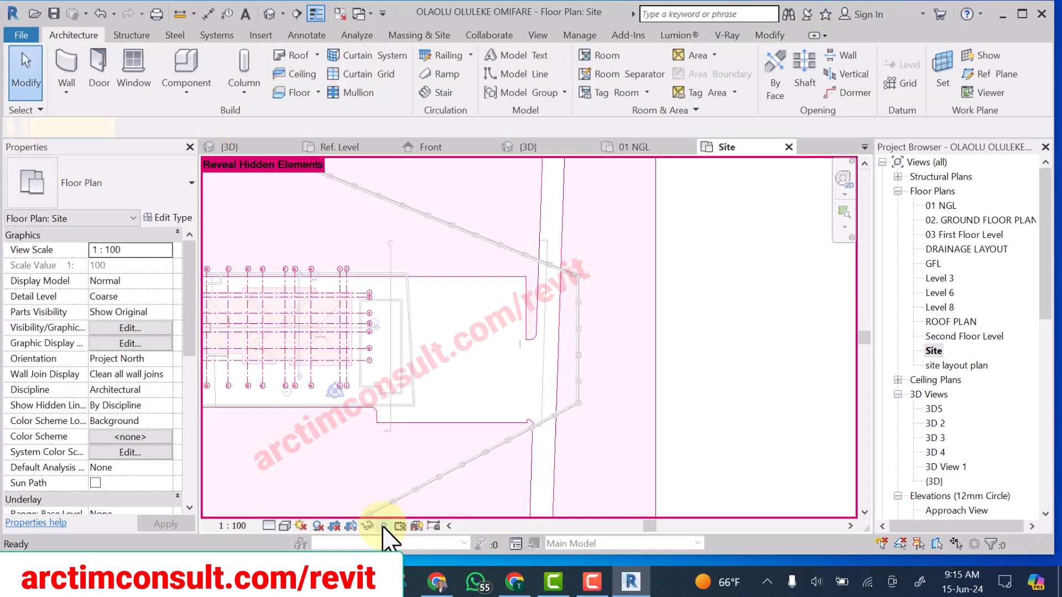
pyautogui.scroll(2, 550, 305)
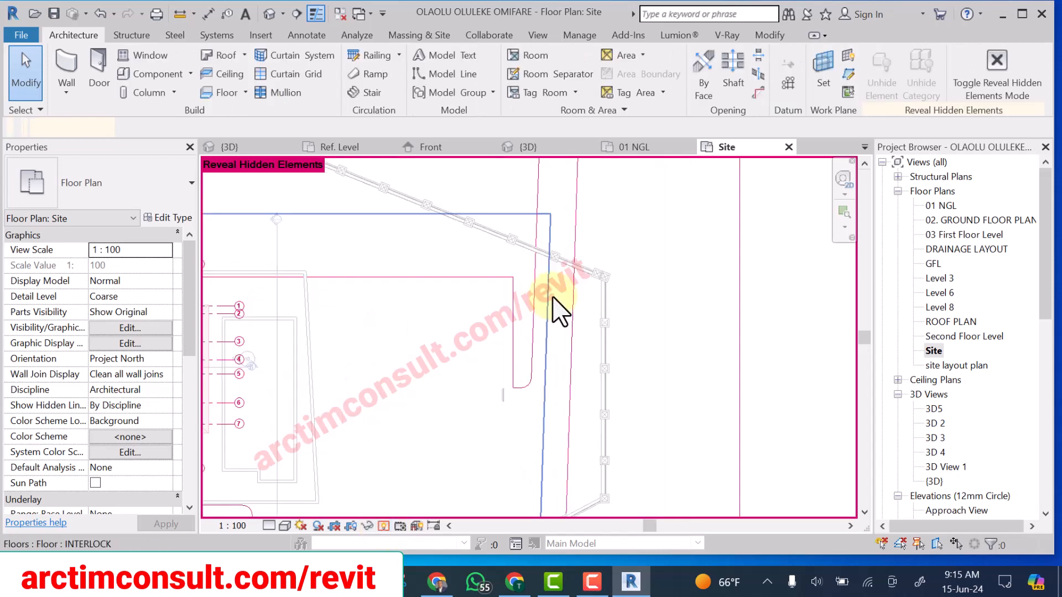
pyautogui.click(535, 301)
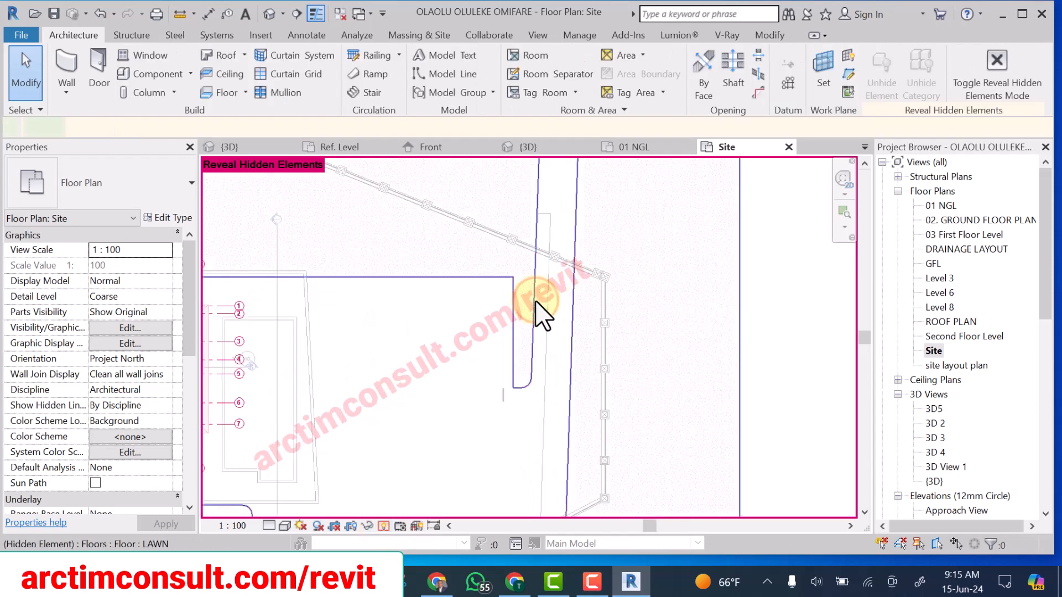
pyautogui.click(872, 76)
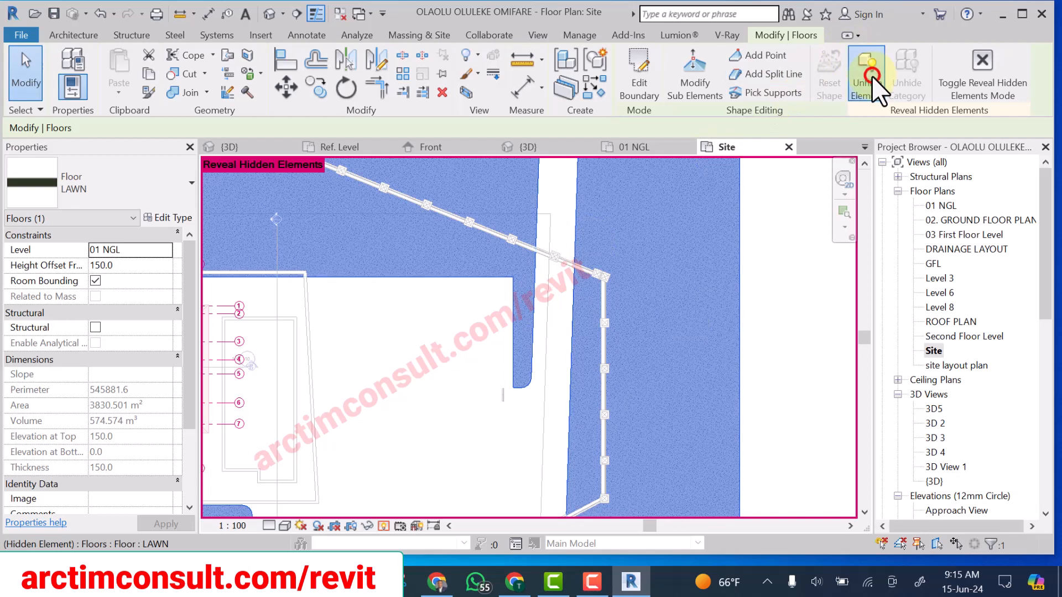
pyautogui.click(956, 77)
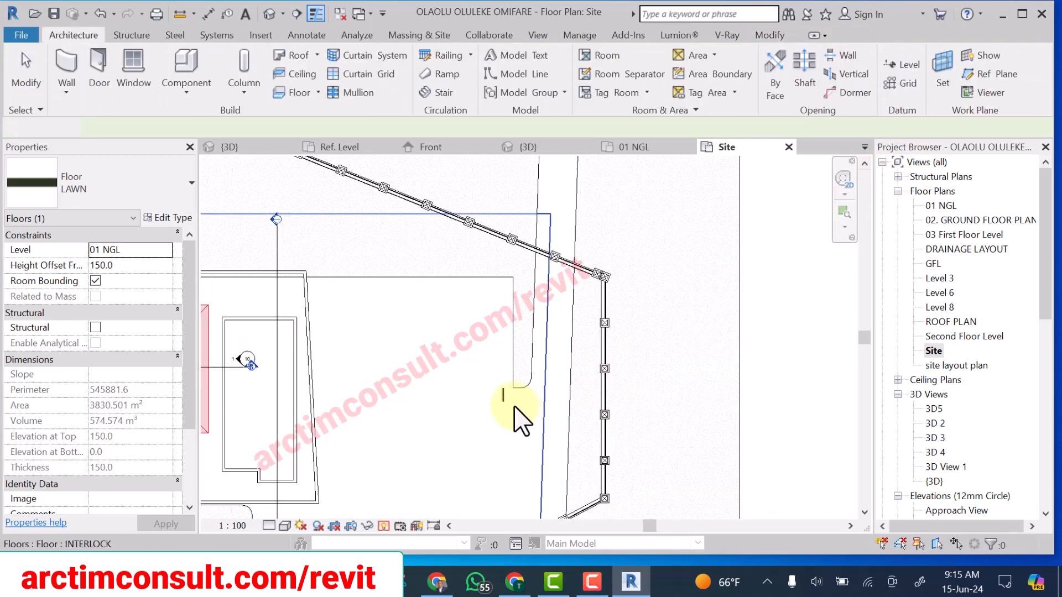
# - Move the kerb by its lower end onto the square corner at the end of the narrow lawn strip
pyautogui.scroll(5, 504, 399)
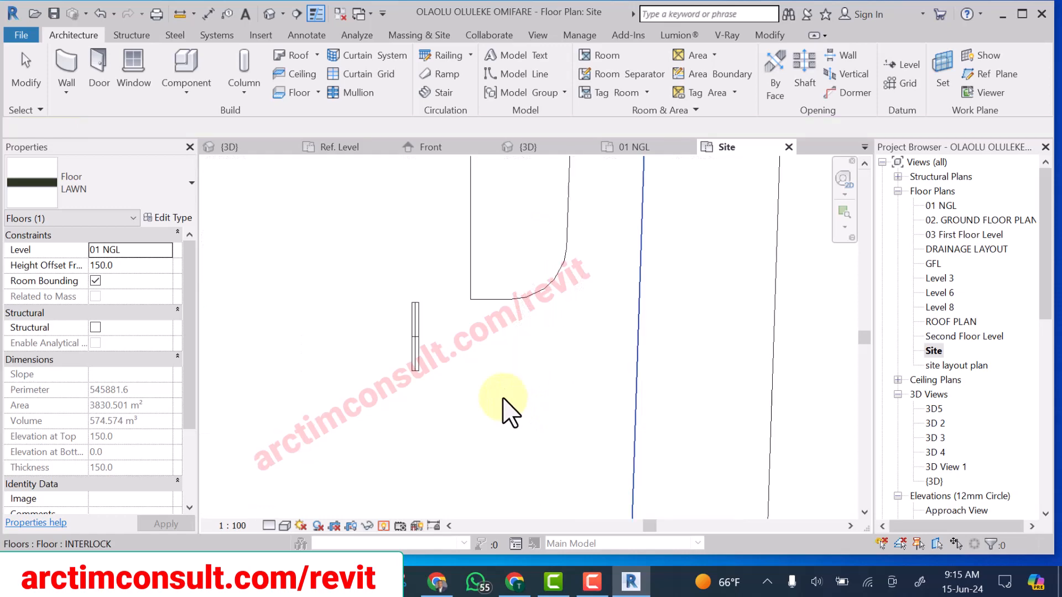
pyautogui.click(406, 336)
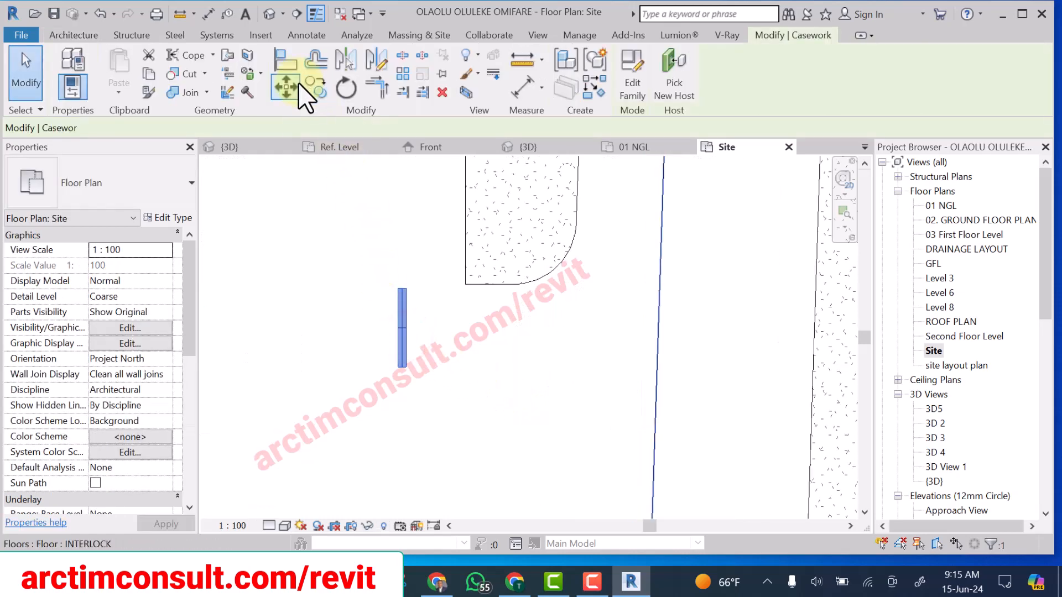
pyautogui.click(284, 85)
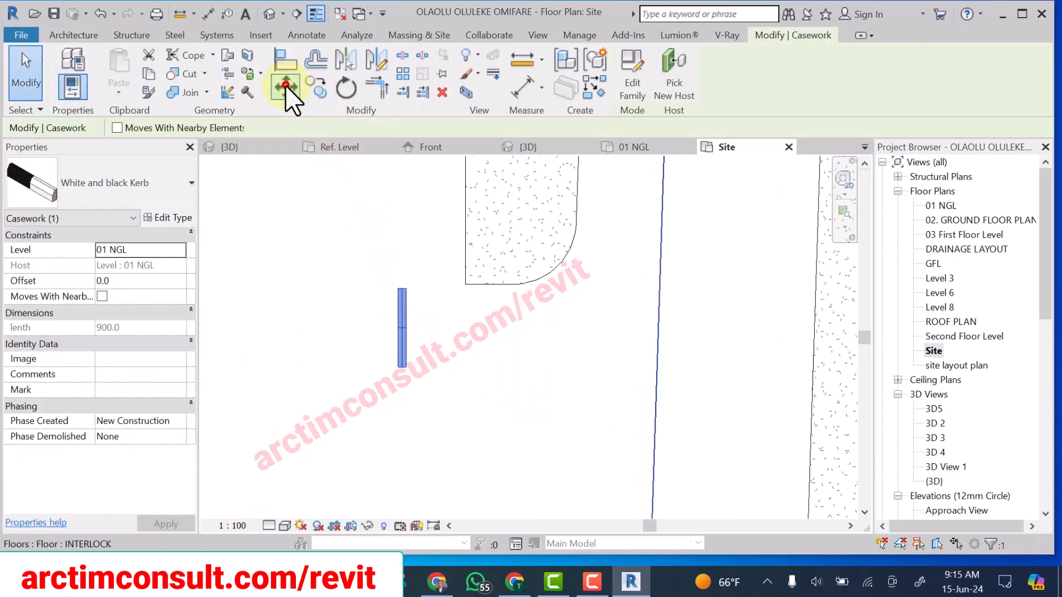
pyautogui.click(405, 368)
pyautogui.scroll(3, 476, 276)
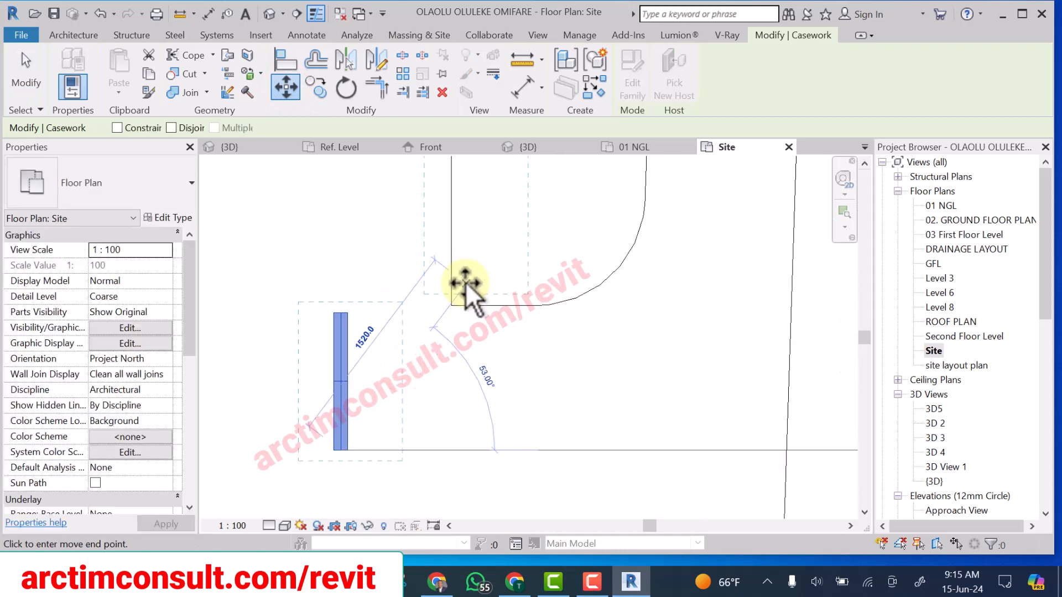
pyautogui.click(446, 310)
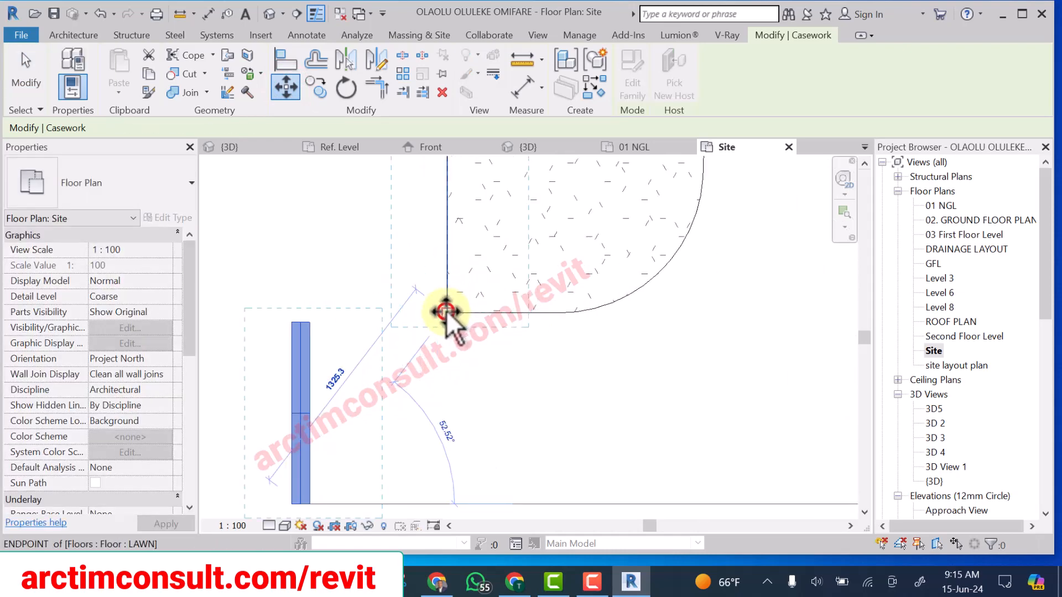
pyautogui.scroll(-5, 459, 332)
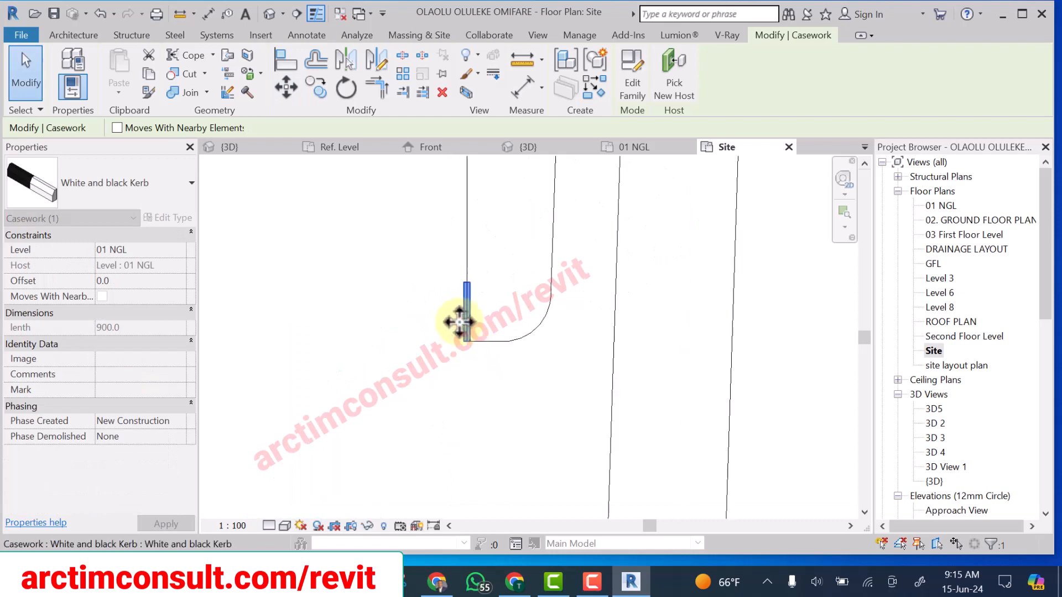
pyautogui.scroll(-5, 552, 390)
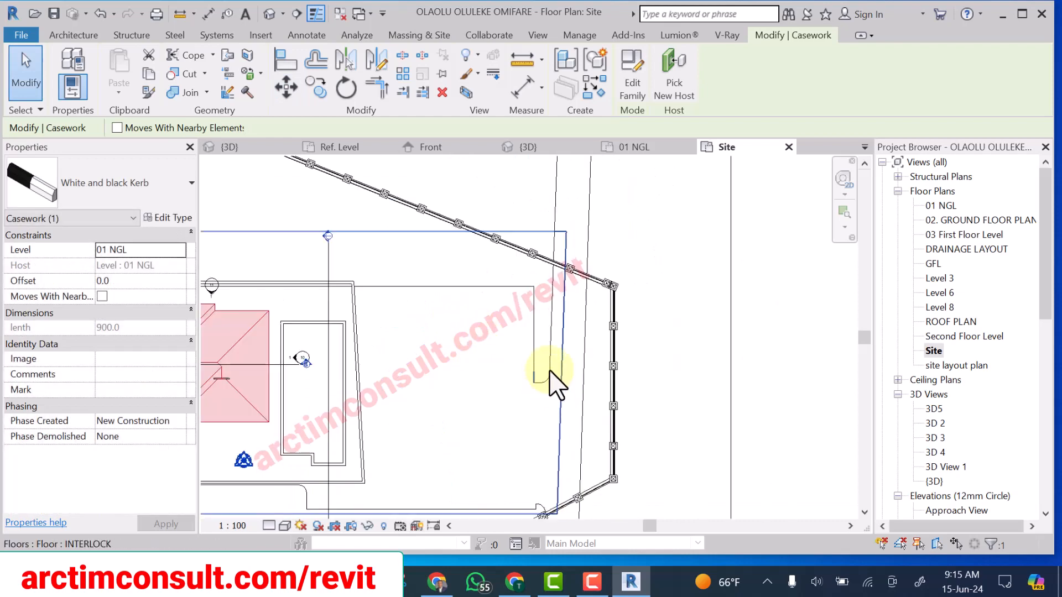
# - Array the kerb linearly without grouping, with 8 items placed end to end along the straight edge of the lawn strip
pyautogui.scroll(5, 553, 370)
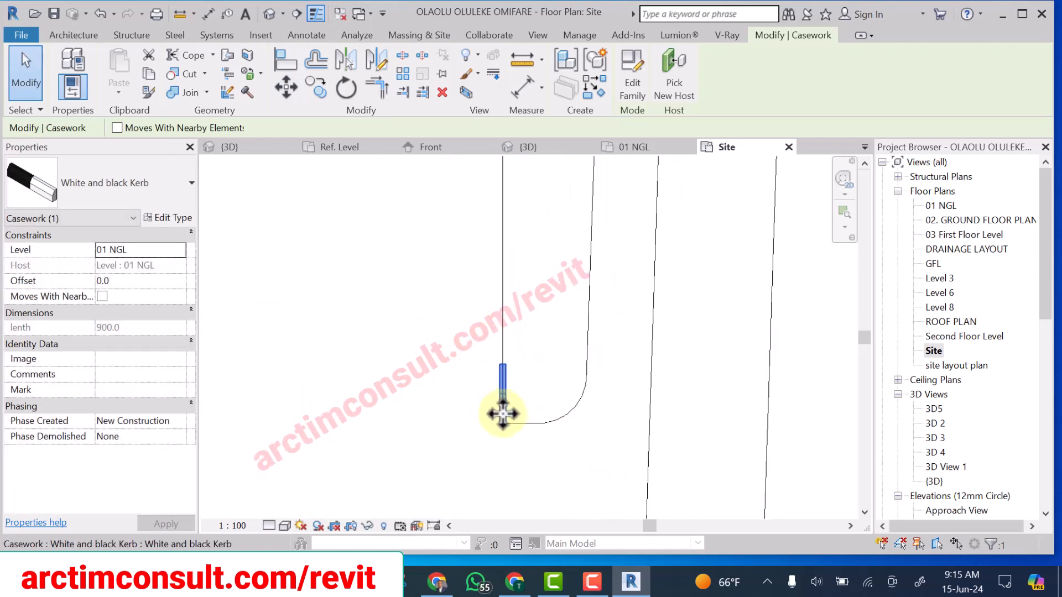
pyautogui.scroll(-1, 561, 379)
pyautogui.click(564, 381)
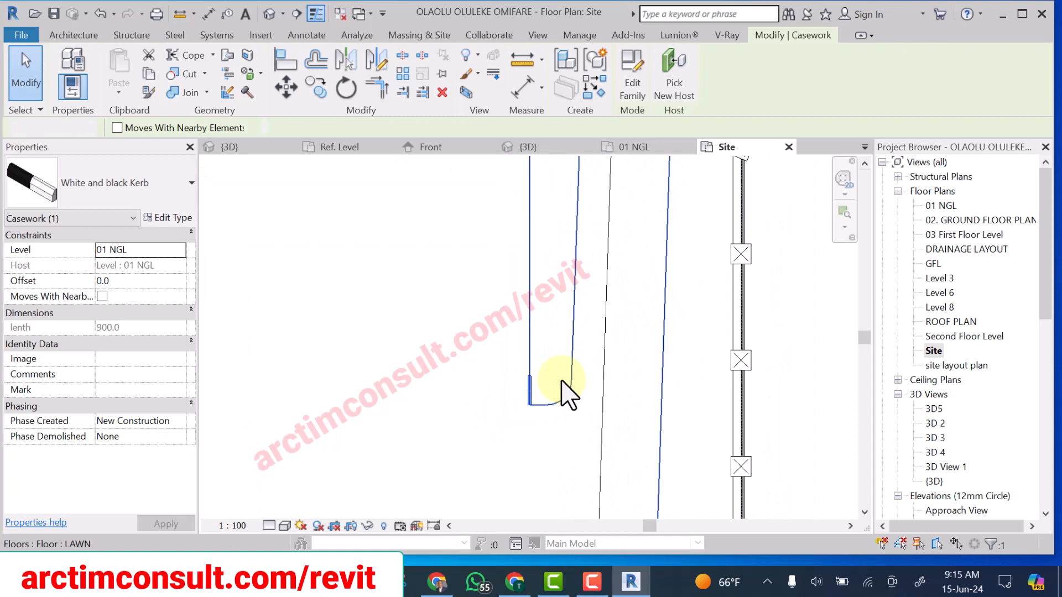
pyautogui.click(532, 409)
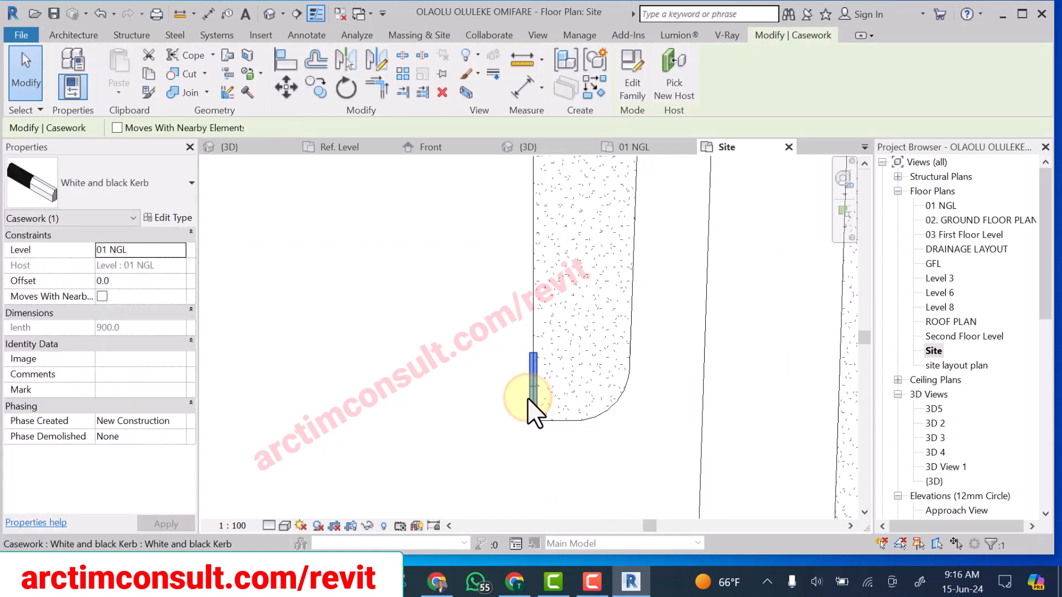
pyautogui.scroll(-1, 528, 397)
pyautogui.scroll(-2, 528, 397)
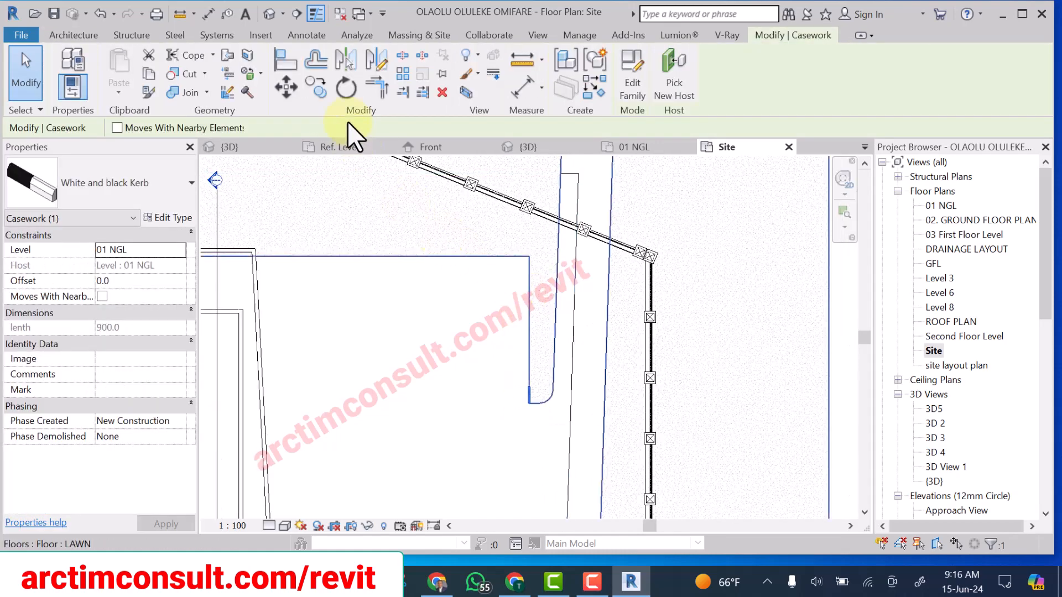
pyautogui.click(404, 74)
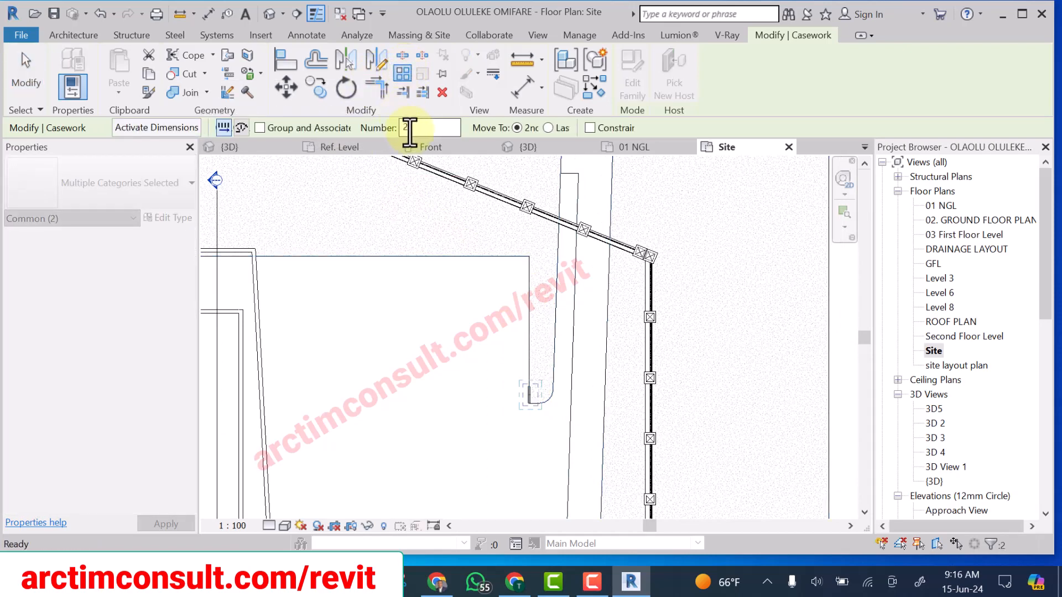
pyautogui.moveTo(423, 127); pyautogui.dragTo(394, 133)
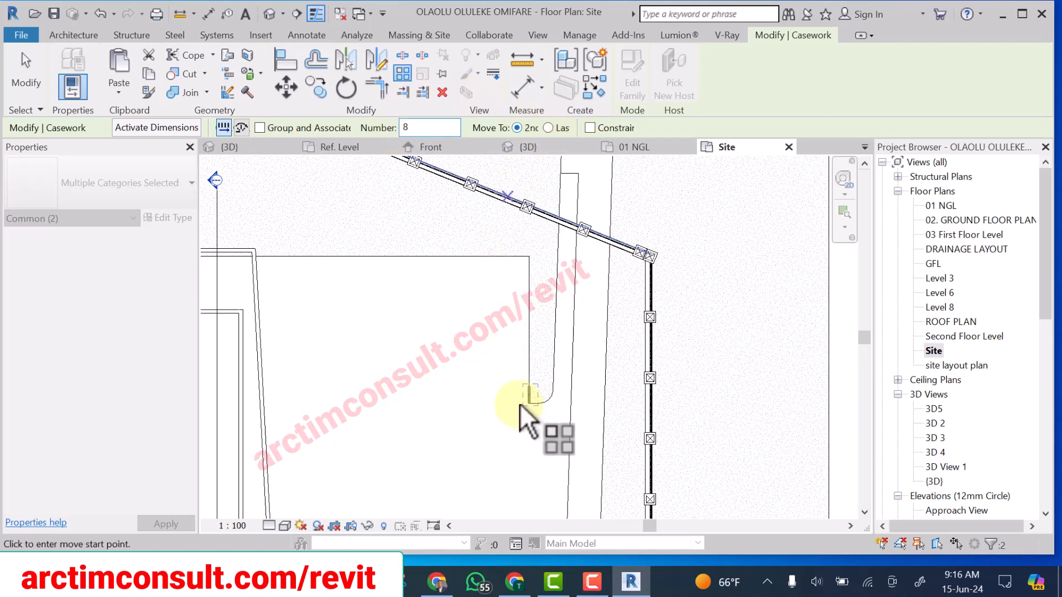
pyautogui.scroll(3, 523, 406)
pyautogui.scroll(1, 526, 406)
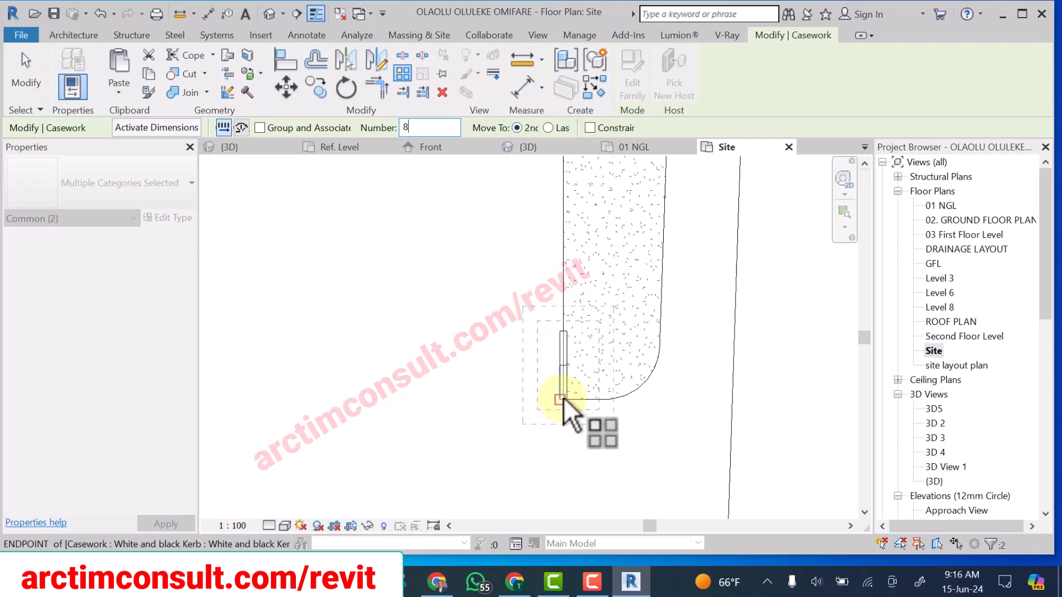
pyautogui.scroll(3, 564, 398)
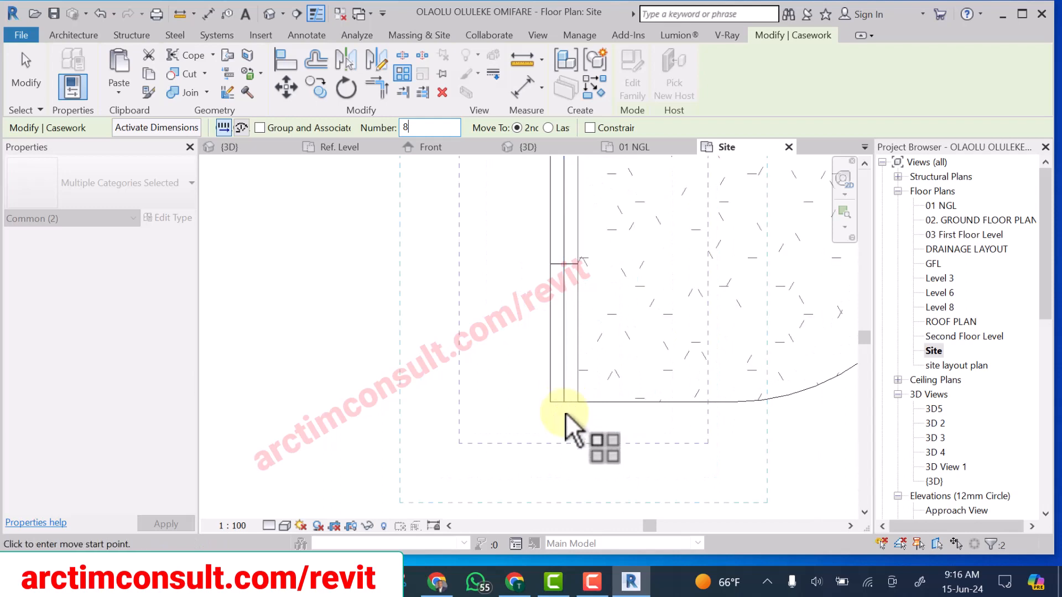
pyautogui.click(563, 402)
pyautogui.scroll(-3, 561, 437)
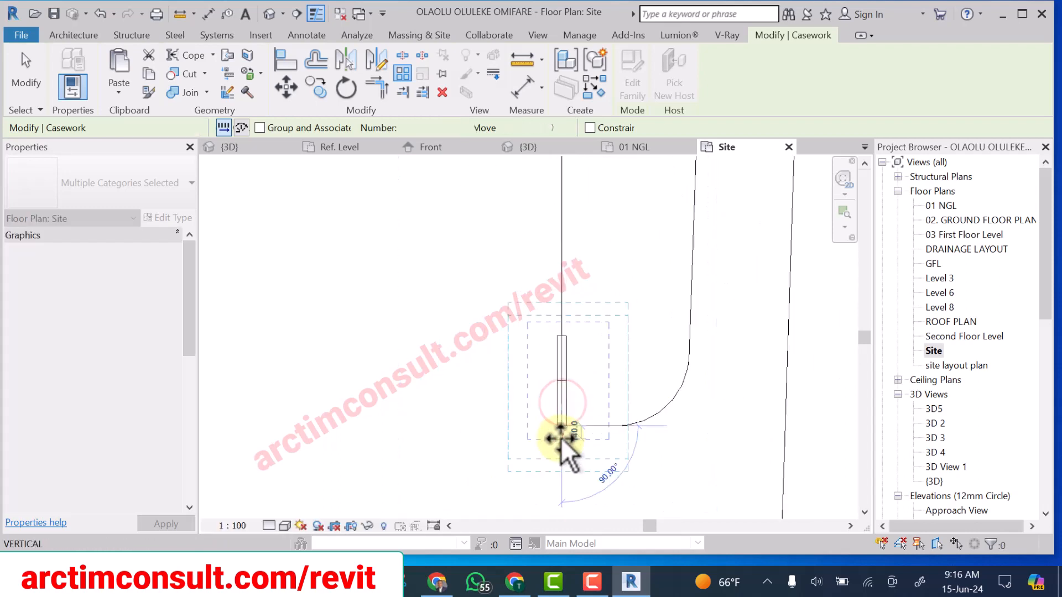
pyautogui.scroll(3, 562, 368)
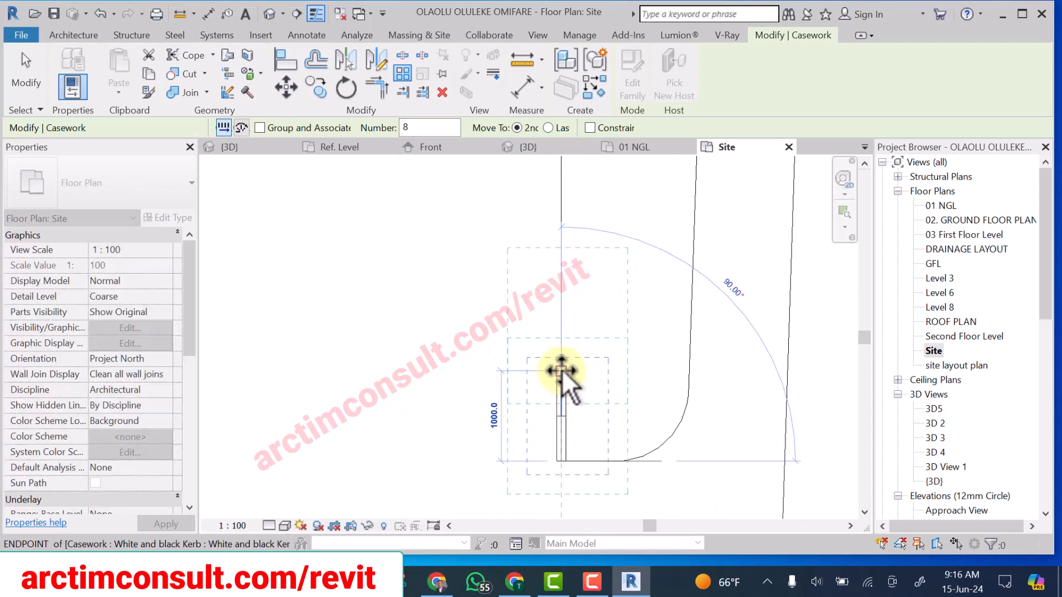
pyautogui.click(562, 370)
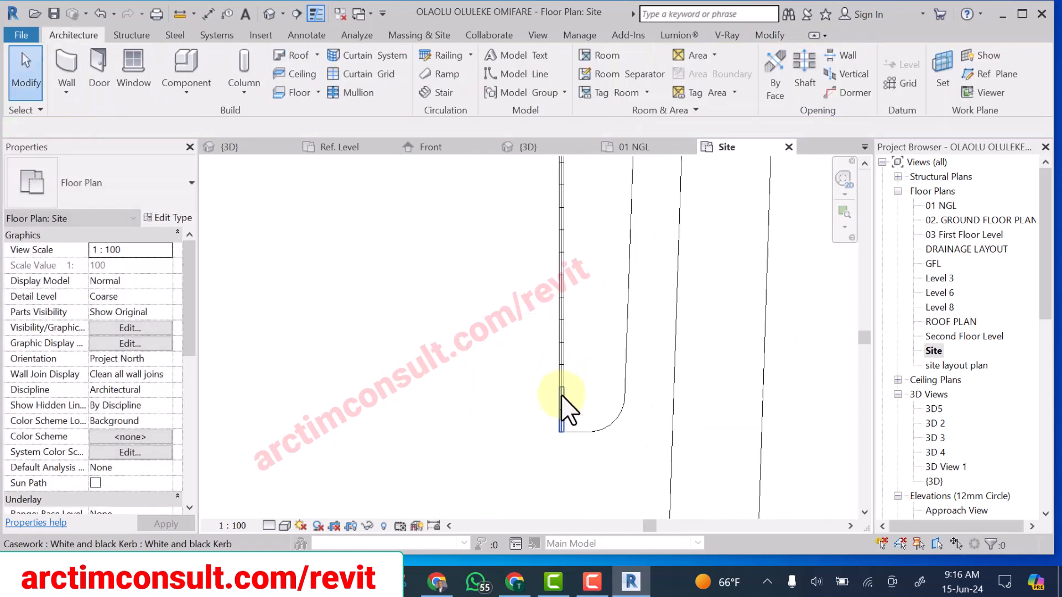
# - Examine the upper end of the kerb row at the lawn's inner corner and view the row in the default 3D view
pyautogui.scroll(-2, 561, 409)
pyautogui.scroll(2, 562, 210)
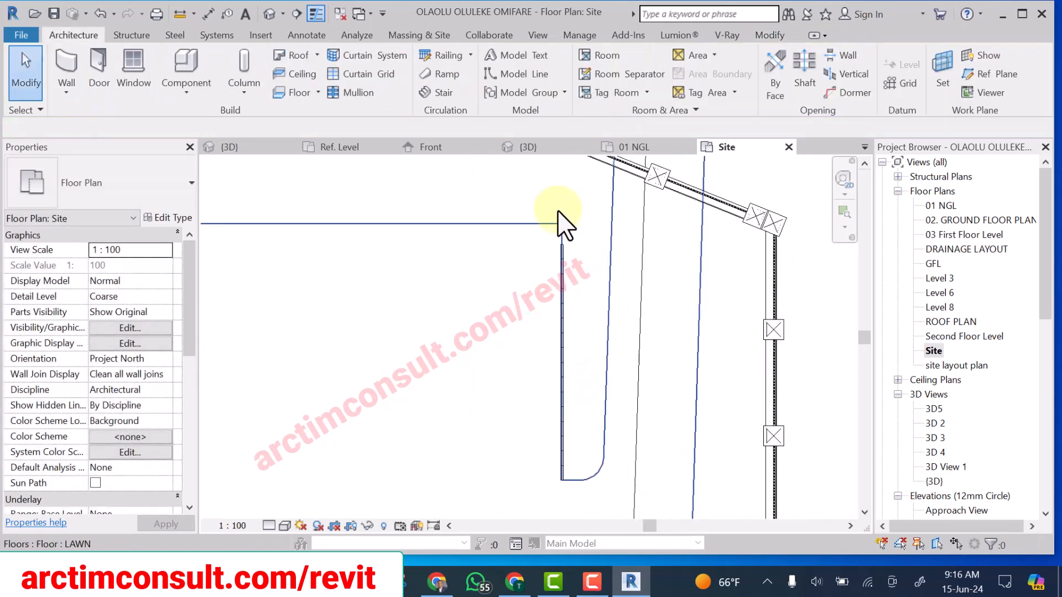
pyautogui.scroll(2, 564, 277)
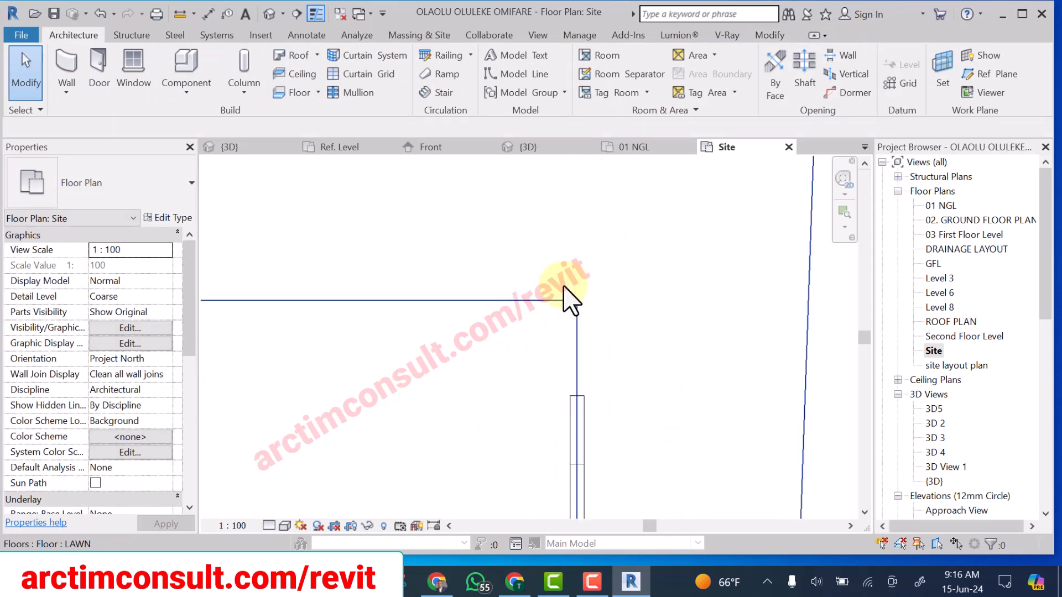
pyautogui.click(578, 421)
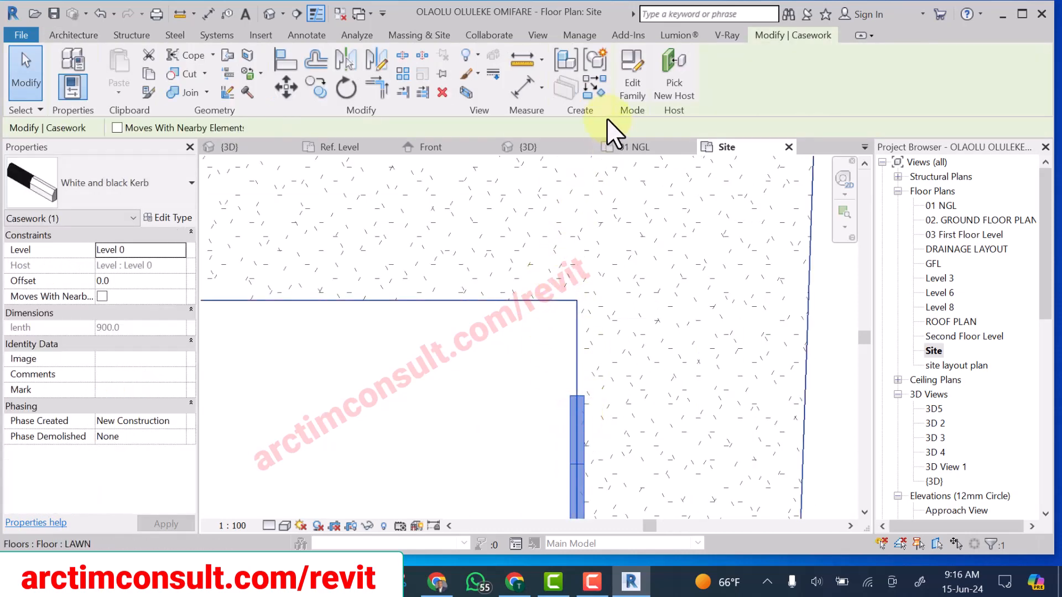
pyautogui.scroll(-2, 583, 345)
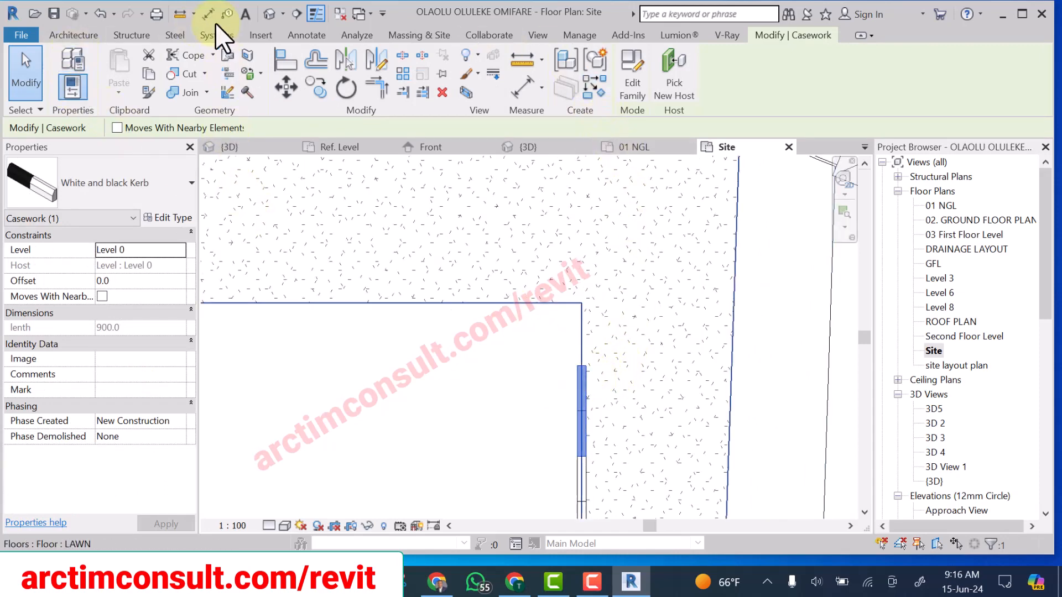
pyautogui.click(268, 11)
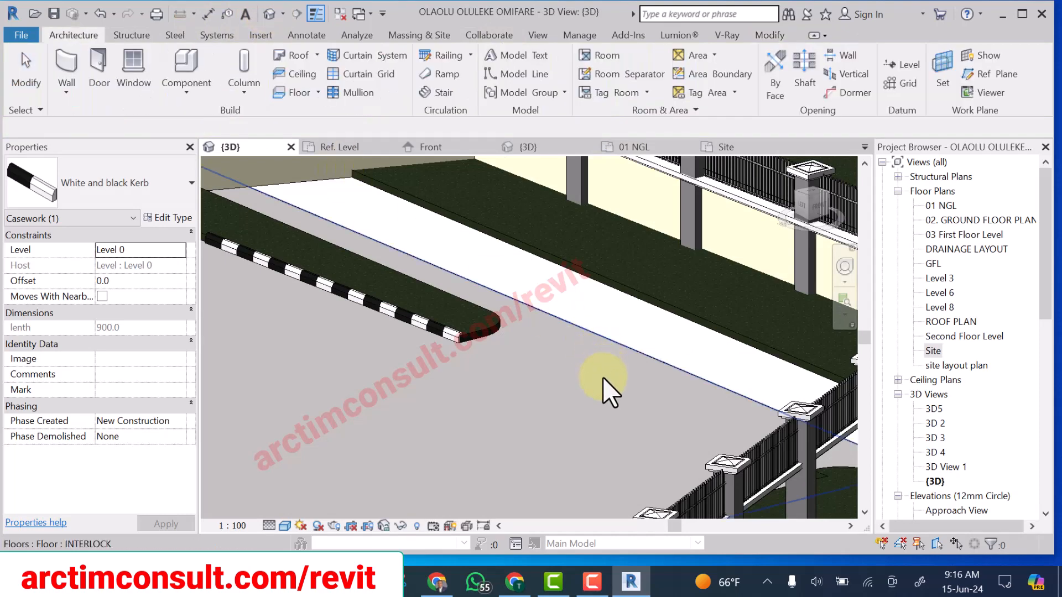
# - Examine both ends of the kerb row in the 3D view and return to the Site floor plan
pyautogui.scroll(5, 399, 300)
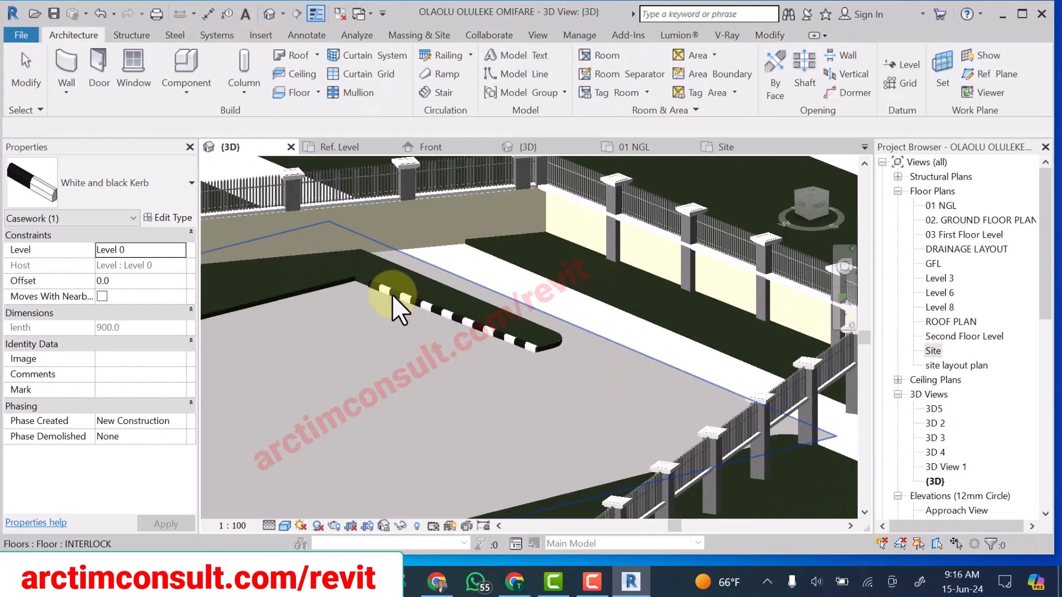
pyautogui.scroll(-3, 725, 423)
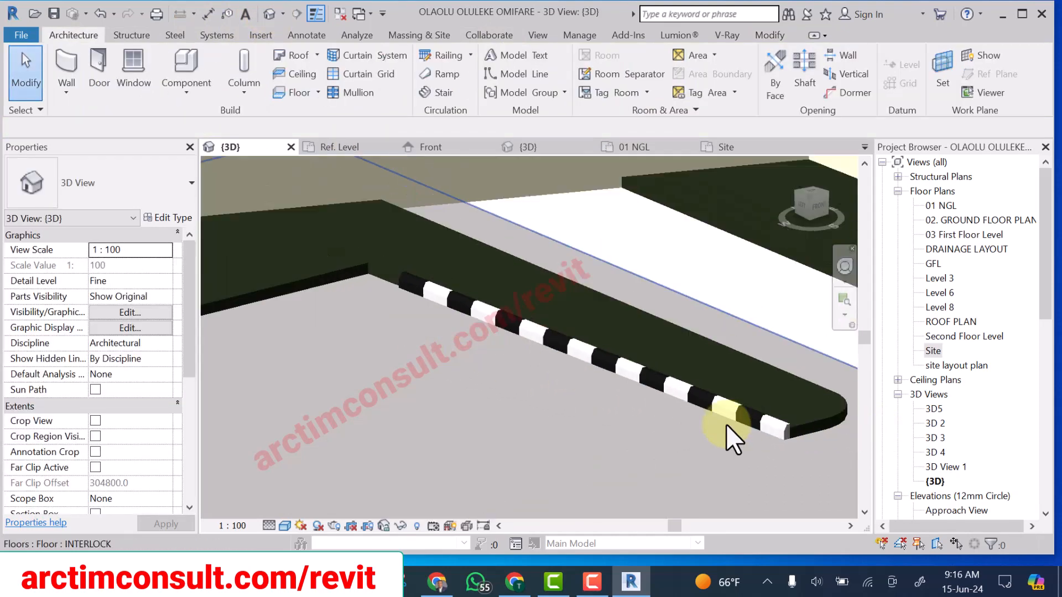
pyautogui.scroll(4, 425, 304)
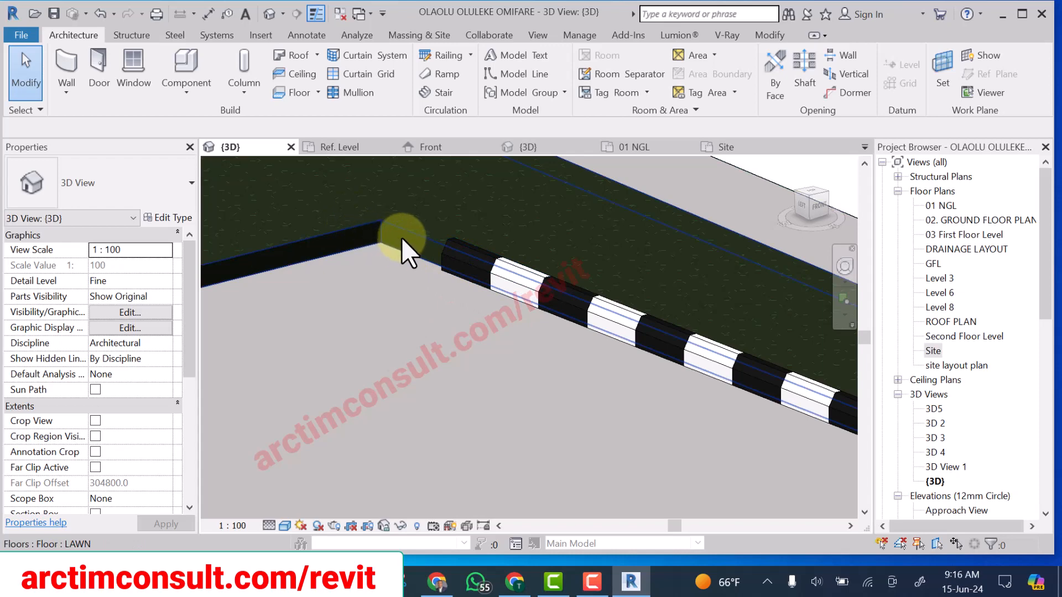
pyautogui.scroll(-5, 402, 237)
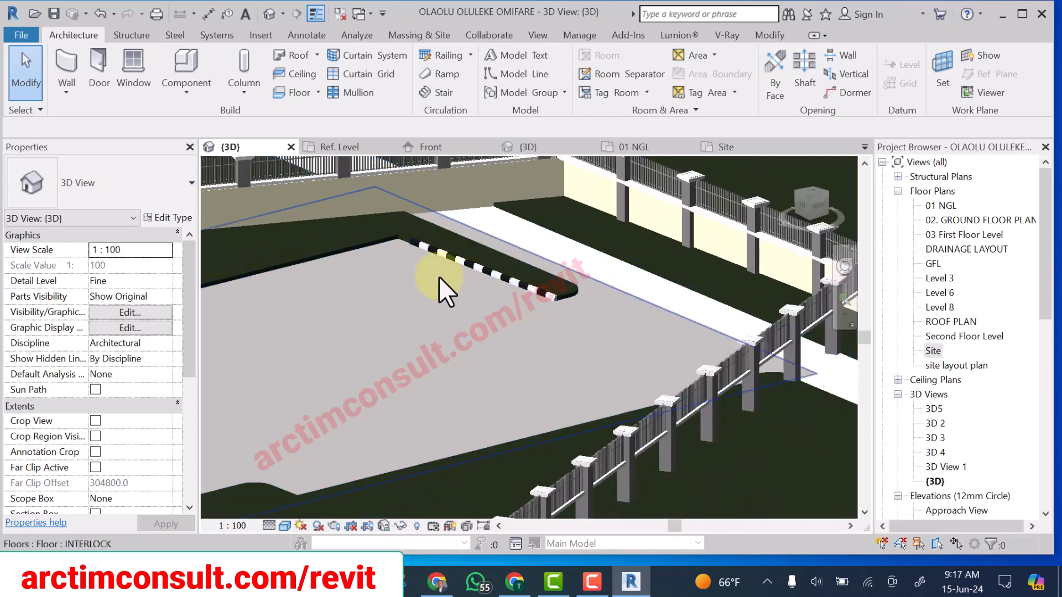
pyautogui.doubleClick(934, 350)
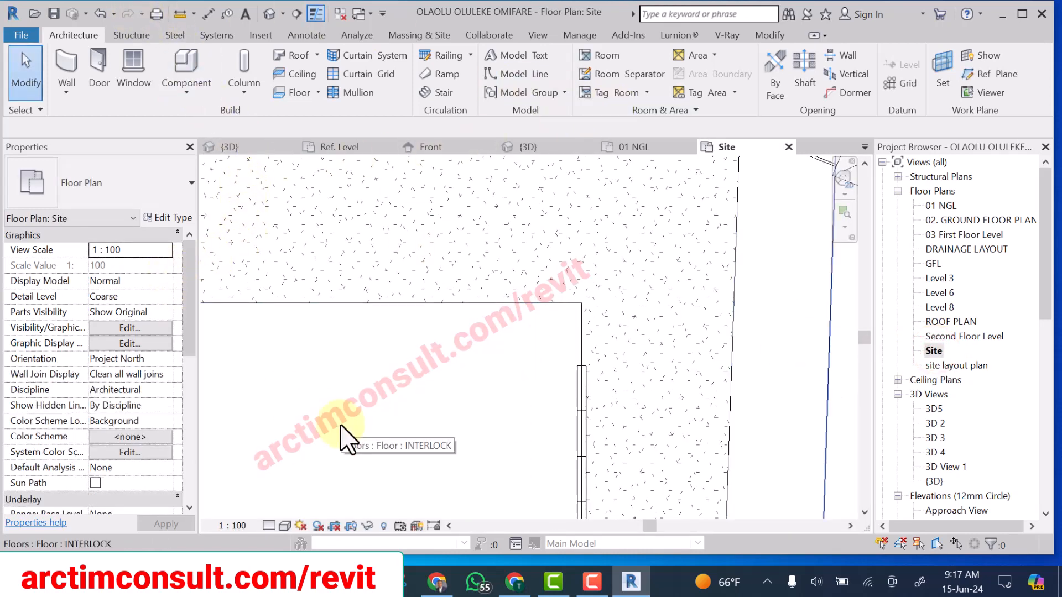
pyautogui.click(183, 91)
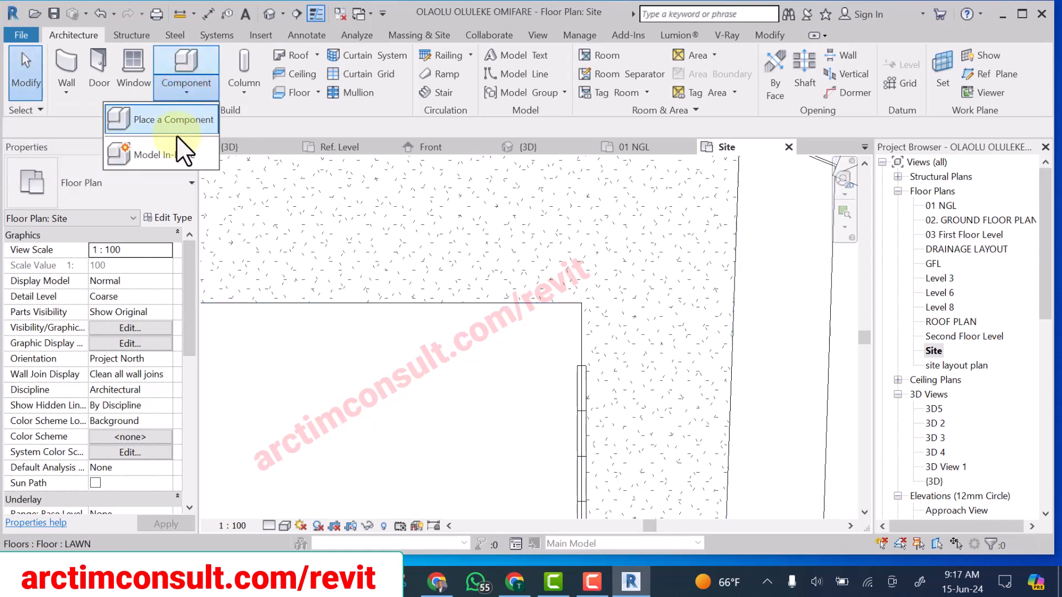
pyautogui.click(169, 121)
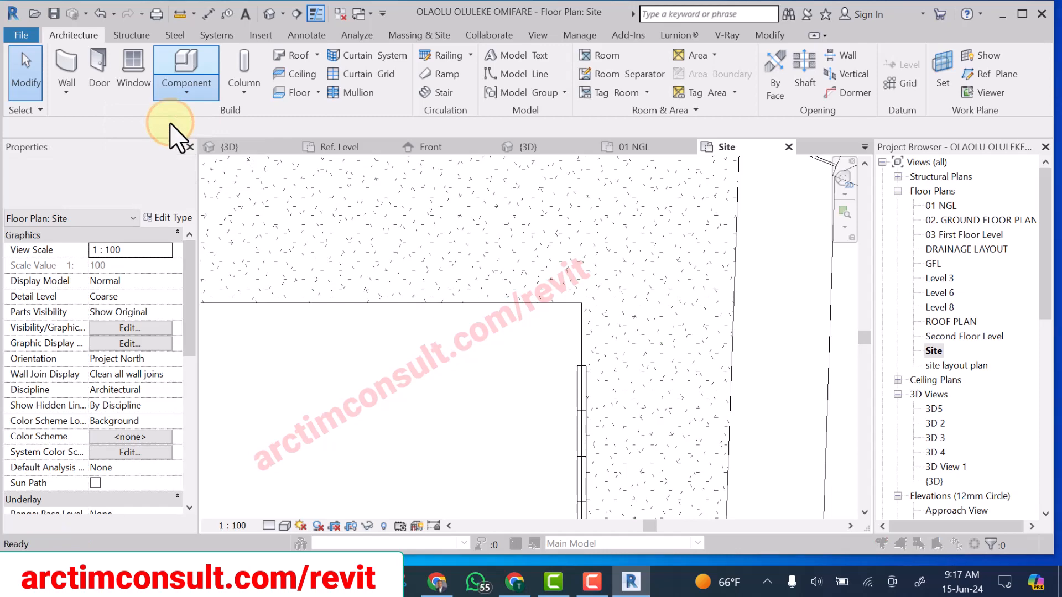
pyautogui.click(460, 245)
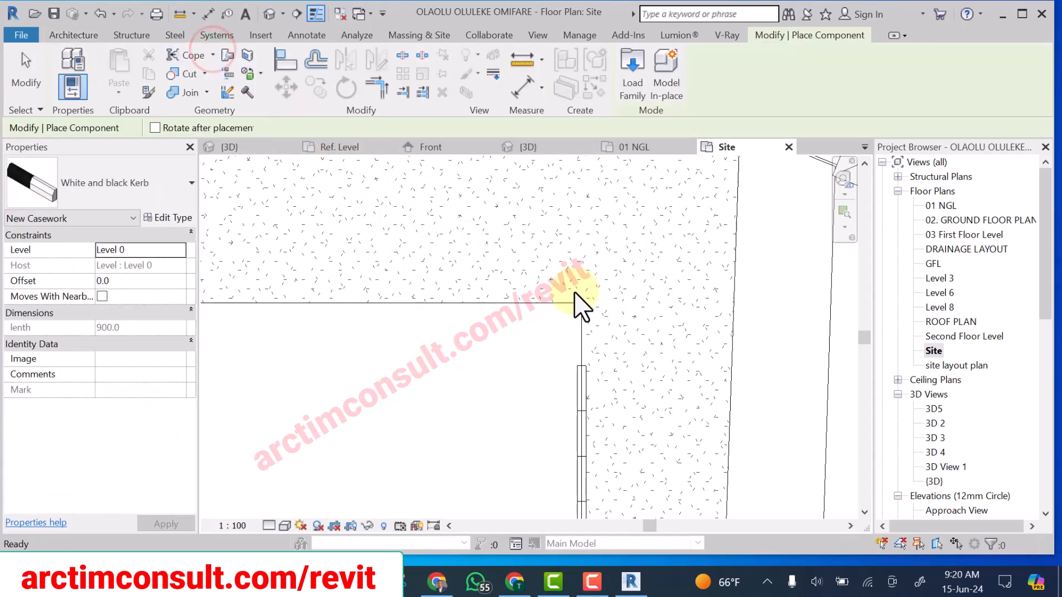
pyautogui.scroll(-3, 563, 317)
pyautogui.scroll(4, 563, 318)
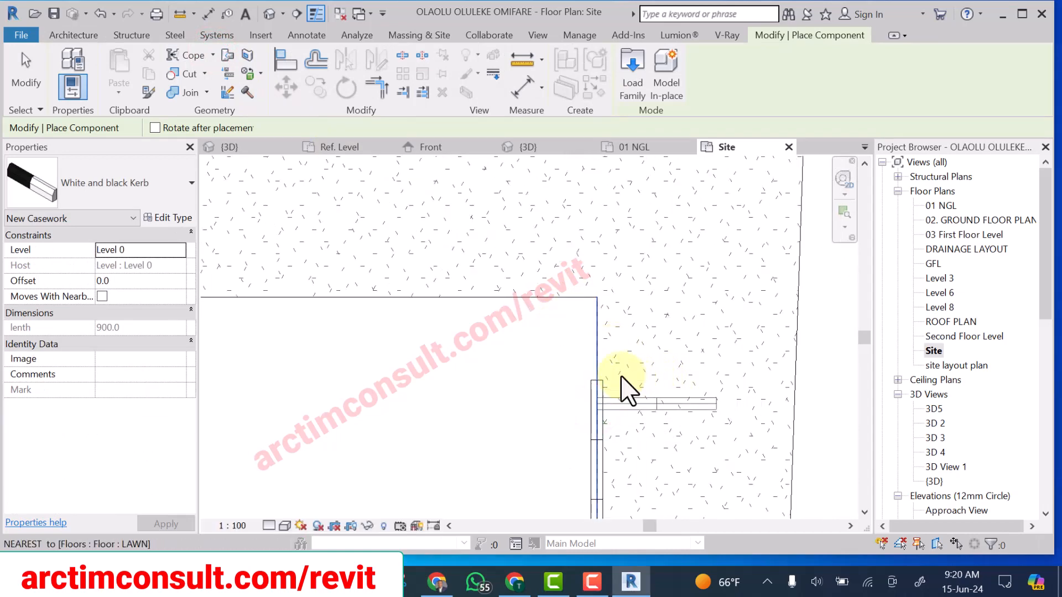
pyautogui.press('Escape')
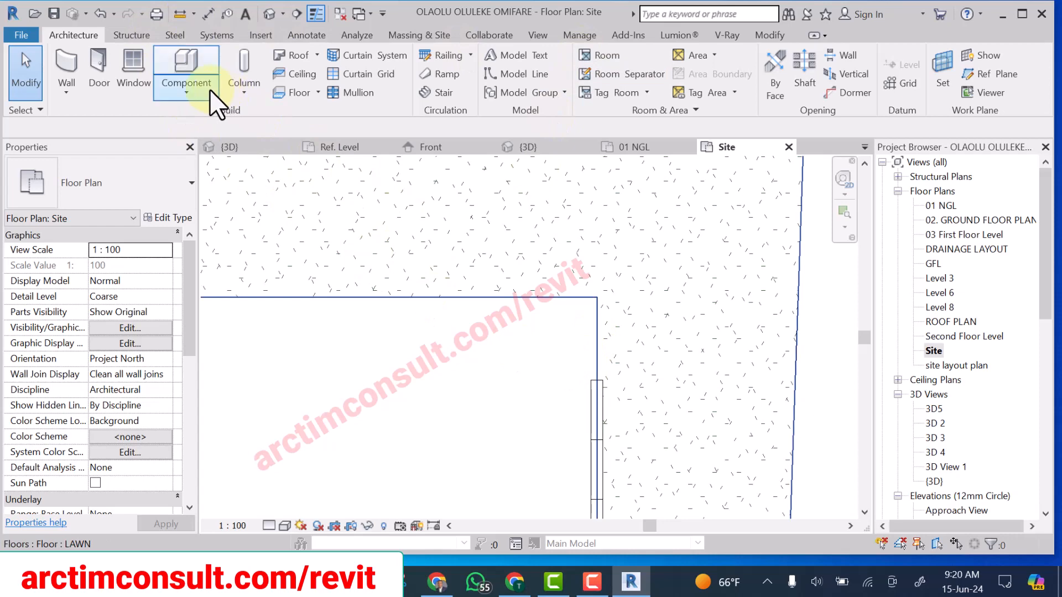
# - Start placing a component and load the White Kerb family from the Kerbs folder in the US Metric Casework library
pyautogui.click(182, 88)
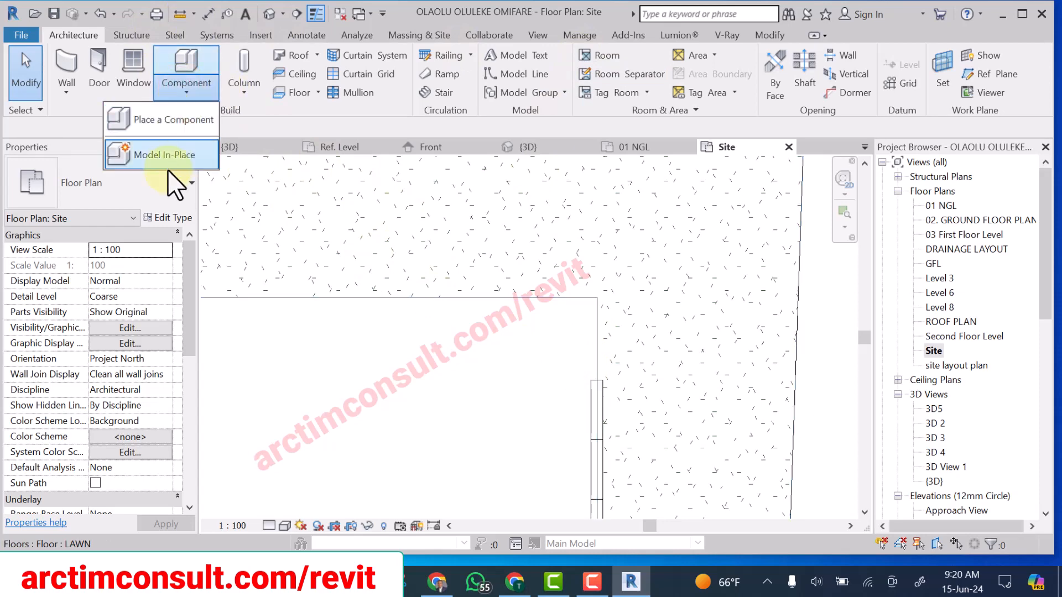
pyautogui.click(164, 121)
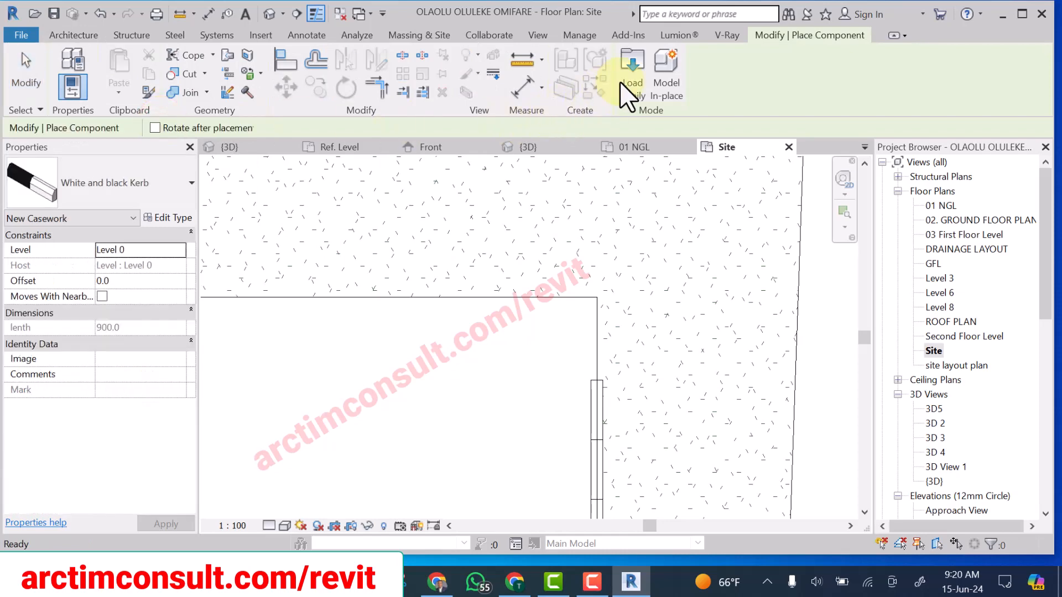
pyautogui.click(631, 77)
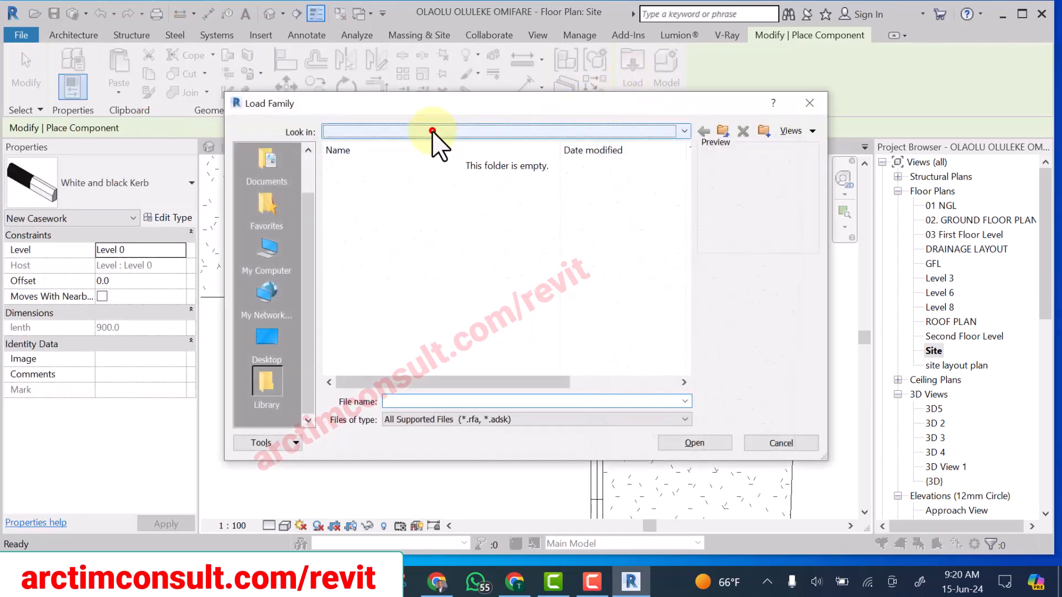
pyautogui.click(433, 132)
pyautogui.scroll(3, 411, 175)
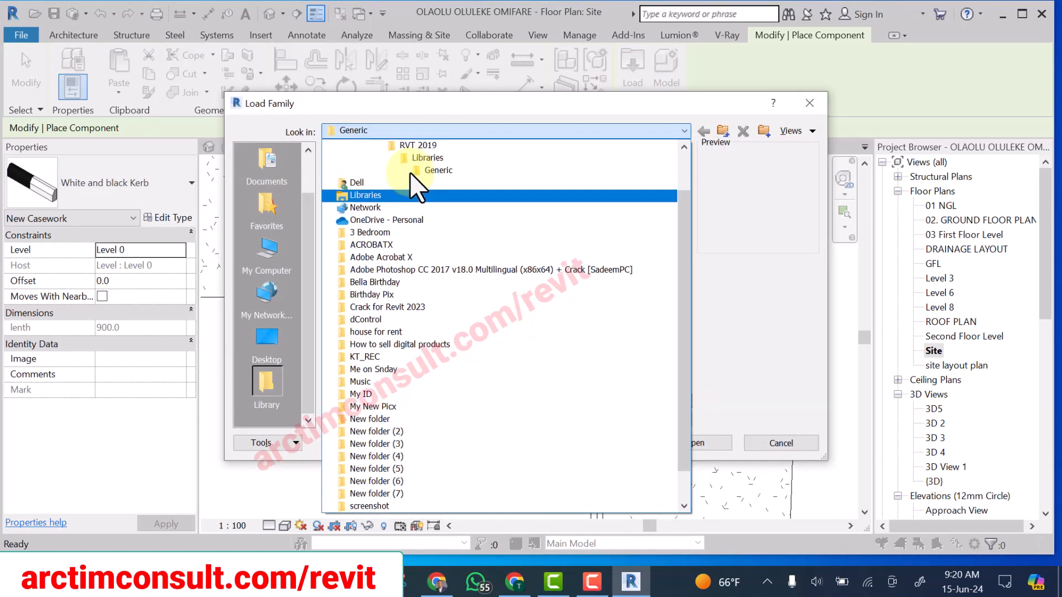
pyautogui.click(427, 217)
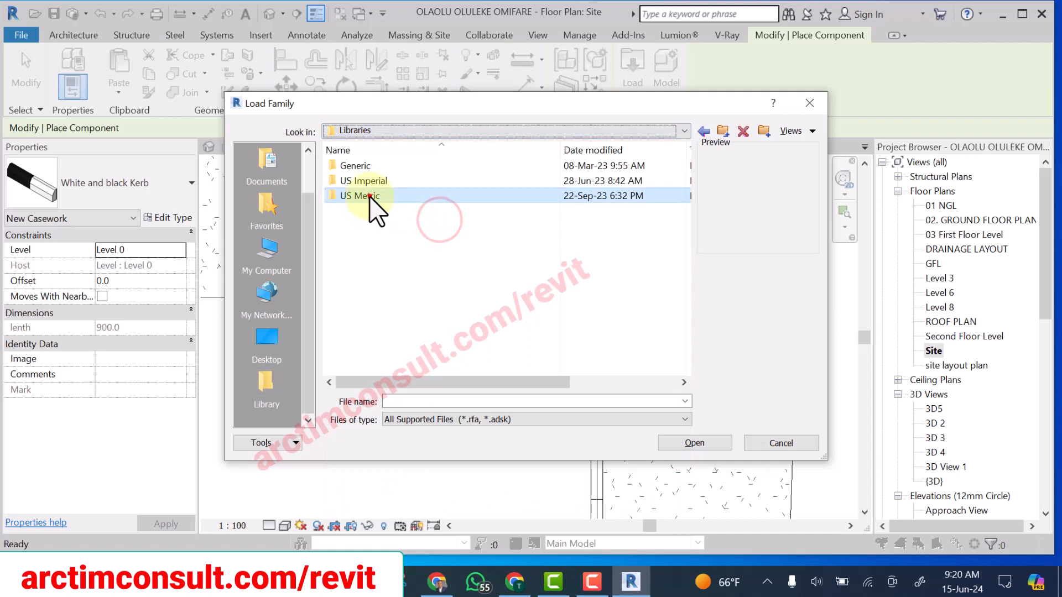
pyautogui.doubleClick(365, 195)
pyautogui.doubleClick(366, 182)
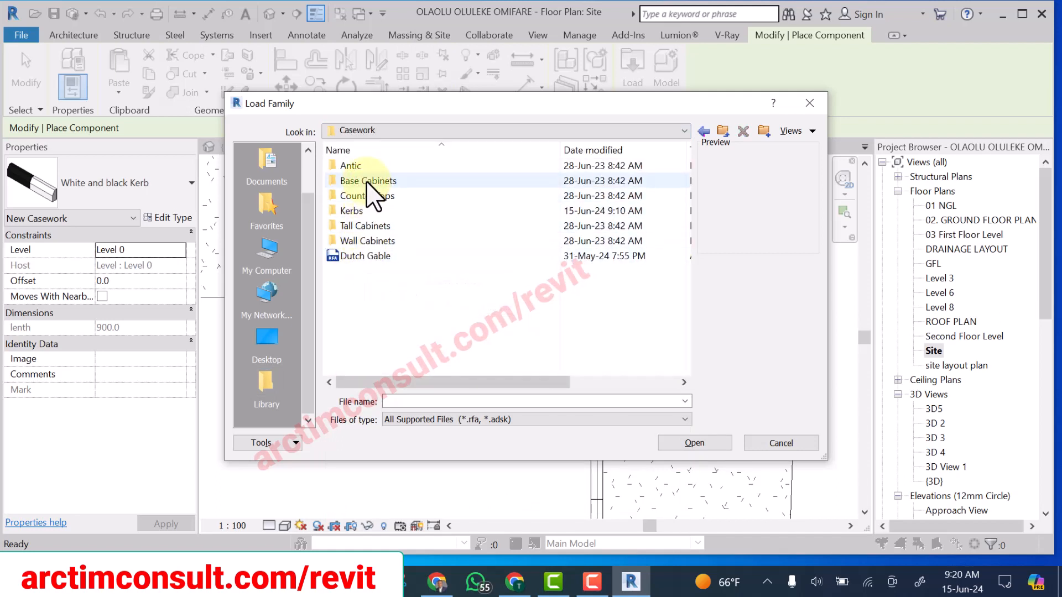
pyautogui.doubleClick(353, 212)
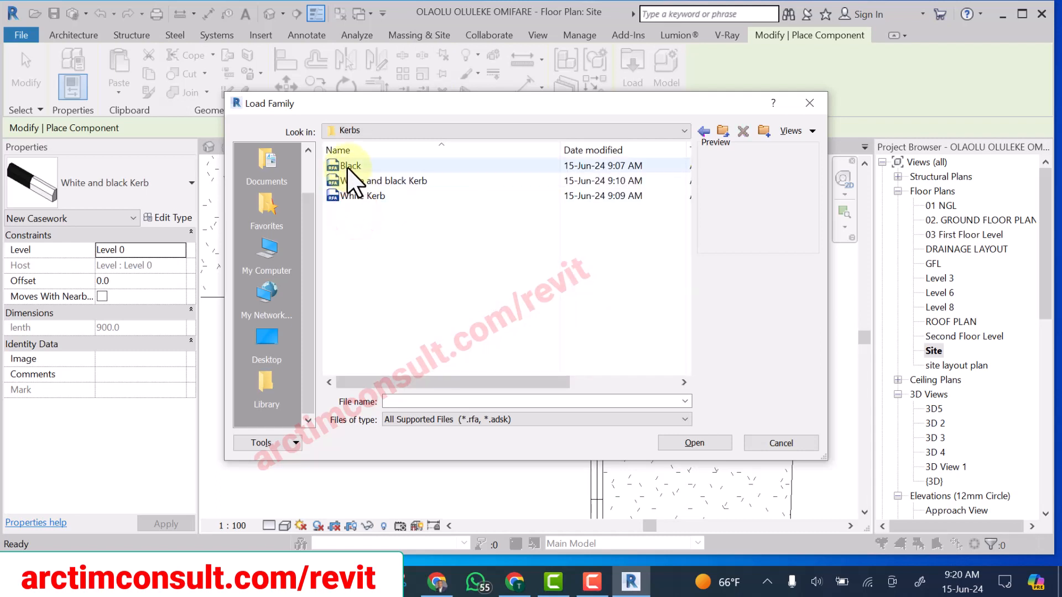
pyautogui.click(356, 196)
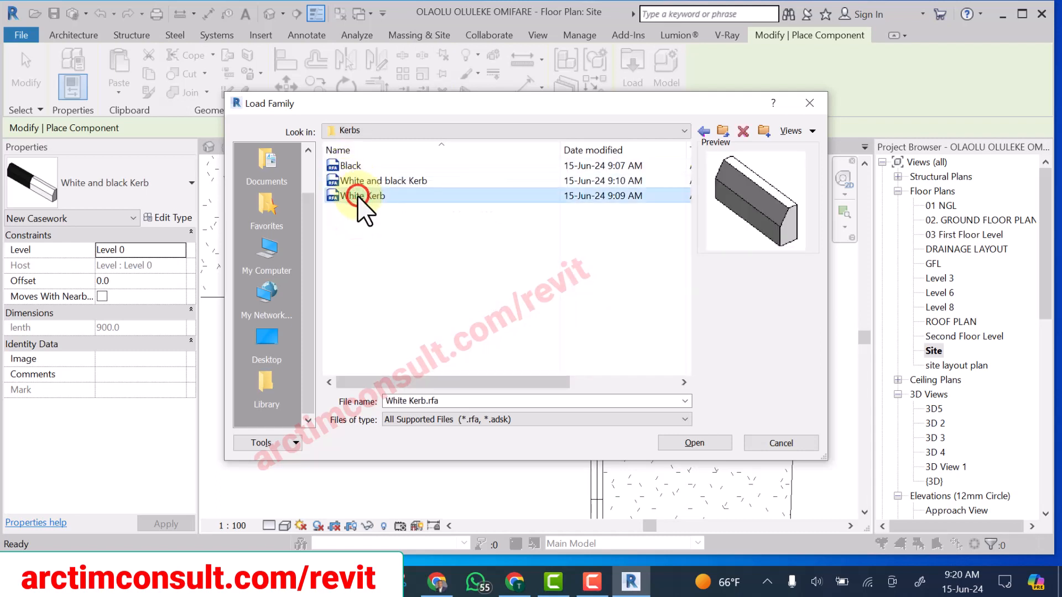
pyautogui.click(684, 446)
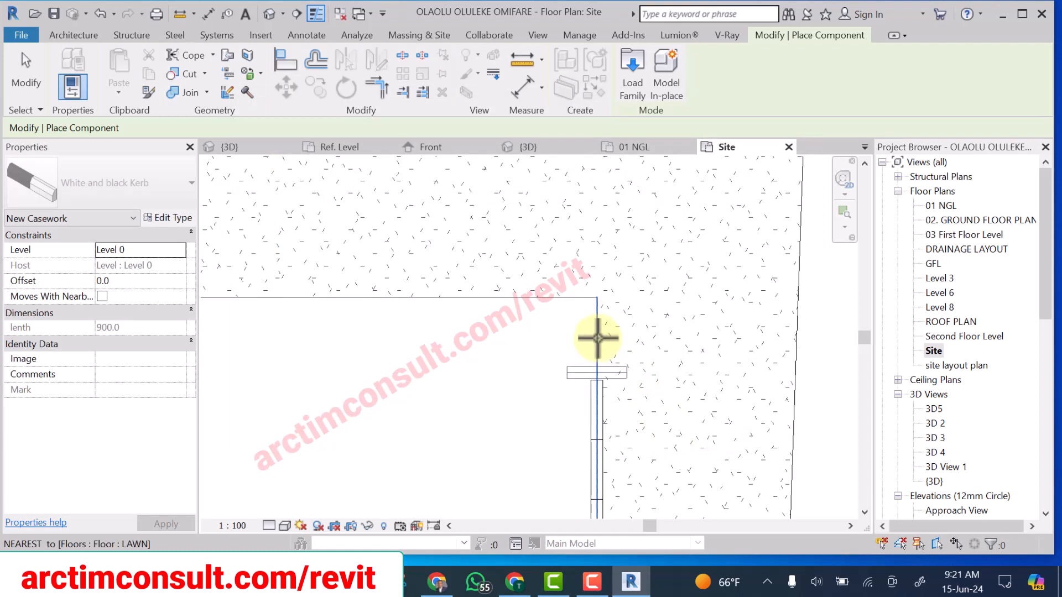
# - Rotate the White Kerb parallel to the kerb row and place it in the gap just above the row's upper end
pyautogui.press('space')
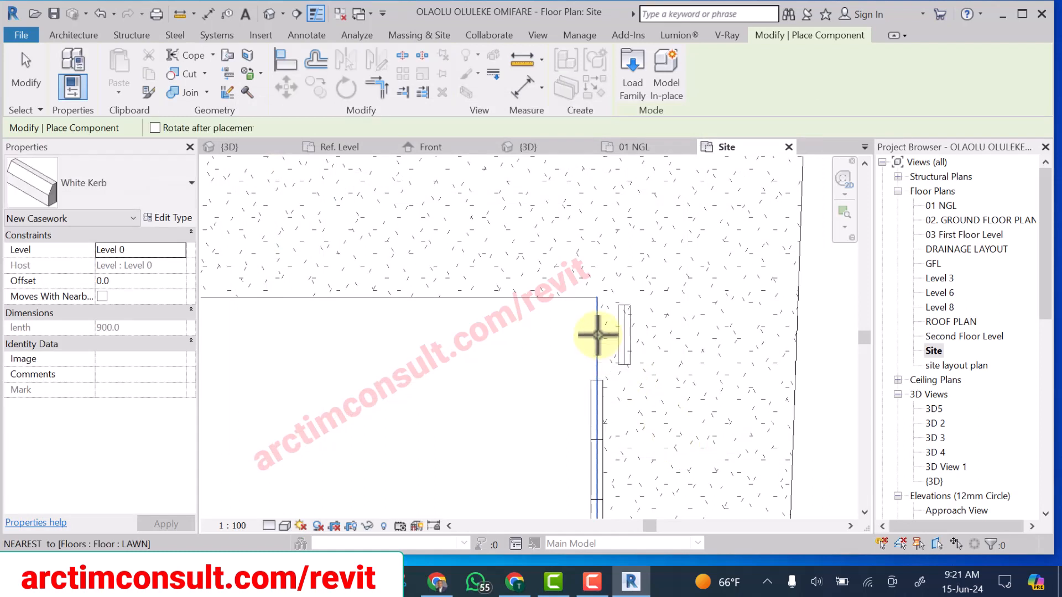
pyautogui.press('space')
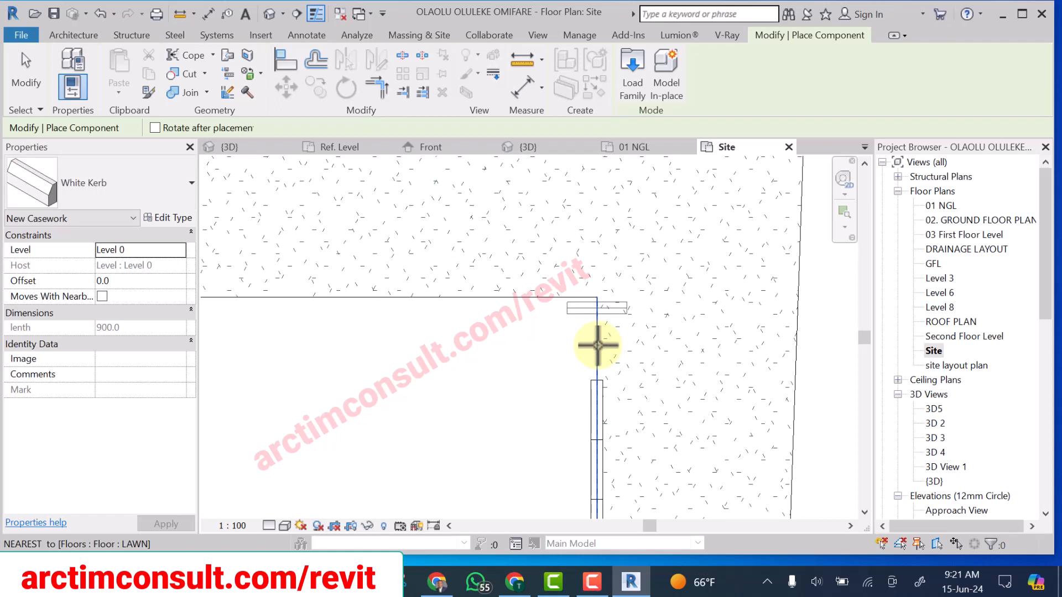
pyautogui.press('space')
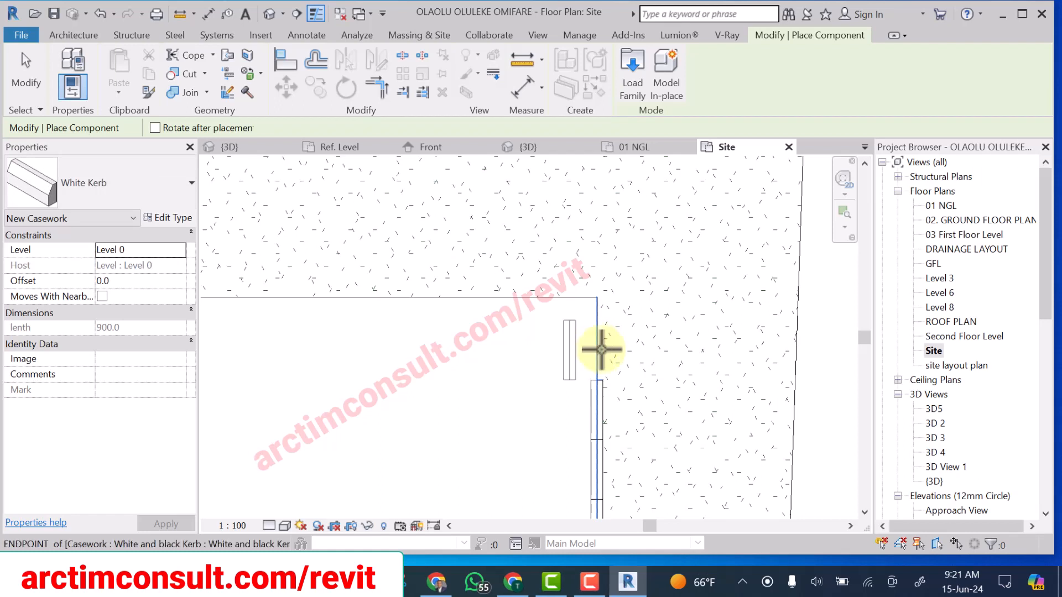
pyautogui.scroll(1, 620, 353)
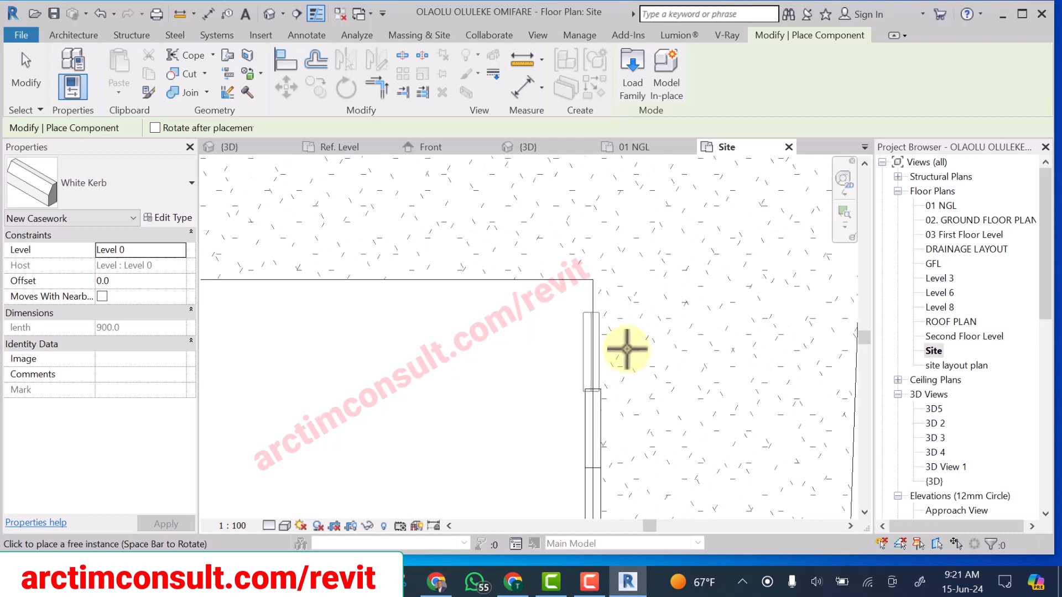
pyautogui.click(626, 347)
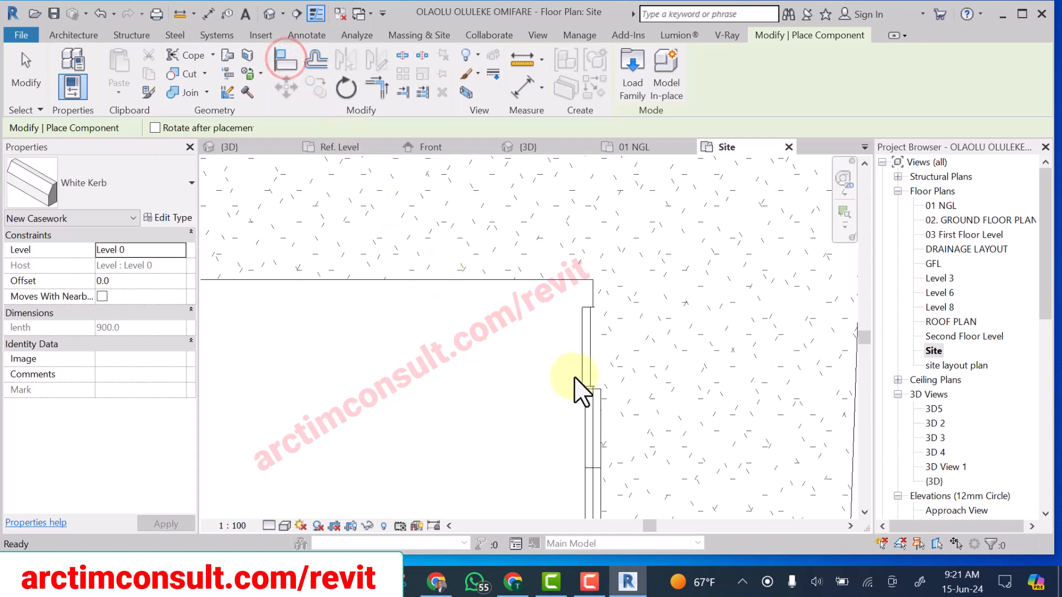
pyautogui.scroll(3, 588, 387)
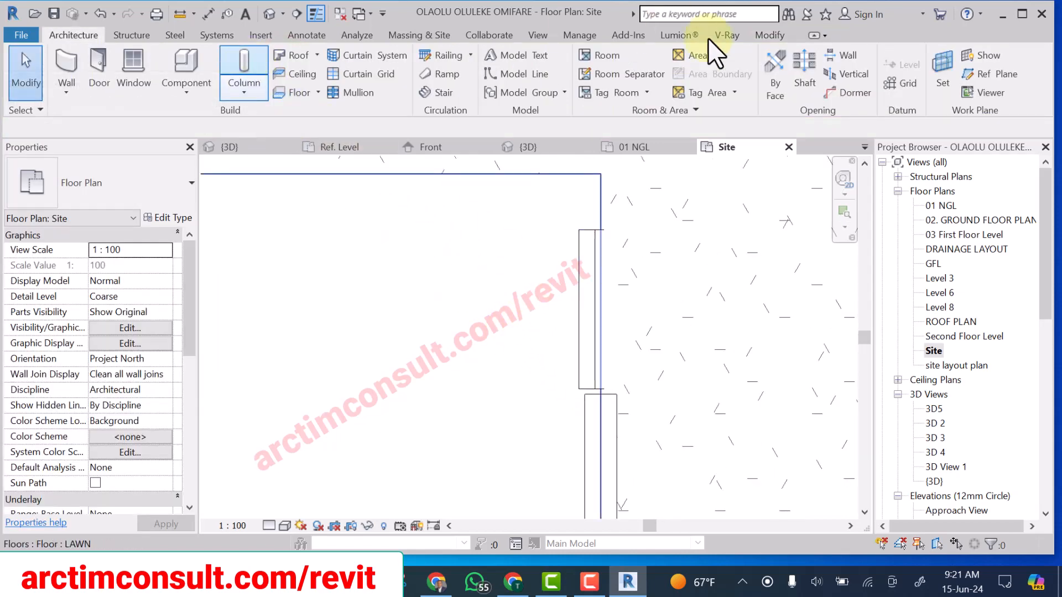
# - Align the white kerb's lengthwise reference line with the centre reference line of the black-and-white kerb row
pyautogui.click(772, 35)
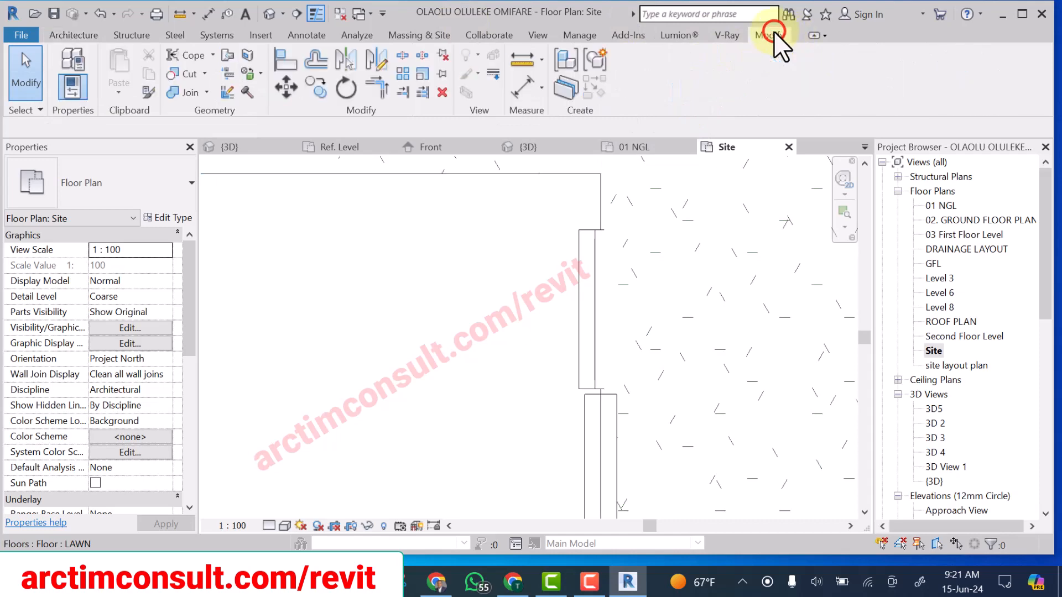
pyautogui.click(274, 59)
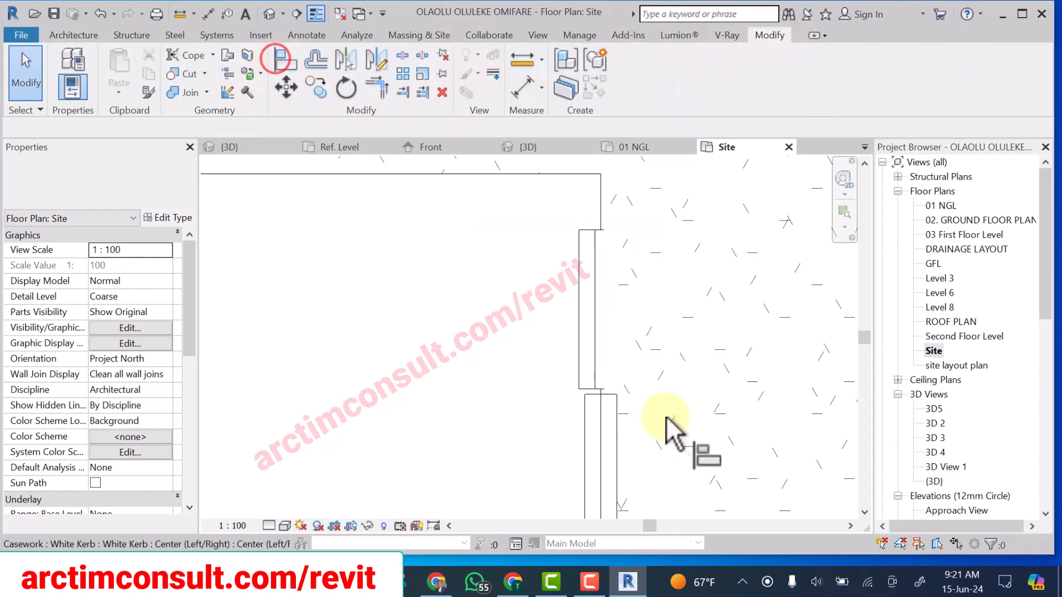
pyautogui.click(601, 437)
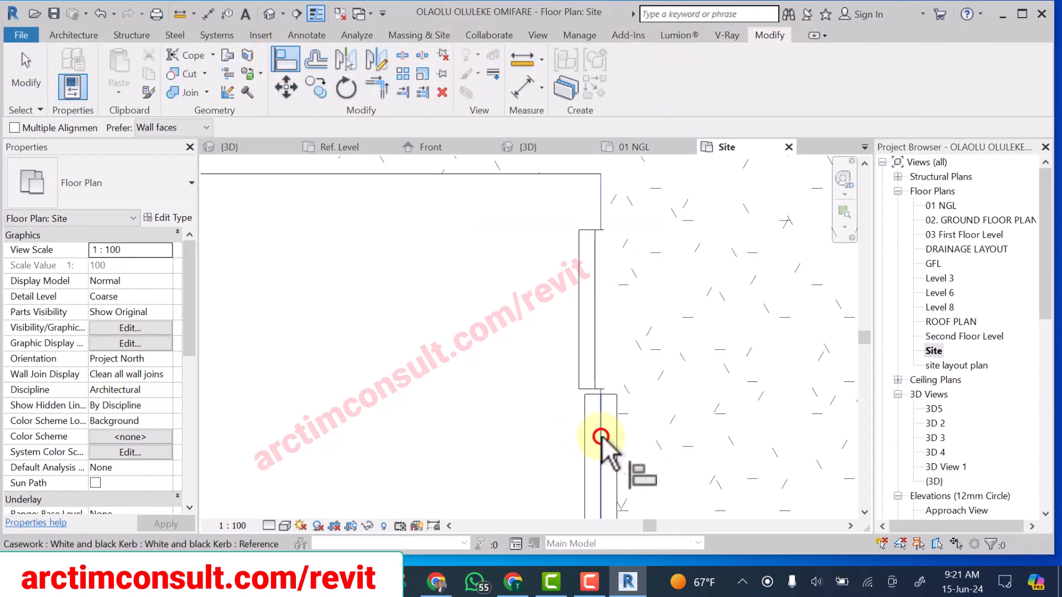
pyautogui.click(598, 353)
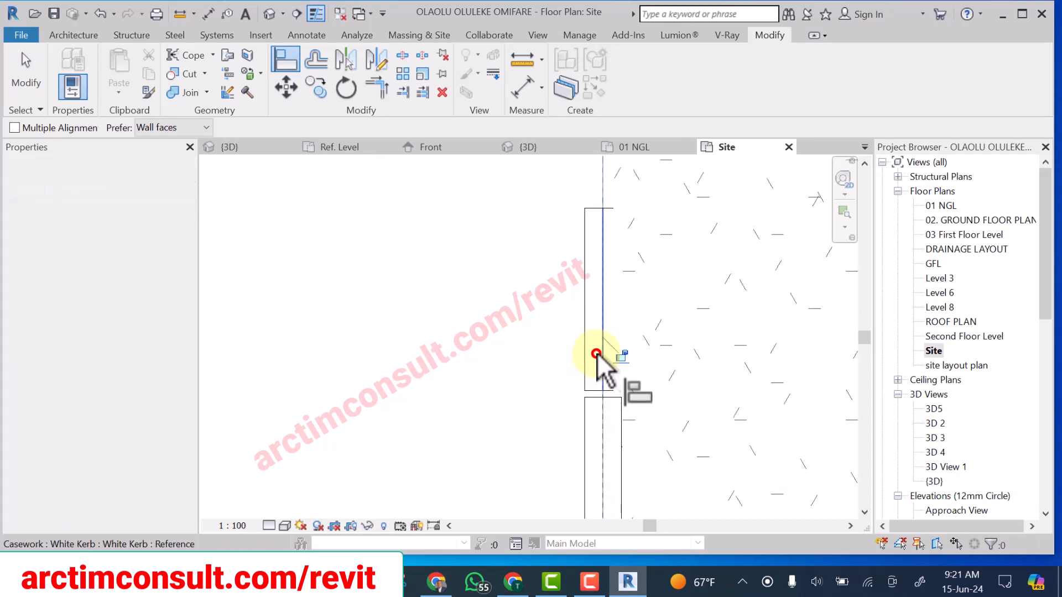
pyautogui.click(523, 371)
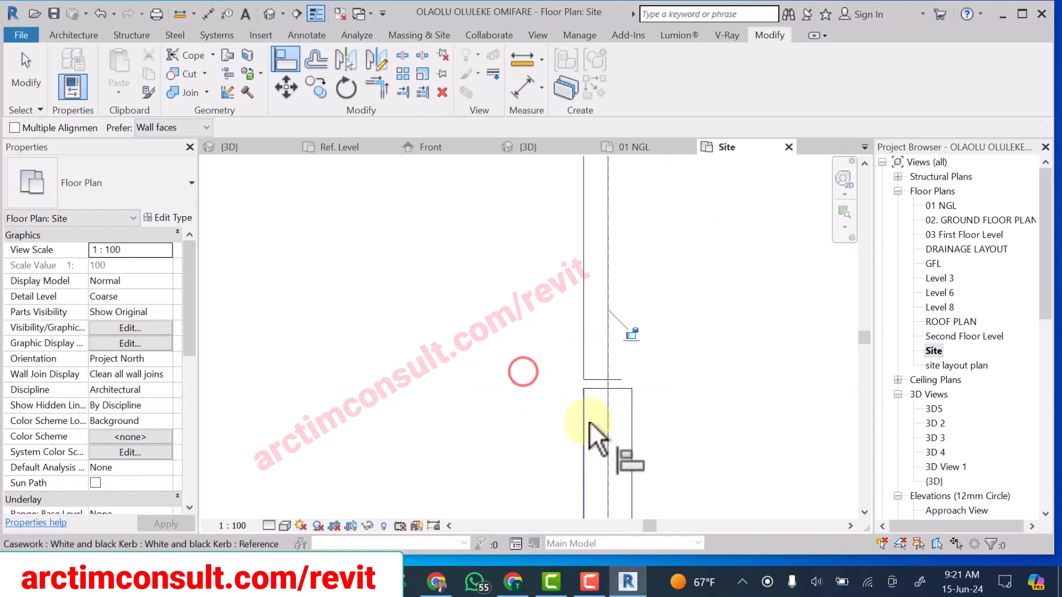
# - Align the lower end of the white kerb with the upper end of the kerb row to close the gap
pyautogui.click(599, 371)
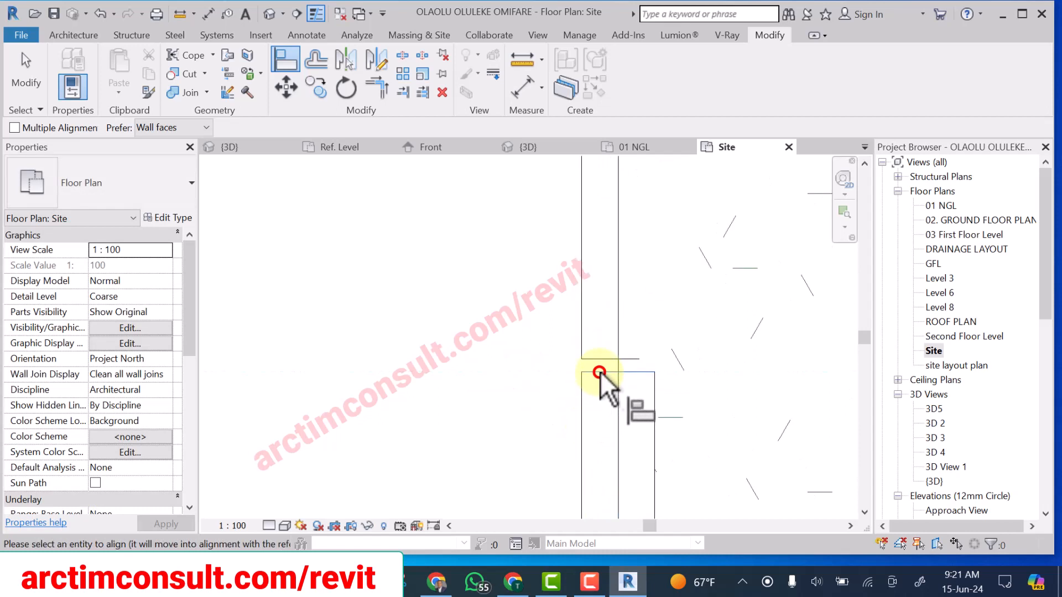
pyautogui.click(496, 315)
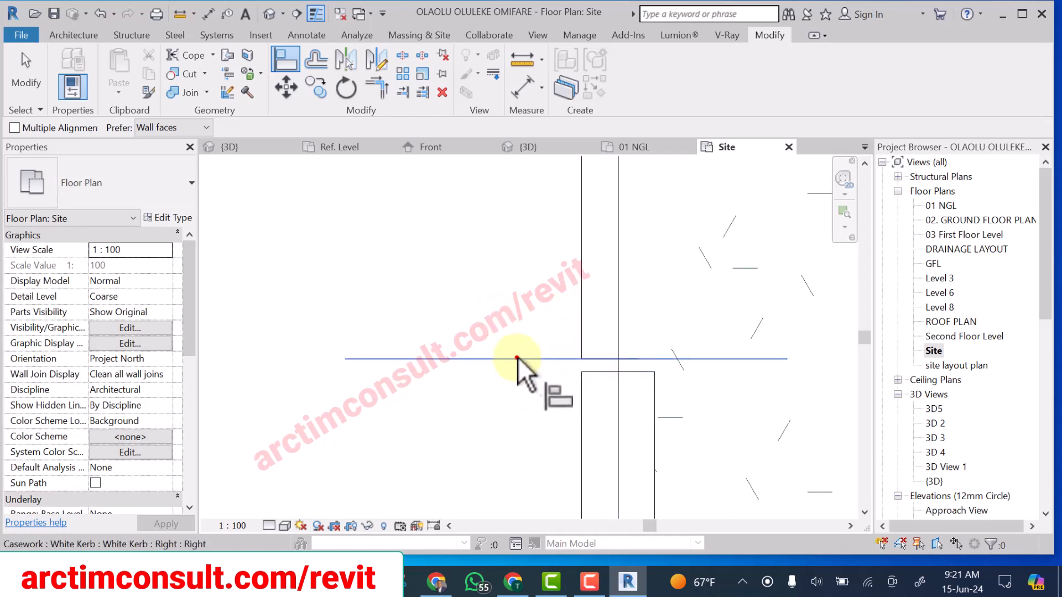
pyautogui.click(517, 358)
pyautogui.click(536, 397)
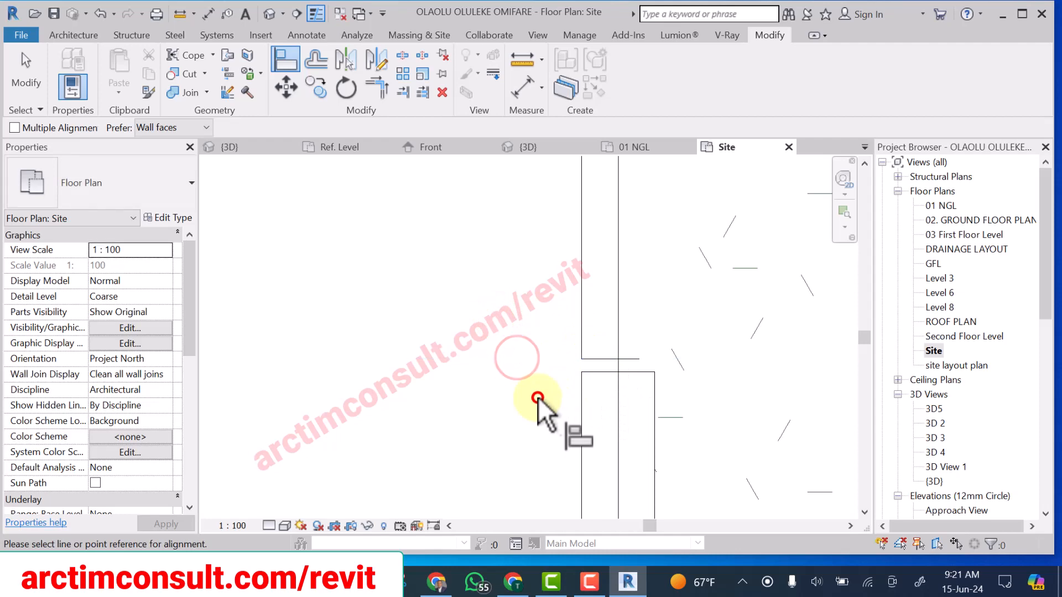
pyautogui.click(602, 372)
pyautogui.click(603, 360)
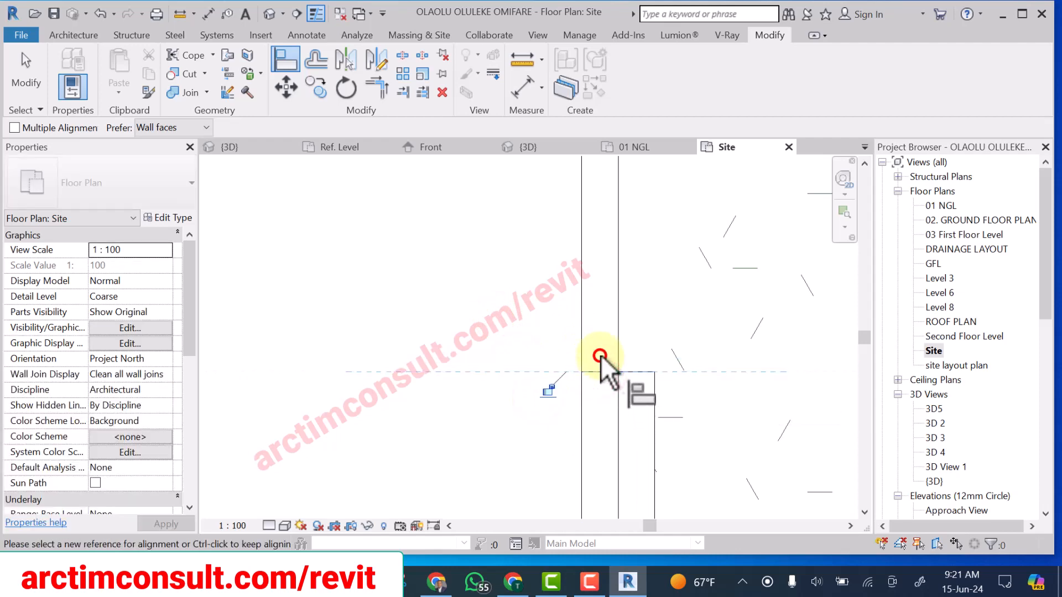
pyautogui.click(552, 367)
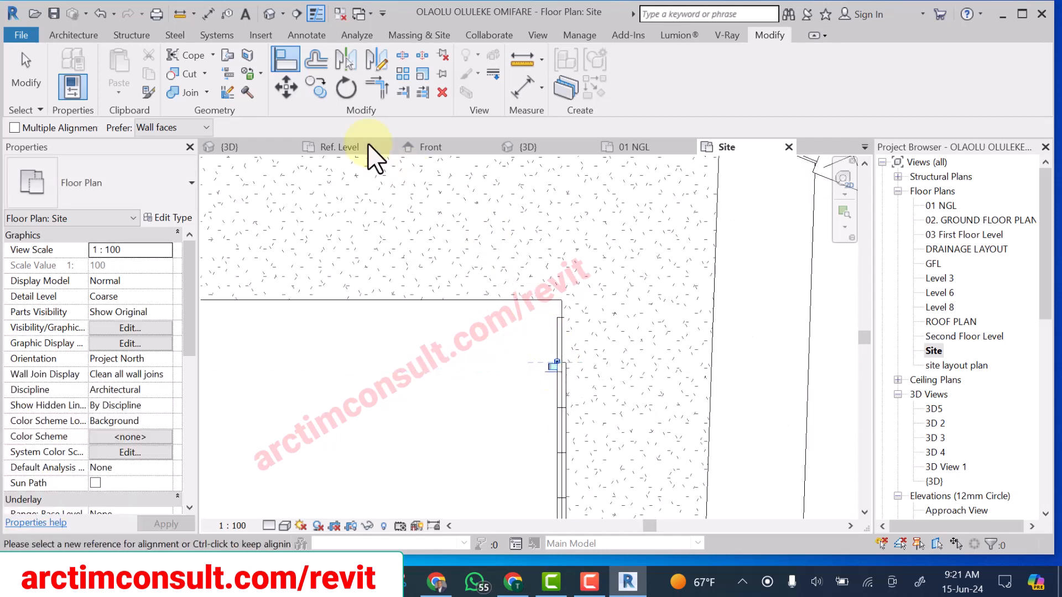
# - In the 3D view, flip the white kerb 180° so its bevelled face points the same way as the black-and-white row
pyautogui.click(267, 15)
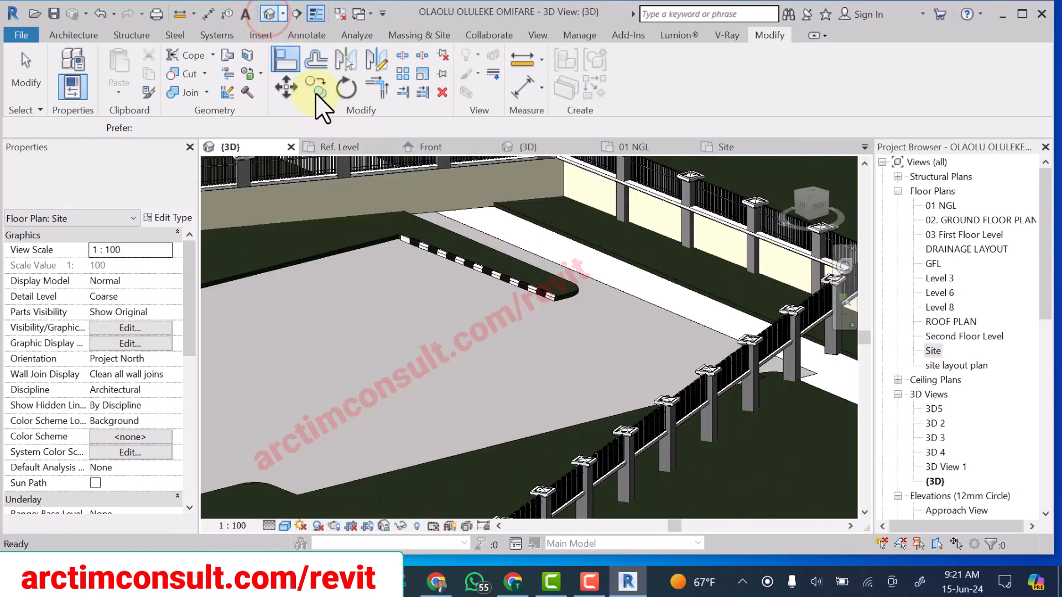
pyautogui.scroll(5, 383, 228)
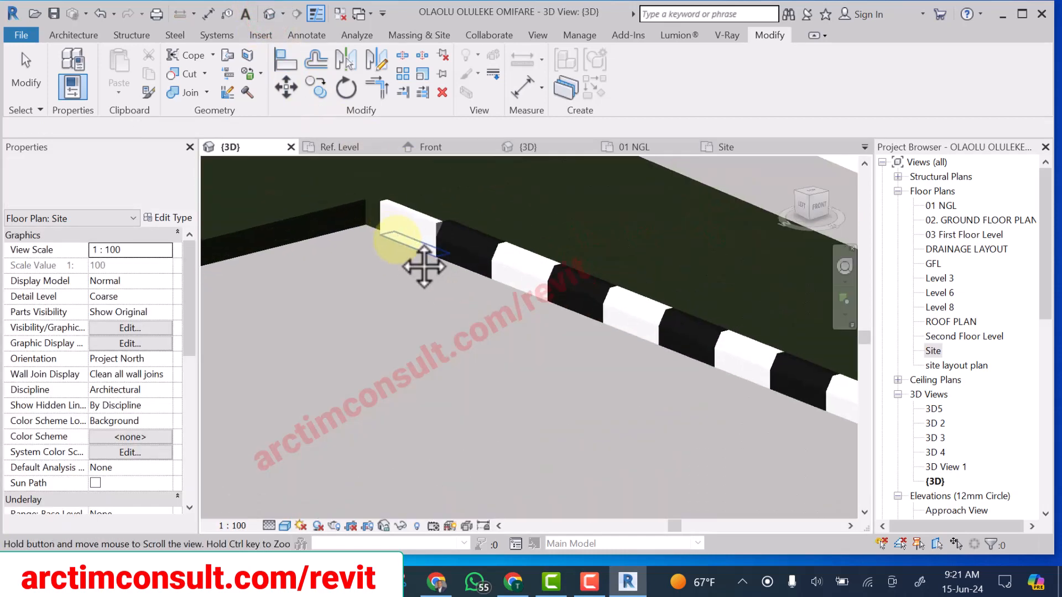
pyautogui.scroll(3, 476, 337)
pyautogui.press('Escape')
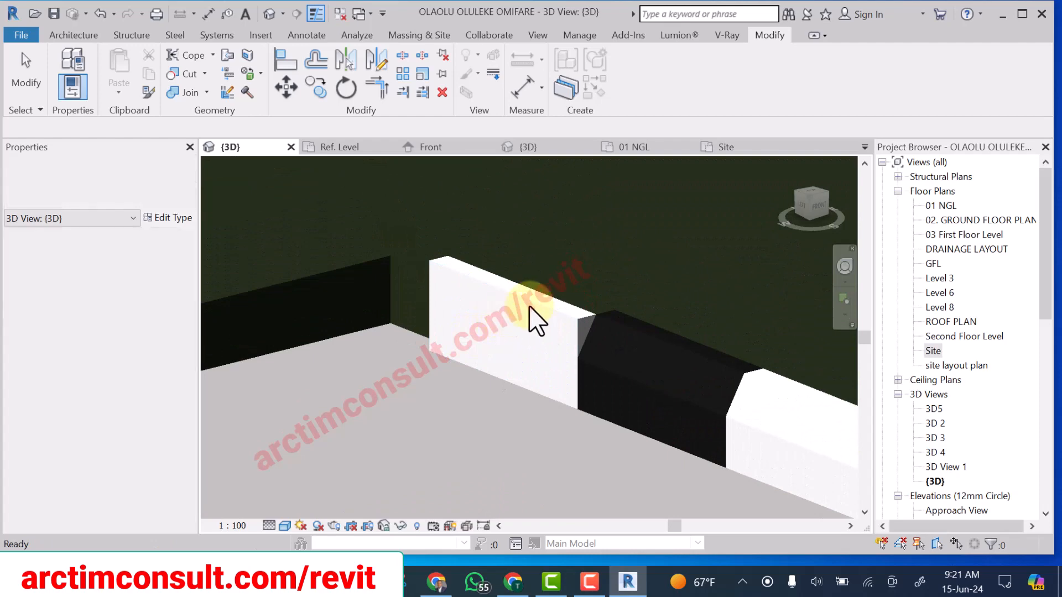
pyautogui.click(550, 307)
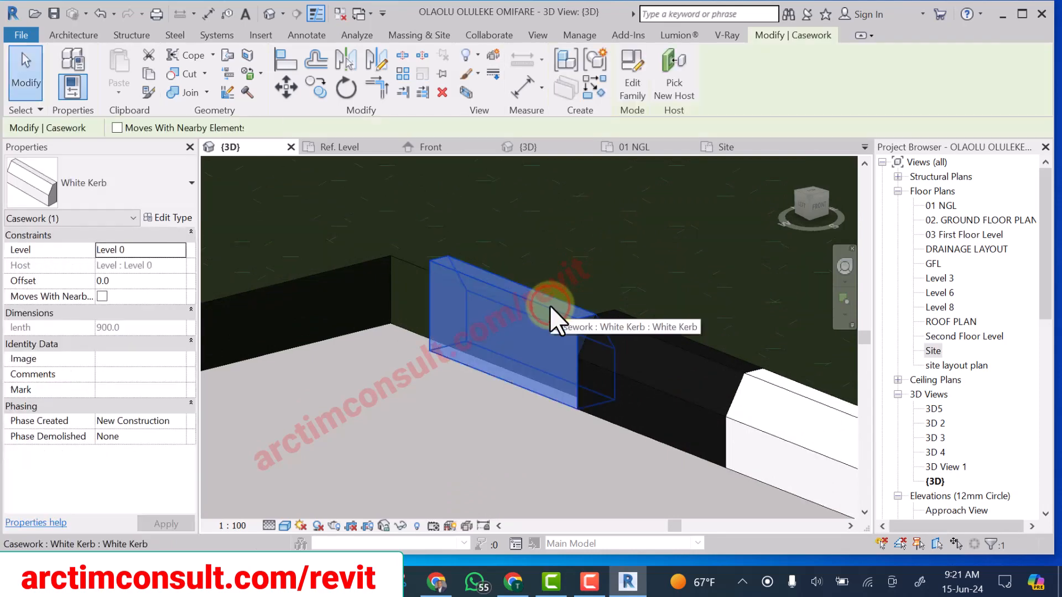
pyautogui.press('space')
pyautogui.press('space')
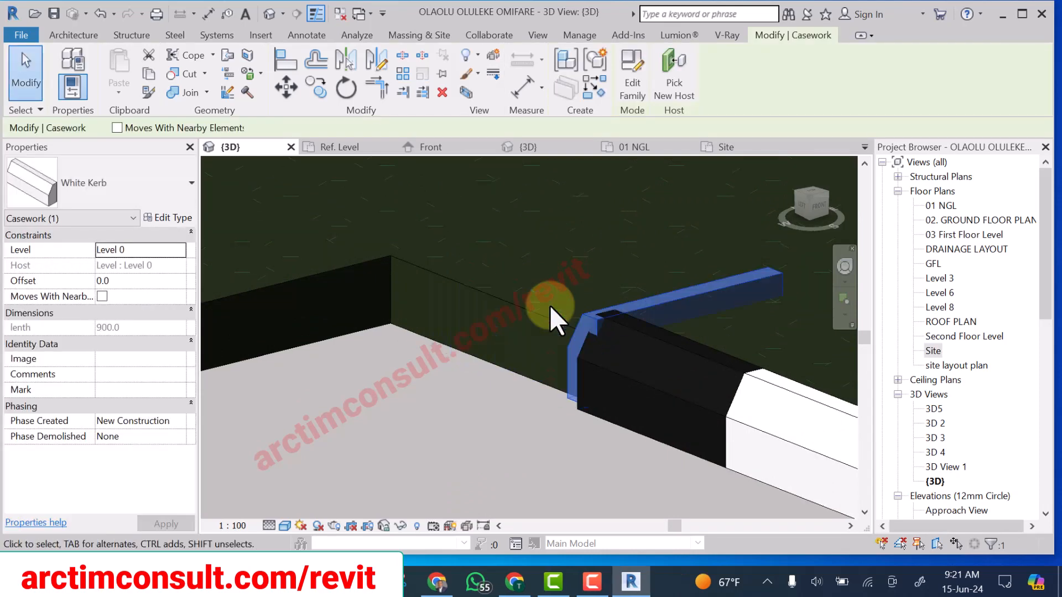
pyautogui.press('space')
pyautogui.press('space')
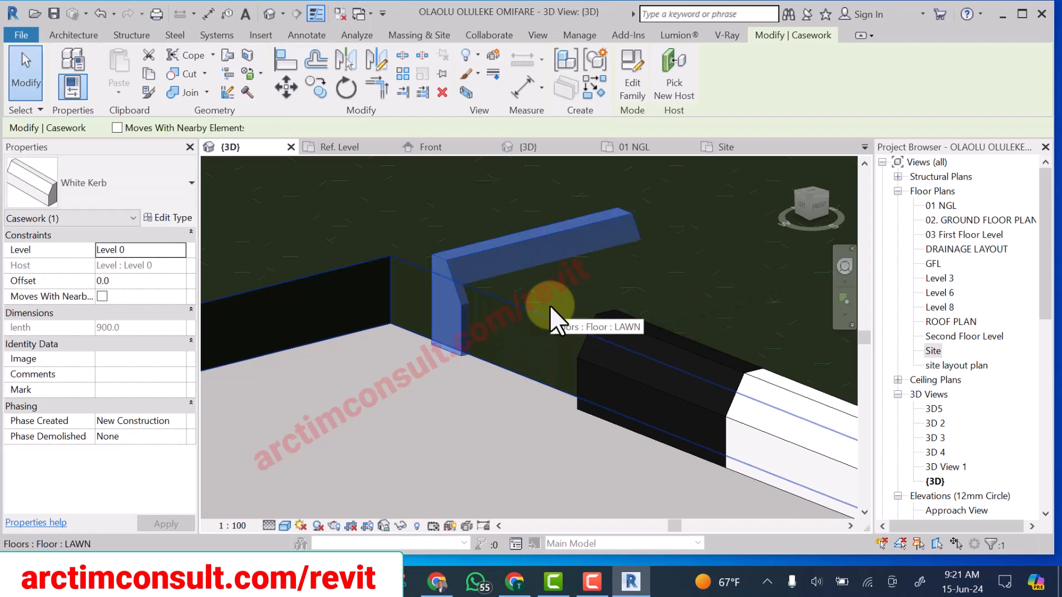
pyautogui.press('space')
pyautogui.press('space')
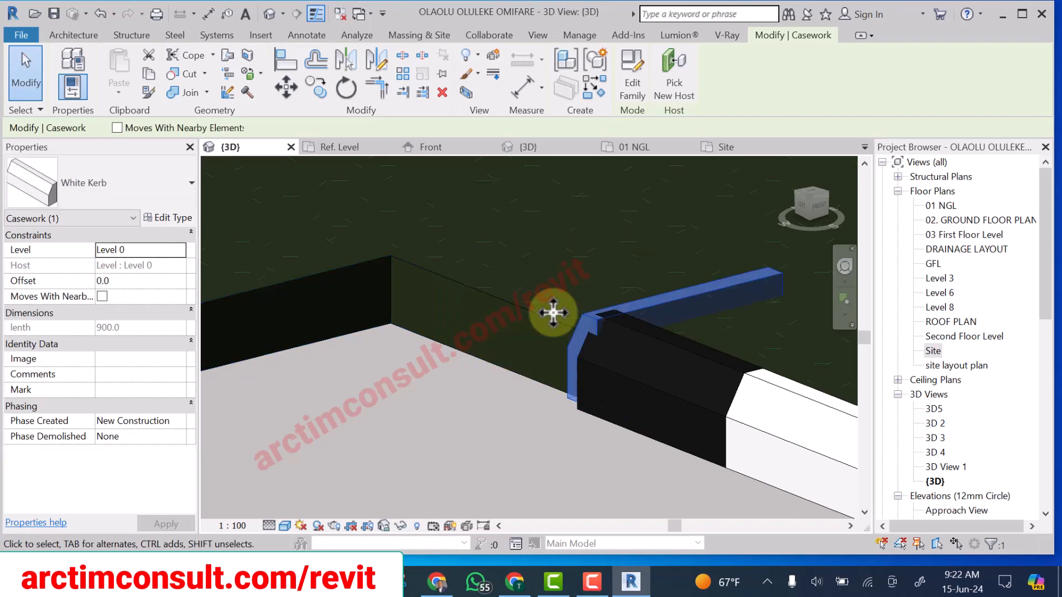
pyautogui.press('space')
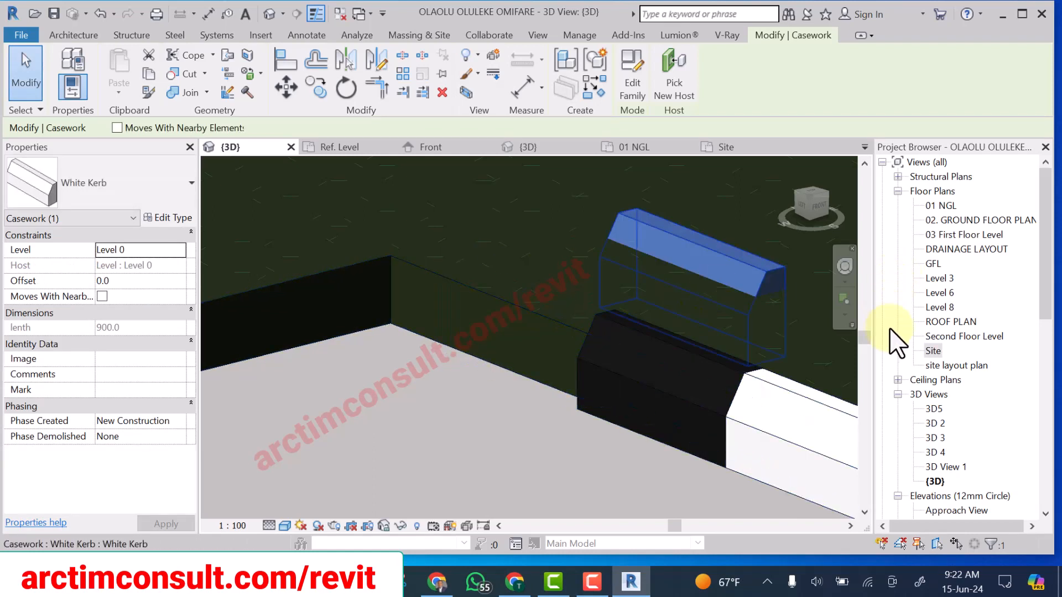
# - In the Site plan, move the flipped white kerb back against the upper end of the kerb row, and check the joint in 3D
pyautogui.doubleClick(934, 352)
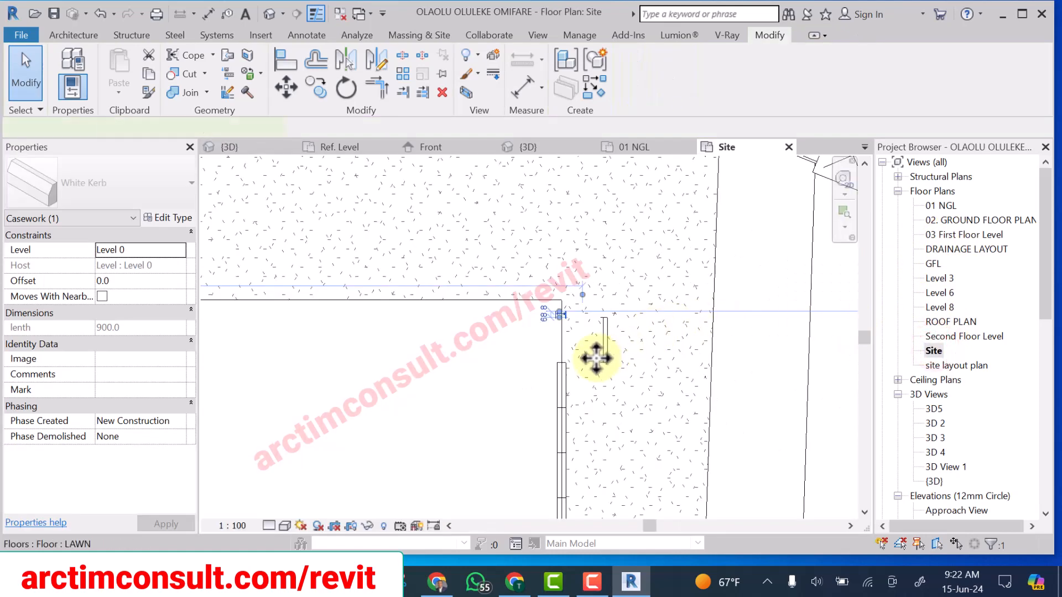
pyautogui.scroll(3, 596, 358)
pyautogui.moveTo(607, 355); pyautogui.dragTo(509, 355)
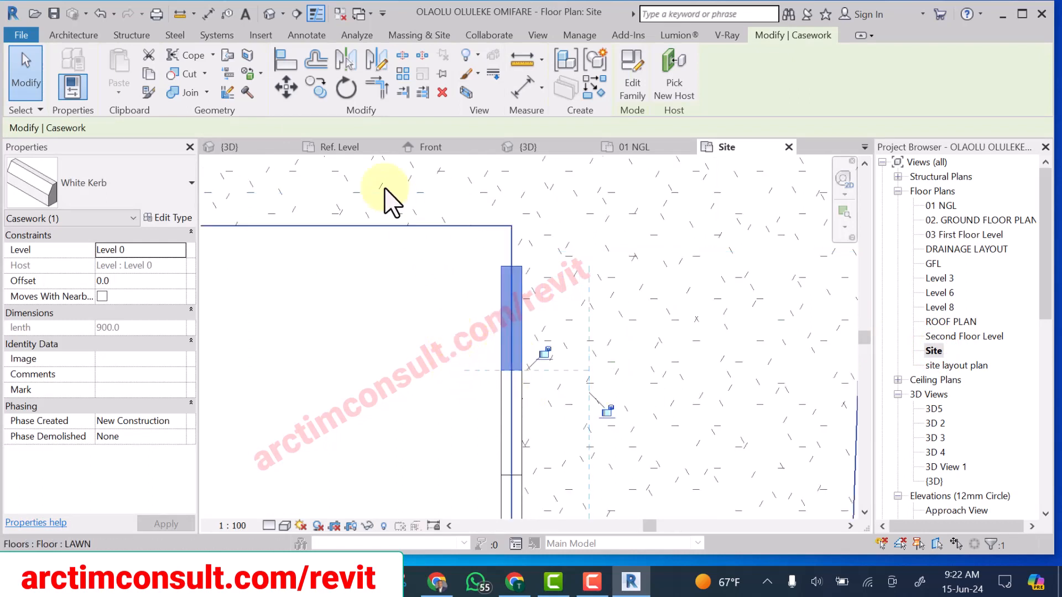
pyautogui.click(272, 11)
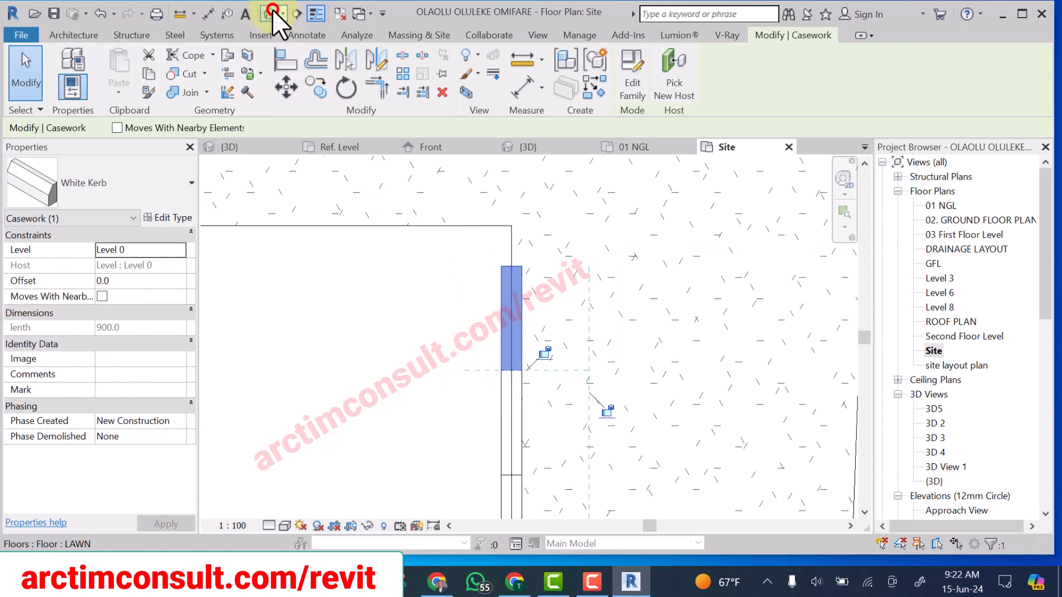
pyautogui.scroll(-3, 513, 323)
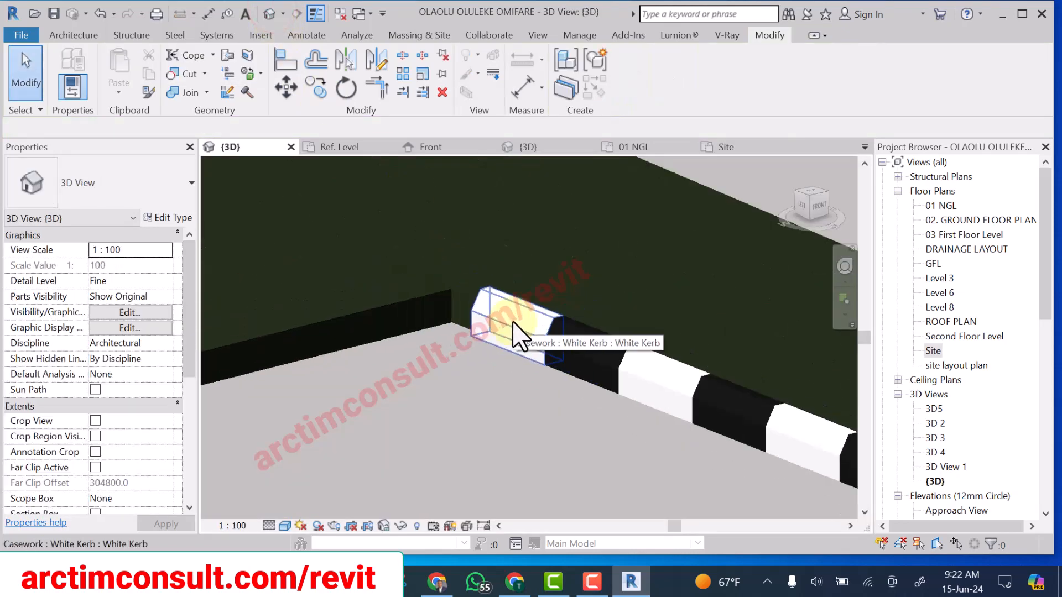
pyautogui.scroll(-2, 513, 323)
pyautogui.scroll(5, 539, 356)
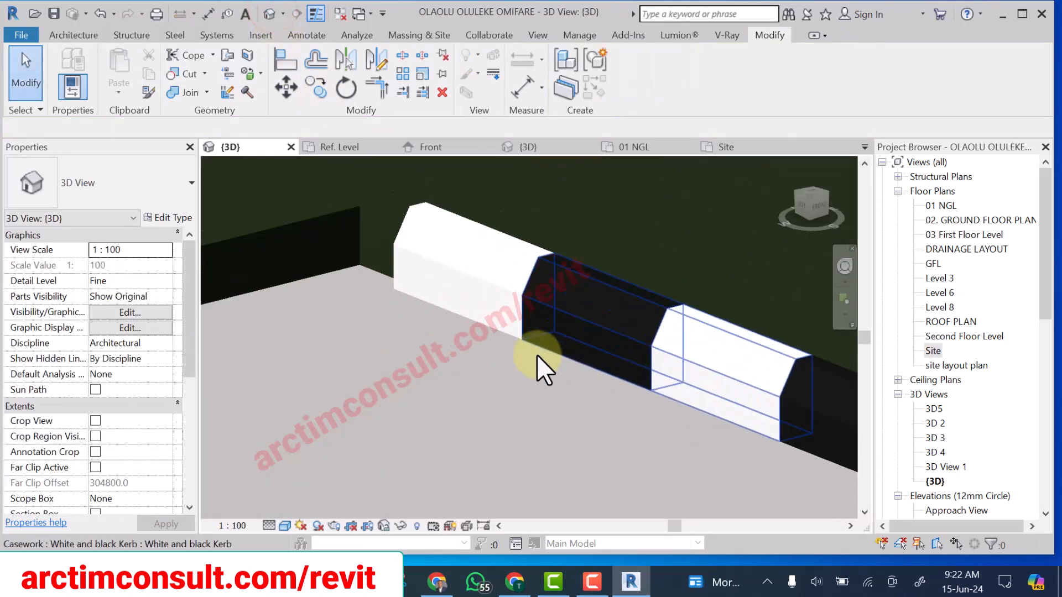
pyautogui.scroll(-4, 537, 354)
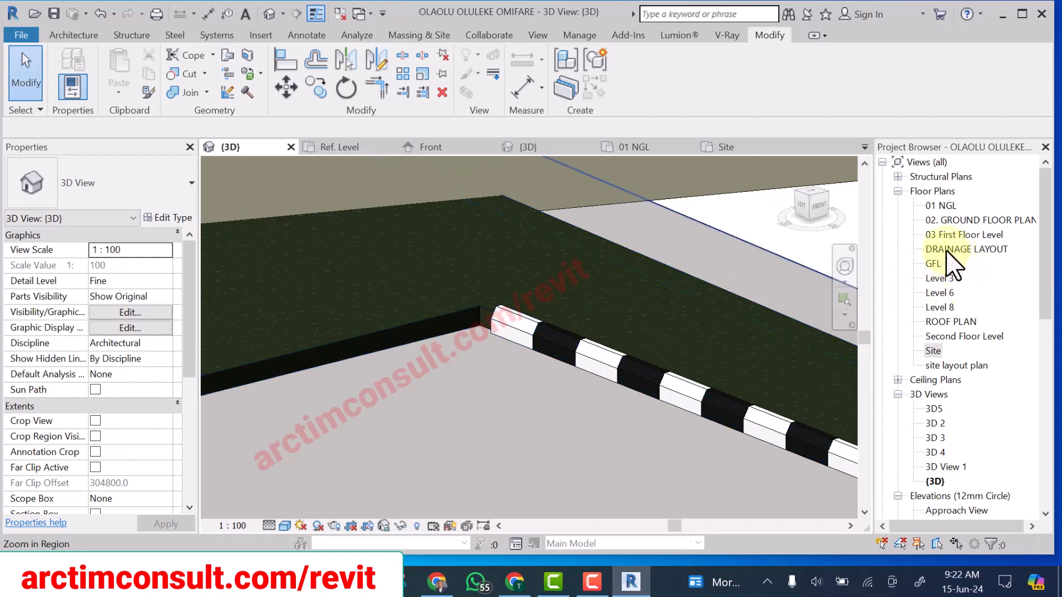
# - In the Site plan, copy the row's eight White and black Kerbs upward from their lower end to the lawn corner, excluding the single white kerb
pyautogui.doubleClick(933, 350)
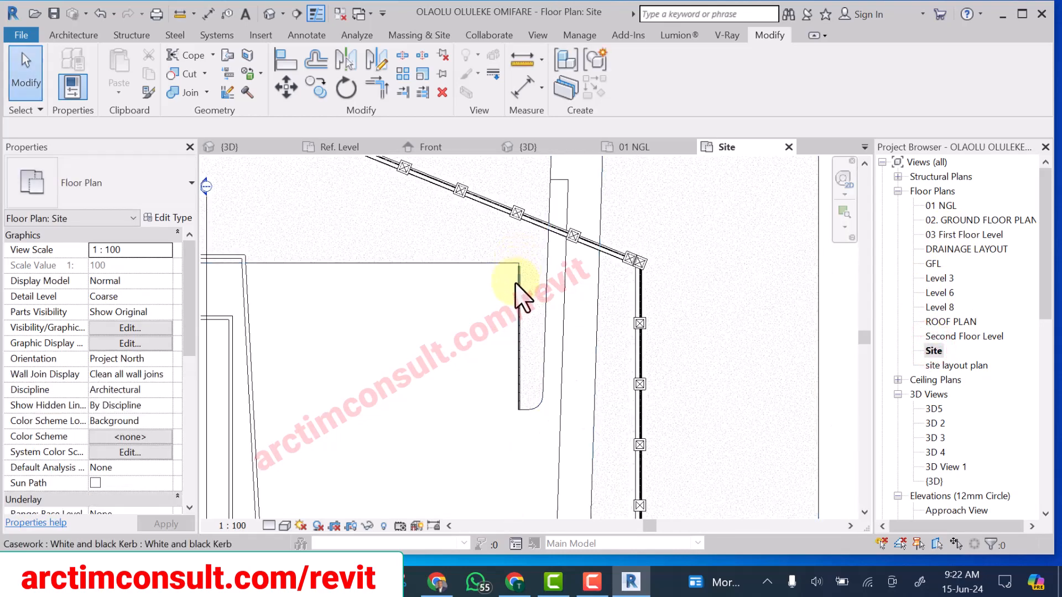
pyautogui.scroll(5, 516, 282)
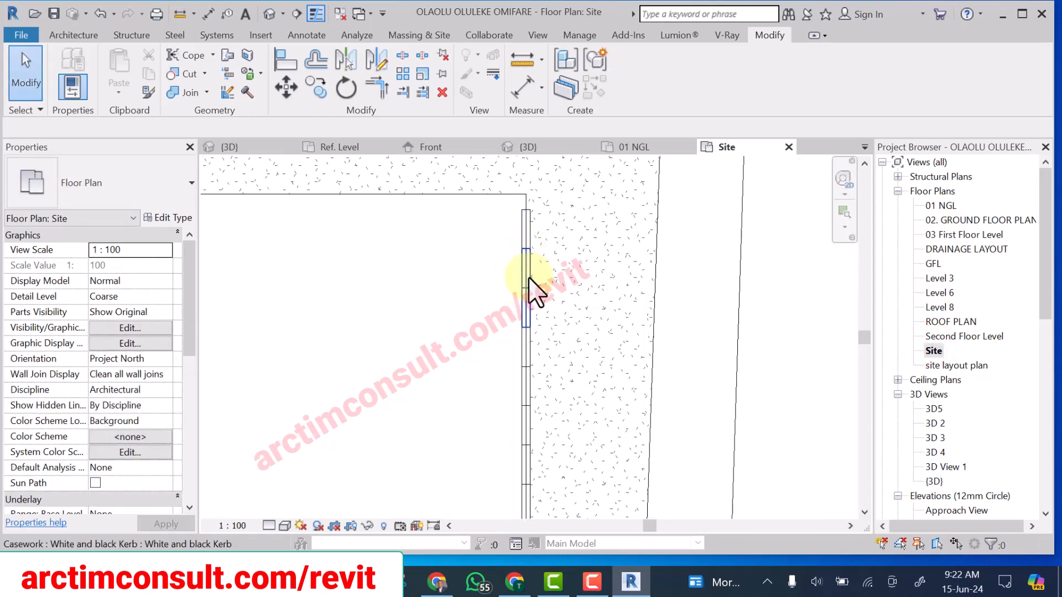
pyautogui.click(528, 278)
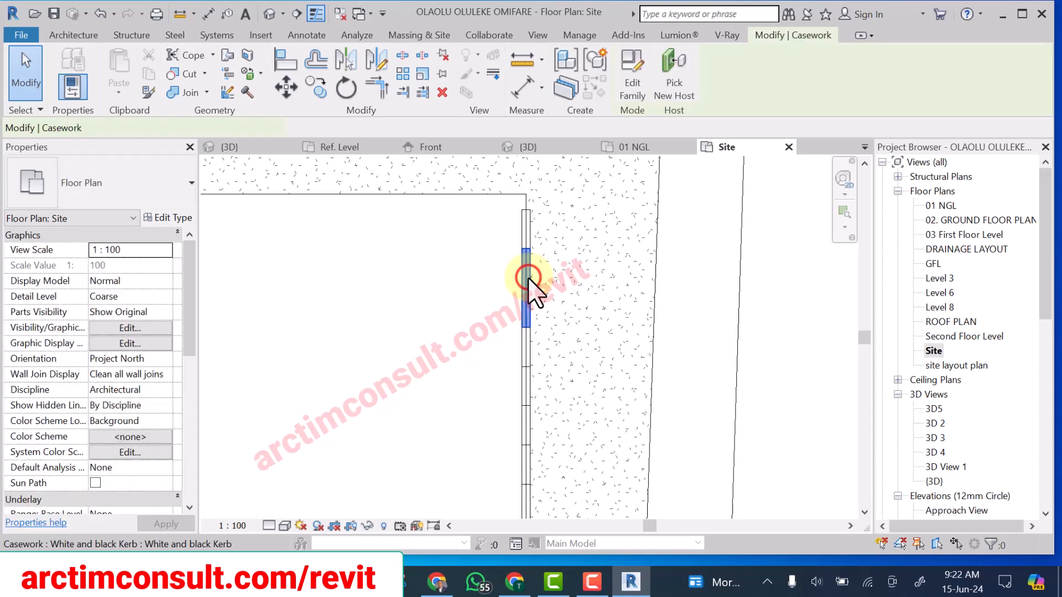
pyautogui.keyDown('ctrl'); pyautogui.click(529, 362); pyautogui.keyUp('ctrl')
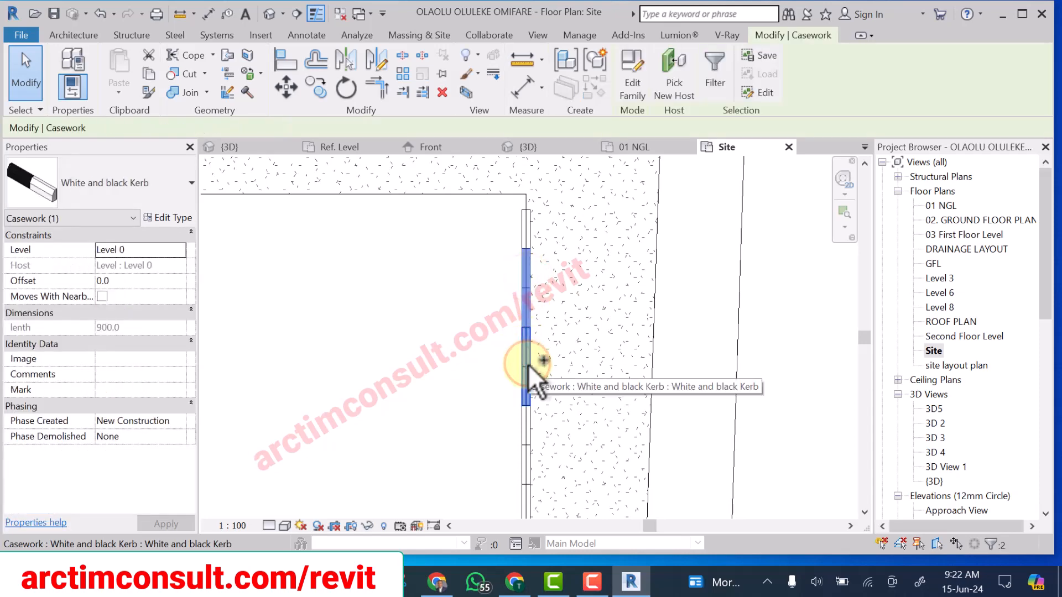
pyautogui.keyDown('ctrl'); pyautogui.click(524, 427); pyautogui.keyUp('ctrl')
pyautogui.scroll(-3, 522, 337)
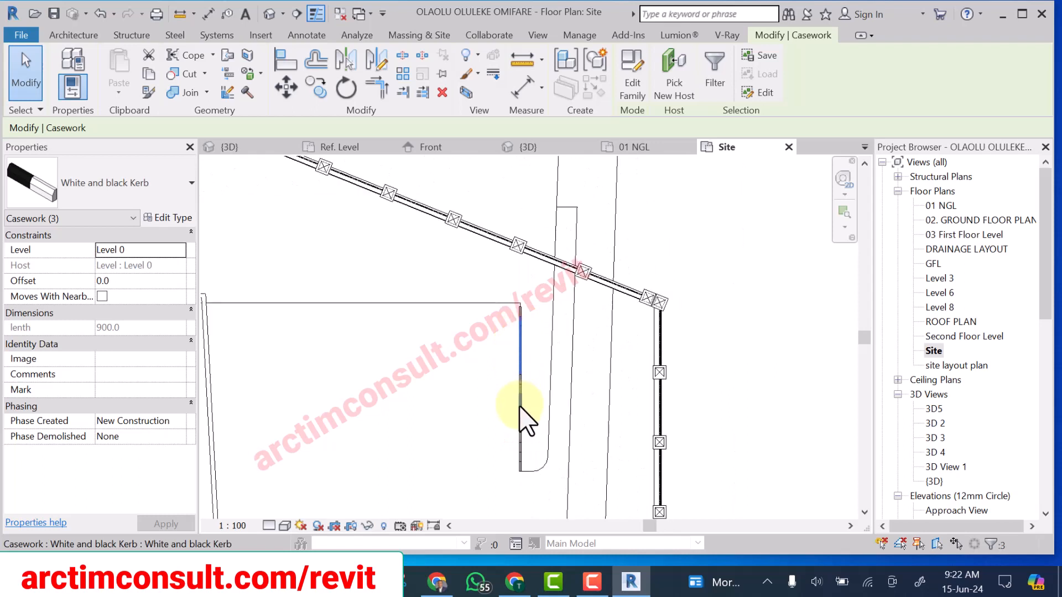
pyautogui.scroll(2, 525, 422)
pyautogui.scroll(2, 522, 368)
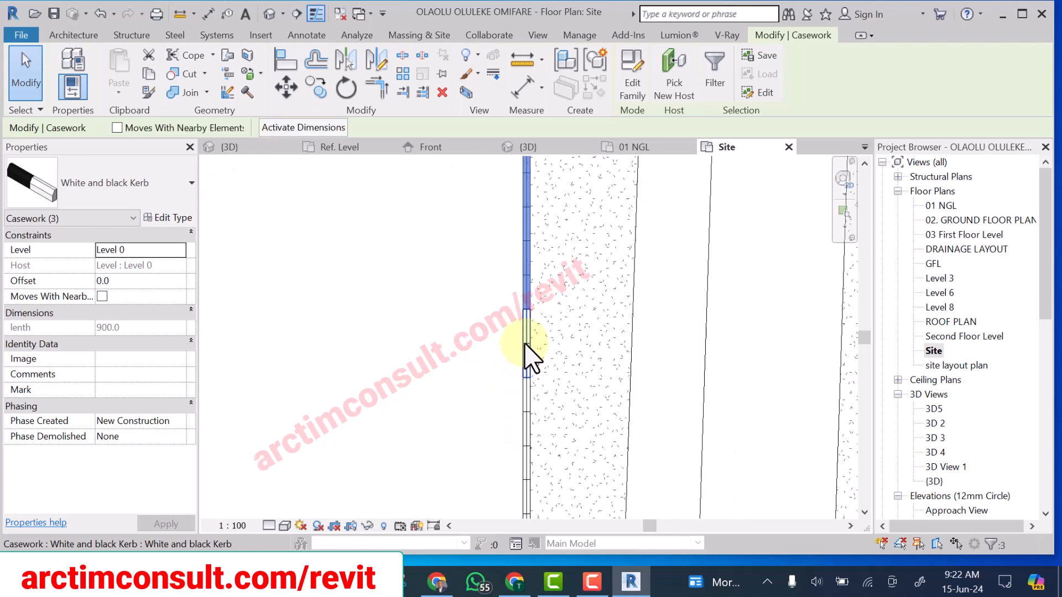
pyautogui.keyDown('ctrl'); pyautogui.click(525, 343); pyautogui.keyUp('ctrl')
pyautogui.keyDown('ctrl'); pyautogui.click(526, 407); pyautogui.keyUp('ctrl')
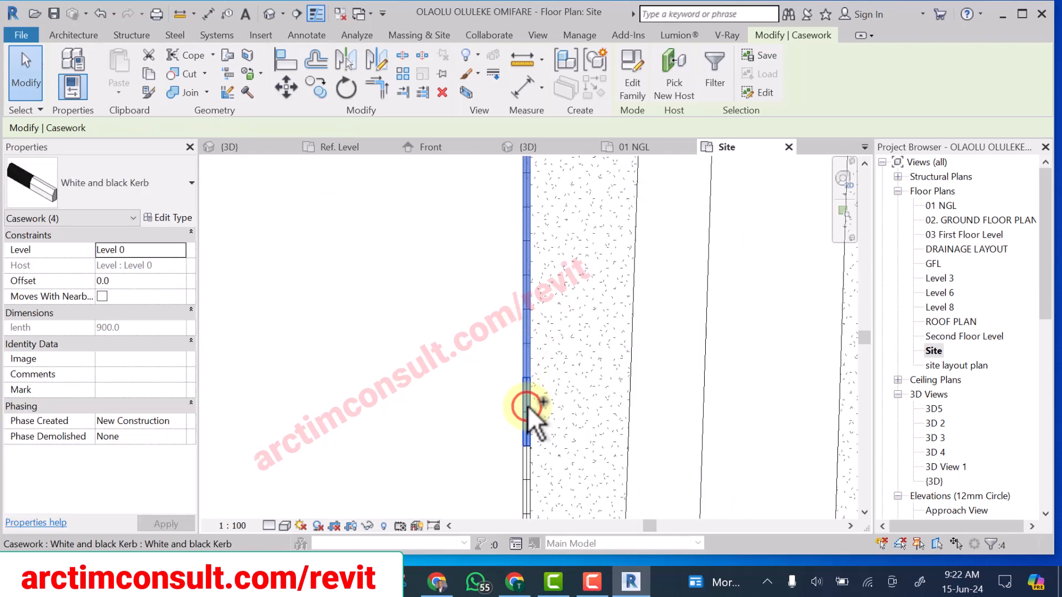
pyautogui.keyDown('ctrl'); pyautogui.click(523, 461); pyautogui.keyUp('ctrl')
pyautogui.scroll(-2, 505, 368)
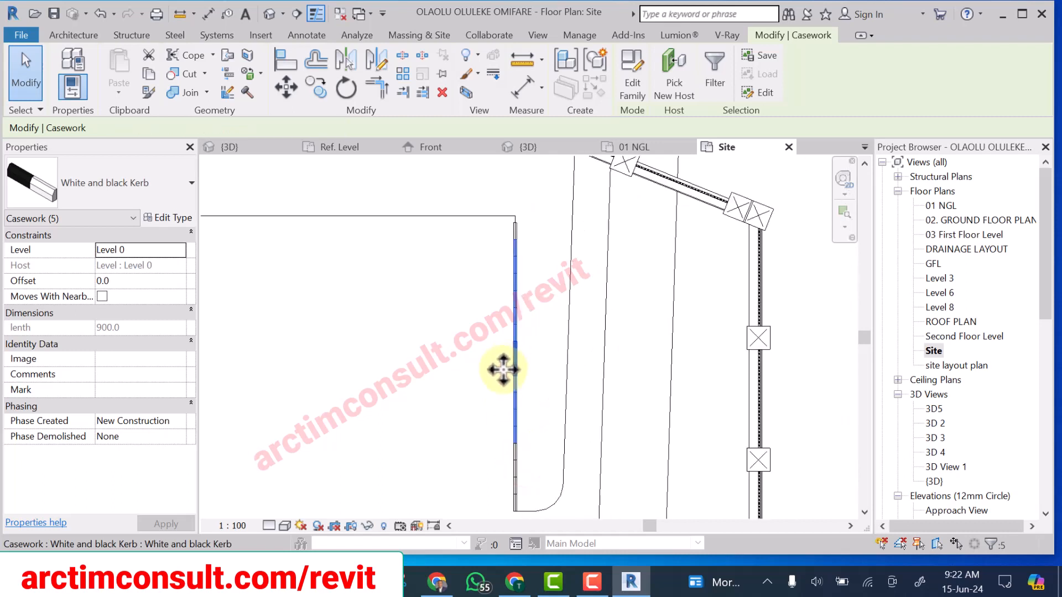
pyautogui.scroll(3, 522, 494)
pyautogui.keyDown('ctrl'); pyautogui.click(506, 427); pyautogui.keyUp('ctrl')
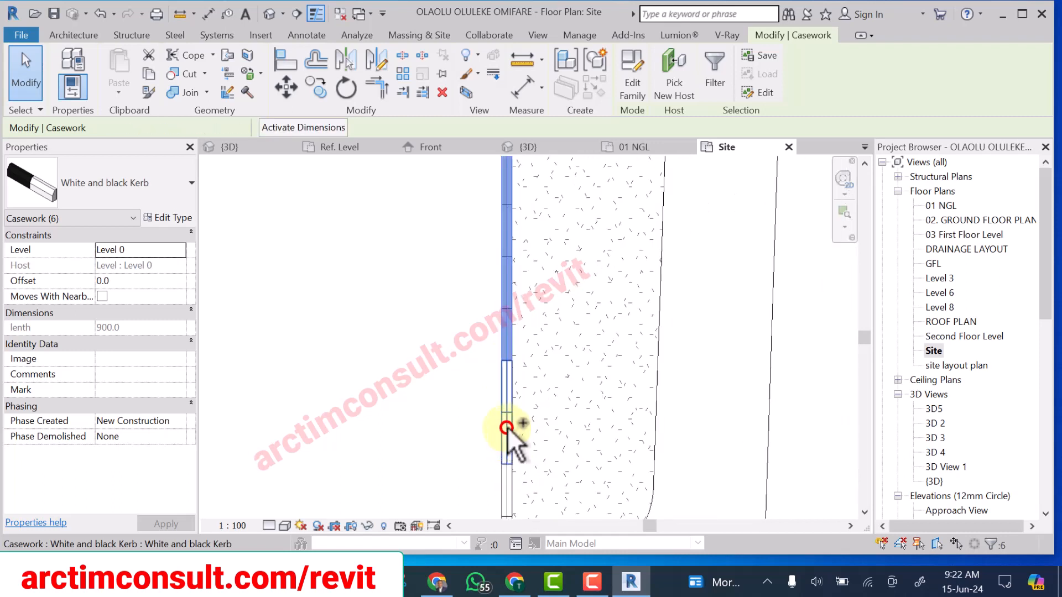
pyautogui.keyDown('ctrl'); pyautogui.click(506, 493); pyautogui.keyUp('ctrl')
pyautogui.moveTo(490, 447); pyautogui.dragTo(502, 407, button='middle')
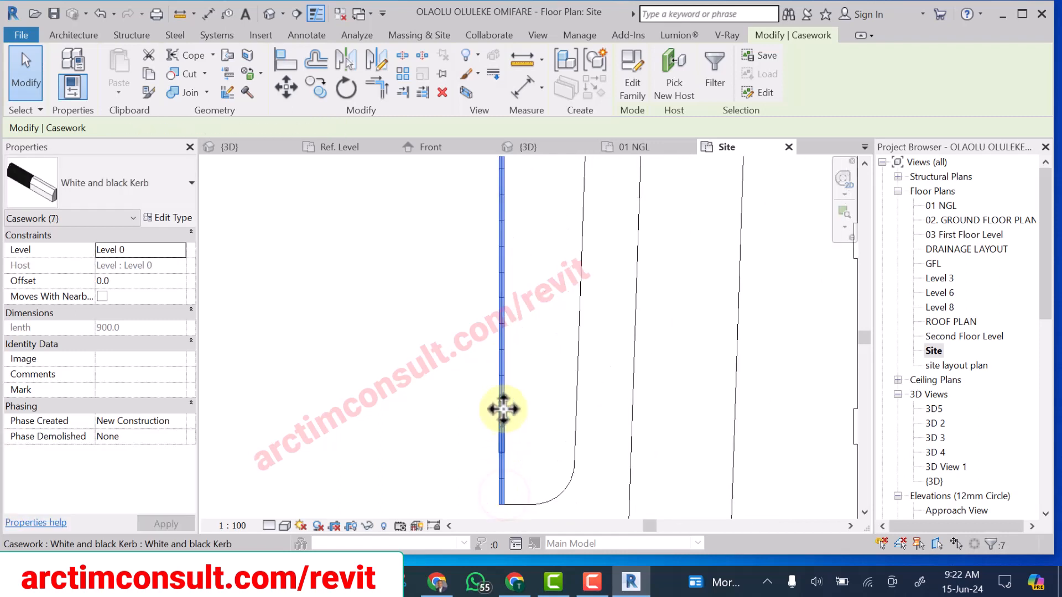
pyautogui.keyDown('ctrl'); pyautogui.click(506, 420); pyautogui.keyUp('ctrl')
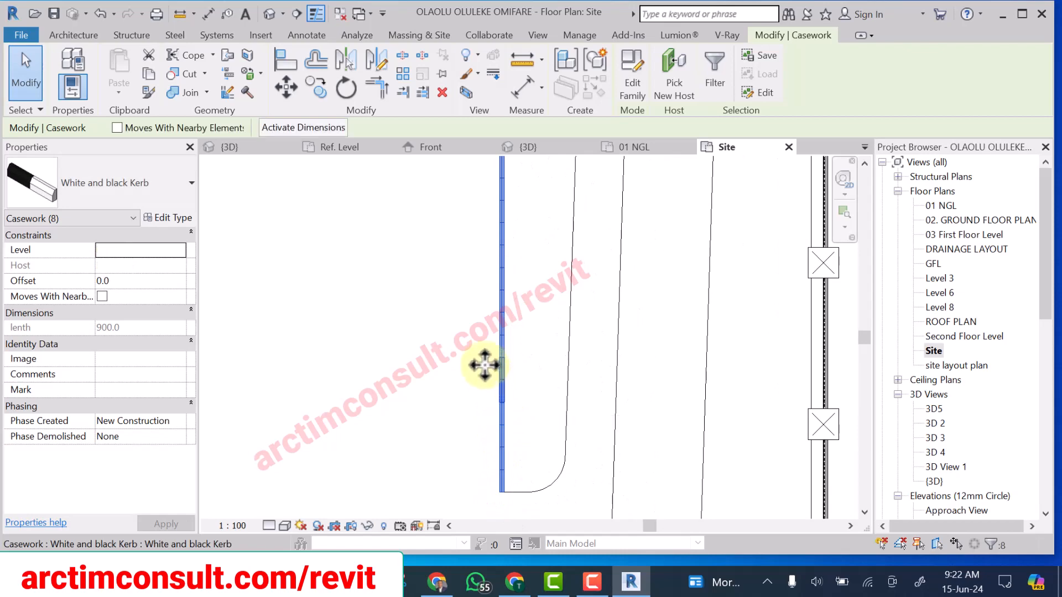
pyautogui.click(315, 88)
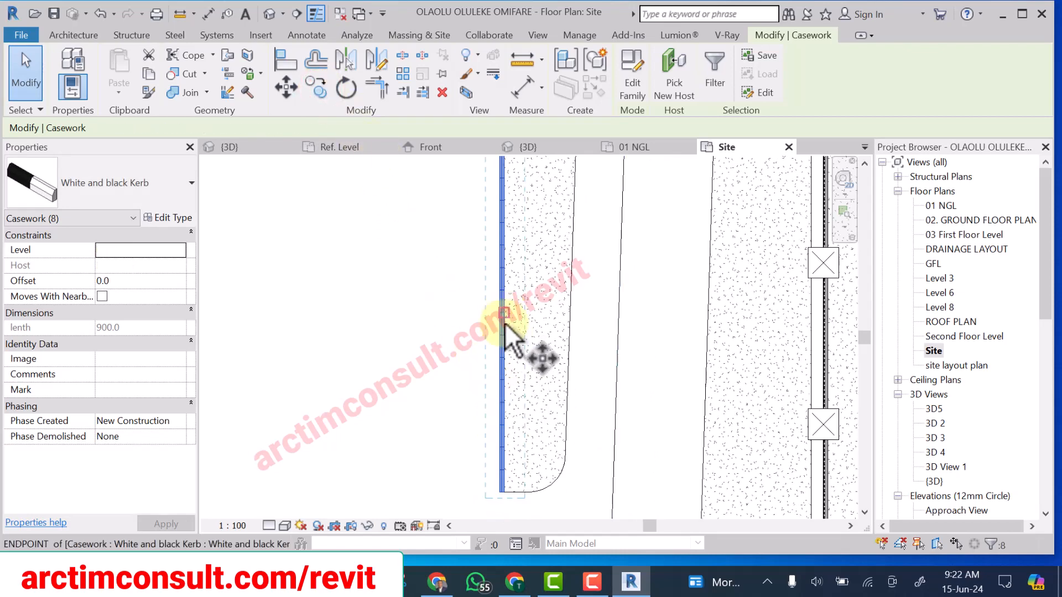
pyautogui.click(503, 491)
pyautogui.scroll(-6, 521, 497)
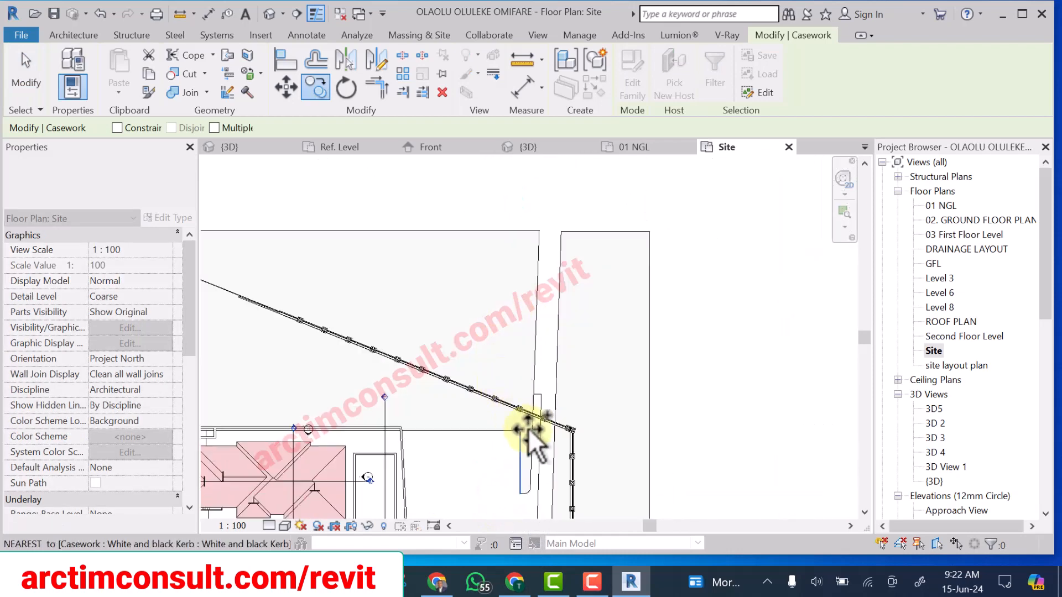
pyautogui.scroll(3, 520, 440)
pyautogui.scroll(-2, 497, 318)
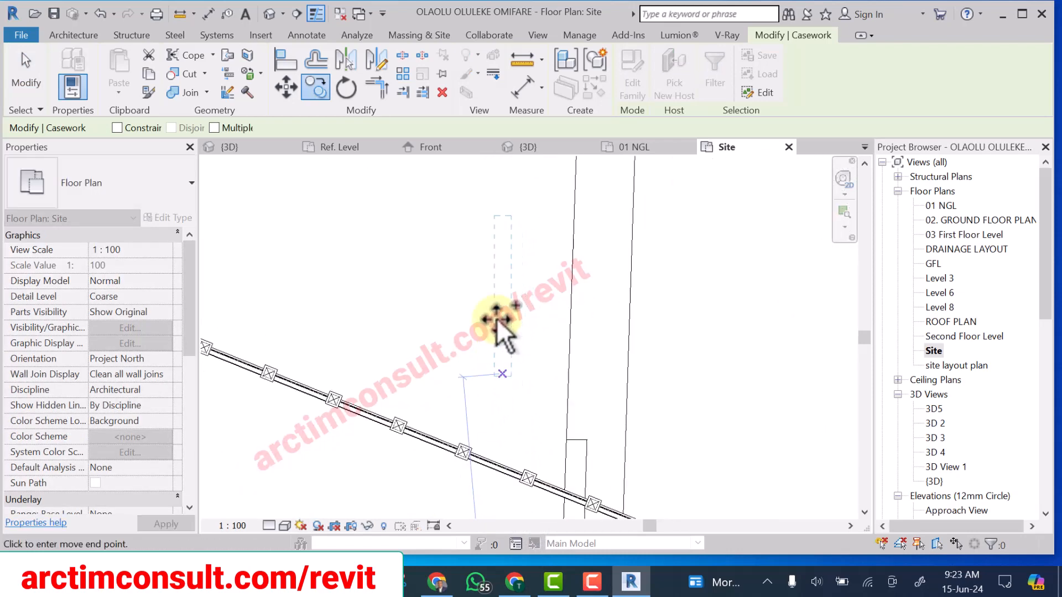
pyautogui.scroll(3, 518, 442)
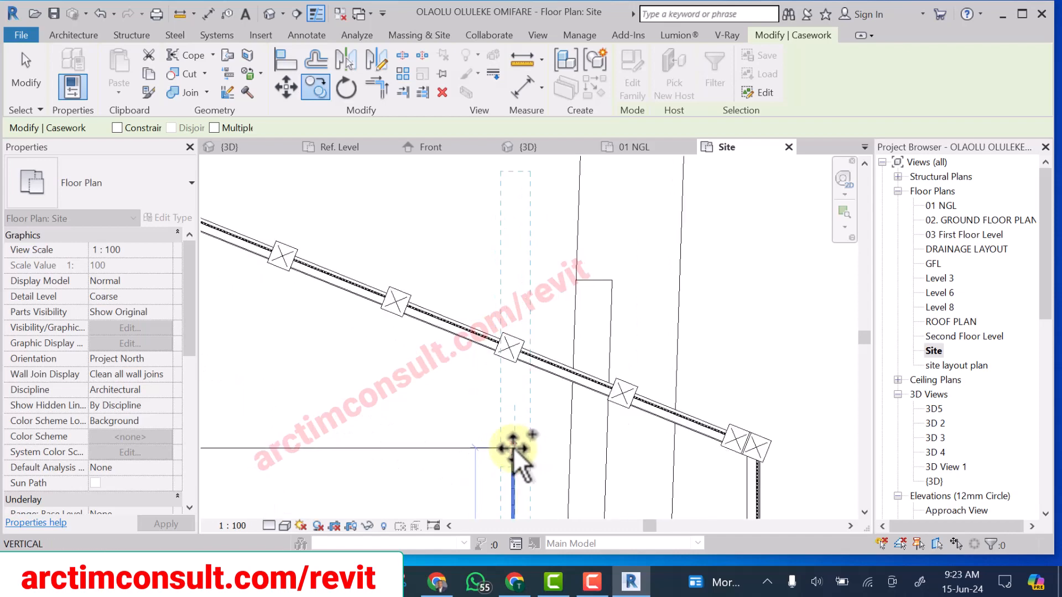
pyautogui.click(512, 446)
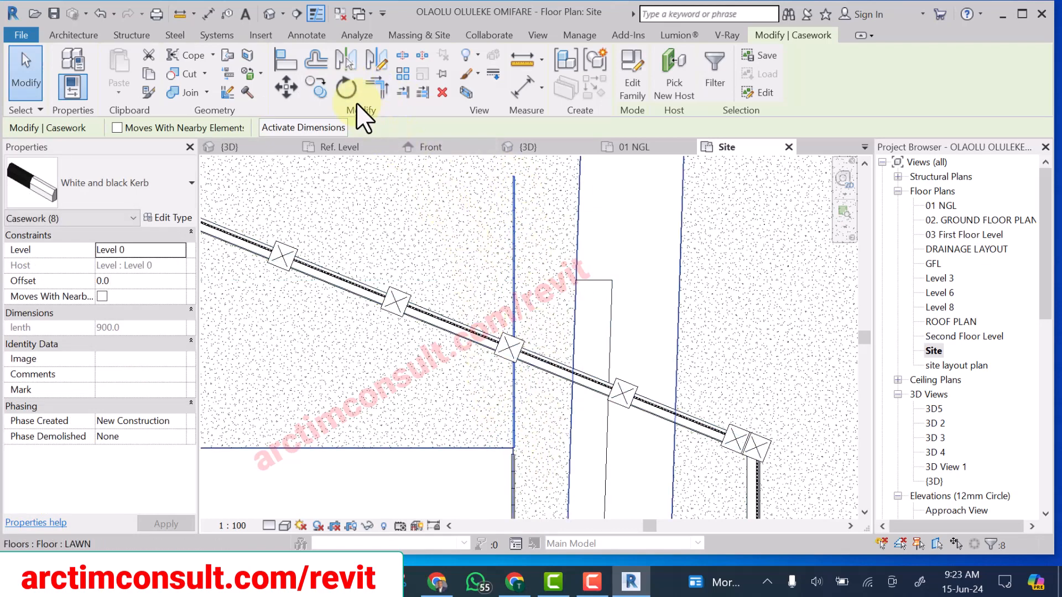
# - Rotate the eight copied White and black Kerbs 90° counterclockwise about their lower end at the lawn corner, onto the horizontal lawn edge
pyautogui.click(347, 88)
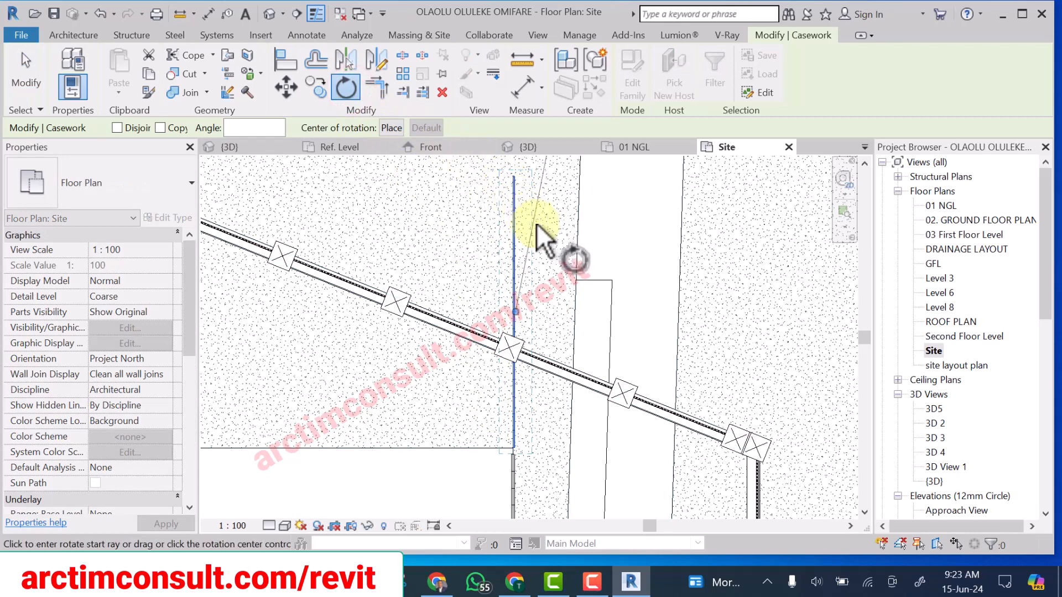
pyautogui.click(392, 127)
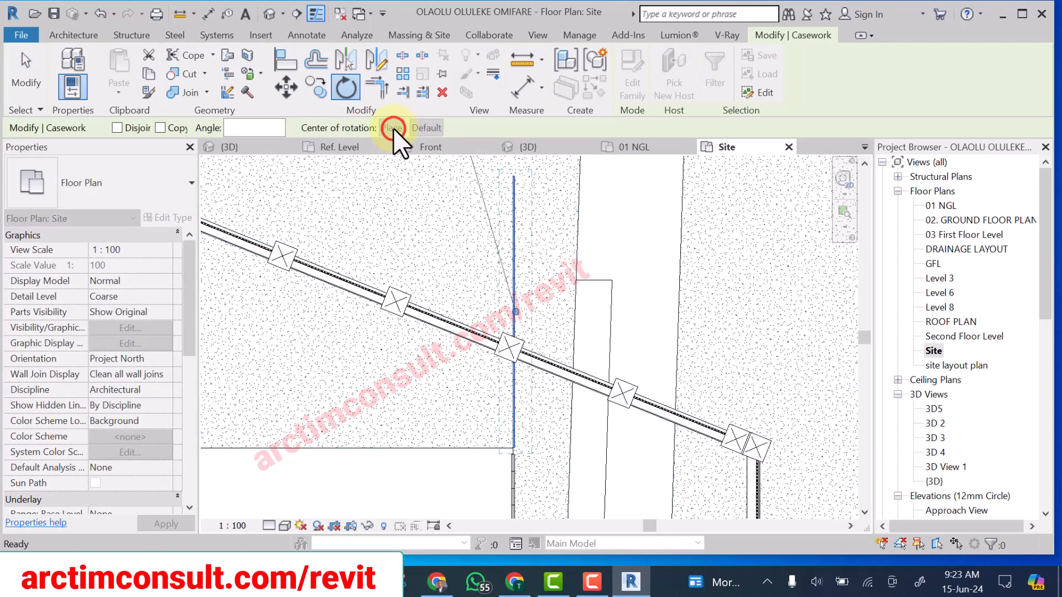
pyautogui.scroll(3, 506, 442)
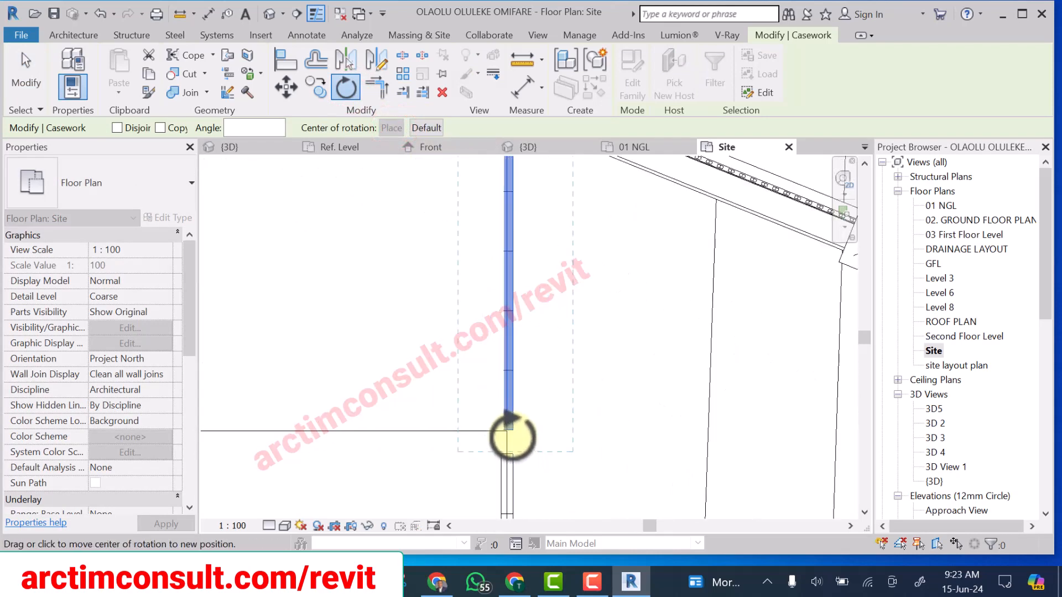
pyautogui.scroll(2, 511, 434)
pyautogui.click(510, 426)
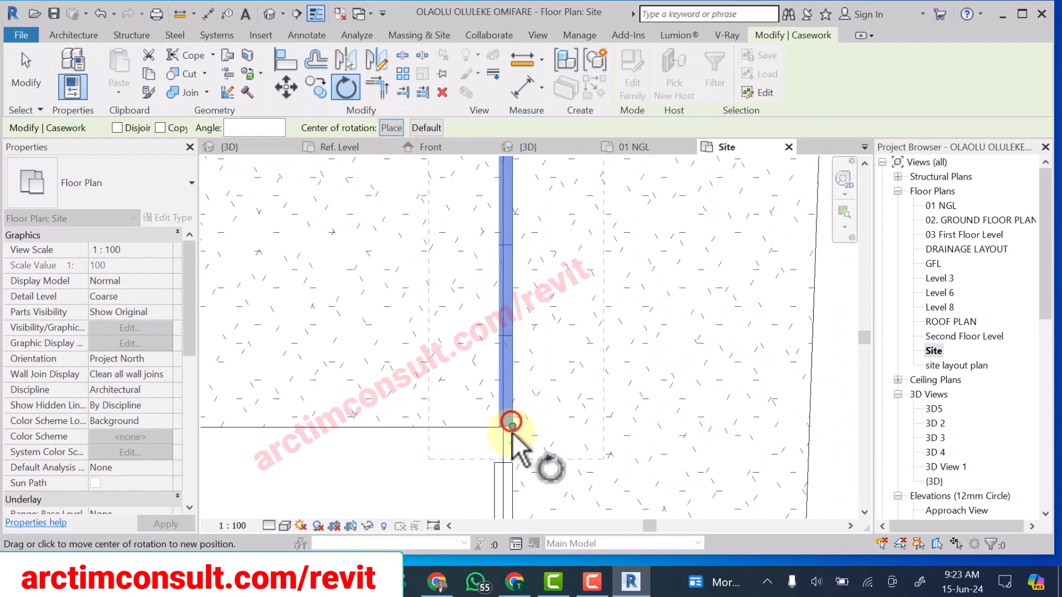
pyautogui.scroll(-3, 512, 436)
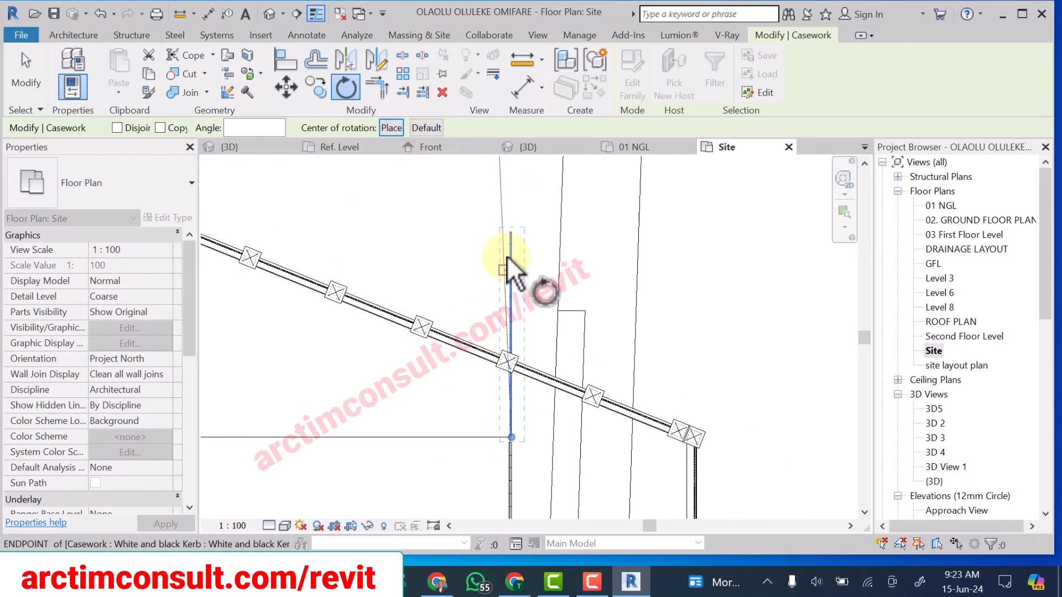
pyautogui.scroll(3, 515, 229)
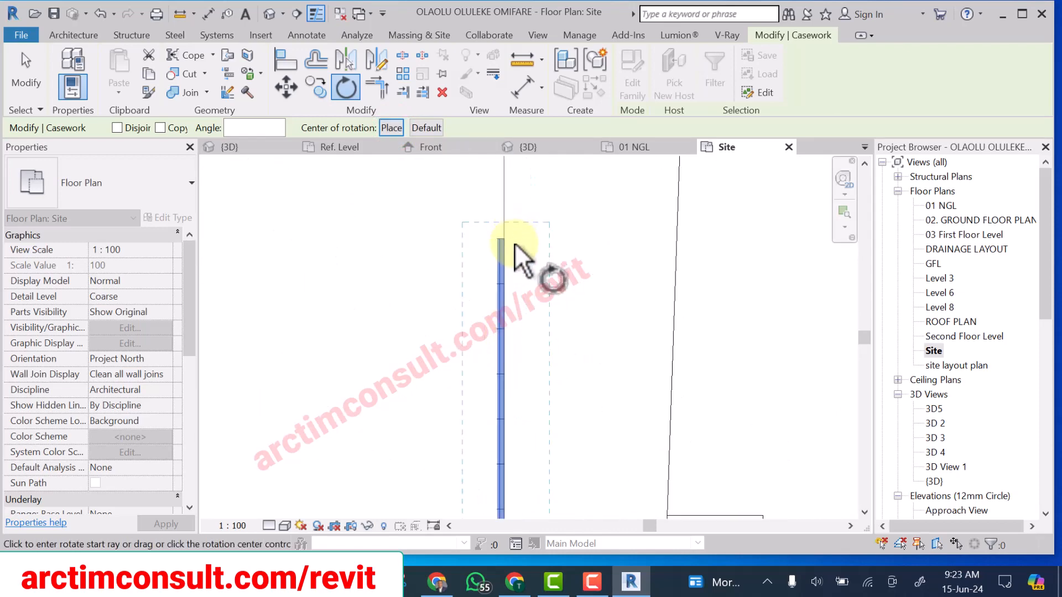
pyautogui.click(505, 237)
pyautogui.scroll(-3, 505, 236)
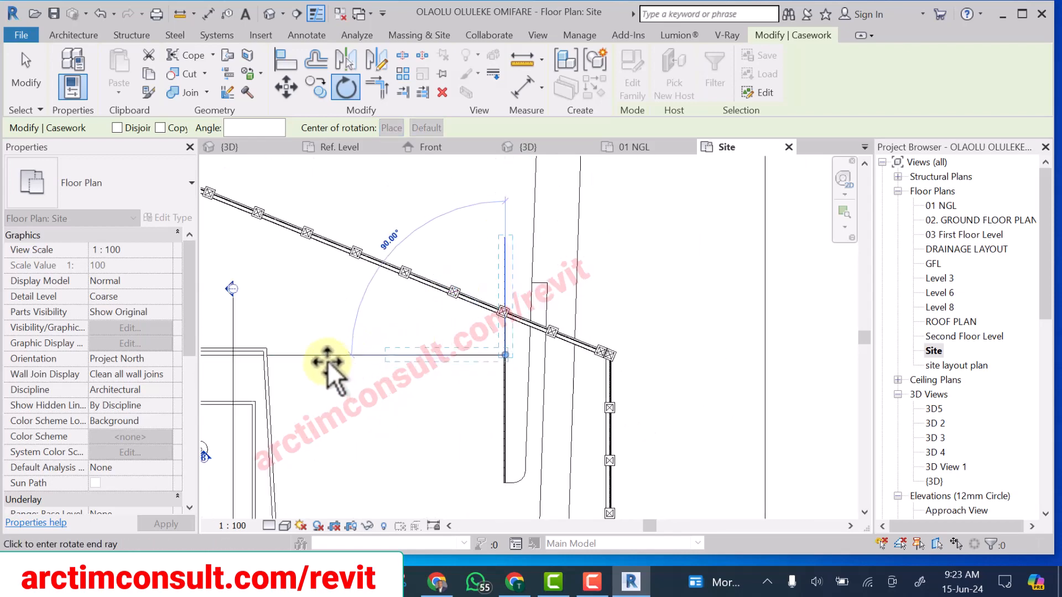
pyautogui.scroll(2, 327, 360)
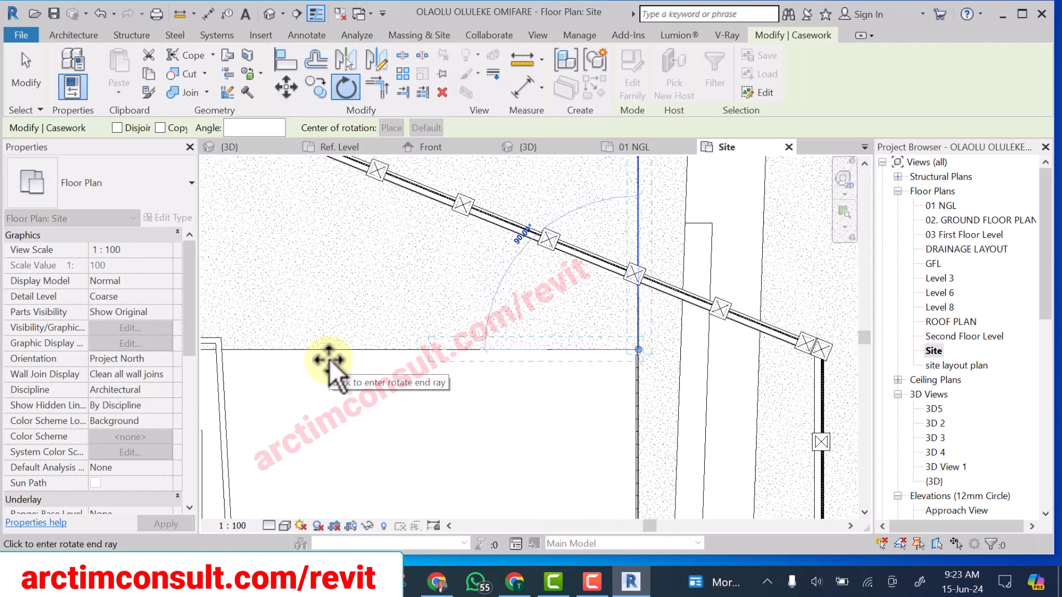
pyautogui.click(330, 358)
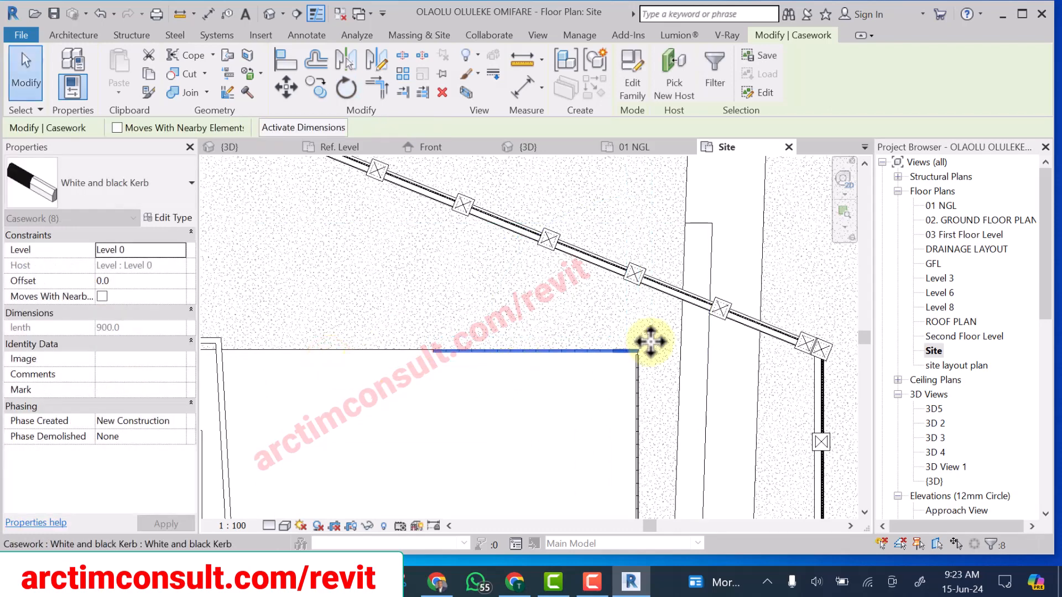
# - Inspect the corner gap in 3D, and duplicate the single white kerb's type as "White Kerb 700mm"
pyautogui.scroll(6, 649, 347)
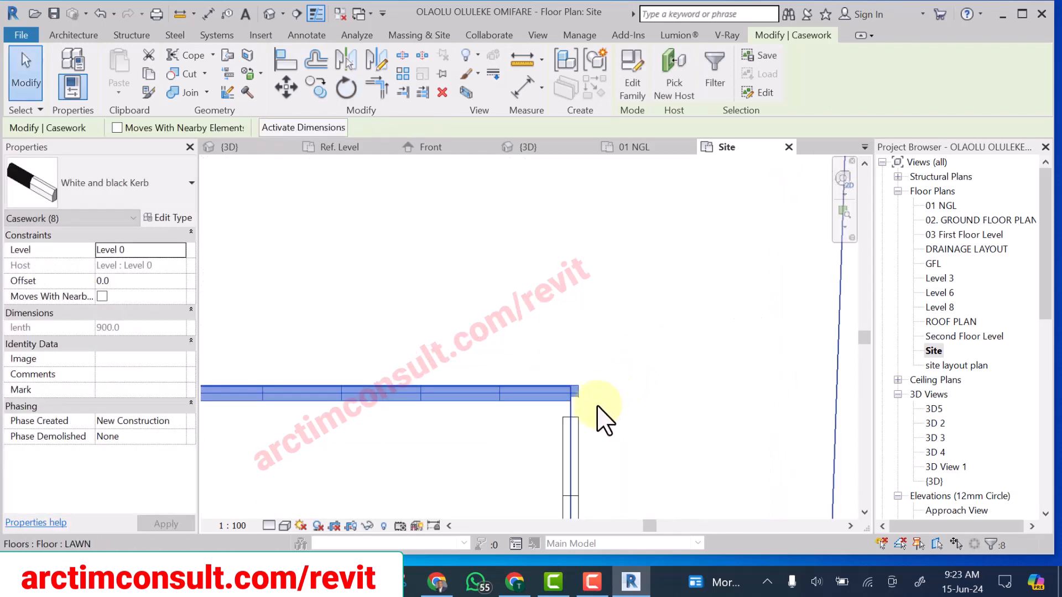
pyautogui.scroll(3, 605, 420)
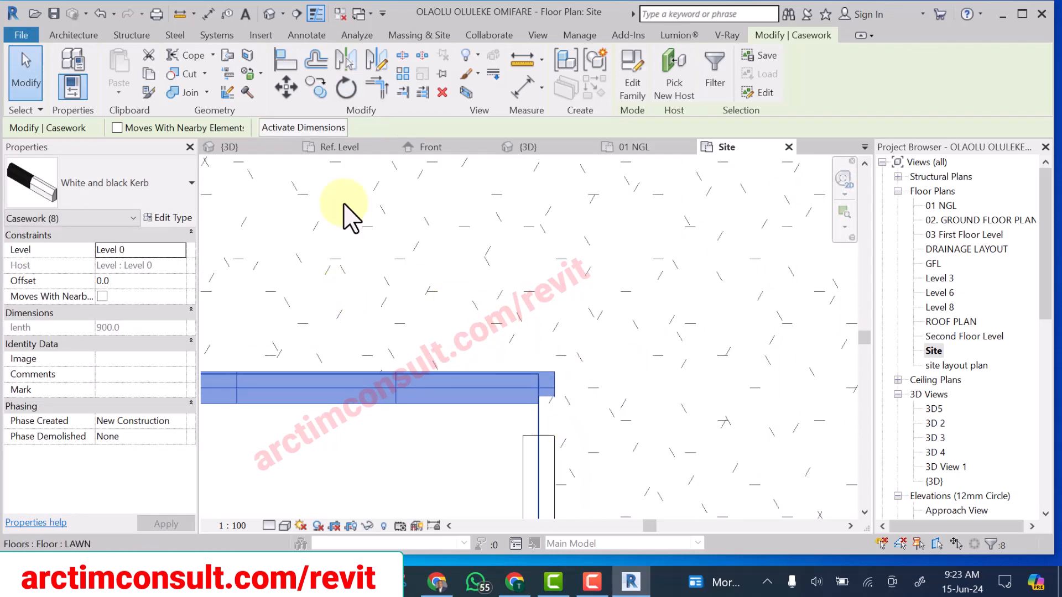
pyautogui.click(273, 11)
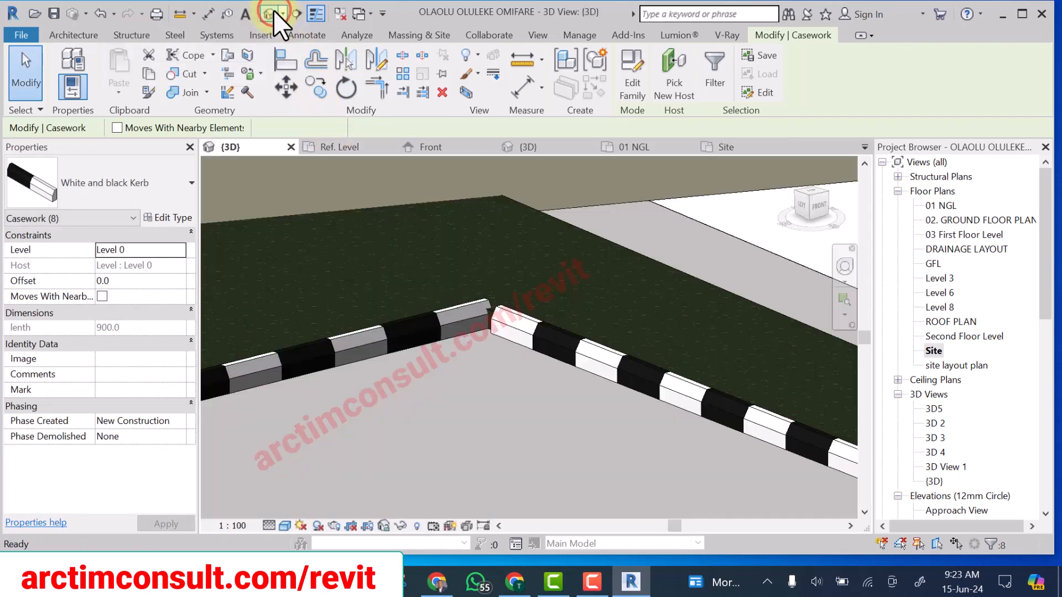
pyautogui.scroll(-1, 469, 320)
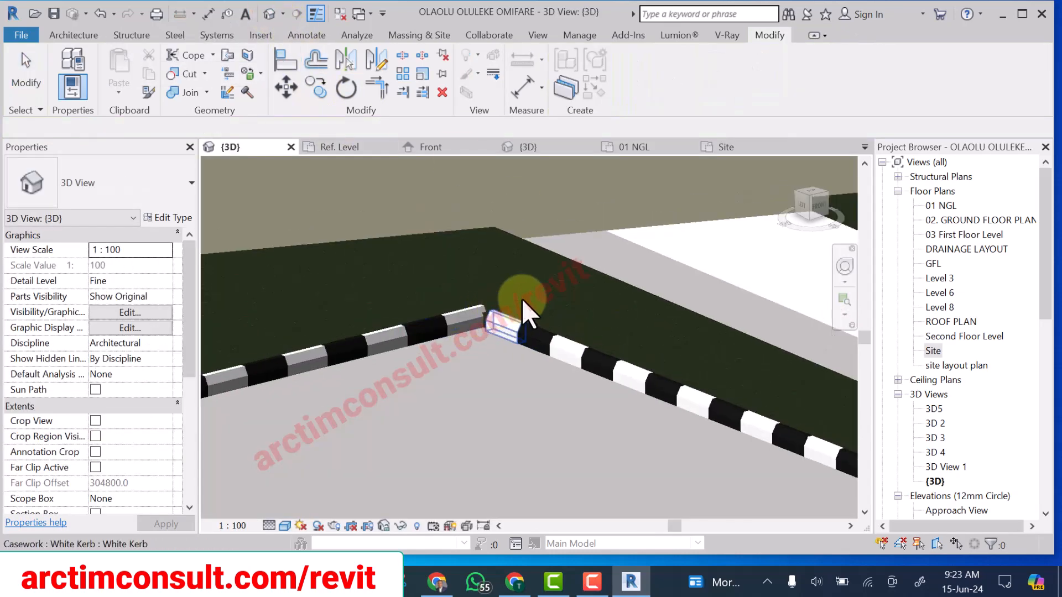
pyautogui.scroll(-5, 522, 299)
pyautogui.scroll(4, 396, 331)
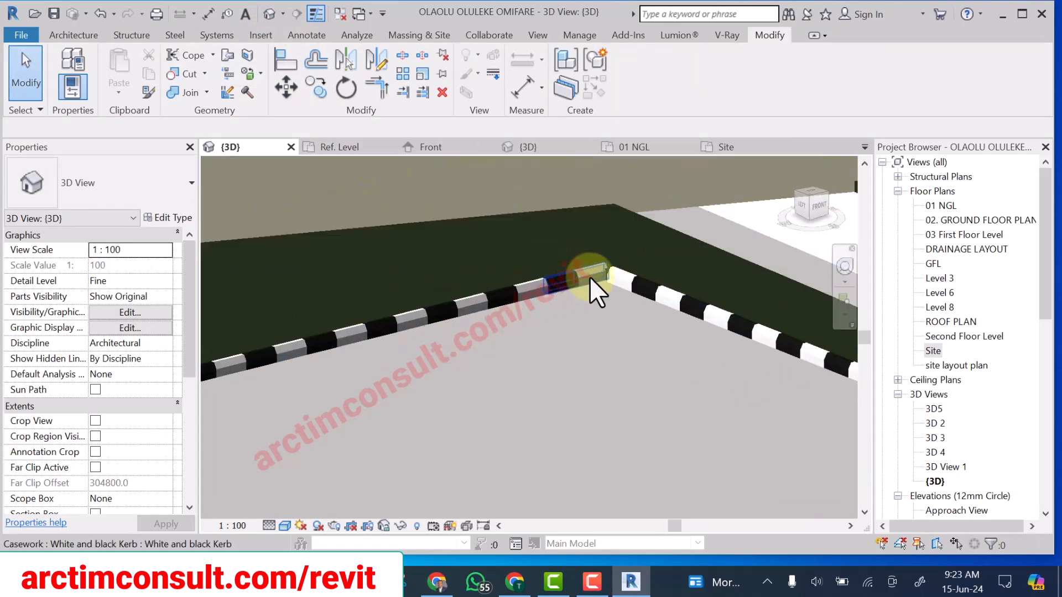
pyautogui.scroll(5, 625, 283)
pyautogui.click(634, 278)
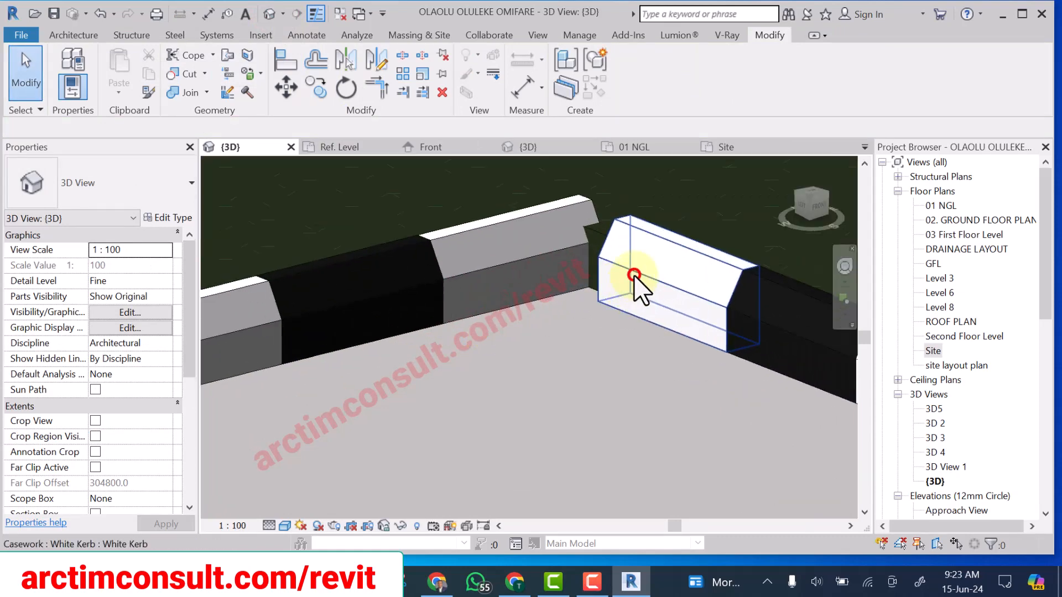
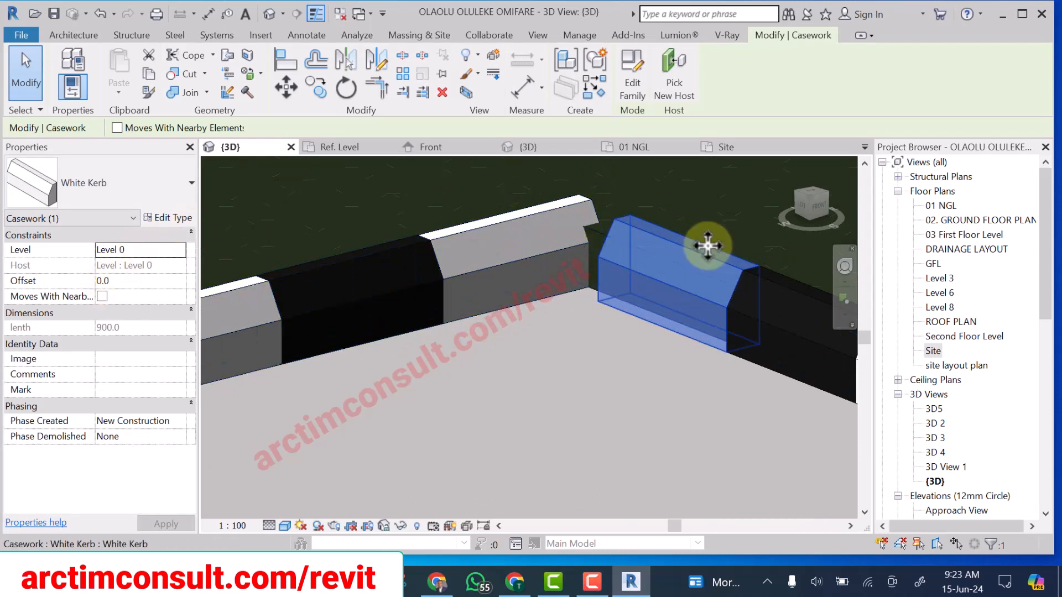
pyautogui.click(166, 218)
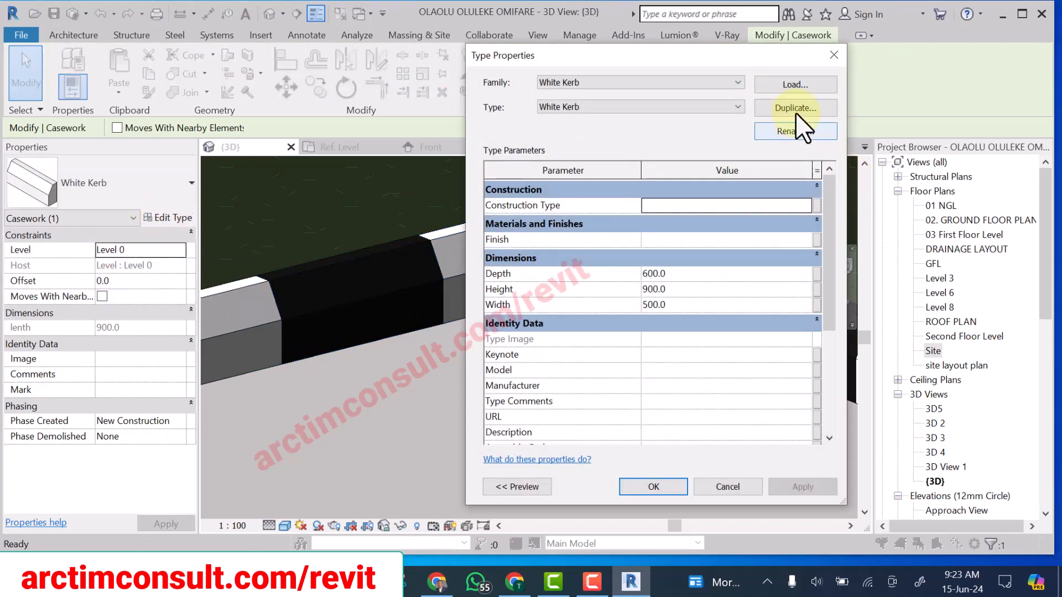
pyautogui.click(797, 111)
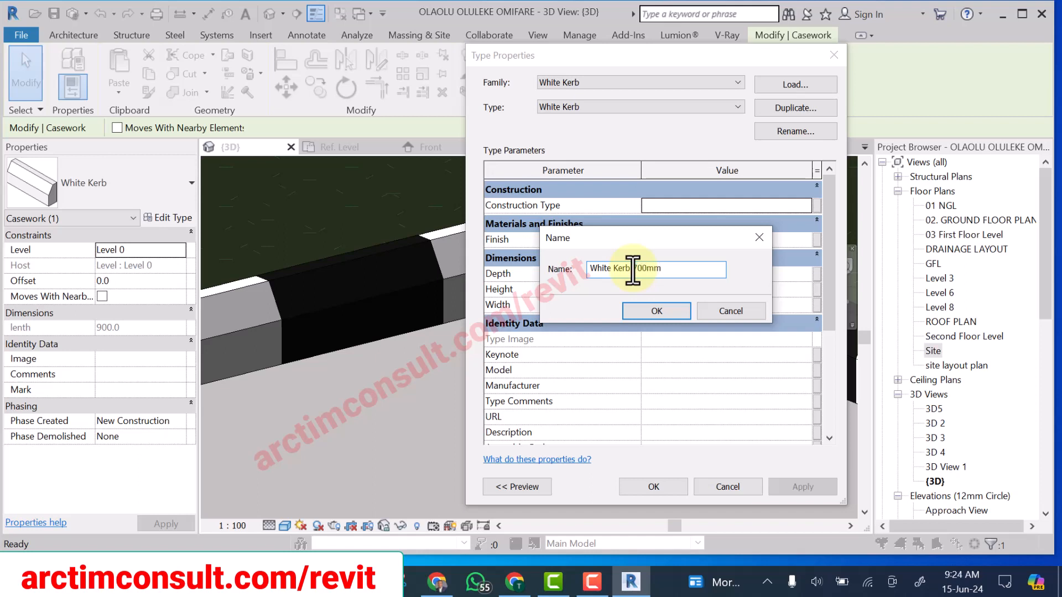
pyautogui.click(663, 314)
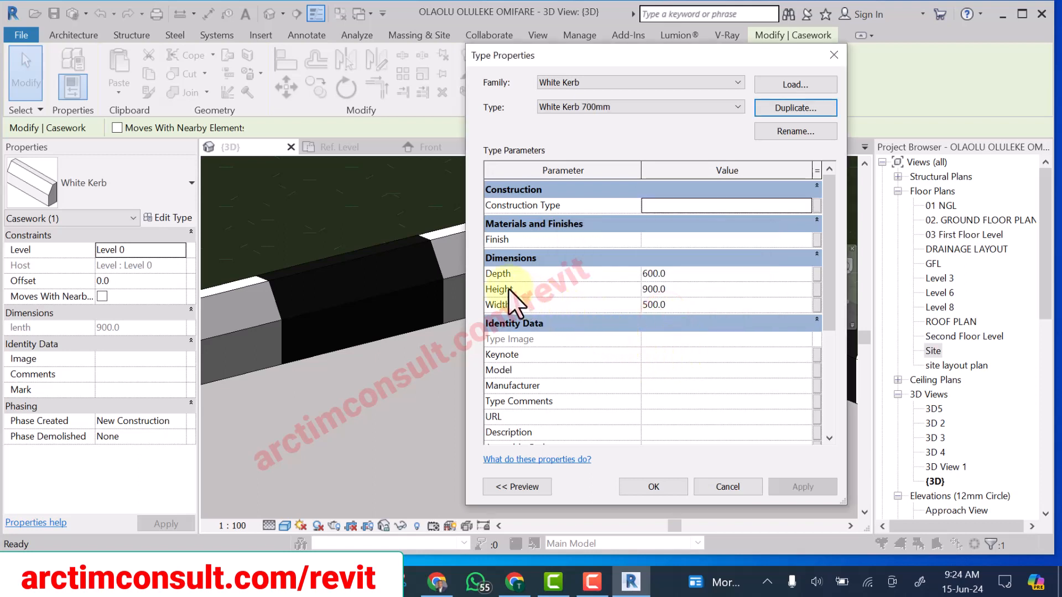
# - Increase the Width of the White Kerb 700mm type to match its name, and check the corner joint in 3D
pyautogui.click(646, 305)
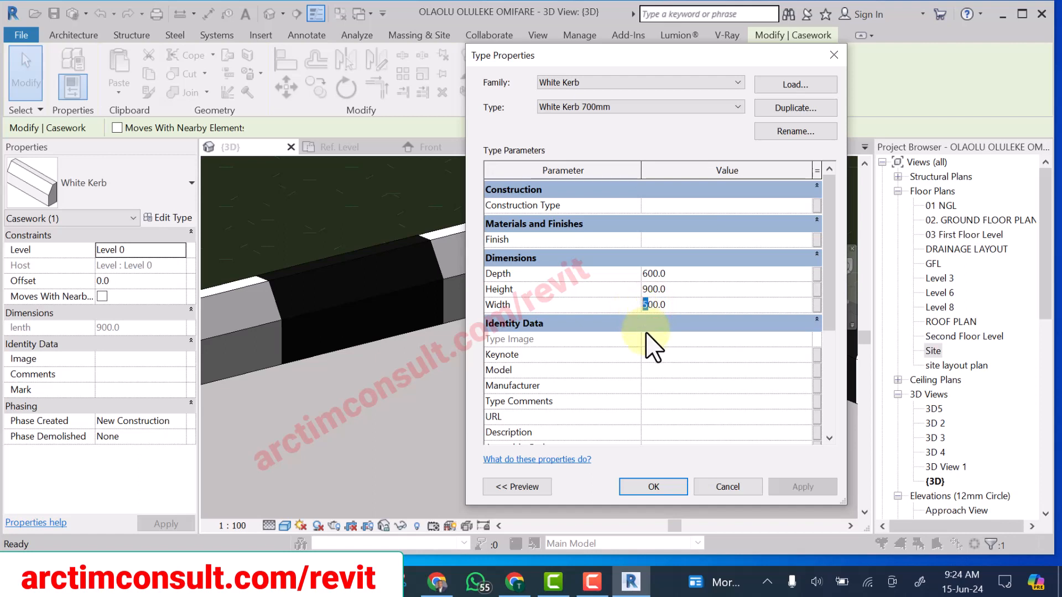
pyautogui.click(665, 491)
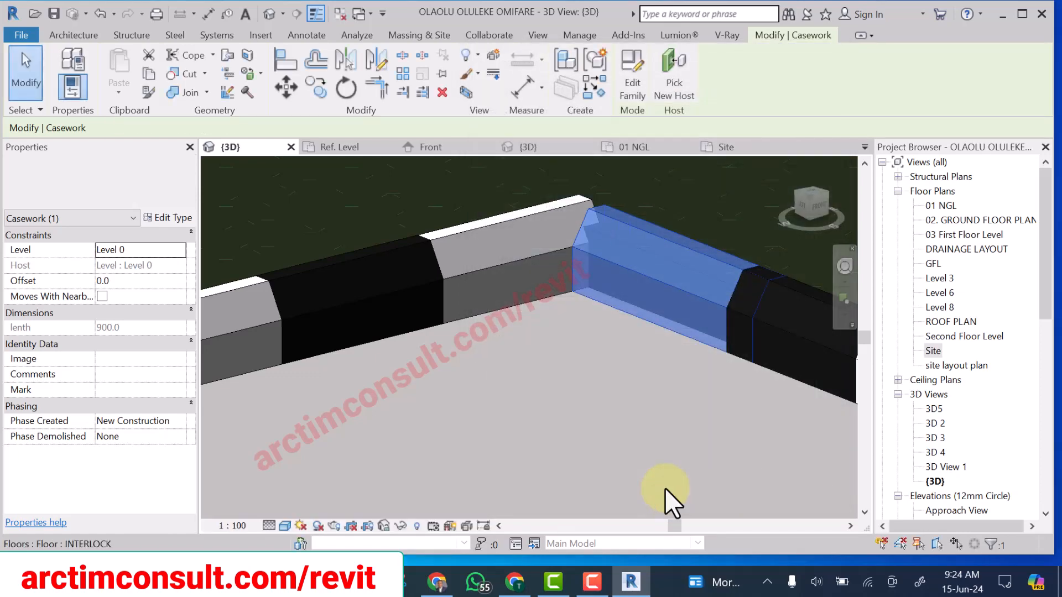
pyautogui.scroll(-6, 588, 388)
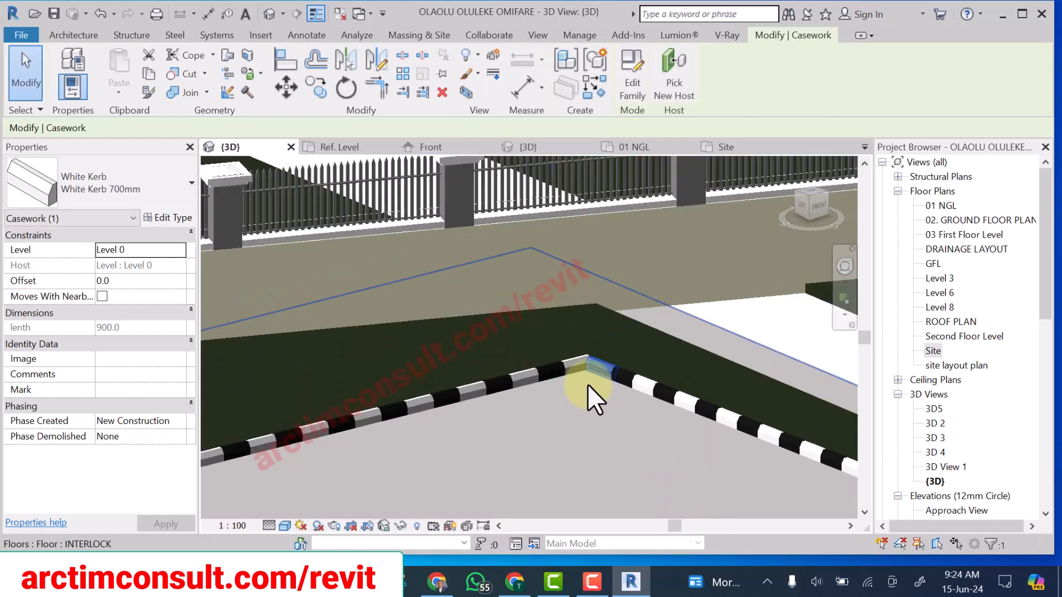
pyautogui.scroll(6, 602, 382)
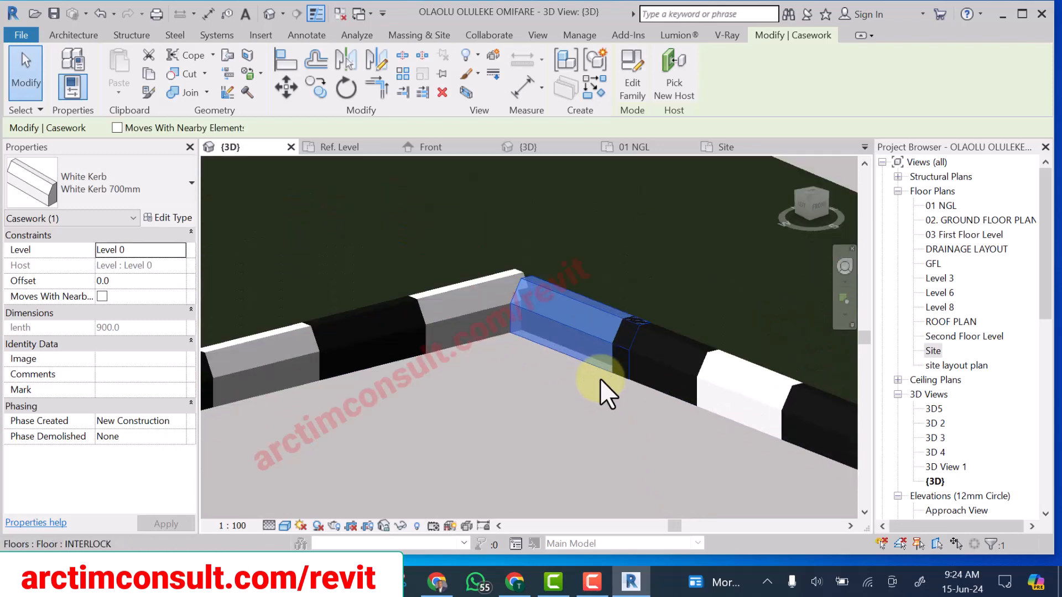
pyautogui.scroll(-4, 483, 253)
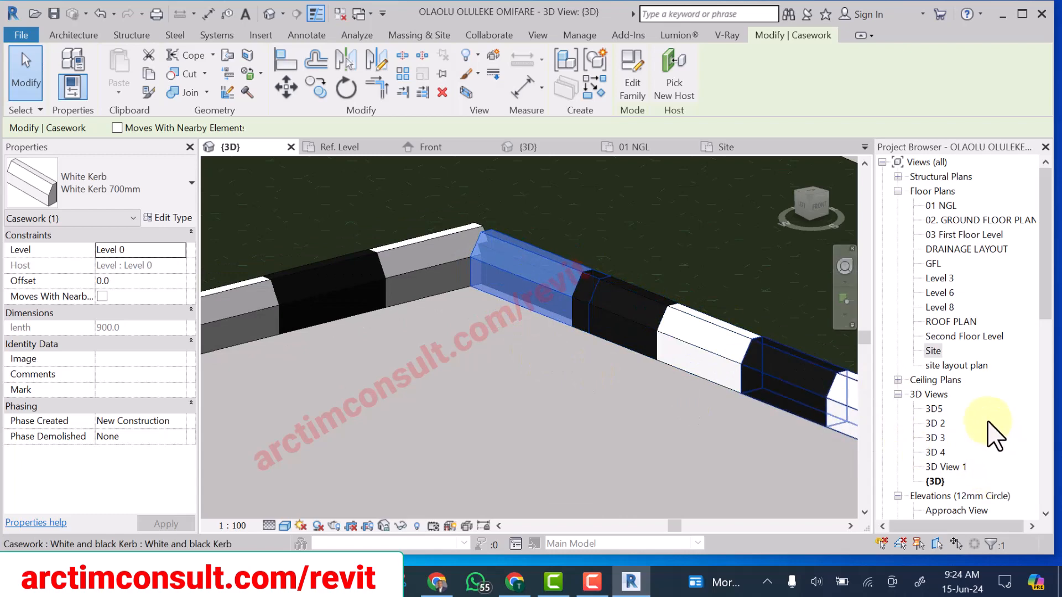
# - In the Site plan, nudge the White Kerb 700mm upward into the corner, and inspect both of its joints in 3D
pyautogui.doubleClick(932, 348)
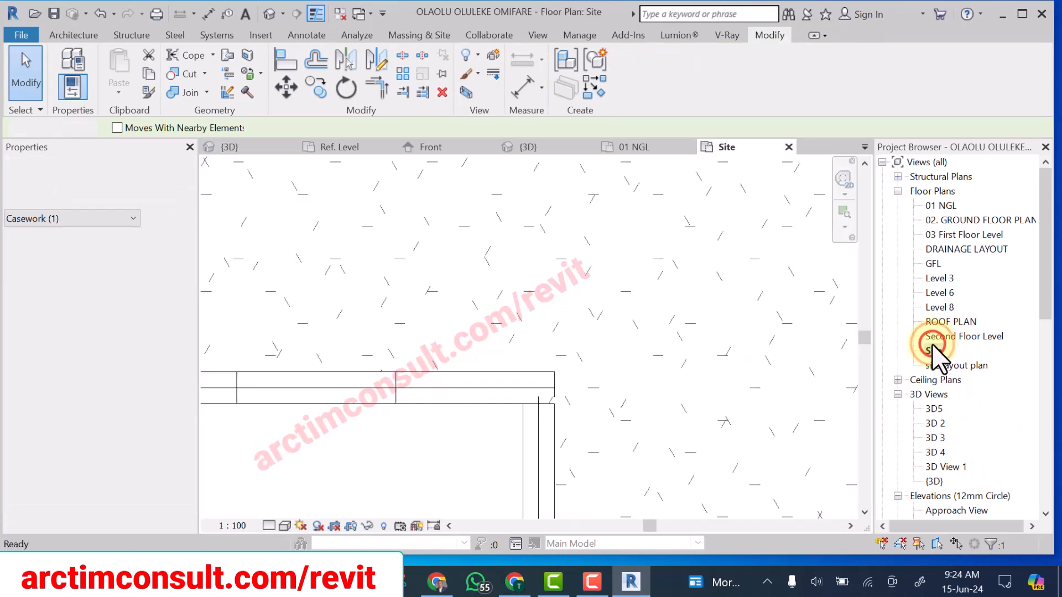
pyautogui.scroll(-2, 511, 318)
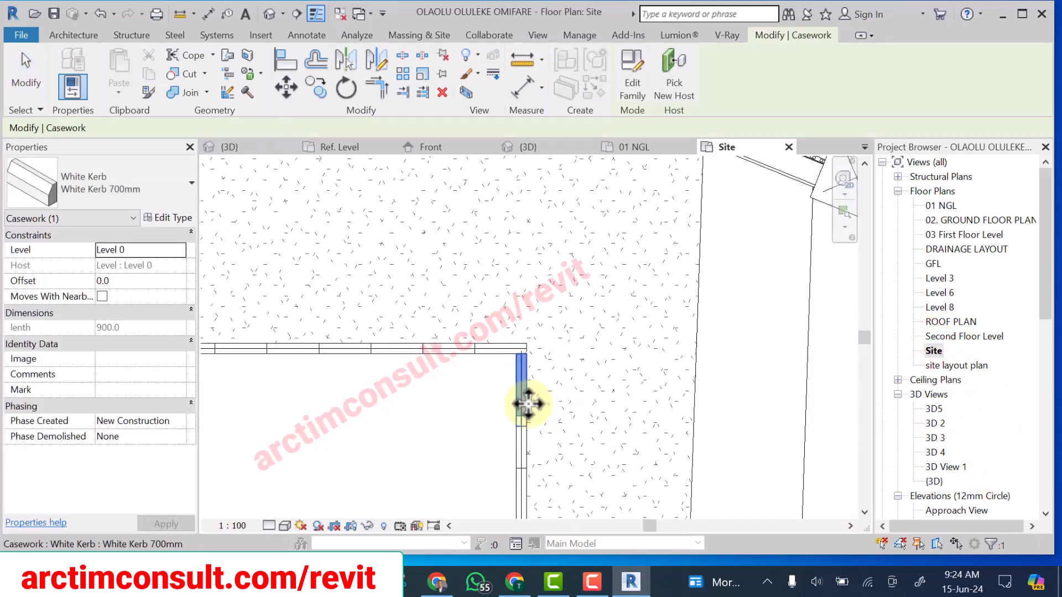
pyautogui.scroll(2, 522, 388)
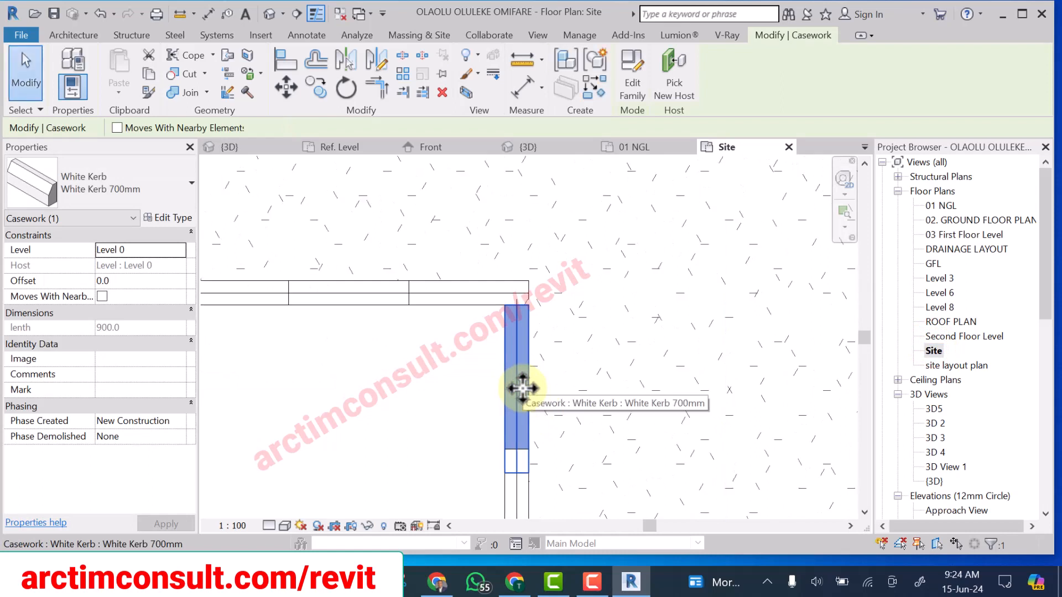
pyautogui.moveTo(522, 387); pyautogui.dragTo(522, 387)
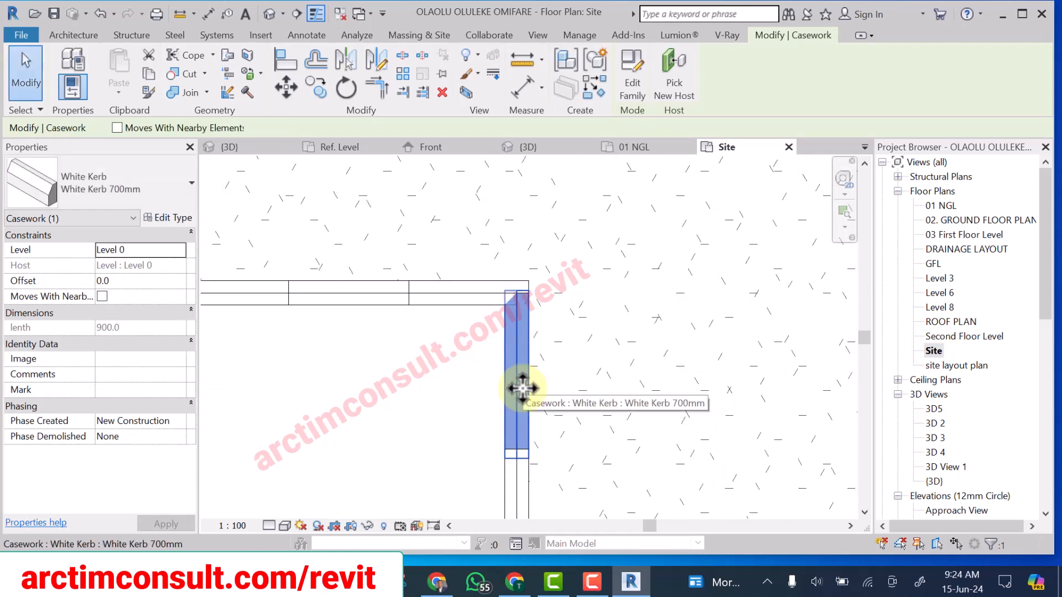
pyautogui.click(265, 15)
pyautogui.press('Escape')
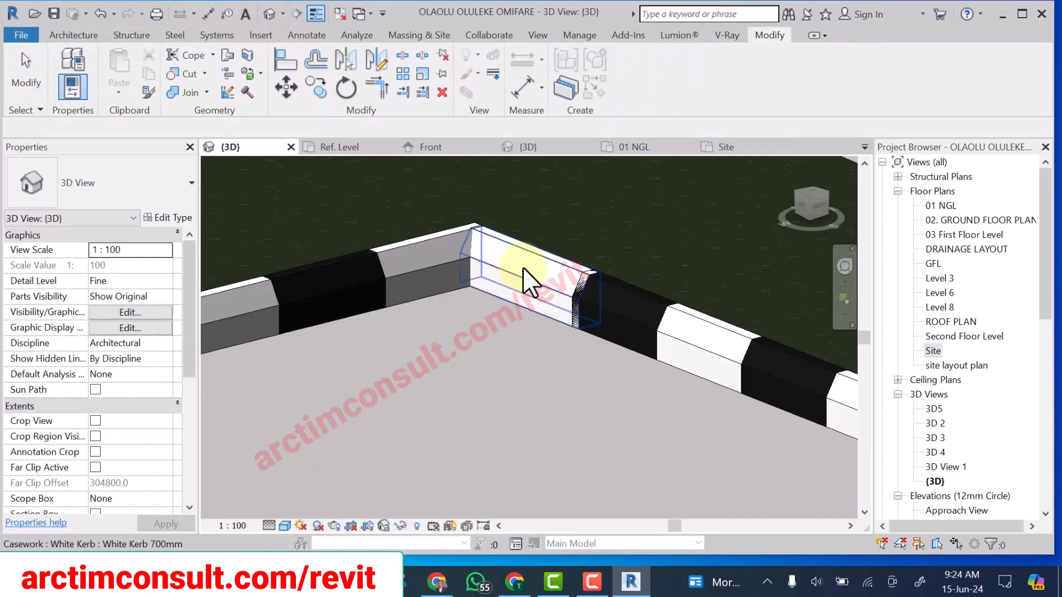
pyautogui.scroll(5, 548, 306)
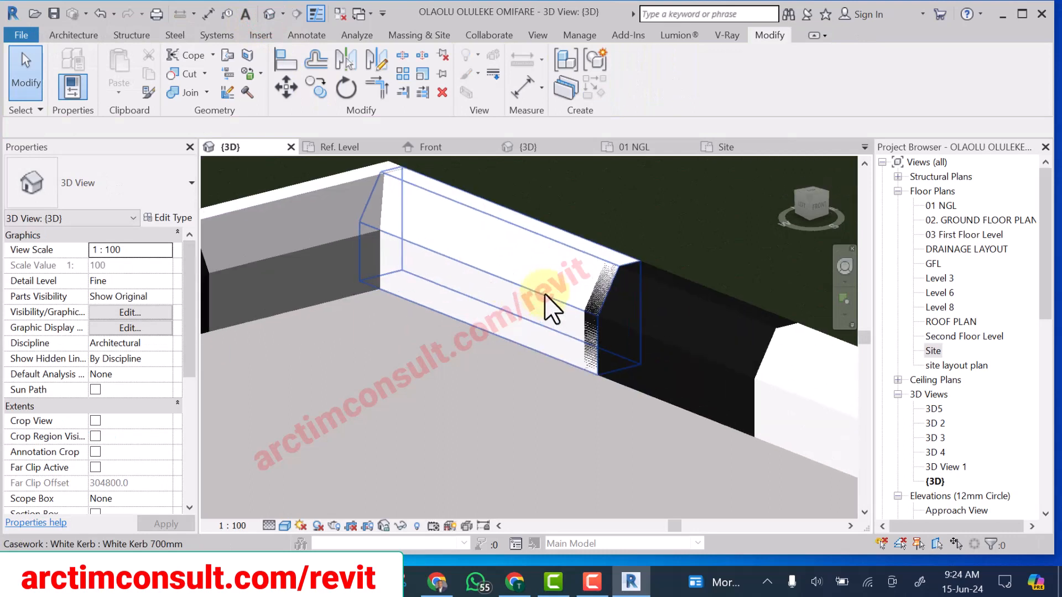
pyautogui.scroll(-3, 547, 306)
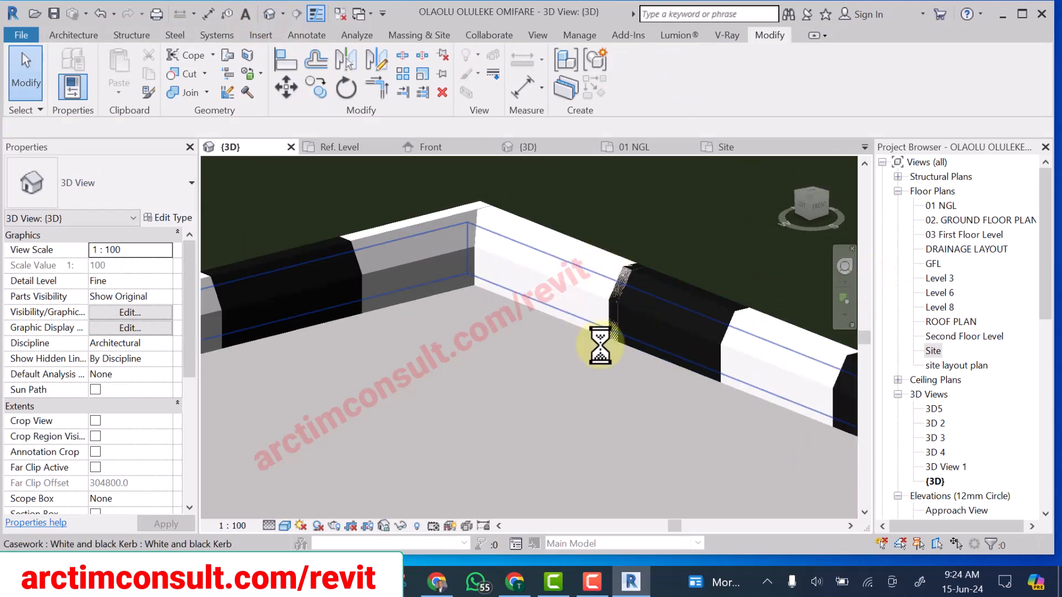
# - In the Site plan, move the White Kerb 700mm upward from its lower endpoint to the end of the adjoining White and black Kerb
pyautogui.doubleClick(922, 350)
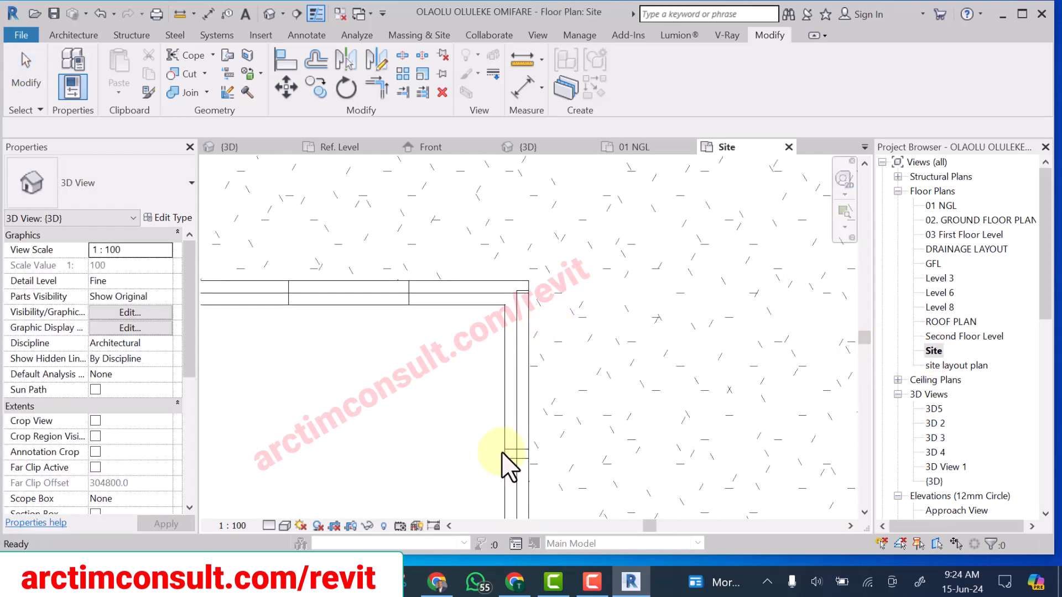
pyautogui.scroll(2, 520, 431)
pyautogui.click(520, 414)
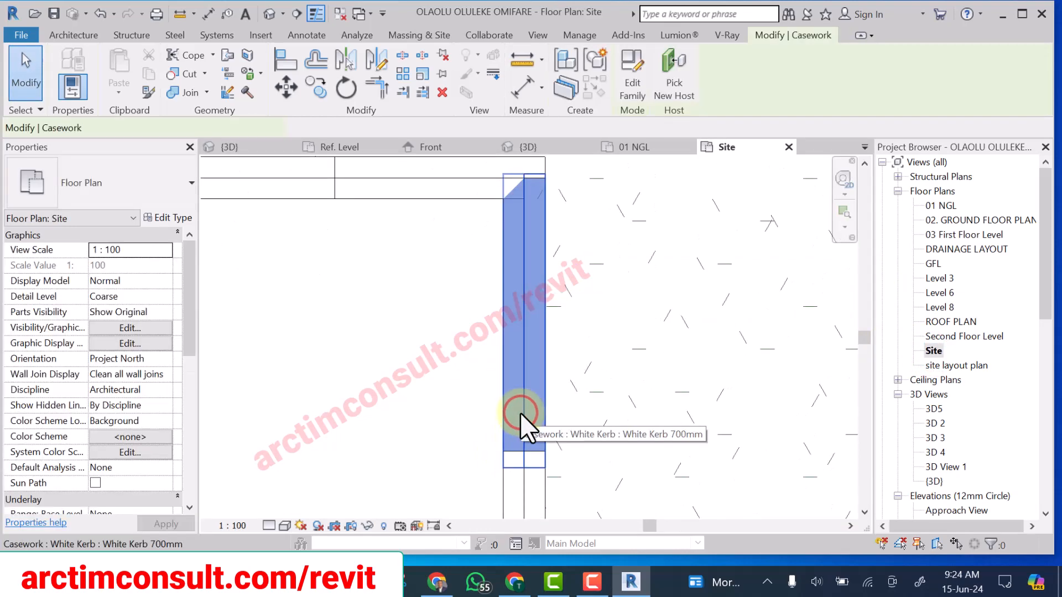
pyautogui.click(291, 90)
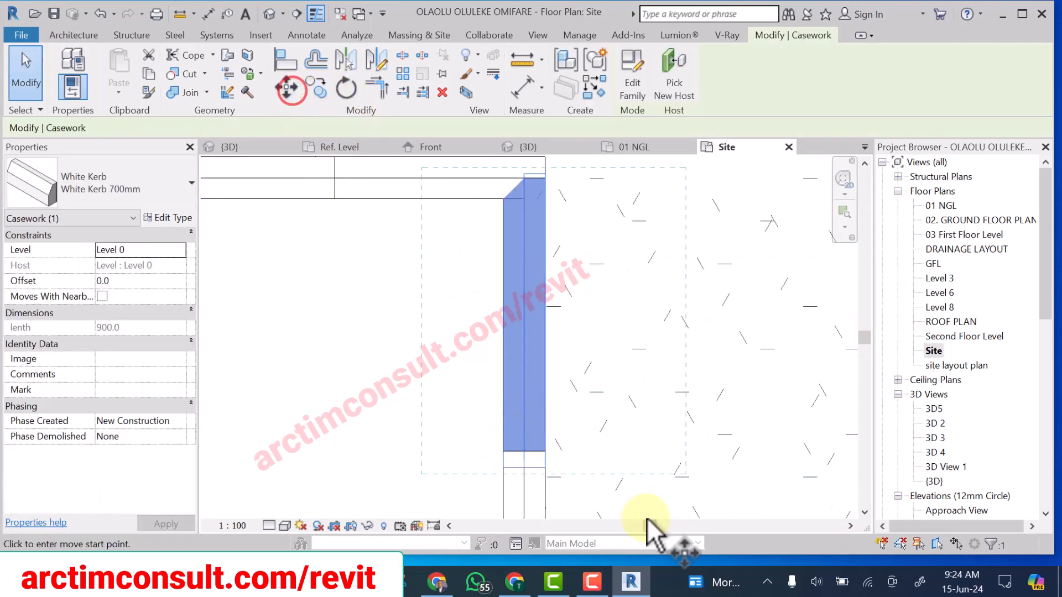
pyautogui.scroll(5, 495, 447)
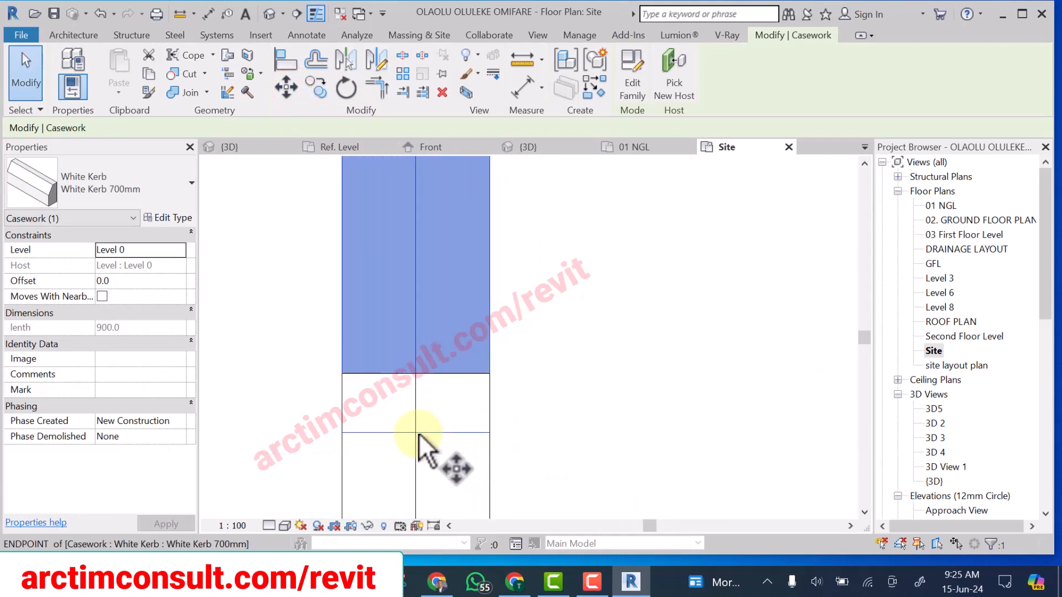
pyautogui.click(417, 433)
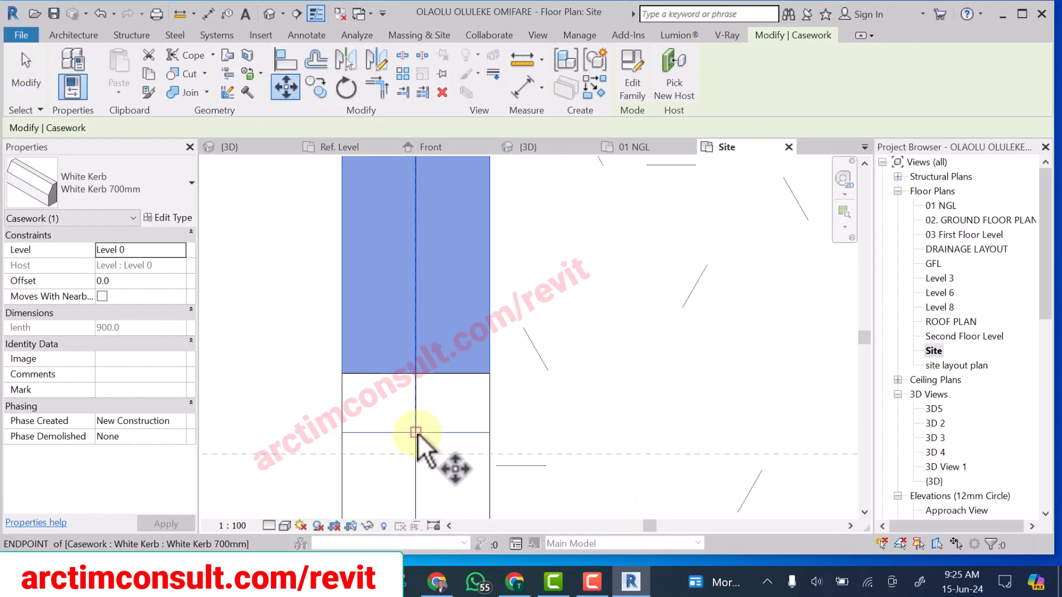
pyautogui.click(419, 371)
pyautogui.scroll(-4, 502, 466)
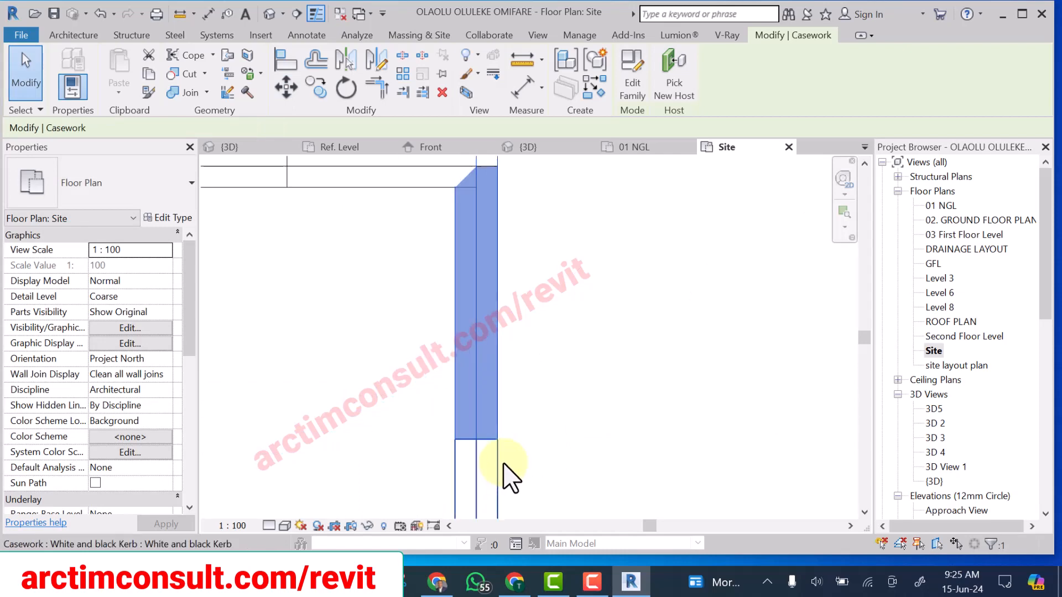
pyautogui.scroll(-3, 502, 466)
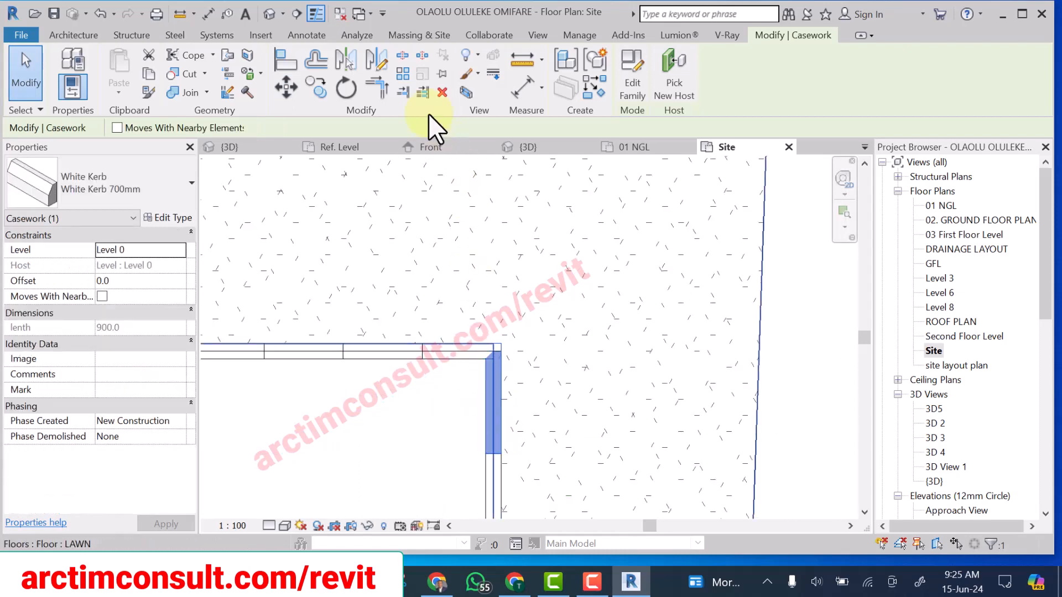
# - Inspect the corner joint and both kerb runs along the lawn edges in the 3D view, close up and from farther away
pyautogui.click(266, 13)
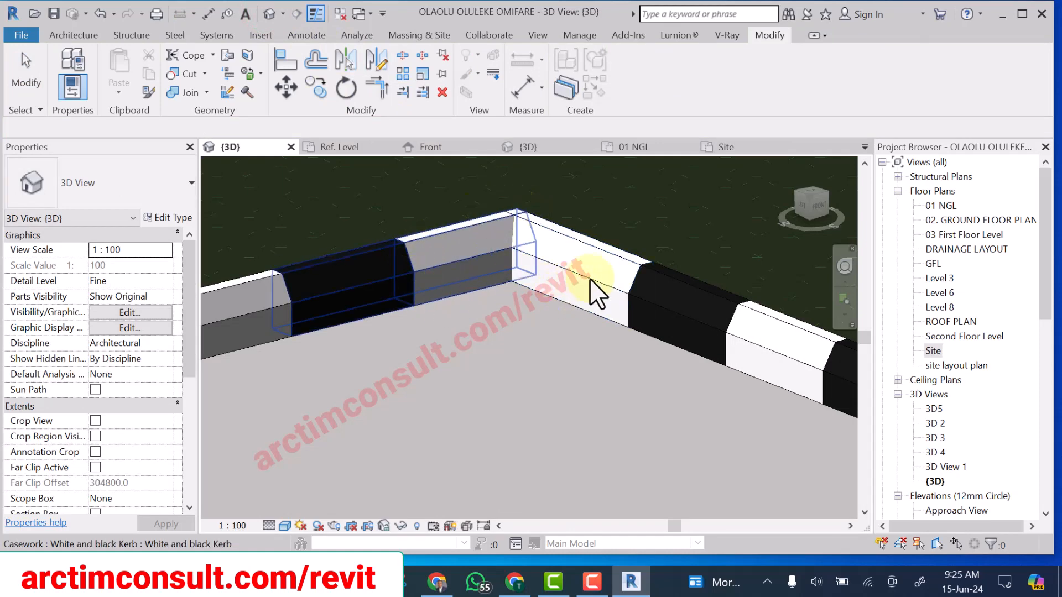
pyautogui.scroll(-6, 590, 234)
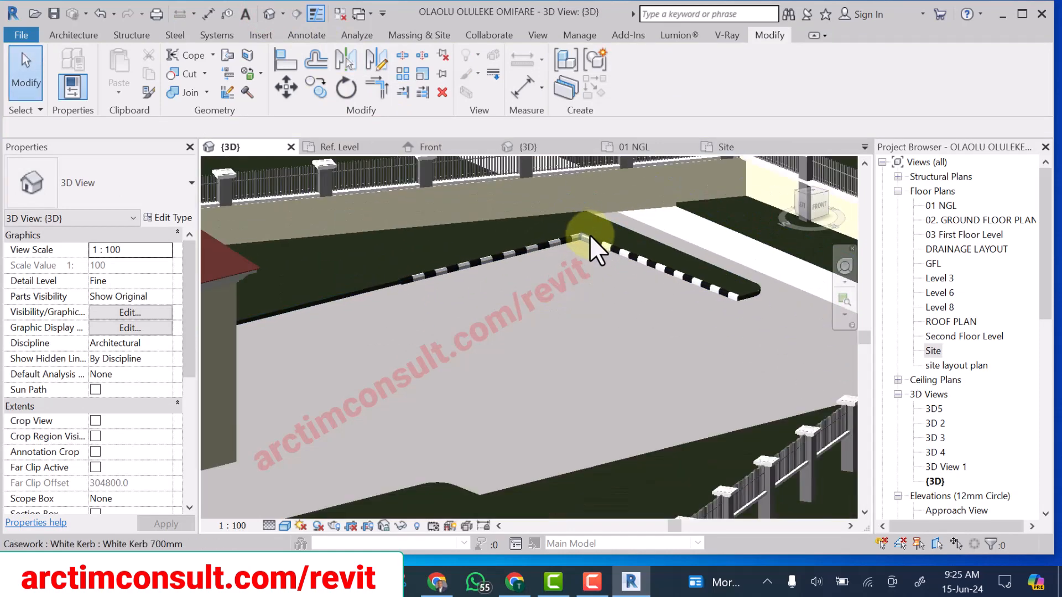
pyautogui.scroll(3, 589, 234)
pyautogui.scroll(2, 486, 284)
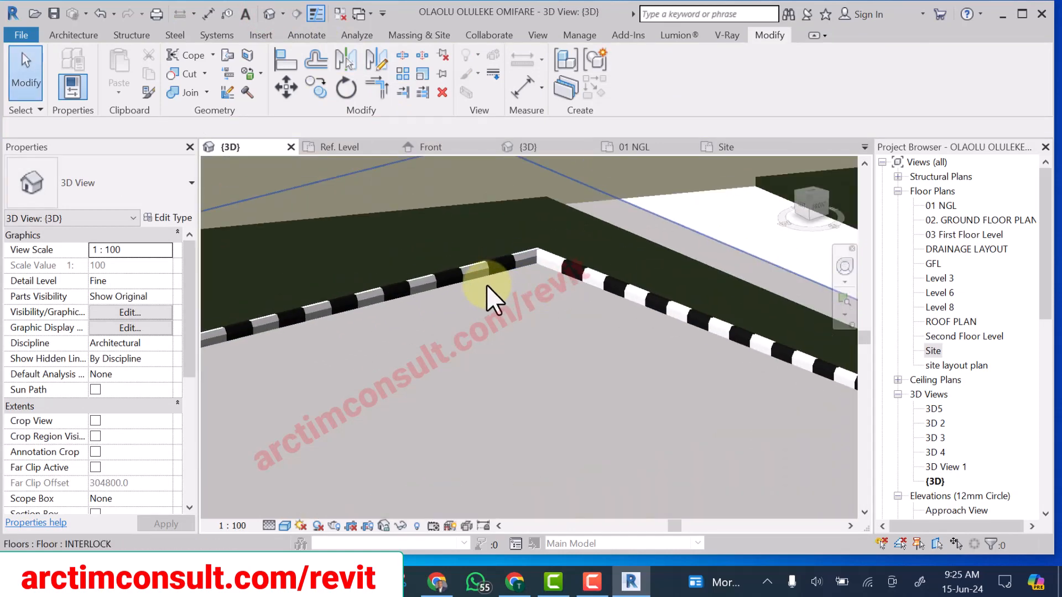
pyautogui.scroll(-2, 486, 284)
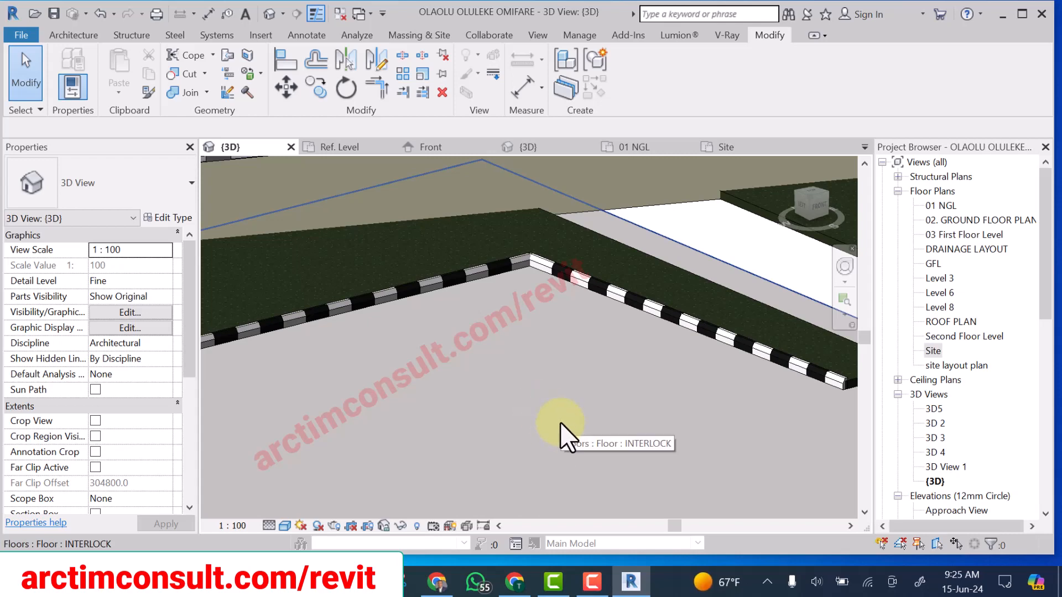
pyautogui.scroll(-3, 584, 453)
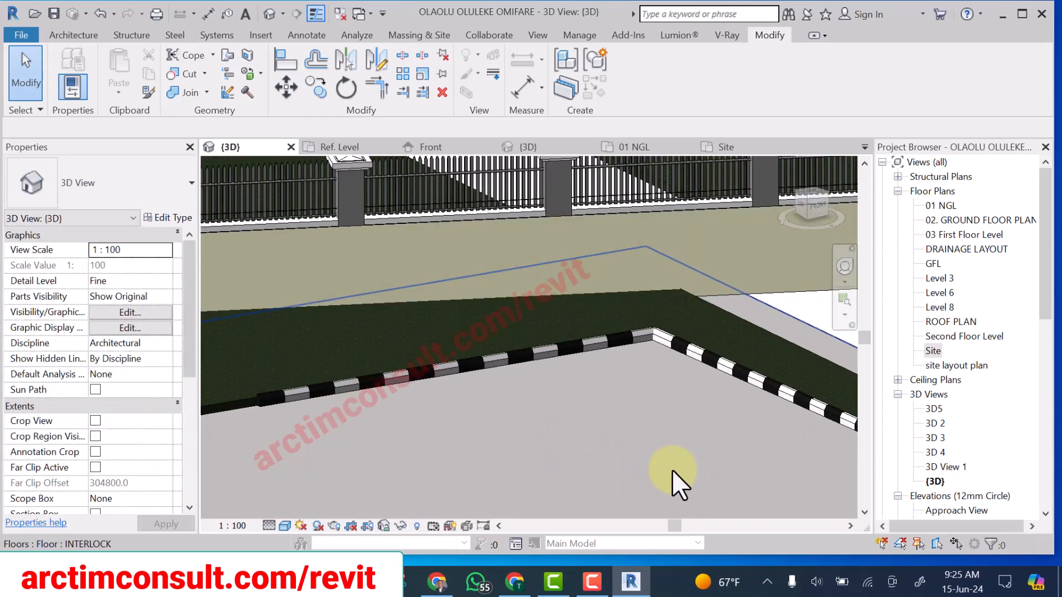
pyautogui.keyDown('shift'); pyautogui.moveTo(672, 470); pyautogui.dragTo(677, 474, button='middle'); pyautogui.keyUp('shift')
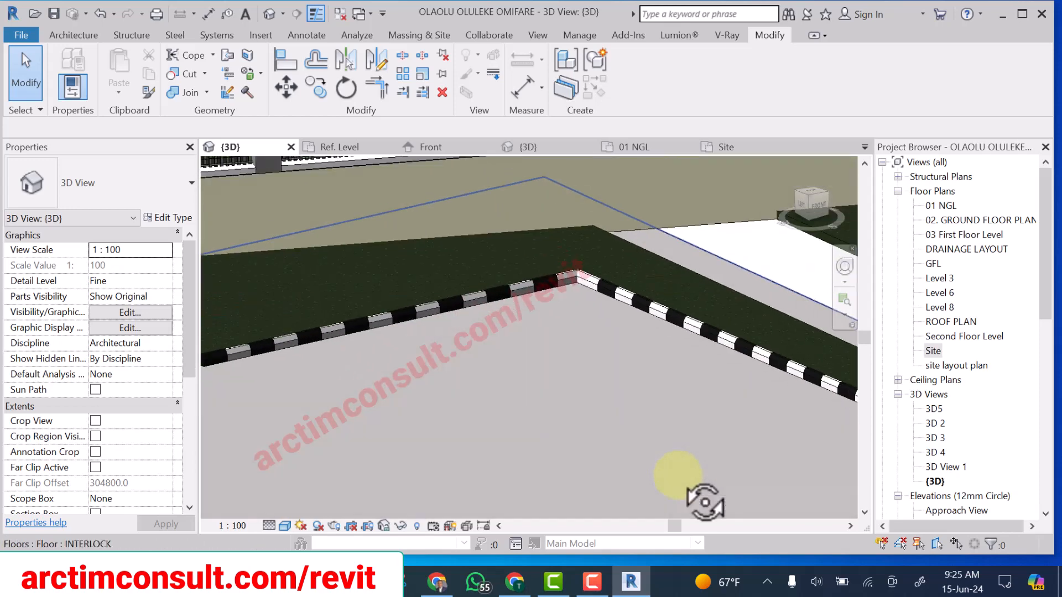